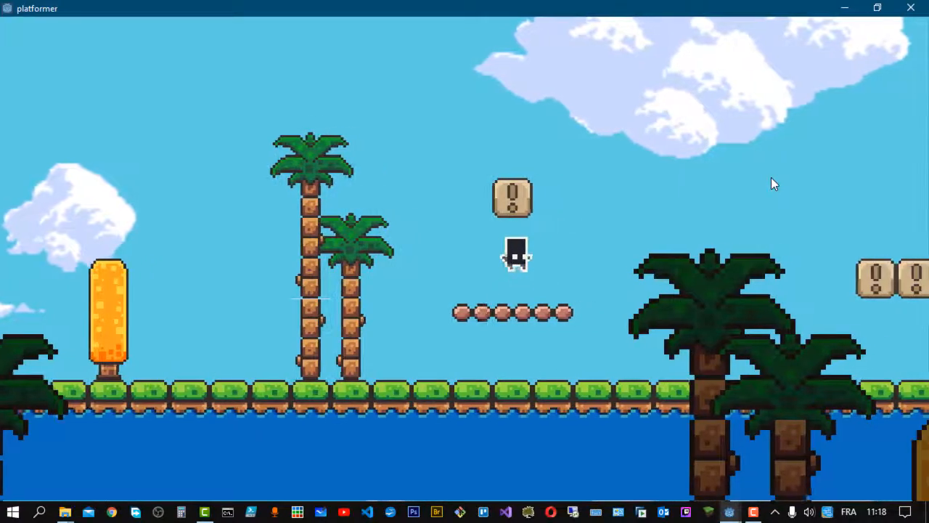
- Move and jump the character across the running platformer level to preview the parallax scrolling
{"action": "key", "text": "Right"}
{"action": "key", "text": "Up"}
{"action": "key", "text": "Right"}
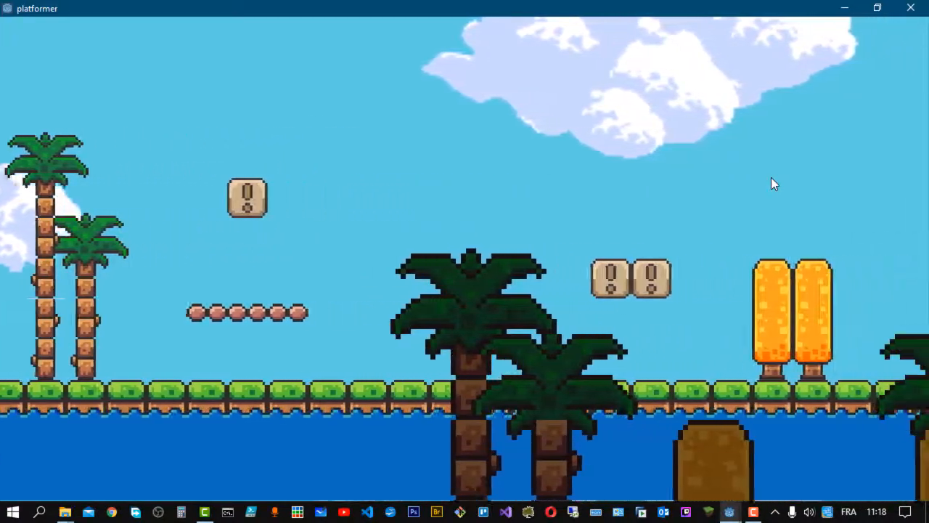
{"action": "key", "text": "Right"}
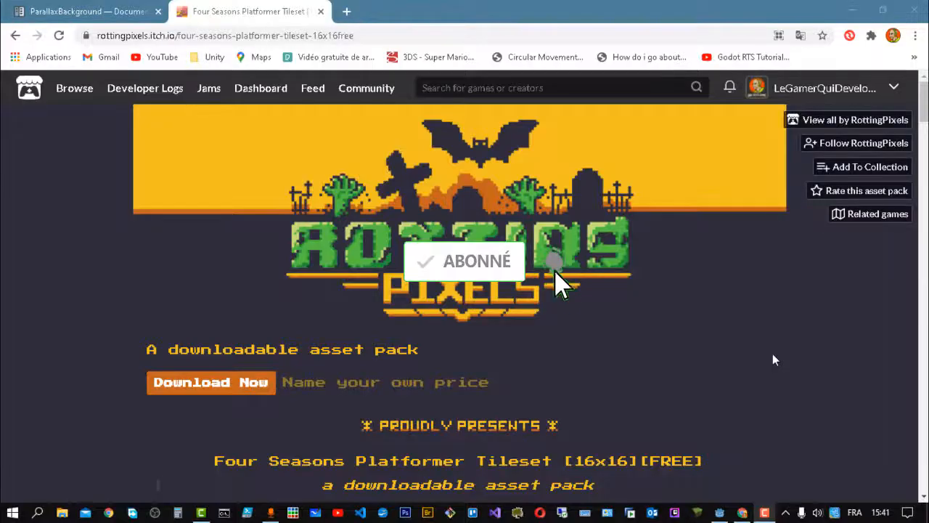
- Switch to the browser and examine the seasonal level previews on the Four Seasons Platformer Tileset page
{"action": "left_click", "coordinate": [726, 511]}
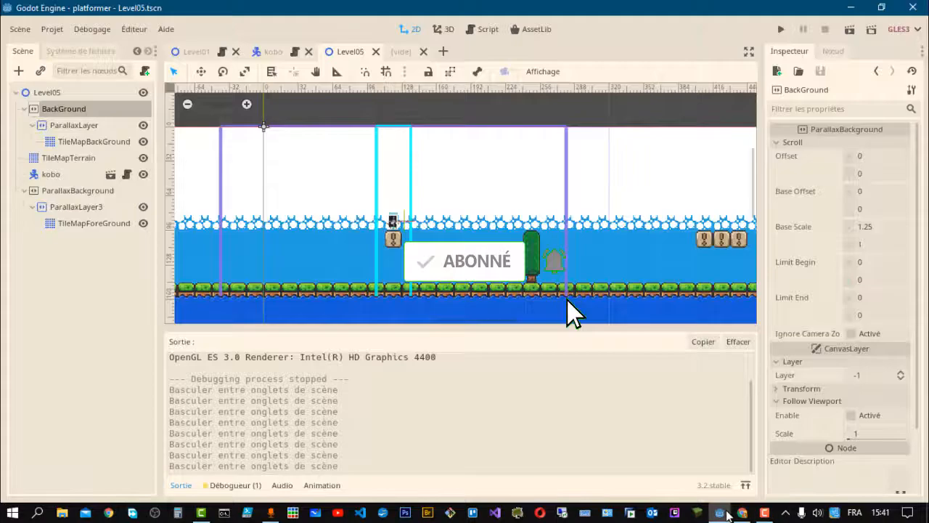
{"action": "left_click", "coordinate": [727, 511]}
{"action": "scroll", "coordinate": [655, 299], "scroll_direction": "down", "scroll_amount": 6}
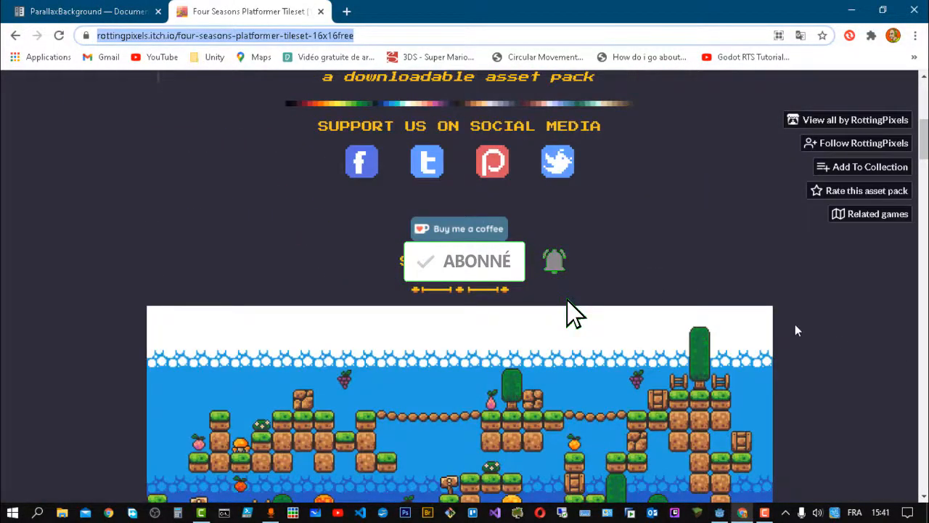
{"action": "scroll", "coordinate": [796, 330], "scroll_direction": "down", "scroll_amount": 3}
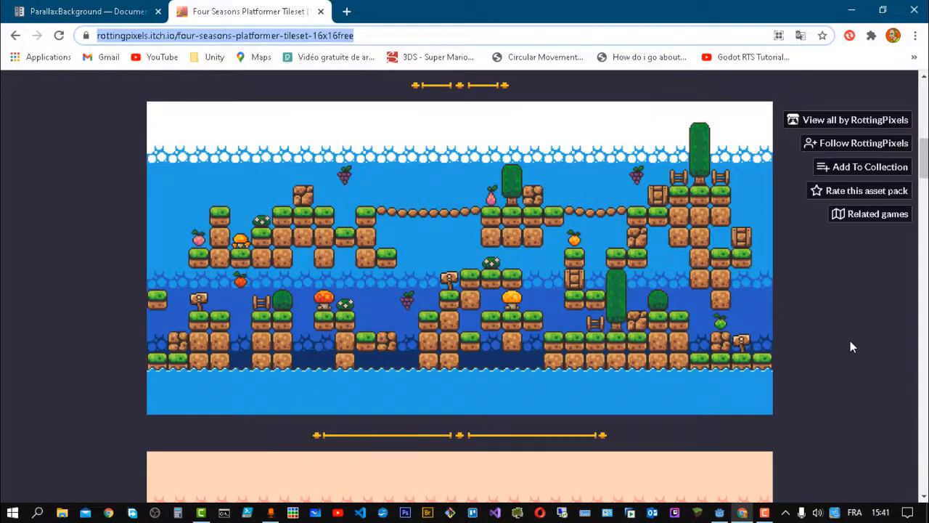
{"action": "scroll", "coordinate": [852, 345], "scroll_direction": "up", "scroll_amount": 2}
{"action": "scroll", "coordinate": [852, 345], "scroll_direction": "down", "scroll_amount": 4}
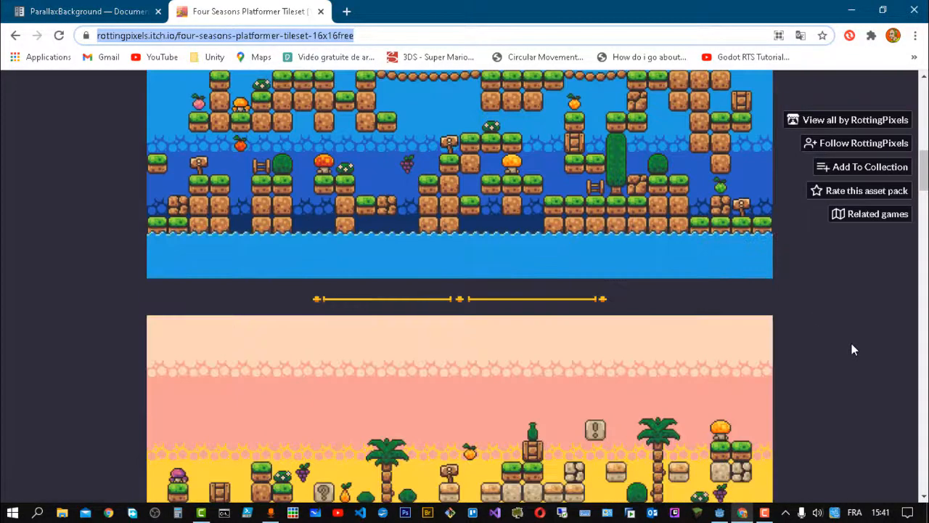
{"action": "scroll", "coordinate": [852, 346], "scroll_direction": "down", "scroll_amount": 7}
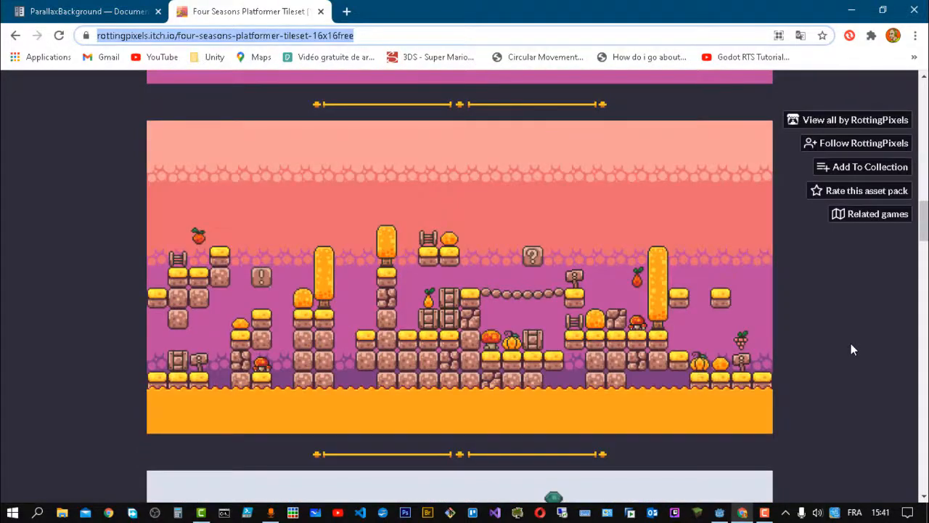
{"action": "scroll", "coordinate": [850, 349], "scroll_direction": "up", "scroll_amount": 7}
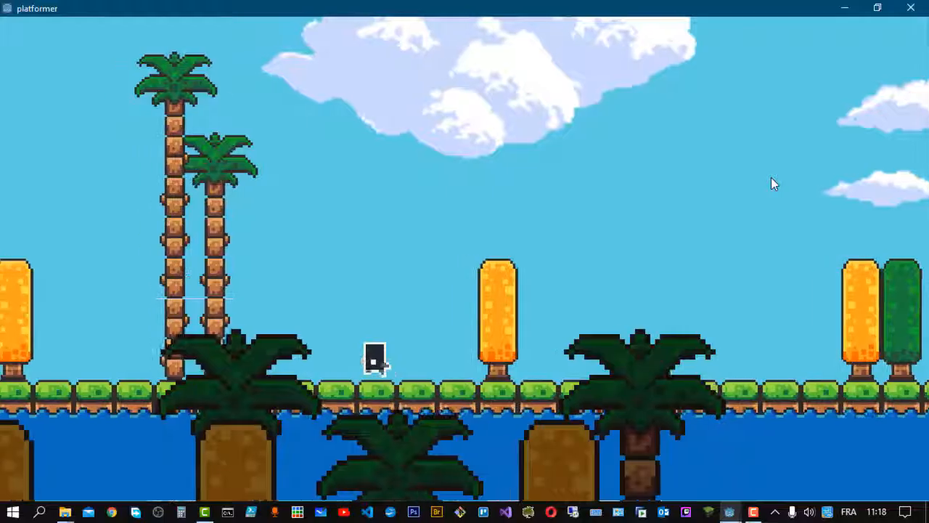
- Run and jump the character back and forth through the running level to examine how background and foreground scroll against the terrain
{"action": "key", "text": "Left"}
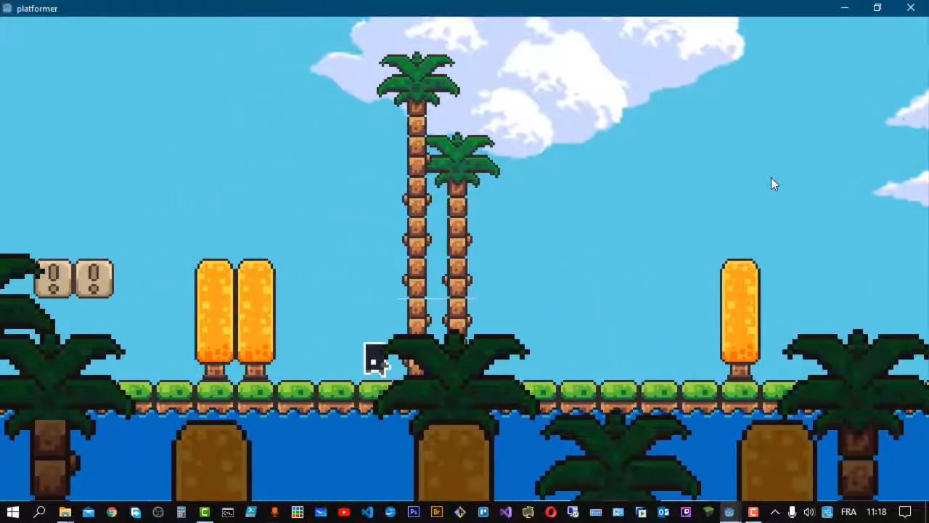
{"action": "key", "text": "Left"}
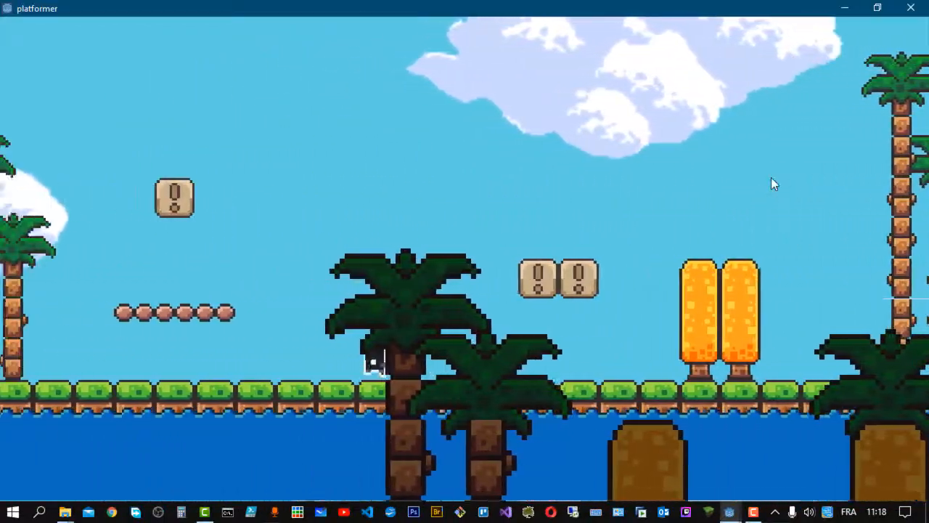
{"action": "key", "text": "Left"}
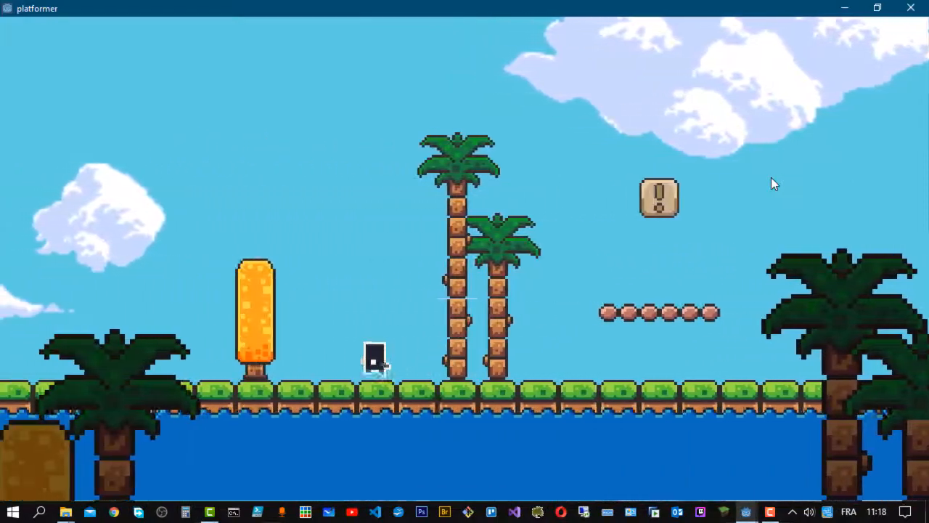
{"action": "key", "text": "Left"}
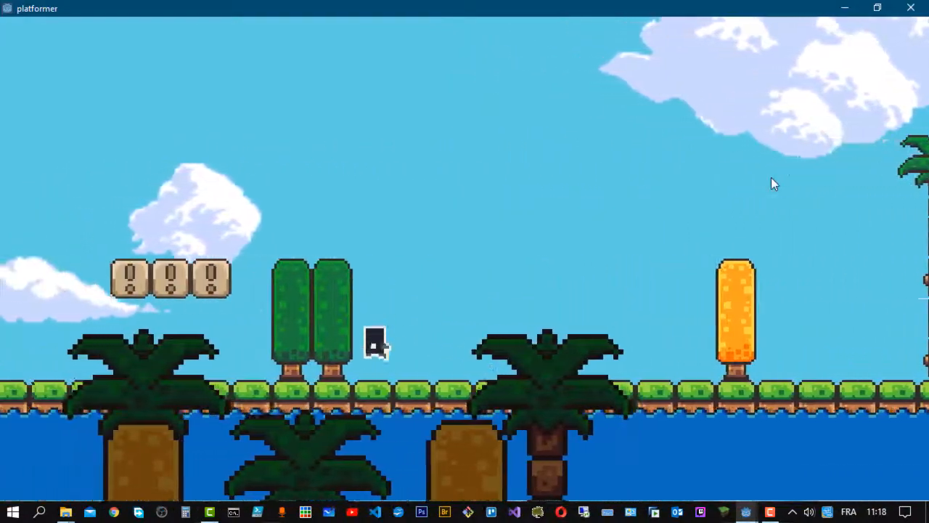
{"action": "key", "text": "Left"}
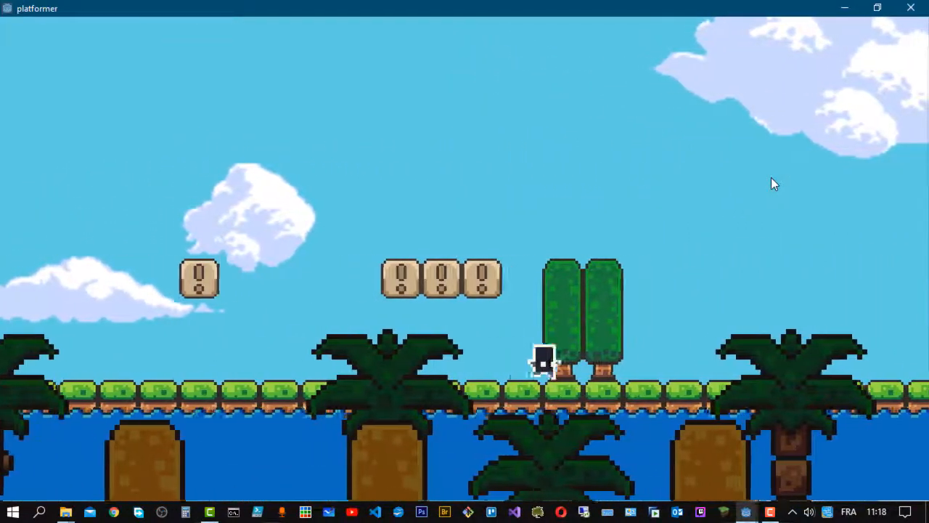
{"action": "key", "text": "Right"}
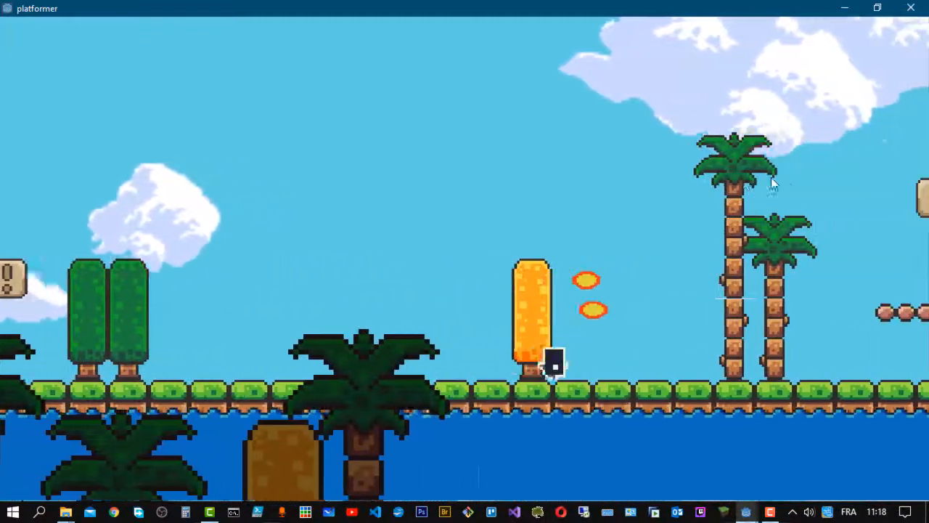
{"action": "key", "text": "Right"}
{"action": "key", "text": "Up"}
{"action": "key", "text": "Up"}
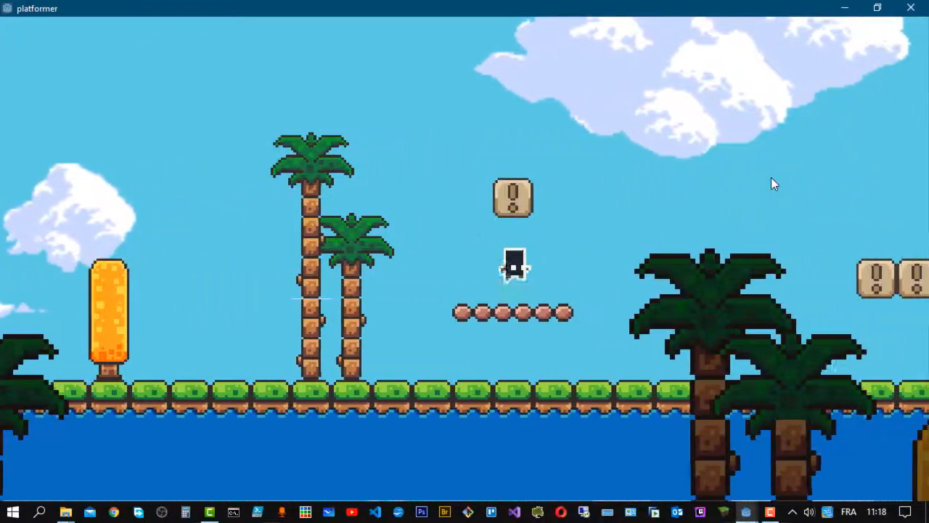
{"action": "key", "text": "Left"}
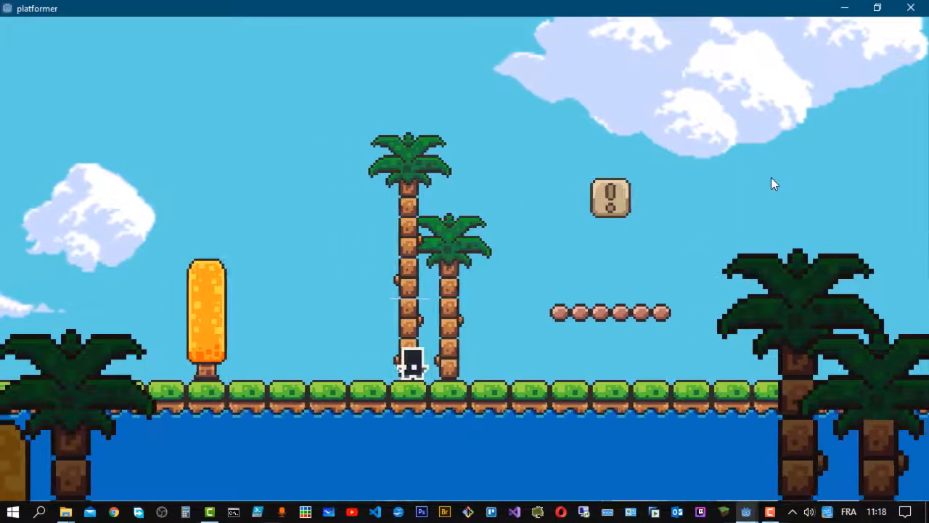
{"action": "key", "text": "Right"}
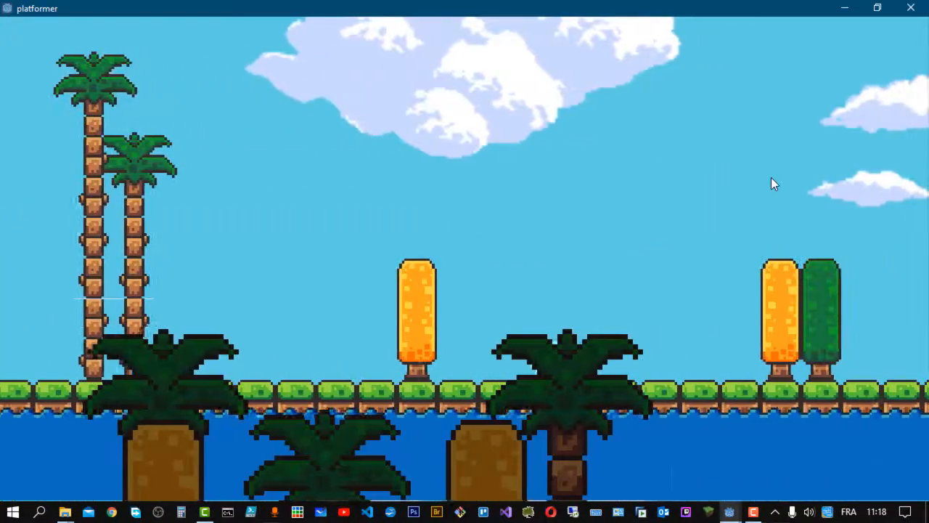
{"action": "key", "text": "Right"}
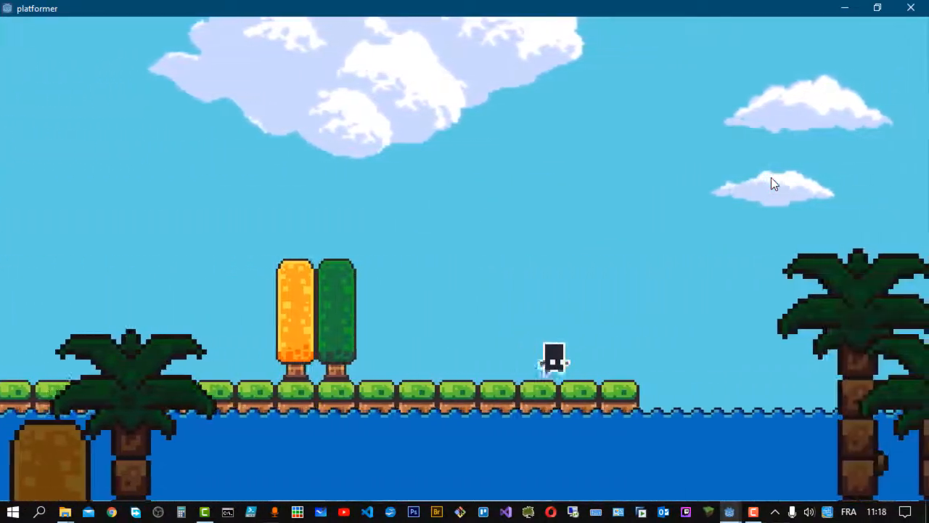
{"action": "key", "text": "Right"}
{"action": "key", "text": "Left"}
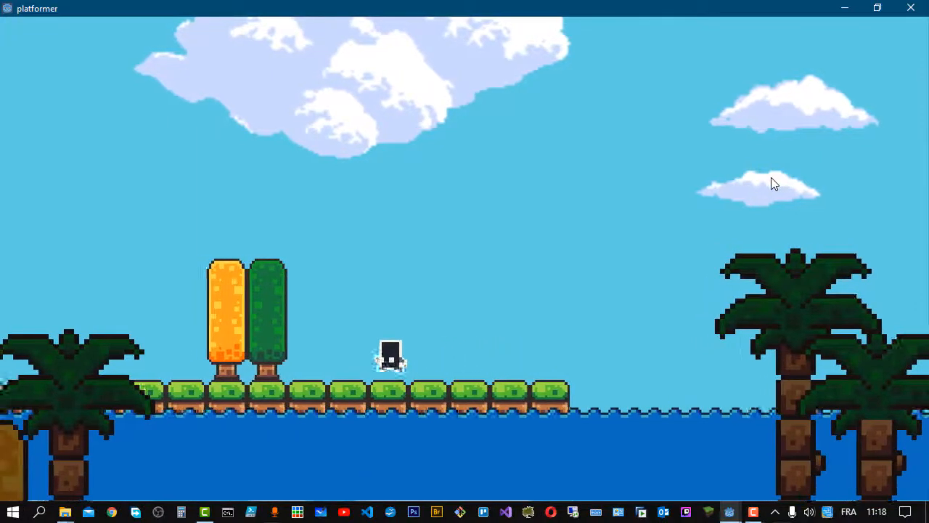
{"action": "key", "text": "Left"}
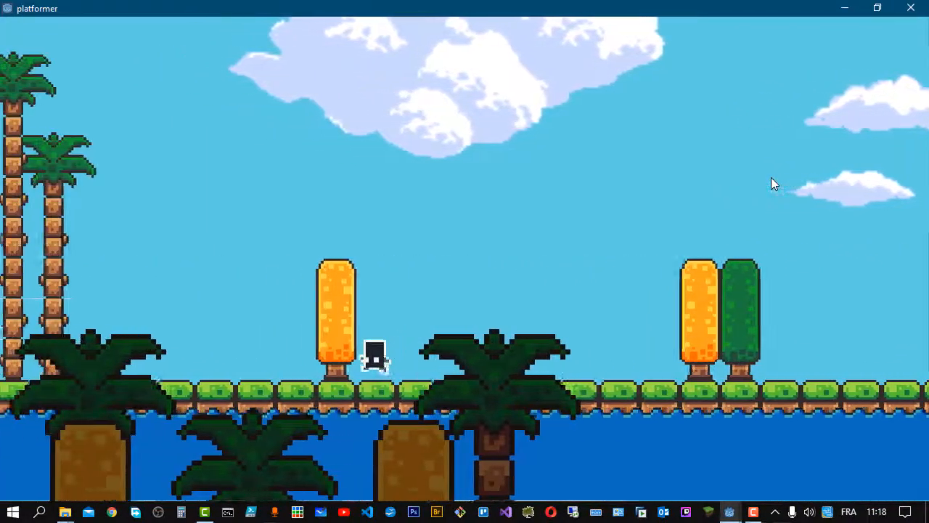
{"action": "key", "text": "Left"}
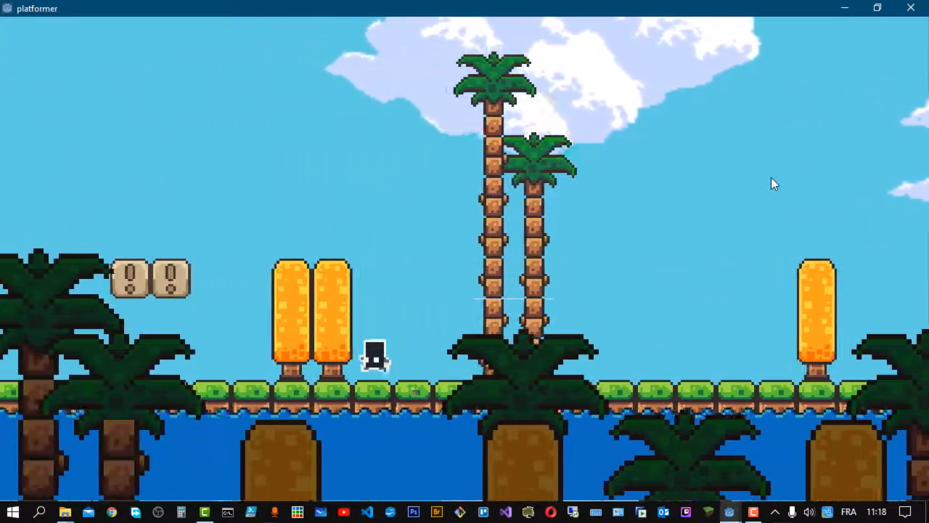
{"action": "key", "text": "Left"}
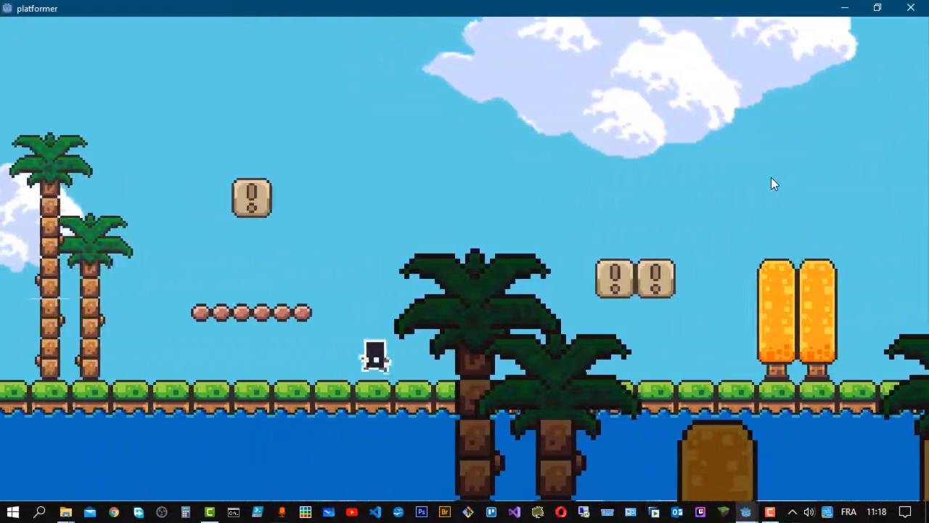
{"action": "key", "text": "Left"}
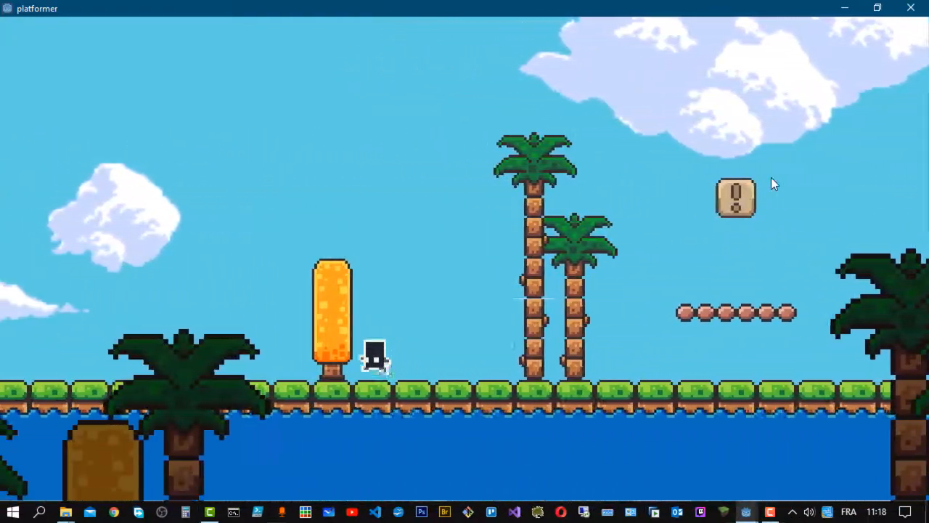
{"action": "key", "text": "space"}
{"action": "key", "text": "Left"}
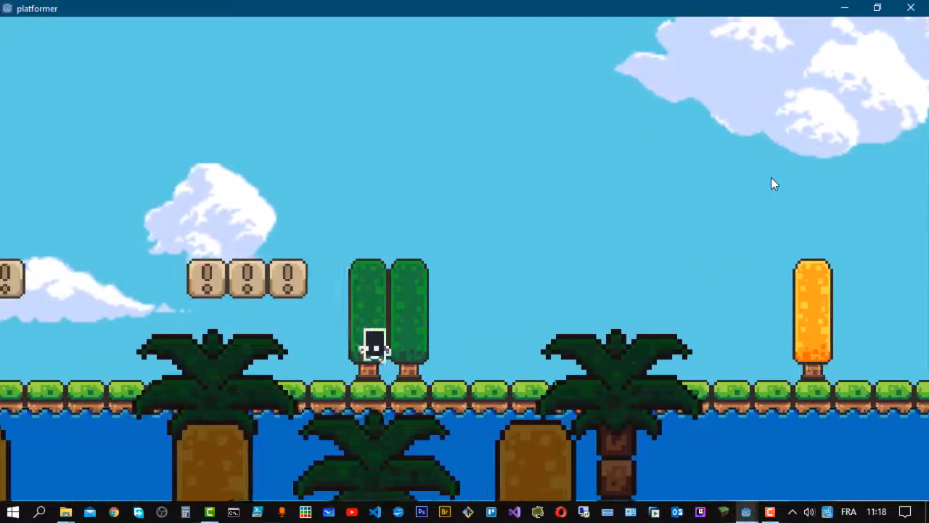
{"action": "key", "text": "Right"}
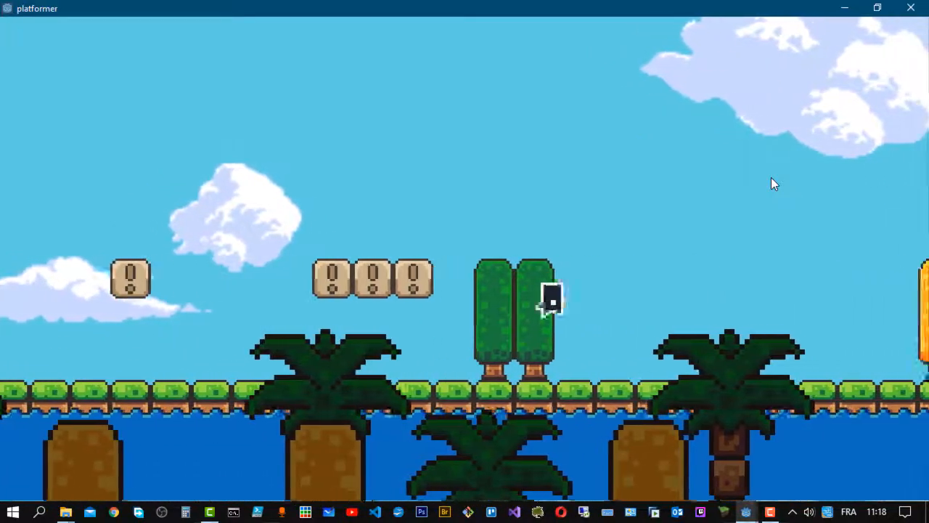
{"action": "key", "text": "Right"}
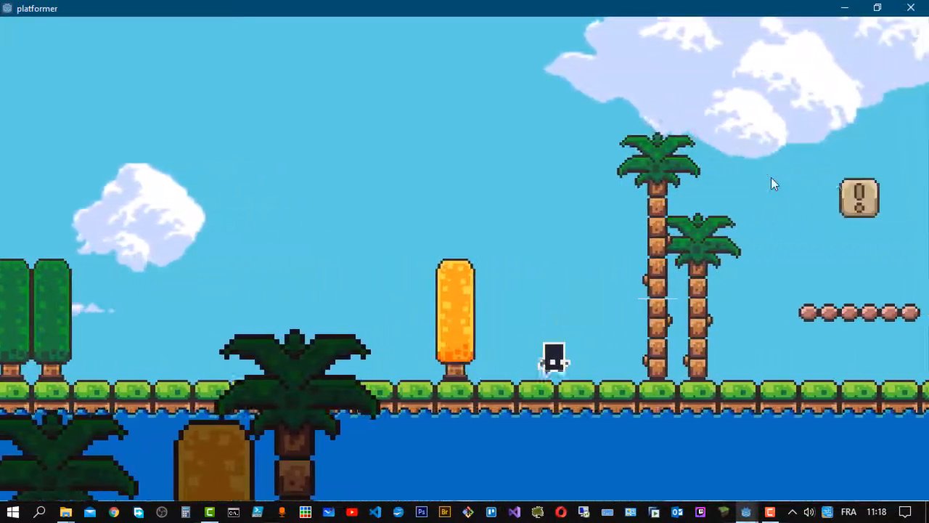
{"action": "key", "text": "space"}
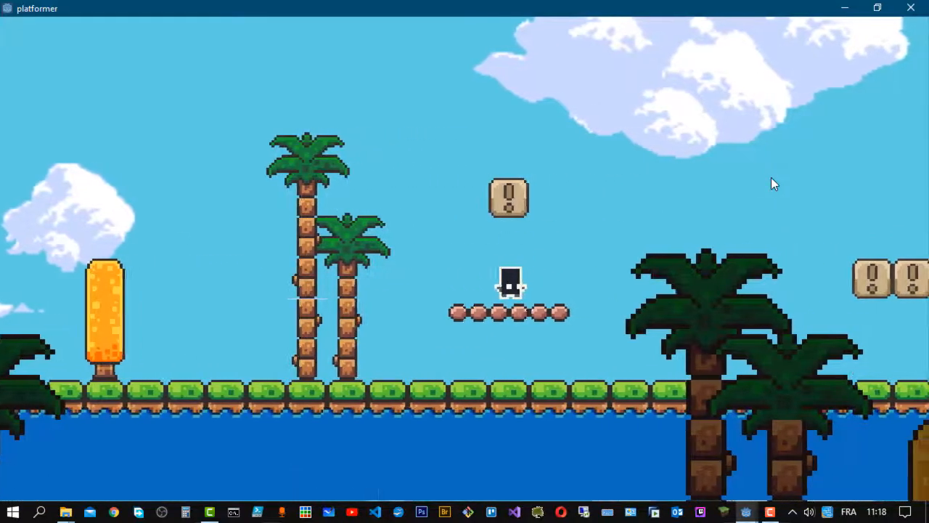
{"action": "key", "text": "Left"}
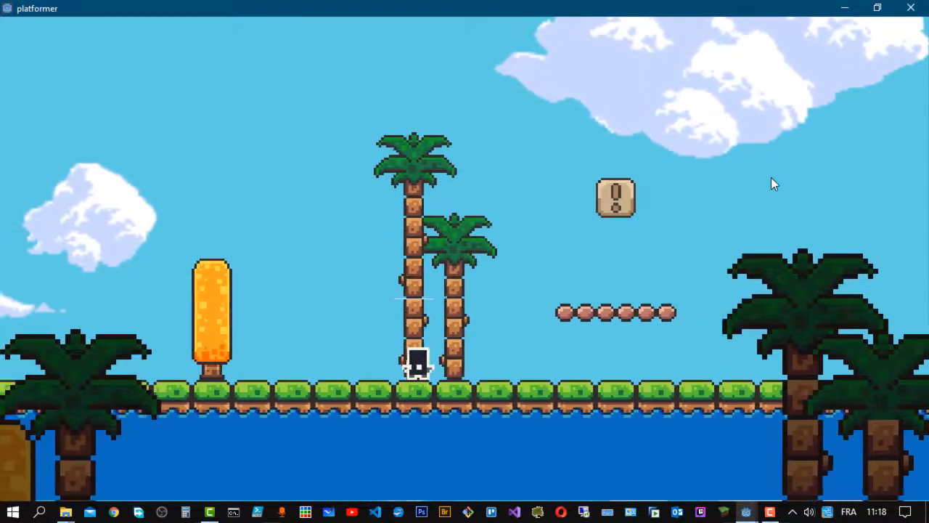
{"action": "key", "text": "Right"}
{"action": "key", "text": "Right"}
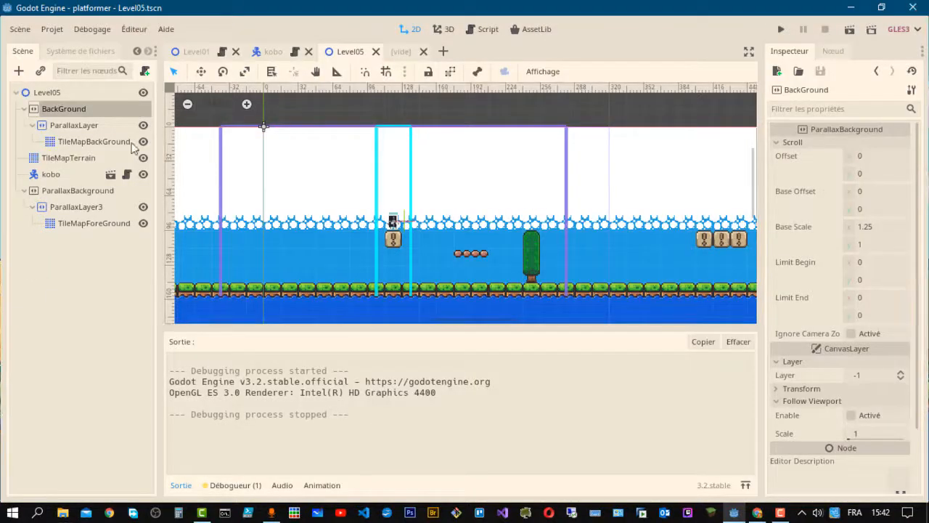
- Inspect the parallax background nodes, TileMapBackGround and TileMapTerrain in the Level05 scene tree
{"action": "left_click", "coordinate": [61, 191]}
{"action": "left_click", "coordinate": [75, 110]}
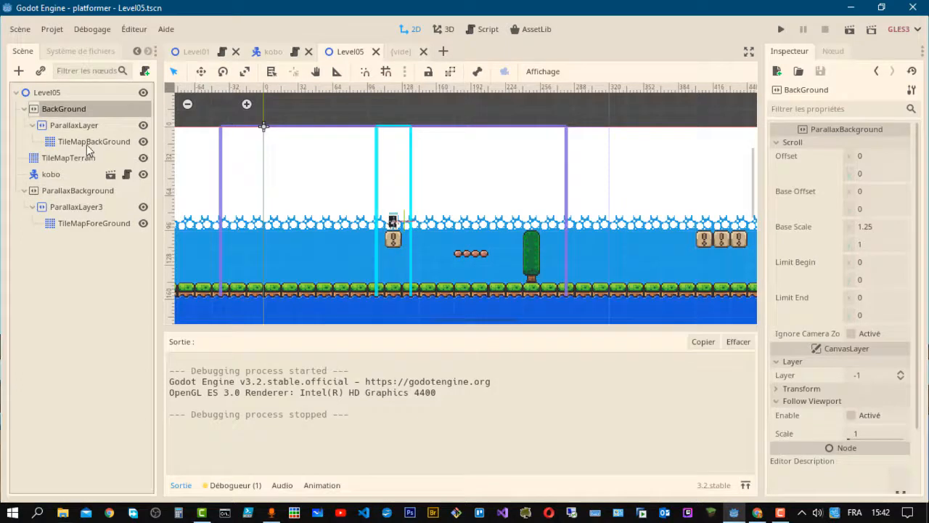
{"action": "left_click", "coordinate": [86, 142]}
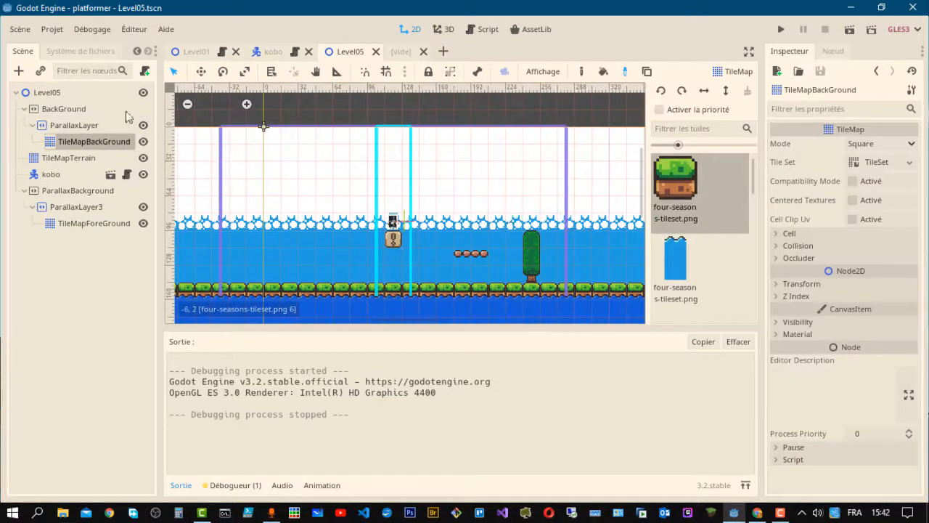
{"action": "left_click", "coordinate": [72, 159]}
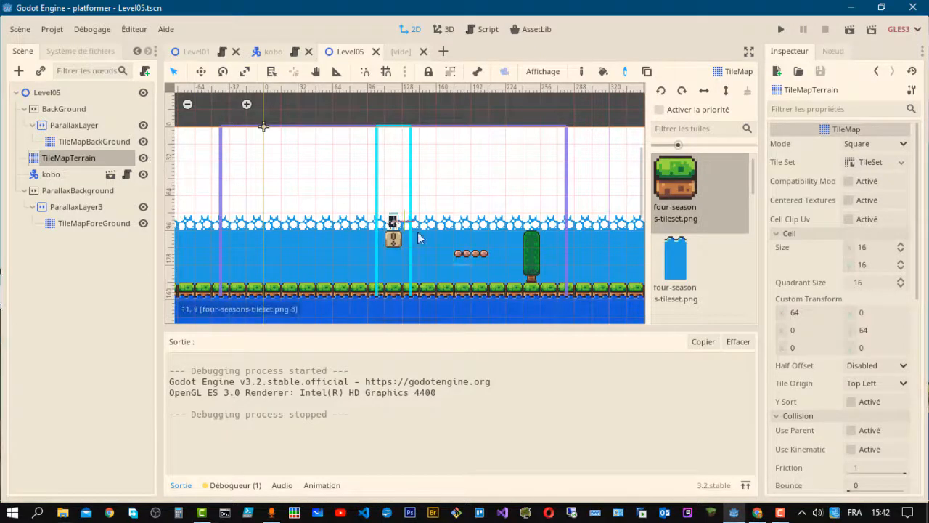
- Hide and show again the background ParallaxLayer and TileMapForeGround to examine what each contributes to the level
{"action": "left_click", "coordinate": [143, 126]}
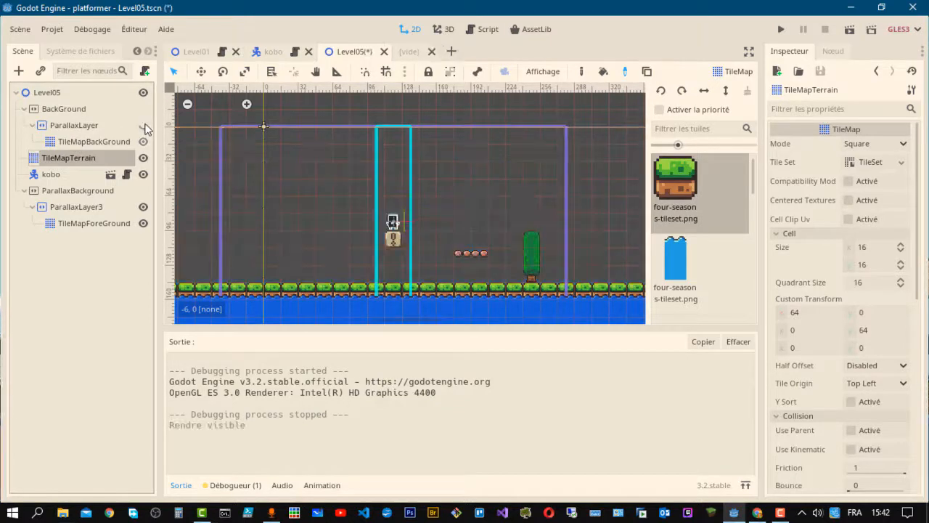
{"action": "left_click", "coordinate": [143, 125]}
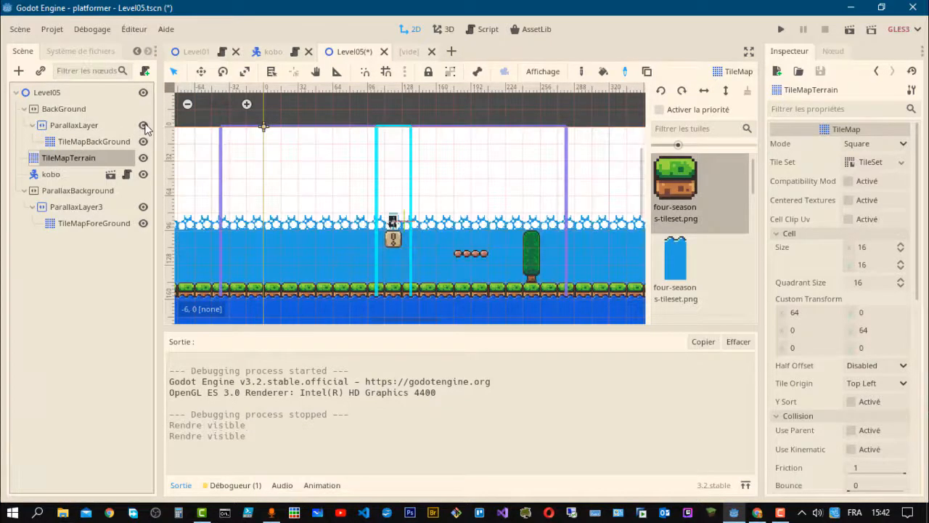
{"action": "left_click", "coordinate": [143, 223]}
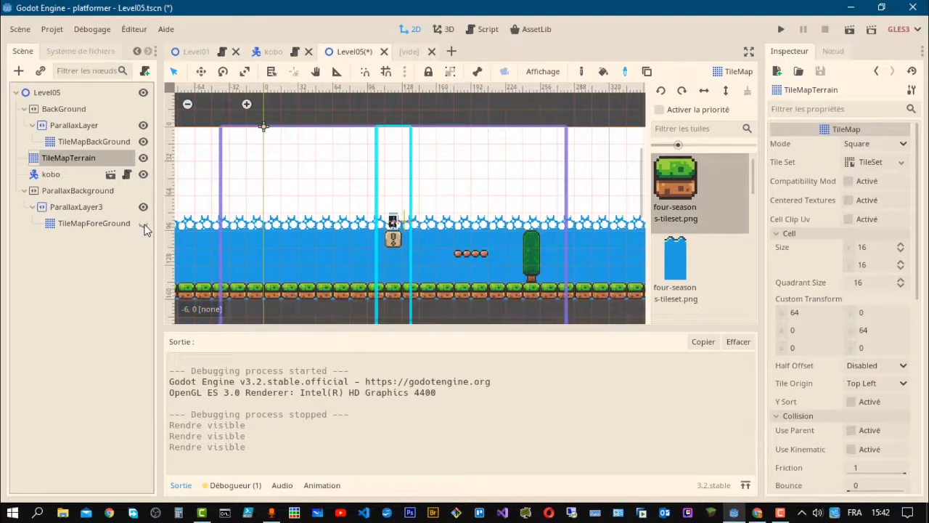
{"action": "left_click", "coordinate": [143, 224]}
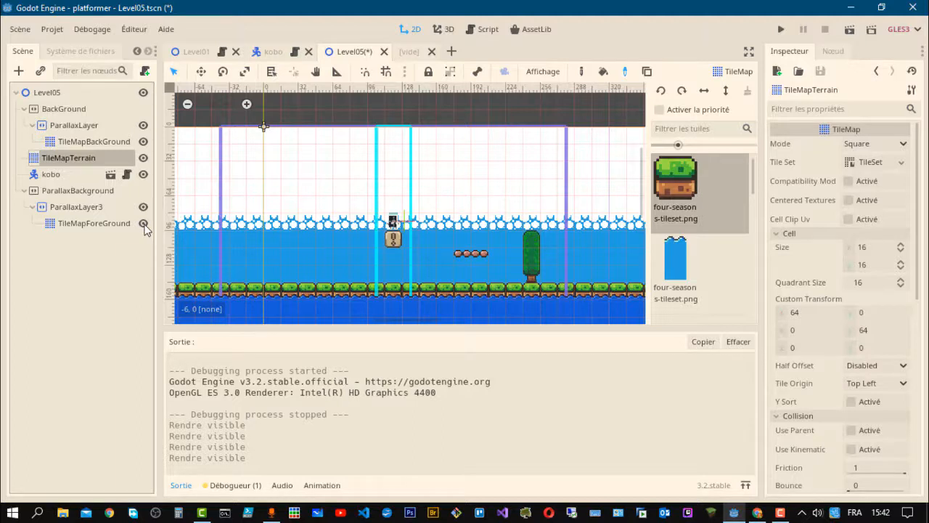
- Open the tile set of TileMapTerrain and display its four-seasons texture enlarged to examine the defined tiles
{"action": "left_click", "coordinate": [86, 142]}
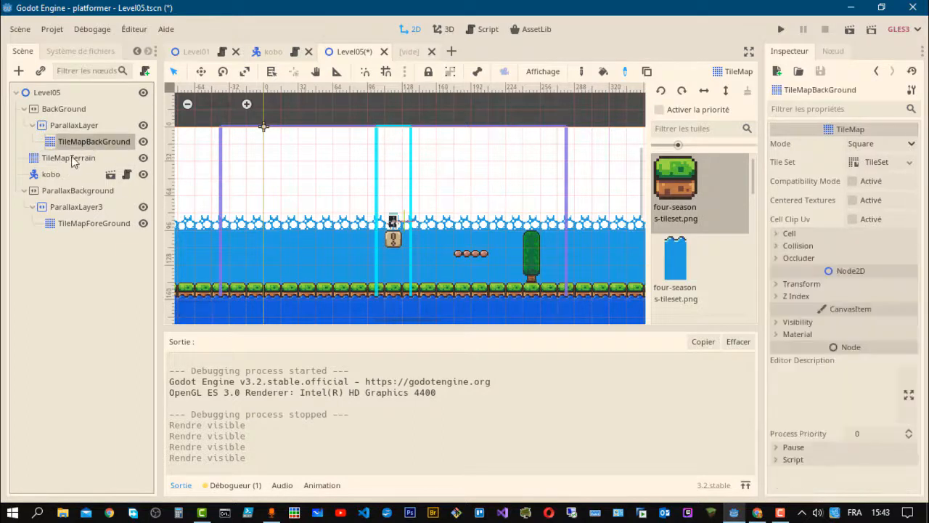
{"action": "left_click", "coordinate": [73, 158]}
{"action": "left_click", "coordinate": [876, 164]}
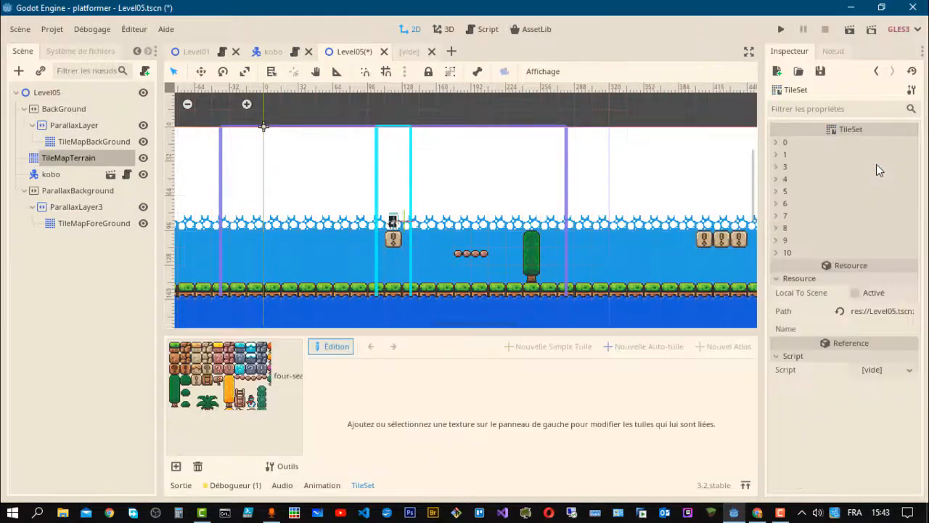
{"action": "left_click", "coordinate": [253, 380]}
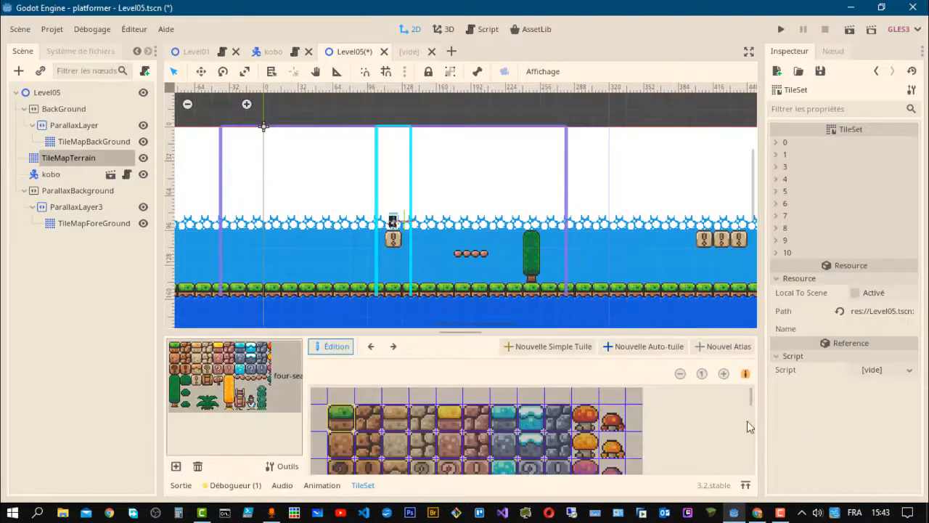
{"action": "left_click", "coordinate": [745, 485]}
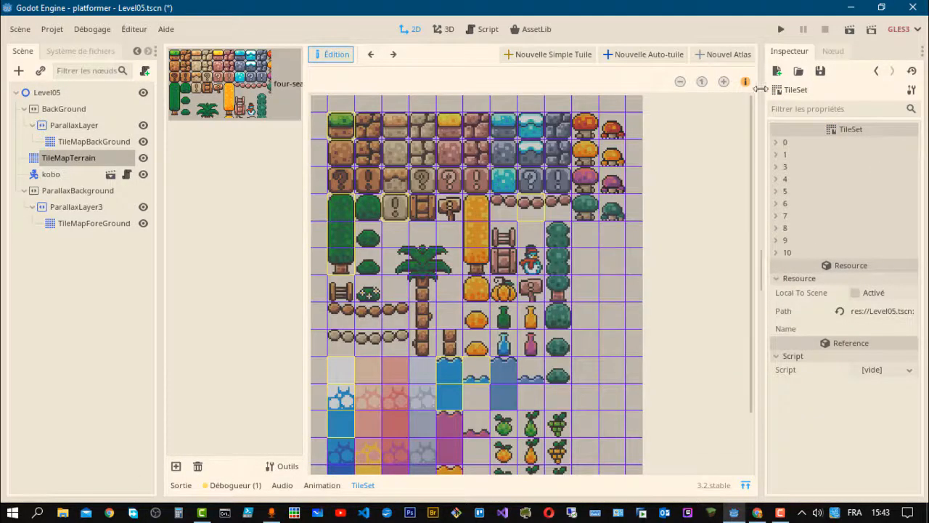
{"action": "left_click", "coordinate": [724, 81]}
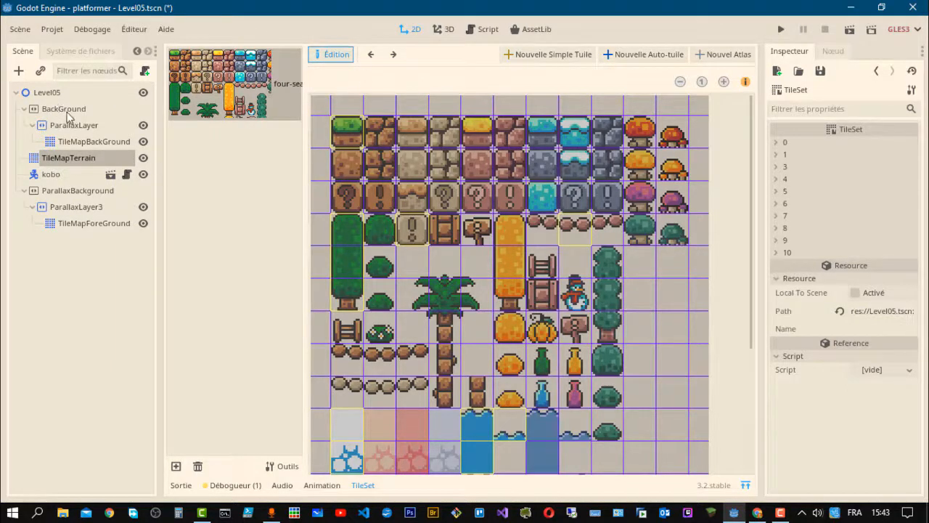
- Create a 2D root node in the empty scene and name it Level06
{"action": "left_click", "coordinate": [65, 142]}
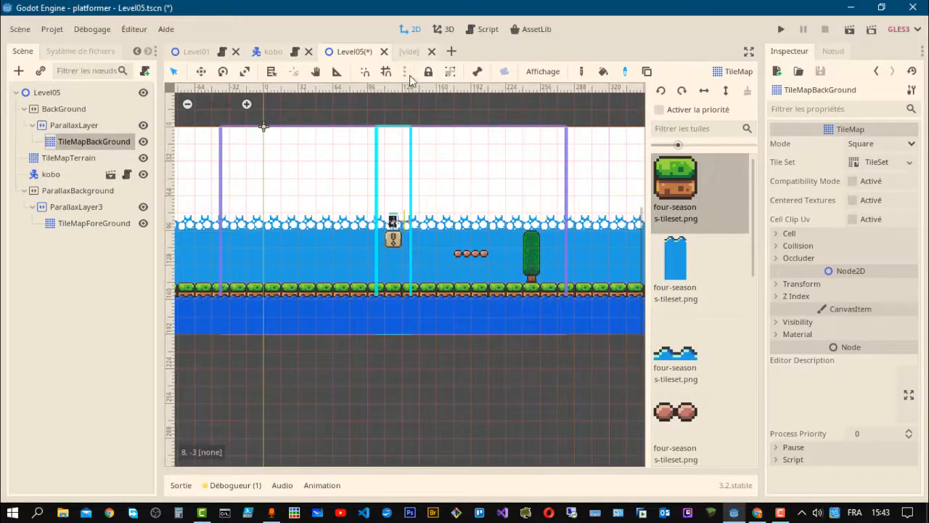
{"action": "left_click", "coordinate": [409, 52]}
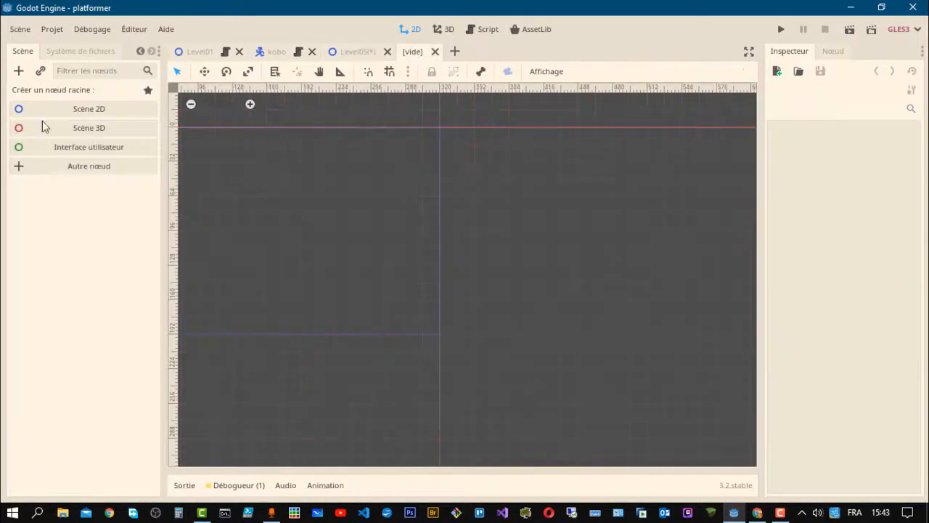
{"action": "left_click", "coordinate": [19, 71]}
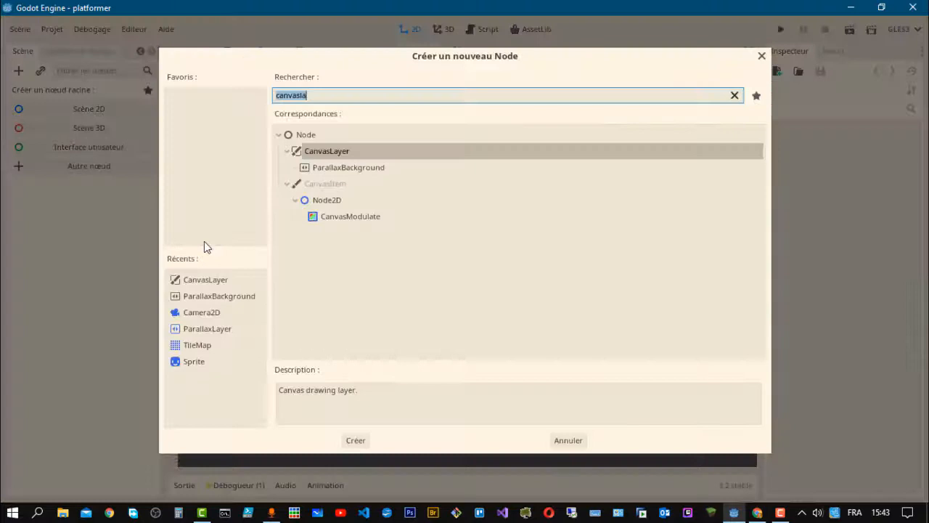
{"action": "left_click", "coordinate": [762, 56]}
{"action": "left_click", "coordinate": [84, 109]}
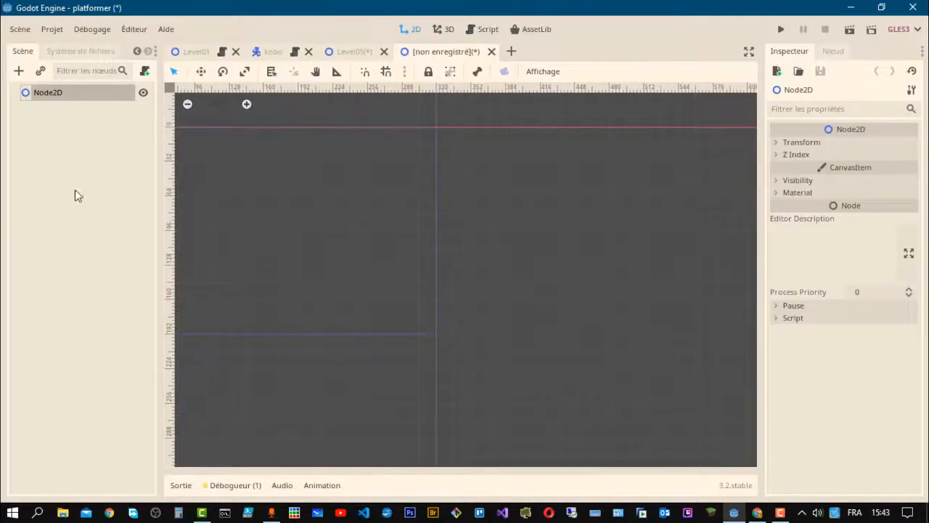
{"action": "double_click", "coordinate": [76, 92]}
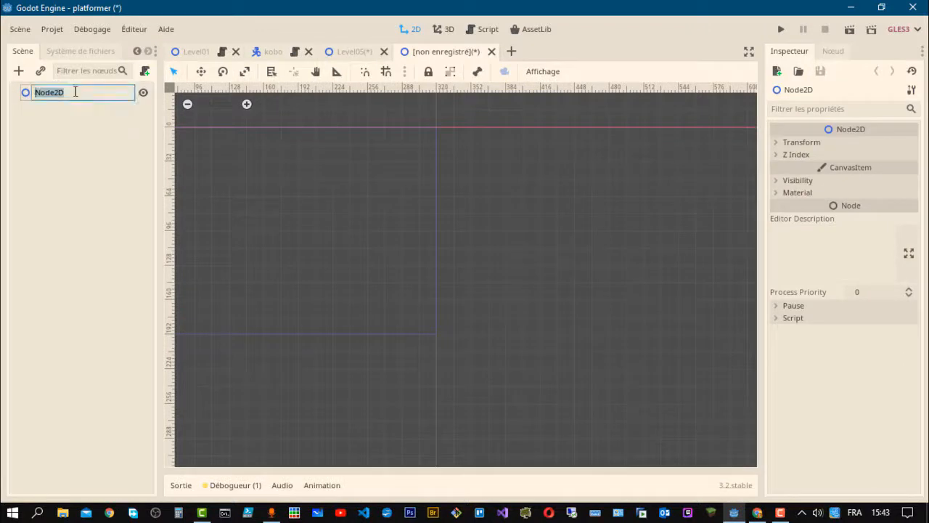
{"action": "type", "text": "Level06"}
{"action": "key", "text": "Return"}
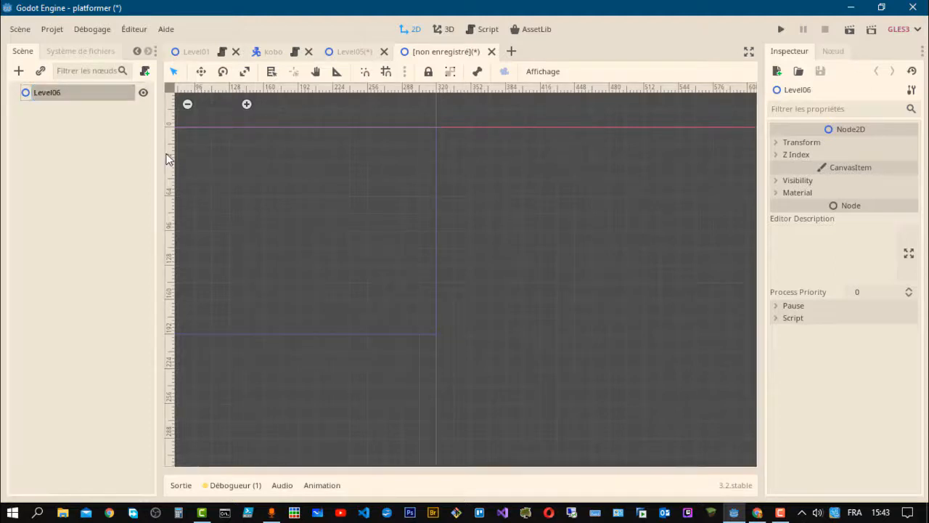
- Add a TileMap child node to Level06 and rename it TileMapTerrain
{"action": "right_click", "coordinate": [60, 93]}
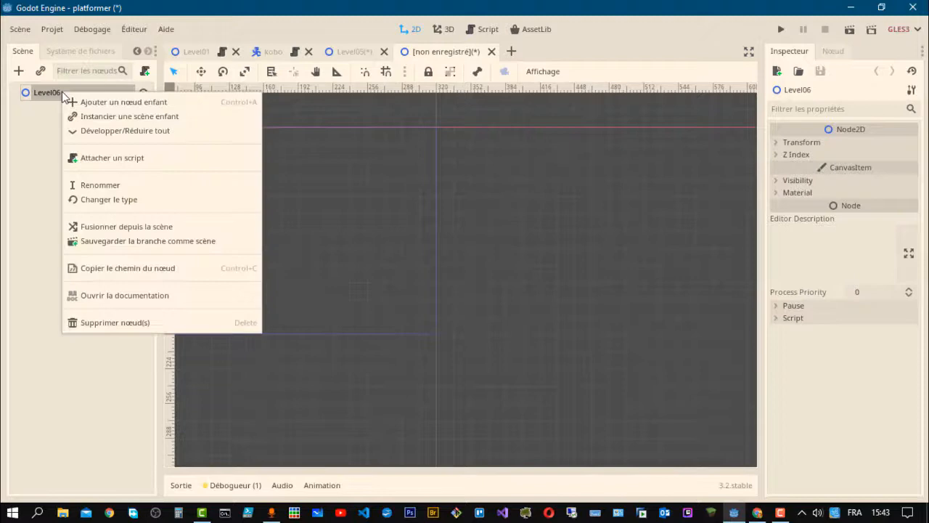
{"action": "left_click", "coordinate": [123, 103]}
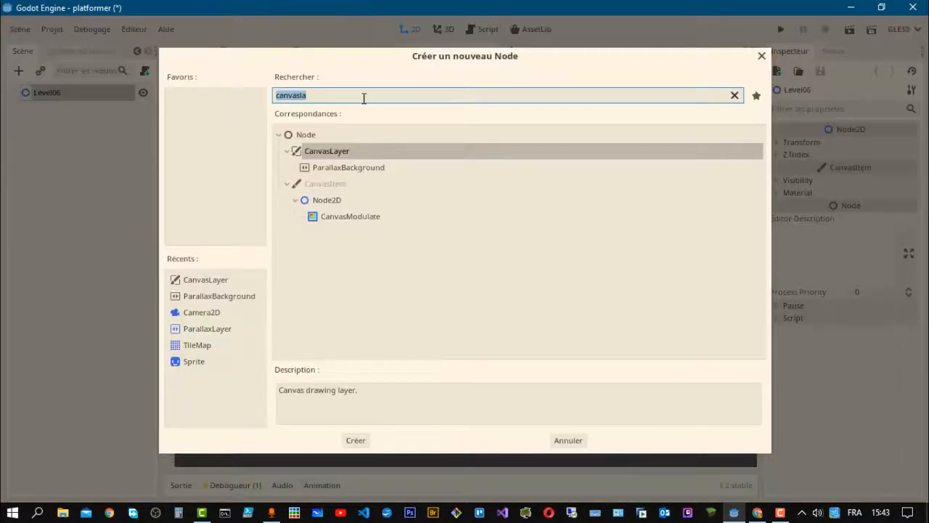
{"action": "type", "text": "TILE"}
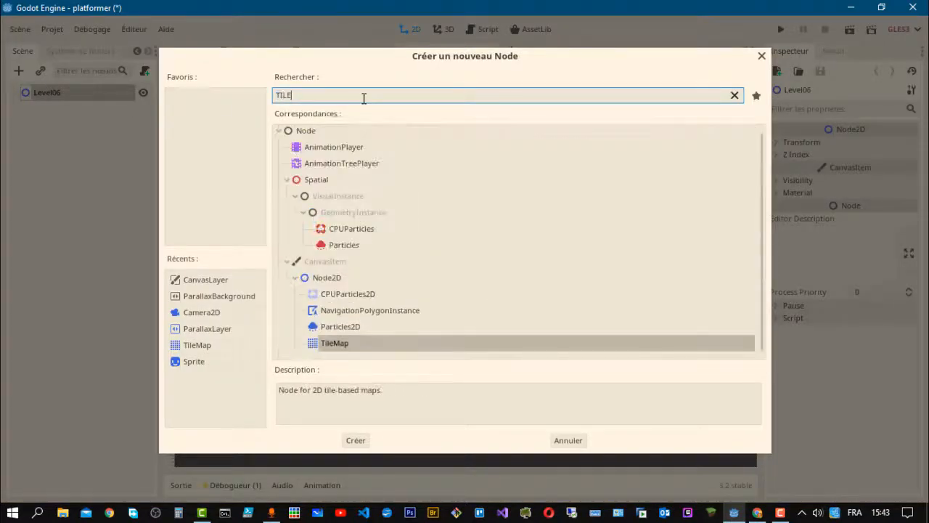
{"action": "double_click", "coordinate": [356, 342]}
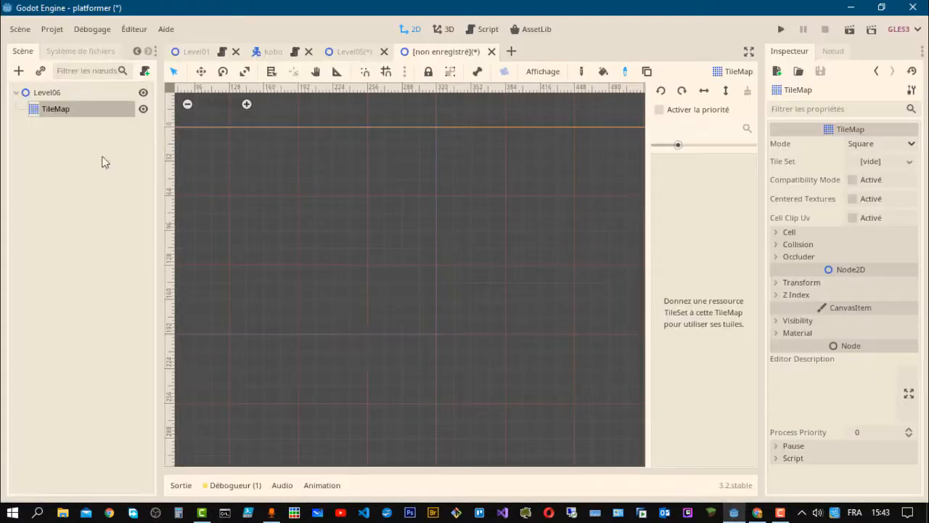
{"action": "double_click", "coordinate": [71, 107]}
{"action": "left_click", "coordinate": [70, 109]}
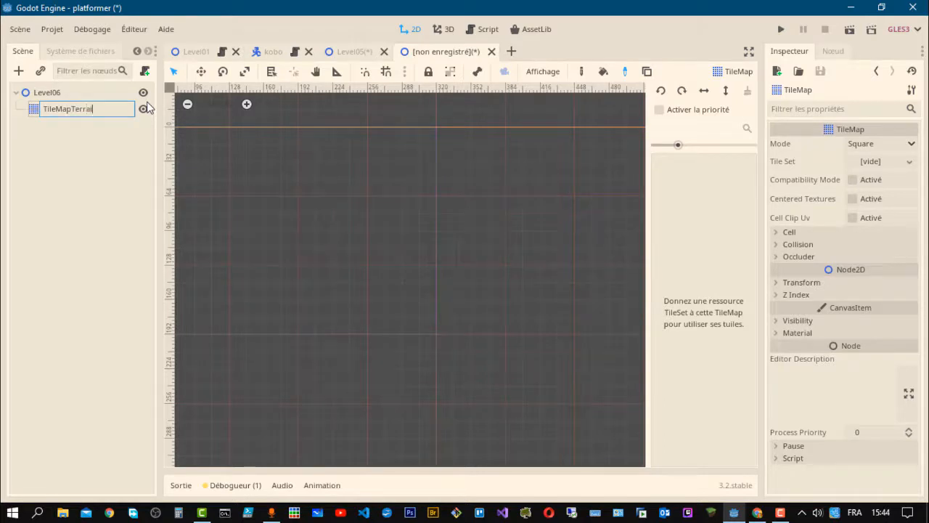
{"action": "type", "text": "Terrain"}
{"action": "key", "text": "Return"}
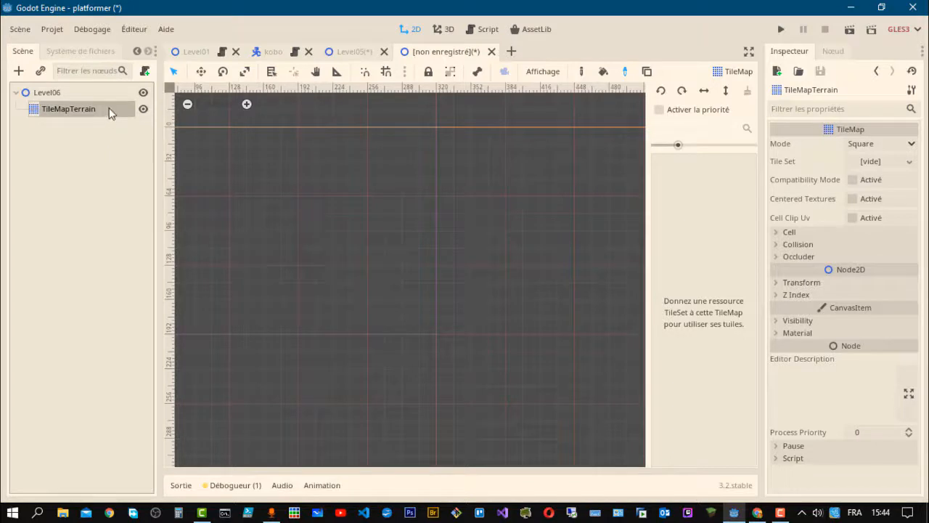
- Load TileSet01.tres from the TileSets folder as the tile set of TileMapTerrain
{"action": "scroll", "coordinate": [371, 245], "scroll_direction": "down", "scroll_amount": 2}
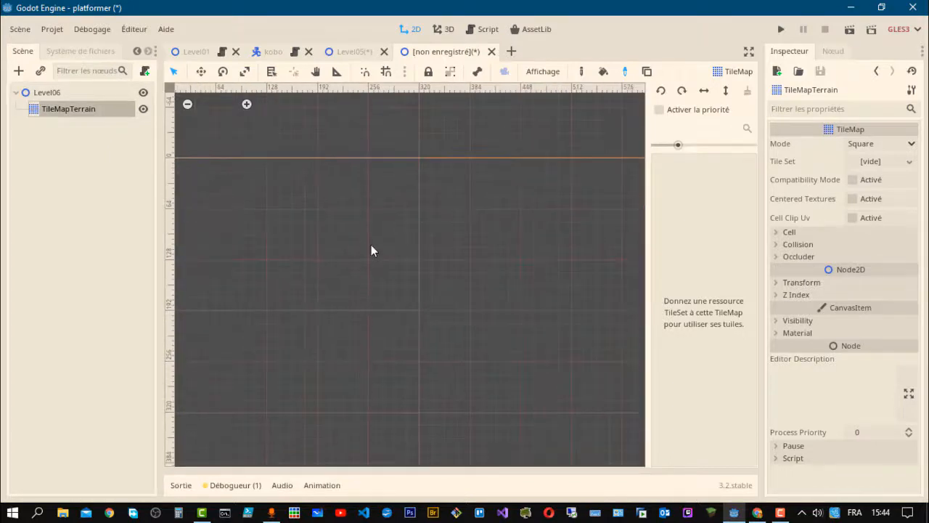
{"action": "scroll", "coordinate": [371, 245], "scroll_direction": "down", "scroll_amount": 3}
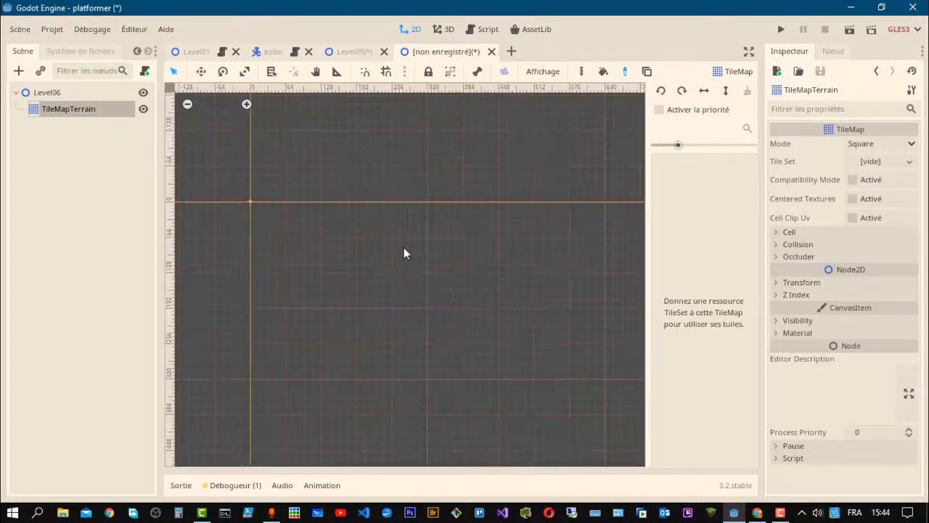
{"action": "scroll", "coordinate": [404, 253], "scroll_direction": "up", "scroll_amount": 1}
{"action": "scroll", "coordinate": [521, 304], "scroll_direction": "up", "scroll_amount": 1}
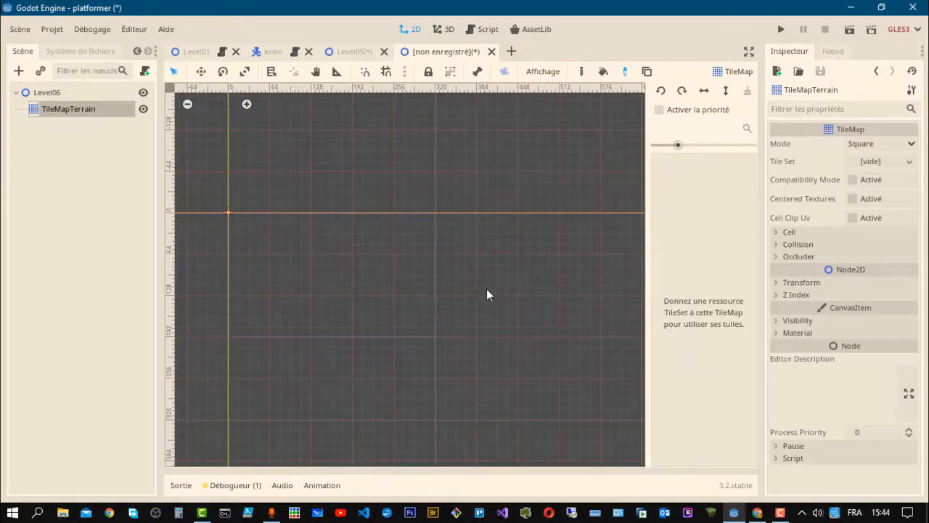
{"action": "left_click", "coordinate": [880, 162]}
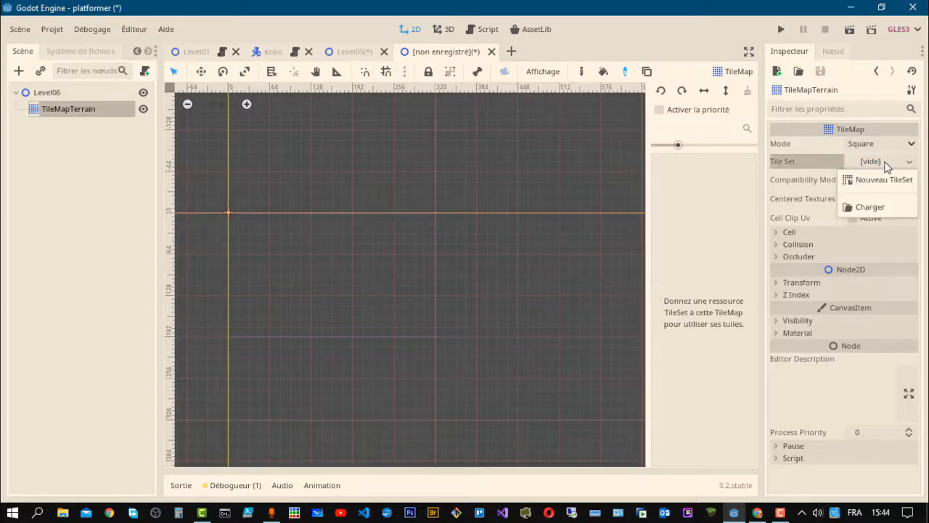
{"action": "left_click", "coordinate": [871, 207]}
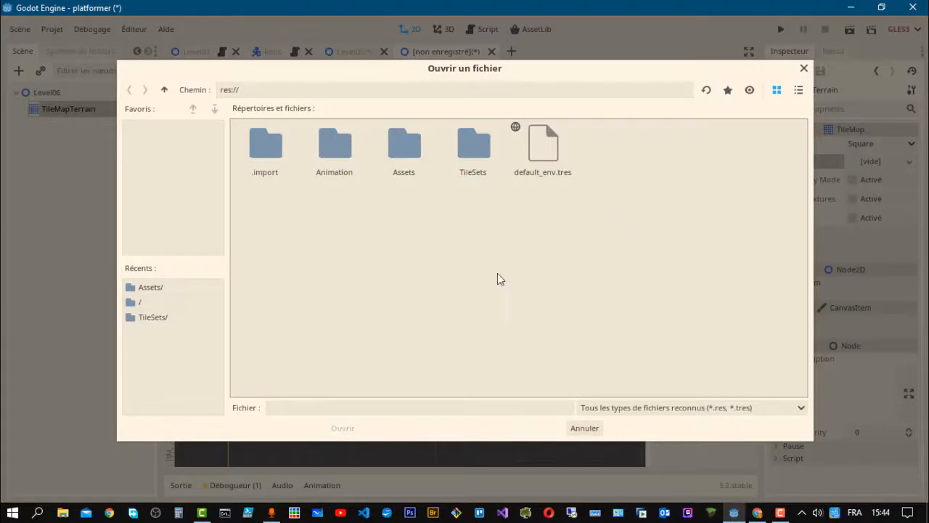
{"action": "left_click", "coordinate": [468, 148]}
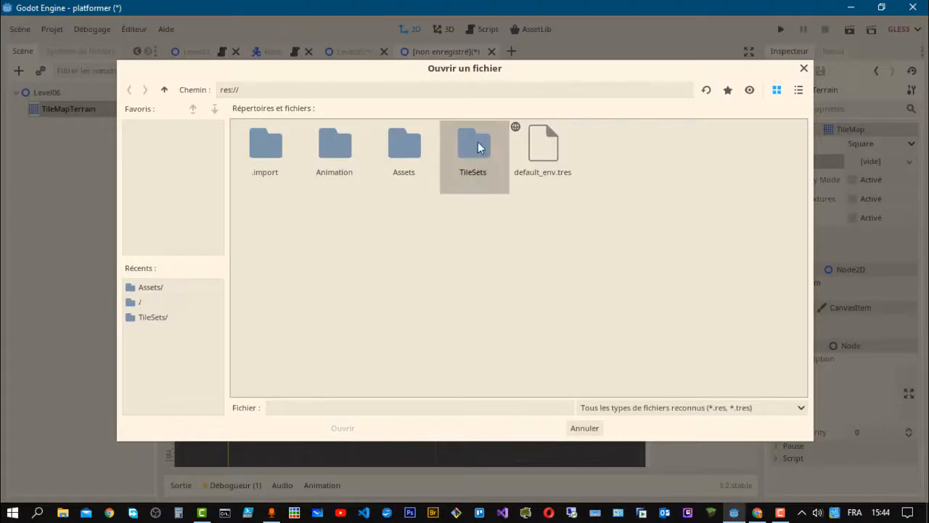
{"action": "double_click", "coordinate": [477, 148]}
{"action": "left_click", "coordinate": [283, 149]}
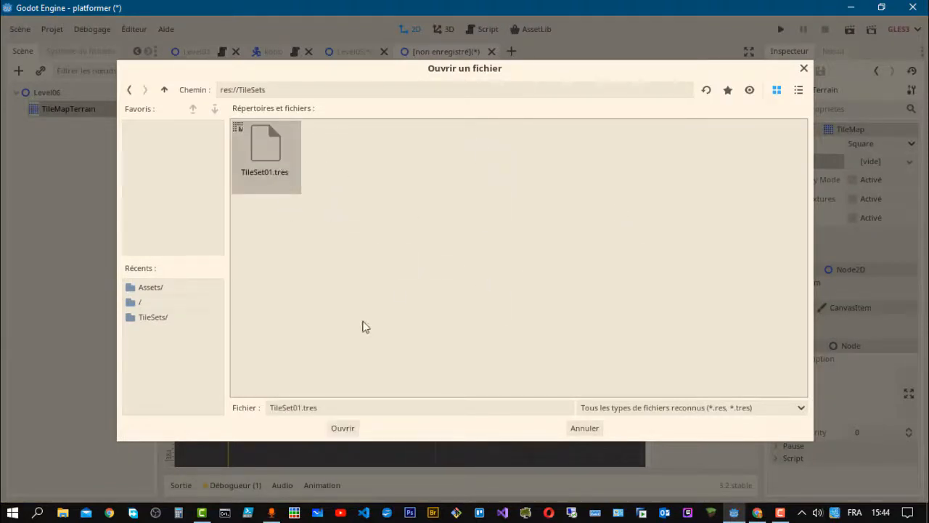
{"action": "left_click", "coordinate": [342, 428]}
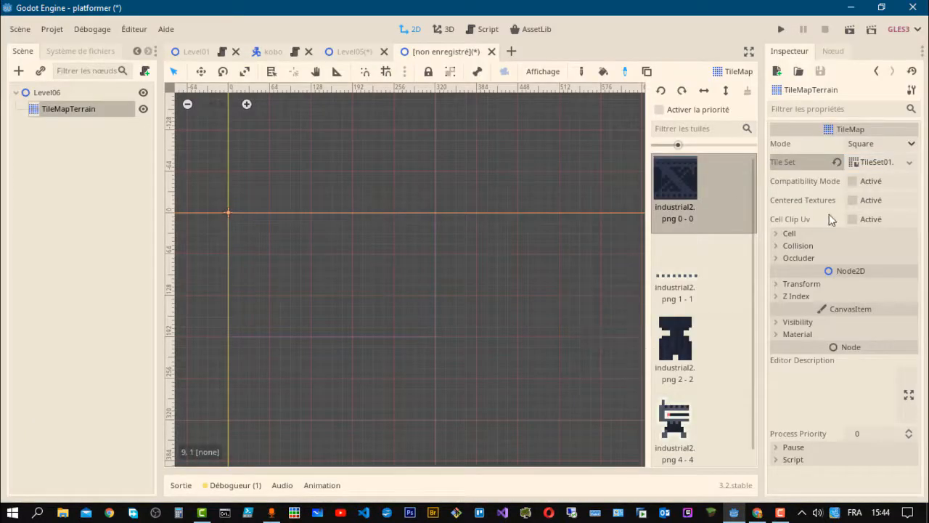
- Open TileSet01.tres for editing and browse the Assets folder for a replacement texture for tile 2
{"action": "left_click", "coordinate": [888, 162]}
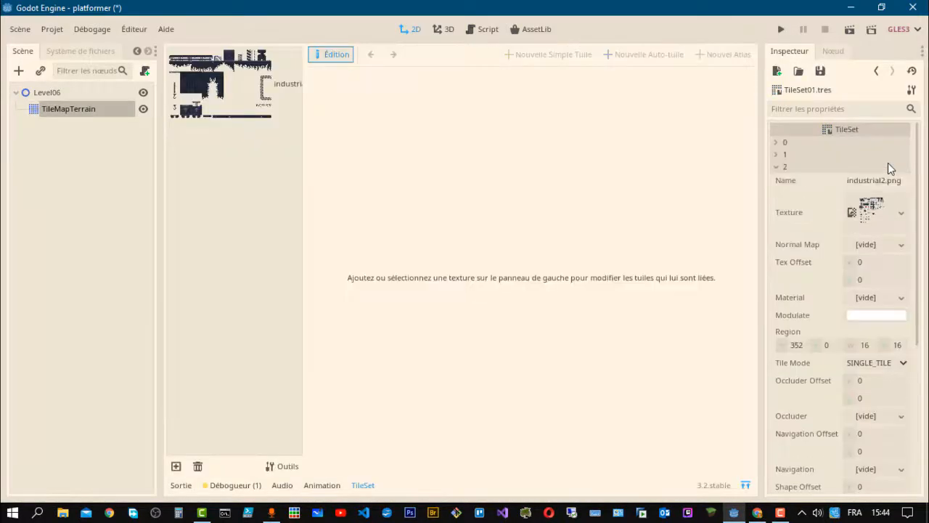
{"action": "left_click", "coordinate": [899, 215]}
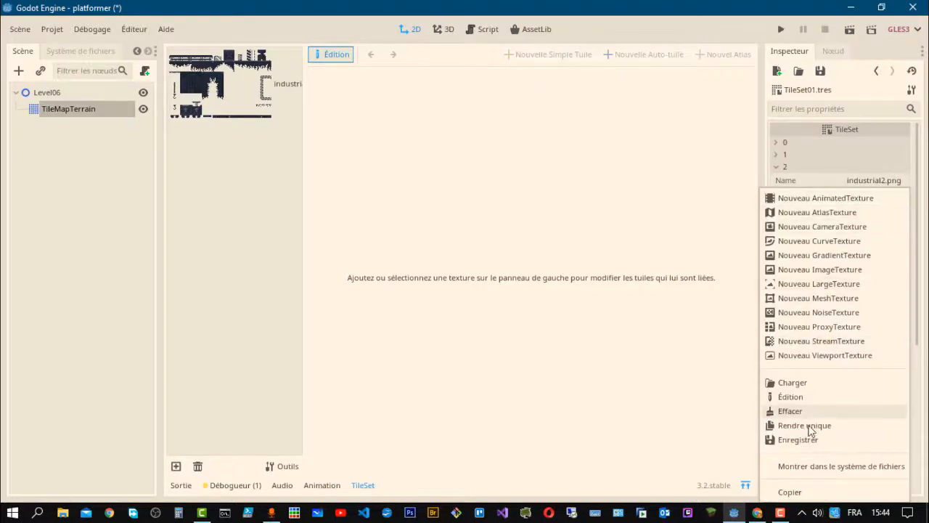
{"action": "left_click", "coordinate": [793, 382]}
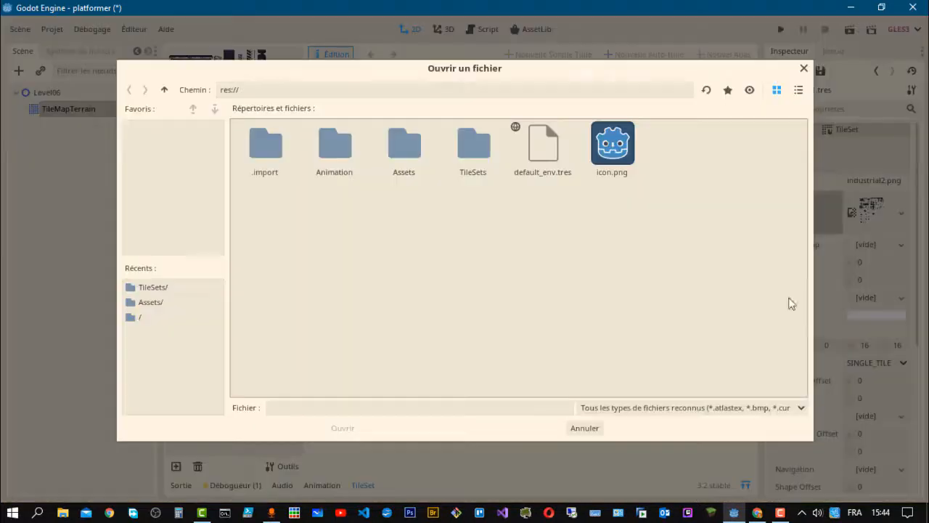
{"action": "double_click", "coordinate": [407, 149]}
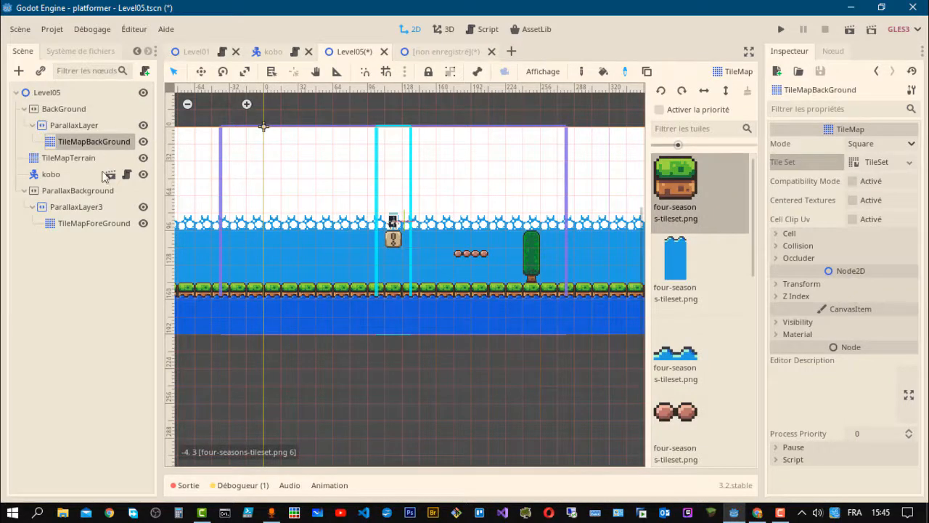
- Open the tile set of TileMapBackGround in Level05 and display its four-seasons texture with the defined tiles
{"action": "left_click", "coordinate": [917, 164]}
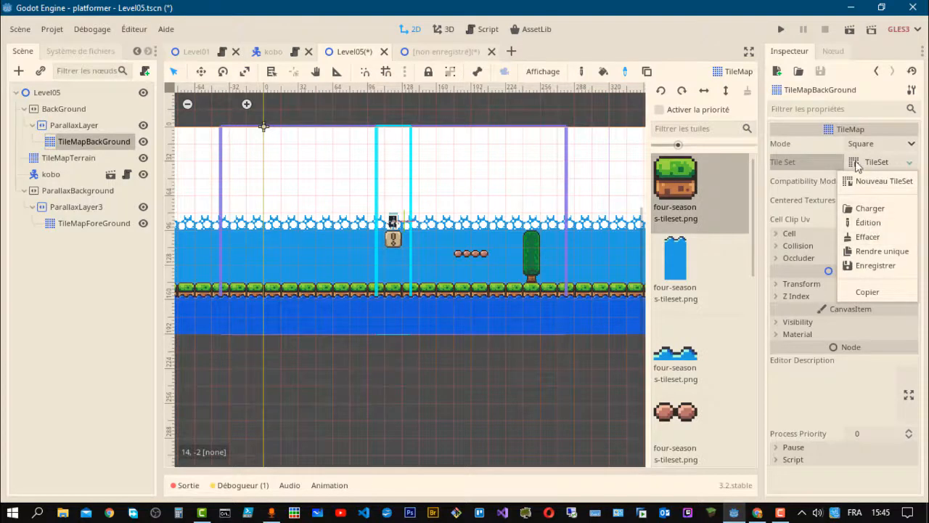
{"action": "left_click", "coordinate": [871, 164]}
{"action": "left_click", "coordinate": [871, 164]}
{"action": "left_click", "coordinate": [235, 97]}
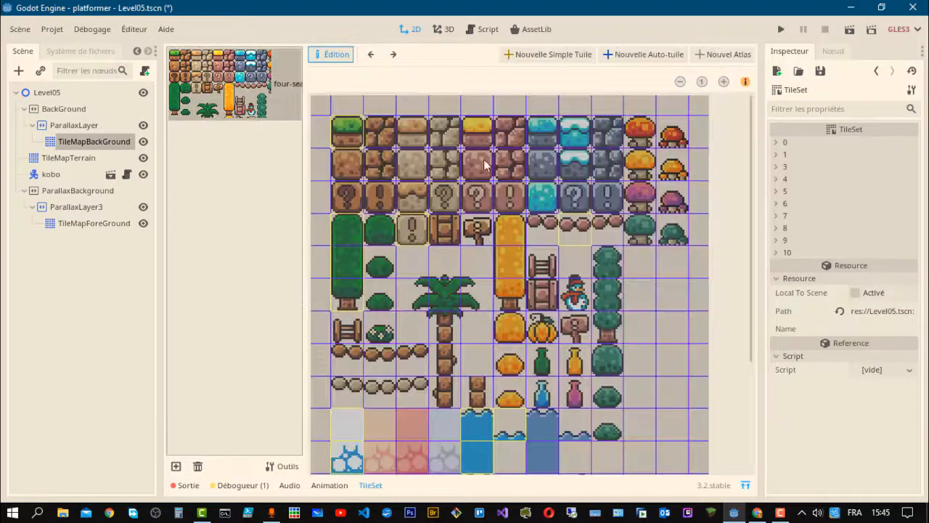
- Save the tile set of TileMapBackGround in Level05 as FourSeasonTileSet.tres in the TileSets folder
{"action": "left_click", "coordinate": [98, 141]}
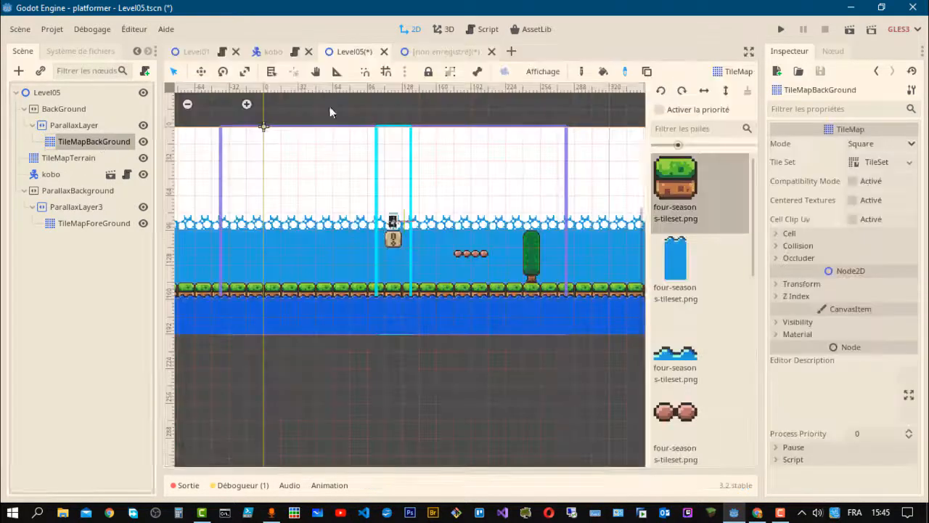
{"action": "left_click", "coordinate": [909, 162]}
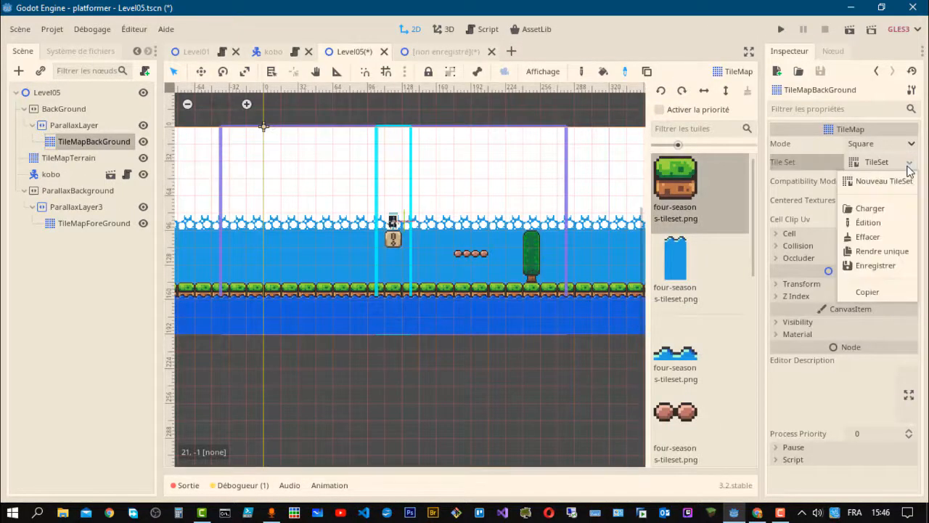
{"action": "left_click", "coordinate": [887, 265]}
{"action": "left_click", "coordinate": [299, 407]}
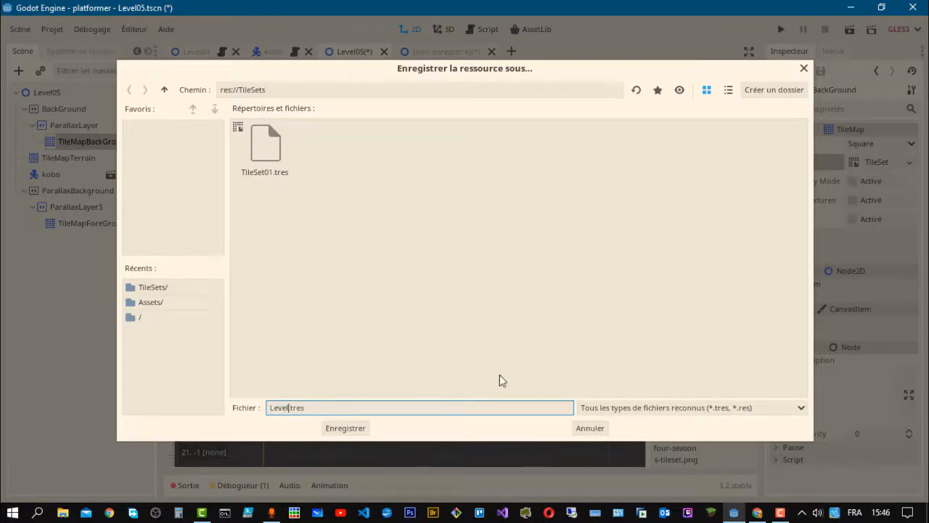
{"action": "key", "text": "BackSpace"}
{"action": "key", "text": "BackSpace"}
{"action": "key", "text": "BackSpace"}
{"action": "key", "text": "BackSpace"}
{"action": "key", "text": "BackSpace"}
{"action": "key", "text": "BackSpace"}
{"action": "type", "text": "FourSeasonTileSet"}
{"action": "left_click", "coordinate": [347, 428]}
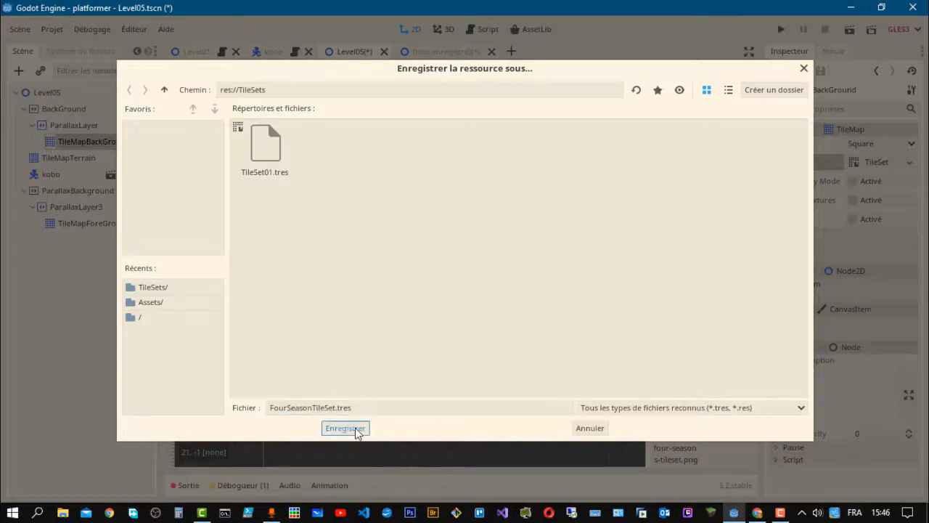
- Save the new scene with TileMapTerrain as Level06.tscn in the project's root folder res://
{"action": "left_click", "coordinate": [445, 54]}
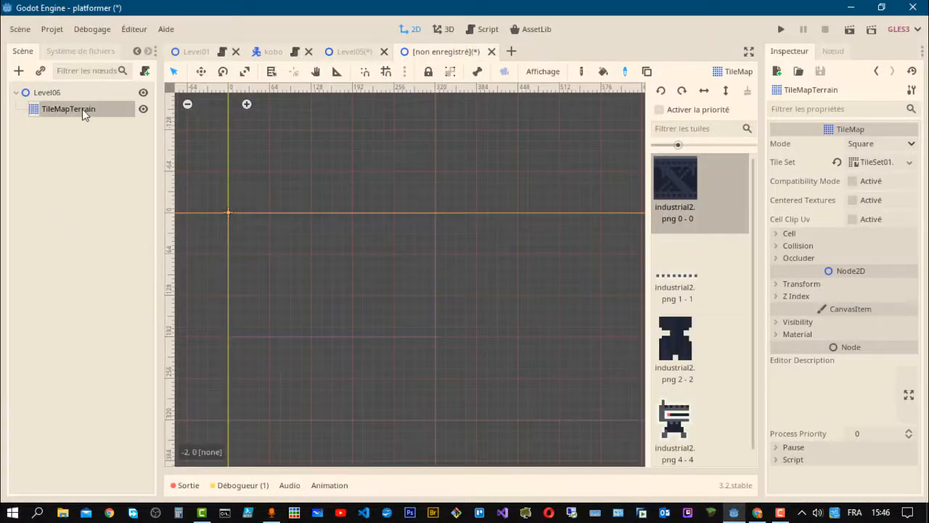
{"action": "key", "text": "ctrl+s"}
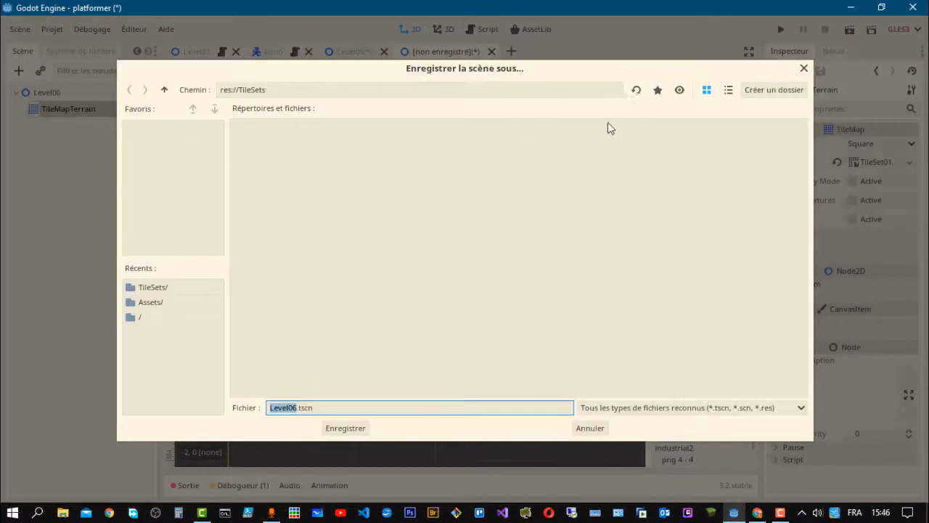
{"action": "left_click", "coordinate": [164, 90]}
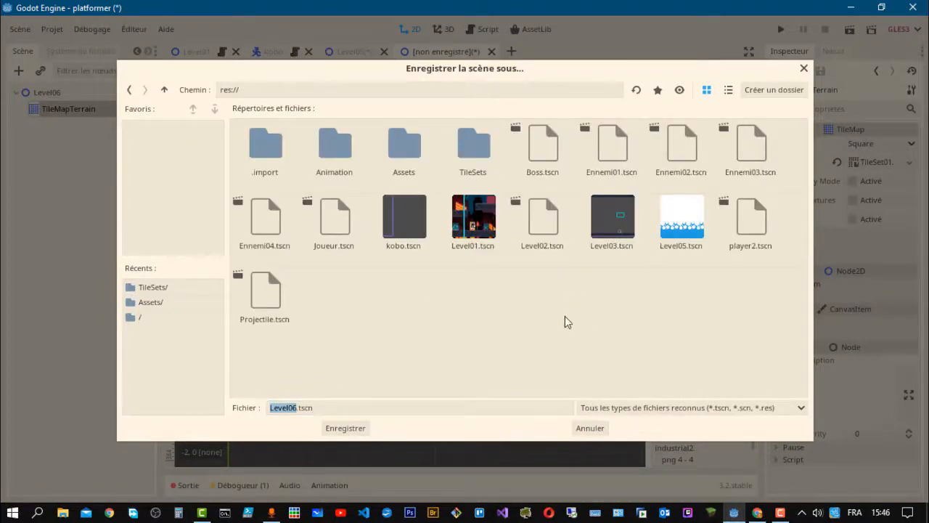
{"action": "left_click", "coordinate": [354, 429]}
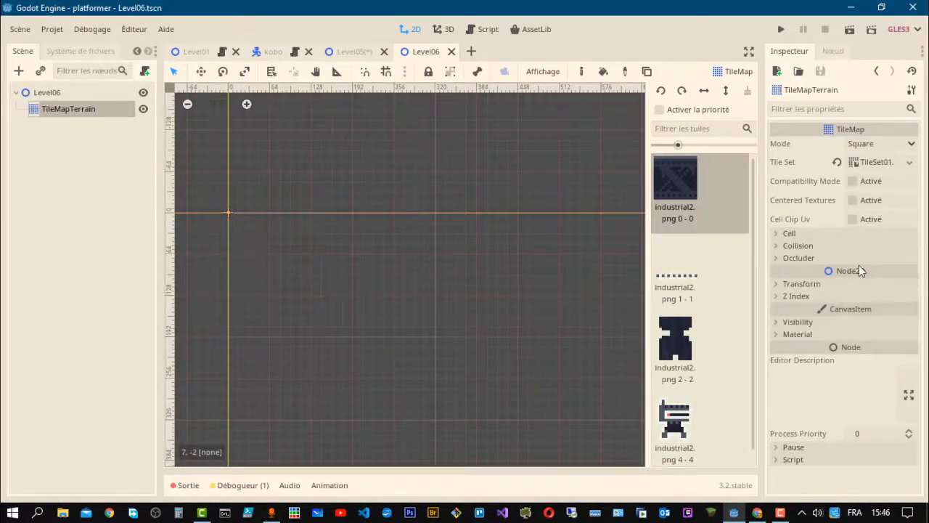
{"action": "left_click", "coordinate": [888, 166]}
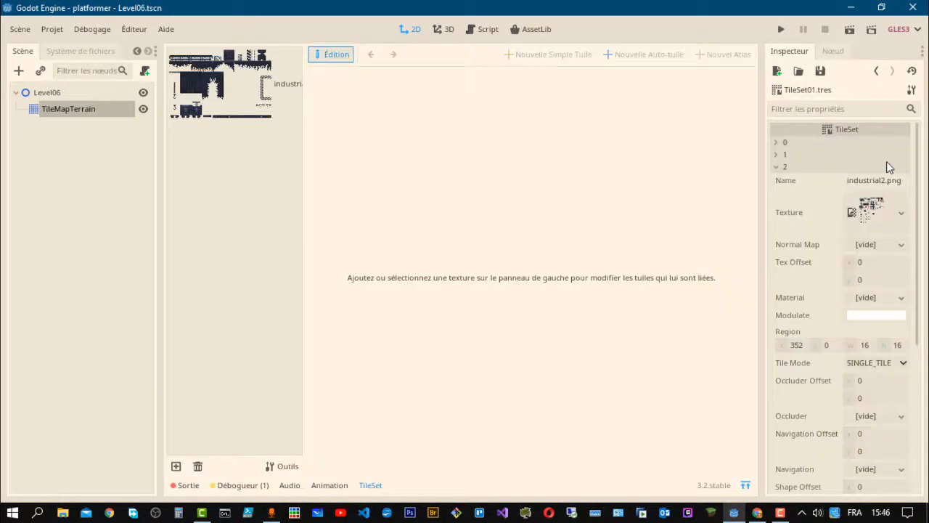
{"action": "left_click", "coordinate": [902, 212]}
{"action": "left_click", "coordinate": [890, 162]}
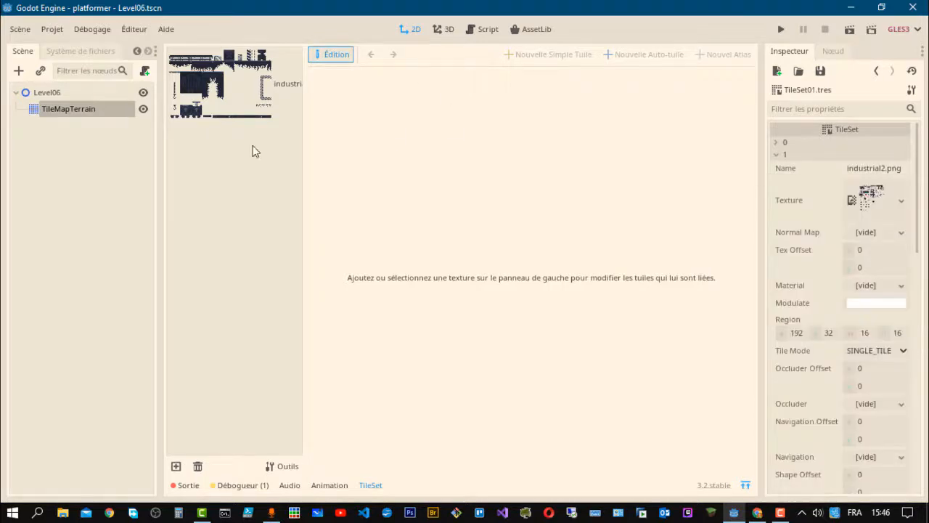
{"action": "left_click", "coordinate": [81, 115]}
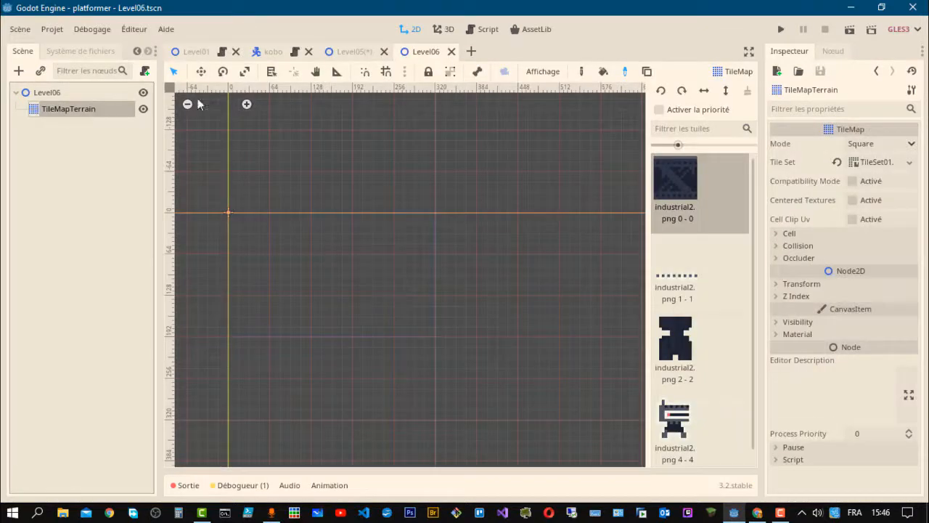
- Clear the tile set of TileMapTerrain, load FourSeasonTileSet.tres from the TileSets folder instead, and look through its tiles
{"action": "left_click", "coordinate": [836, 163]}
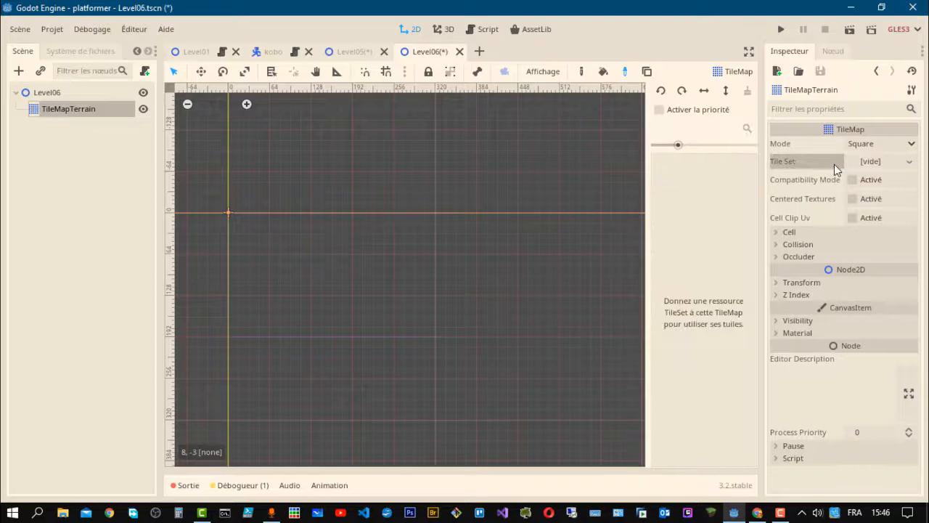
{"action": "left_click", "coordinate": [909, 162]}
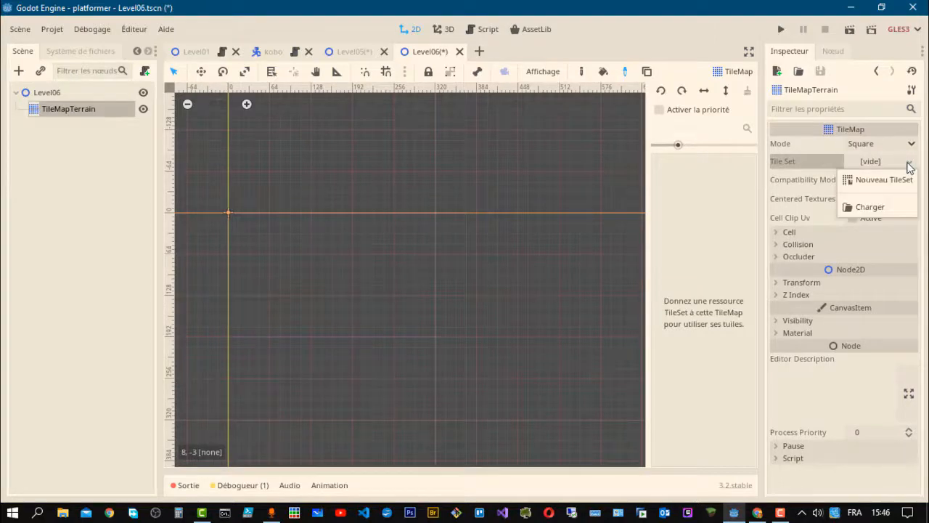
{"action": "left_click", "coordinate": [865, 207]}
{"action": "double_click", "coordinate": [473, 146]}
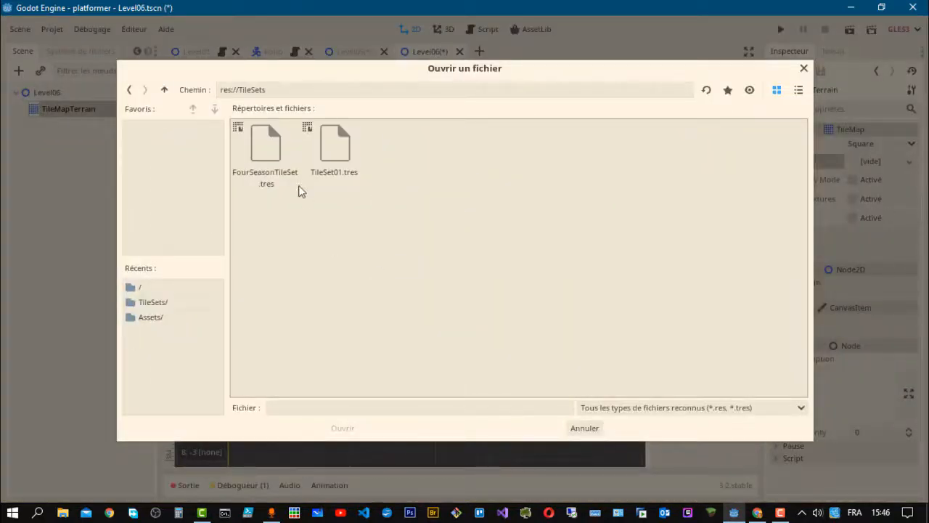
{"action": "double_click", "coordinate": [266, 174]}
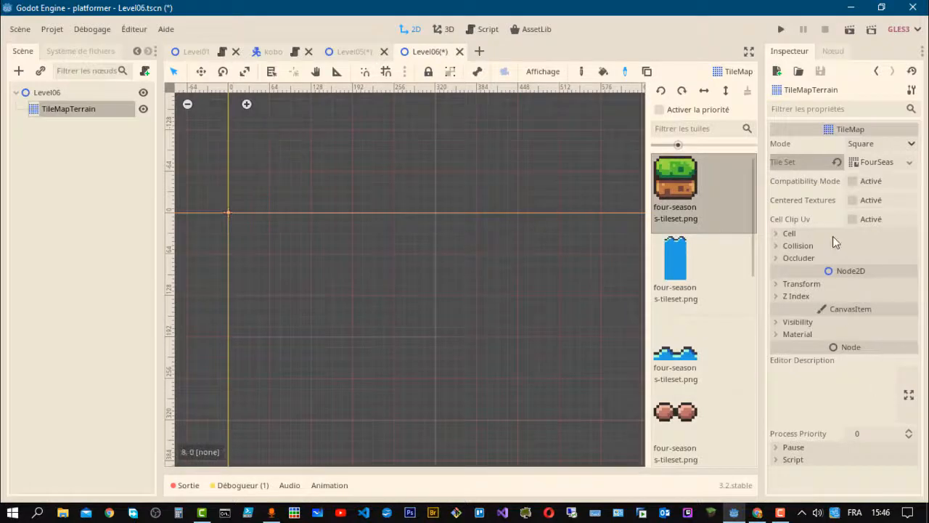
{"action": "scroll", "coordinate": [701, 265], "scroll_direction": "down", "scroll_amount": 4}
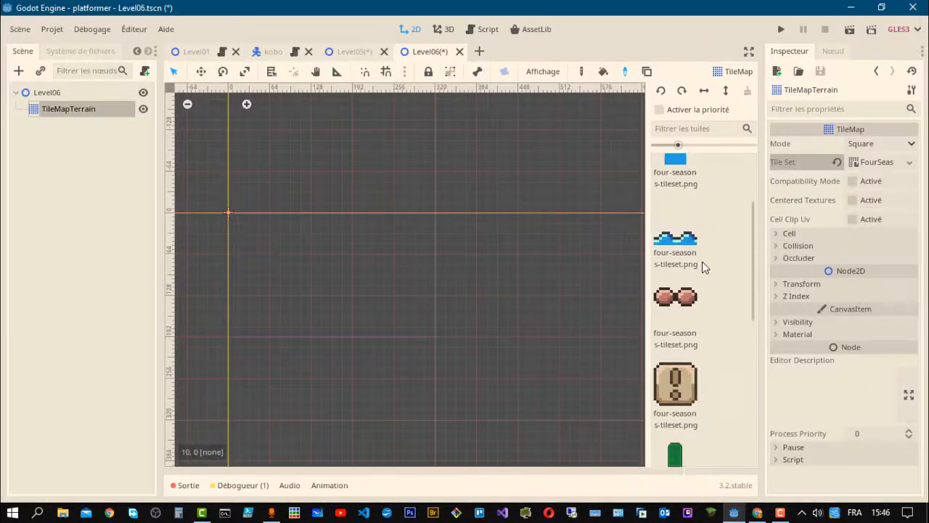
{"action": "scroll", "coordinate": [715, 247], "scroll_direction": "up", "scroll_amount": 2}
{"action": "scroll", "coordinate": [715, 250], "scroll_direction": "down", "scroll_amount": 3}
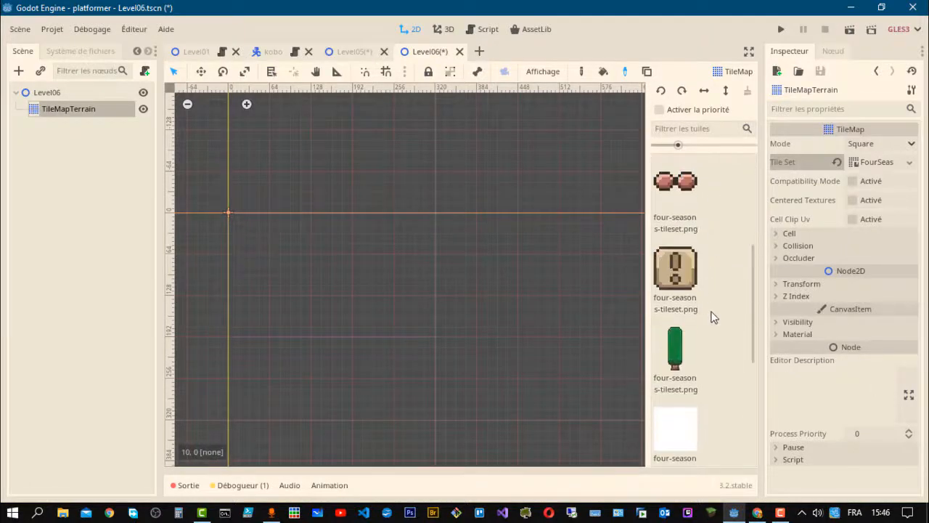
{"action": "scroll", "coordinate": [709, 294], "scroll_direction": "up", "scroll_amount": 4}
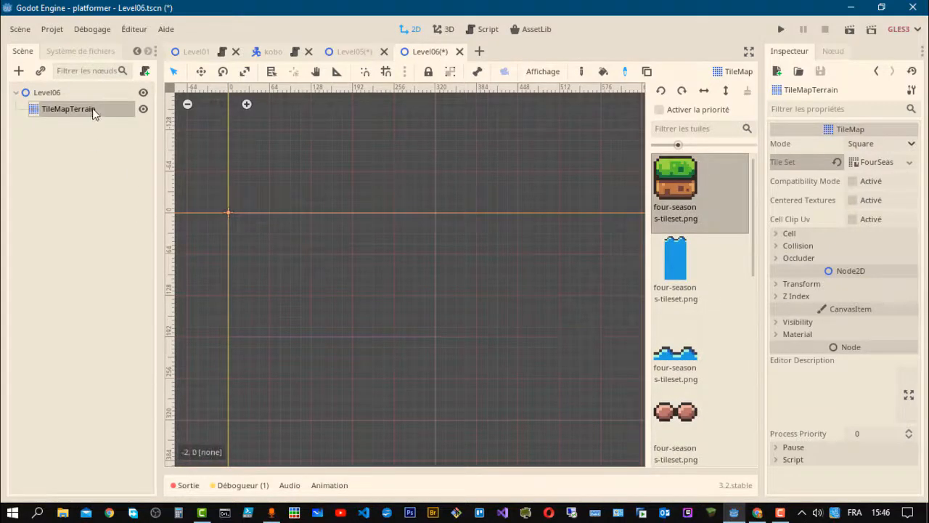
- Set the cell size of TileMapTerrain to 16 x 16
{"action": "left_click", "coordinate": [774, 231]}
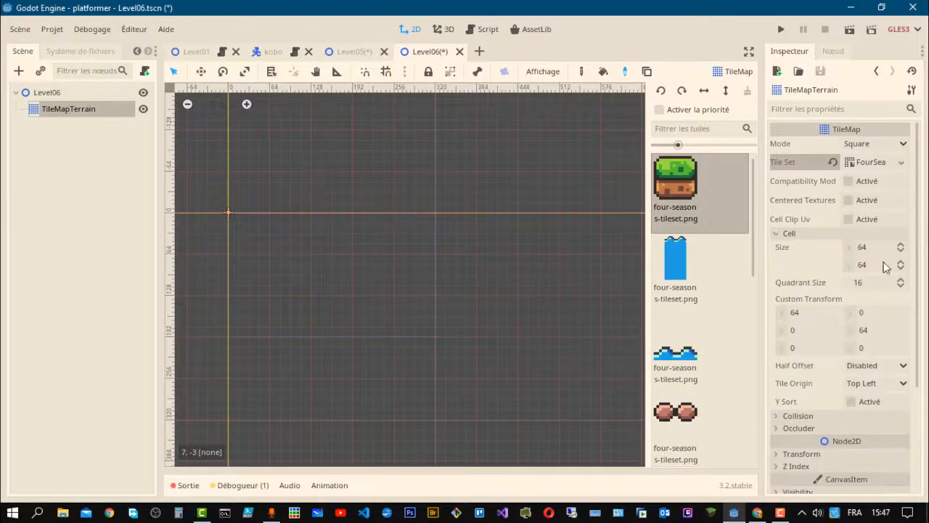
{"action": "left_click", "coordinate": [869, 247]}
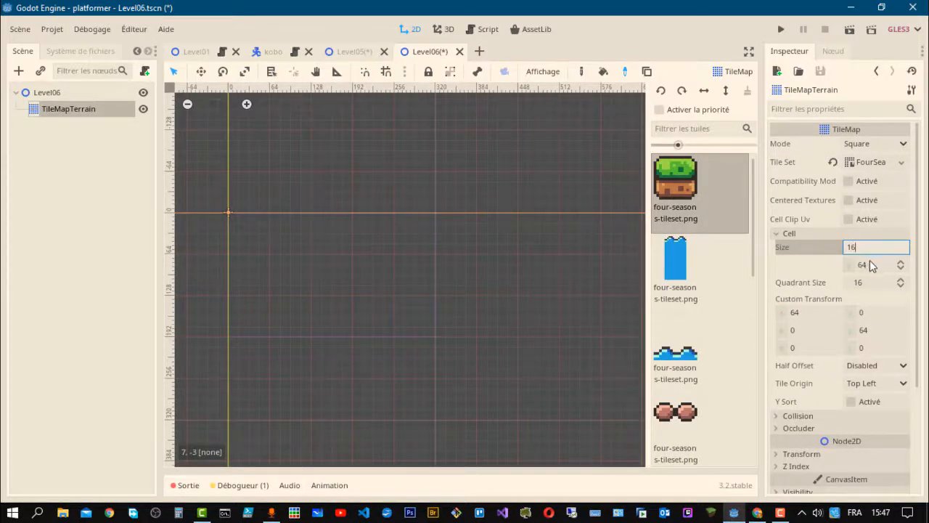
{"action": "left_click", "coordinate": [872, 265]}
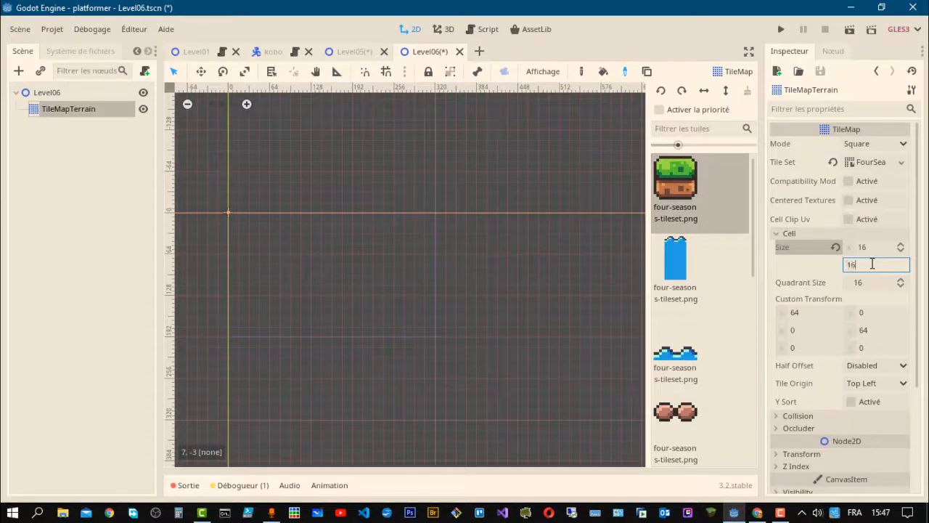
{"action": "key", "text": "Return"}
{"action": "left_click", "coordinate": [877, 248]}
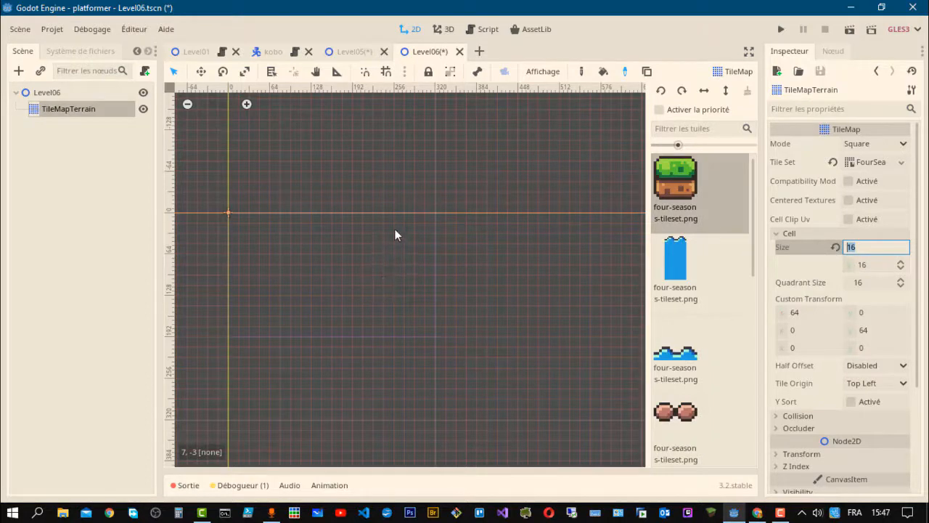
- Paint a horizontal ground row of 20 grass tiles starting at cell 0, 9
{"action": "left_click", "coordinate": [699, 191]}
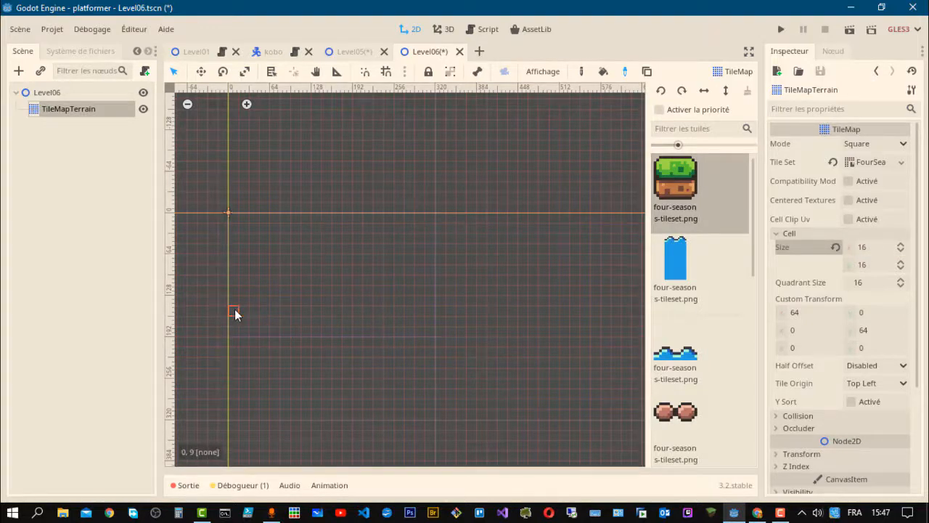
{"action": "left_click_drag", "start_coordinate": [233, 314], "coordinate": [263, 310]}
{"action": "left_click_drag", "start_coordinate": [333, 313], "coordinate": [428, 313]}
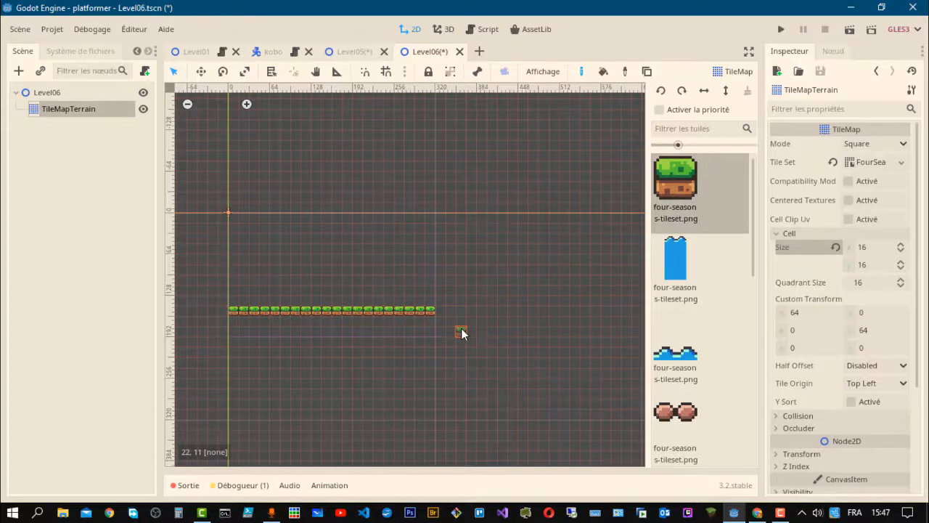
- Place two tall green tree tiles side by side on the ground row, at columns 15 and 16
{"action": "scroll", "coordinate": [697, 327], "scroll_direction": "down", "scroll_amount": 3}
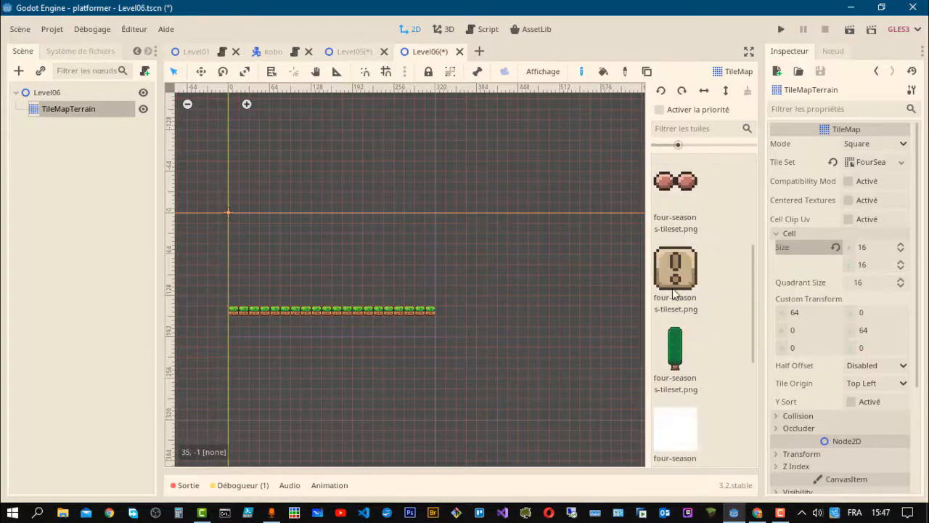
{"action": "left_click", "coordinate": [687, 345]}
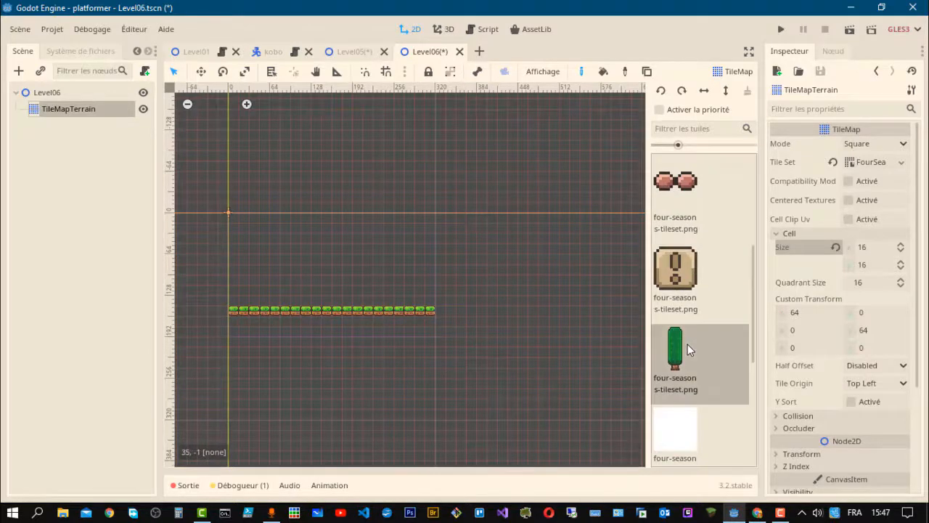
{"action": "left_click", "coordinate": [389, 281]}
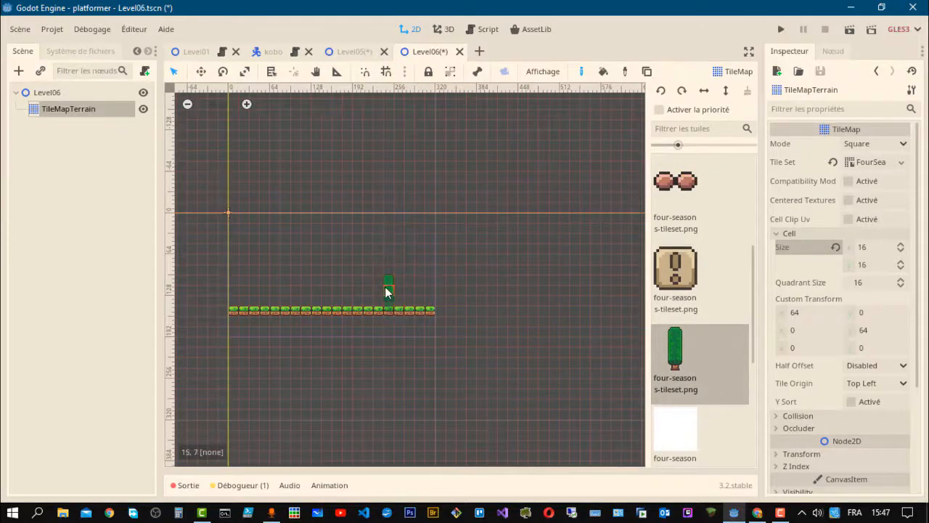
{"action": "left_click", "coordinate": [399, 281]}
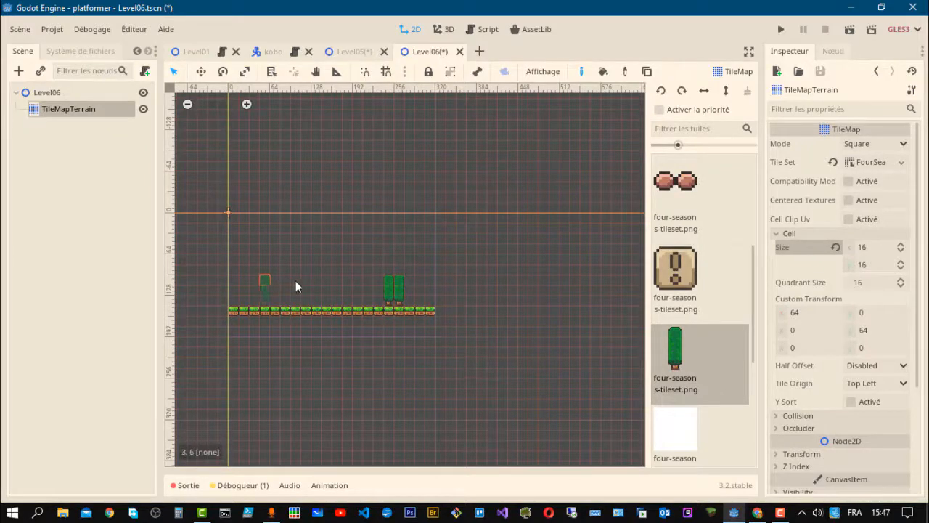
- Place exclamation-mark blocks above the ground in row 6: a single one at column 6 and three adjacent ones at columns 11 to 13
{"action": "left_click", "coordinate": [675, 270]}
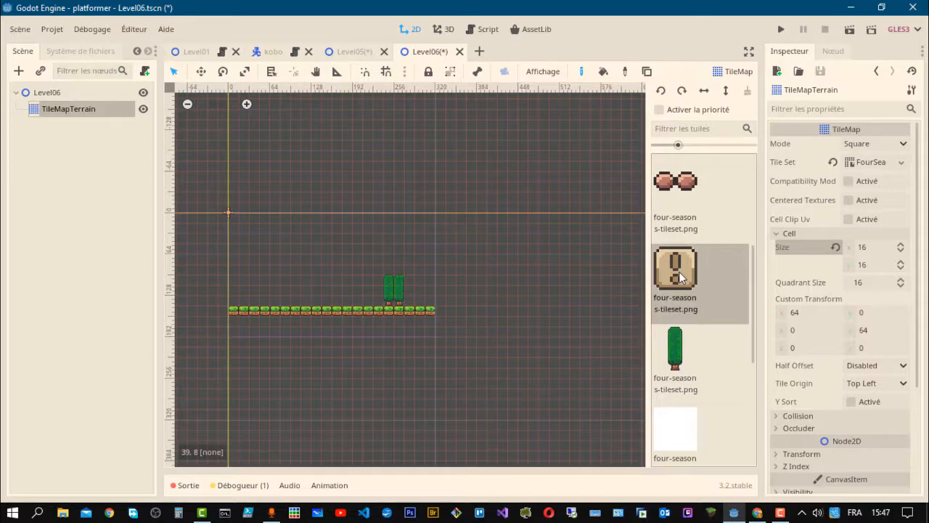
{"action": "left_click", "coordinate": [295, 280]}
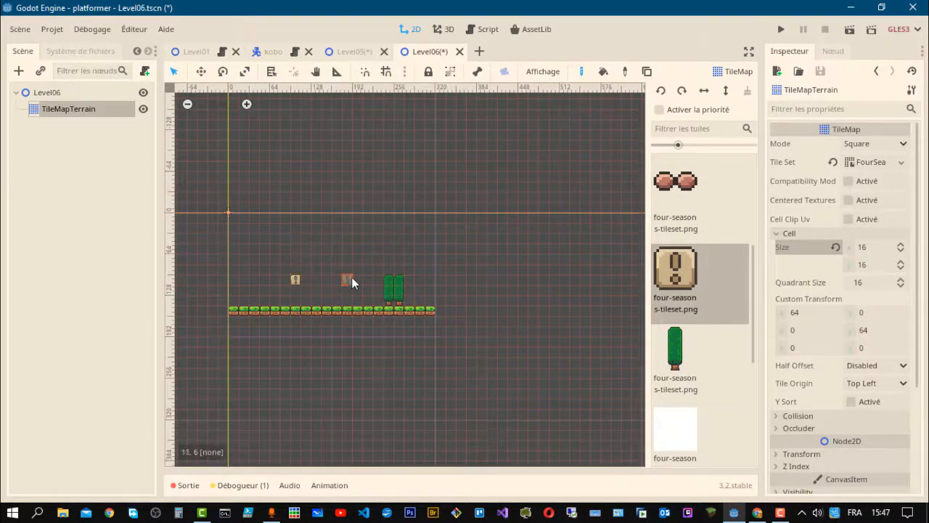
{"action": "left_click_drag", "start_coordinate": [352, 278], "coordinate": [361, 278]}
{"action": "left_click", "coordinate": [368, 281]}
- Look through the remaining four-seasons tiles, save the Level06 scene and select its root node
{"action": "scroll", "coordinate": [704, 362], "scroll_direction": "down", "scroll_amount": 3}
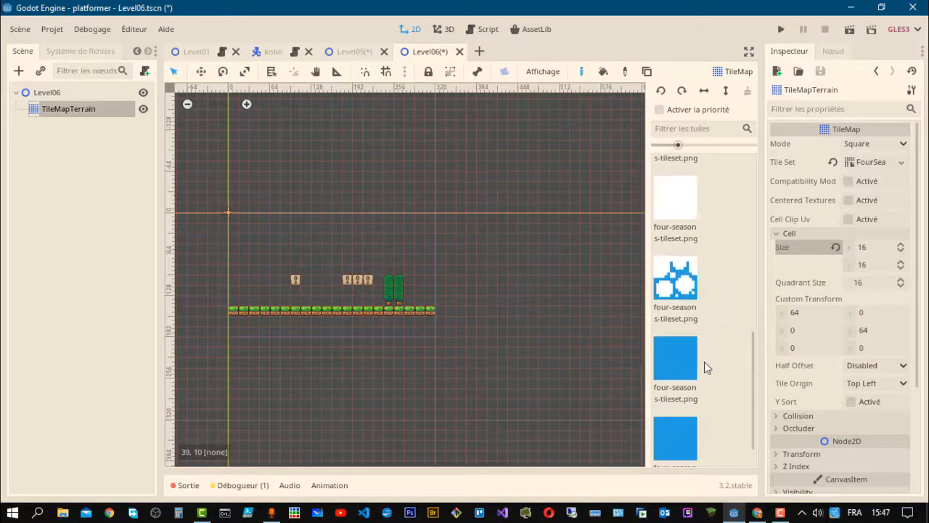
{"action": "scroll", "coordinate": [710, 363], "scroll_direction": "up", "scroll_amount": 3}
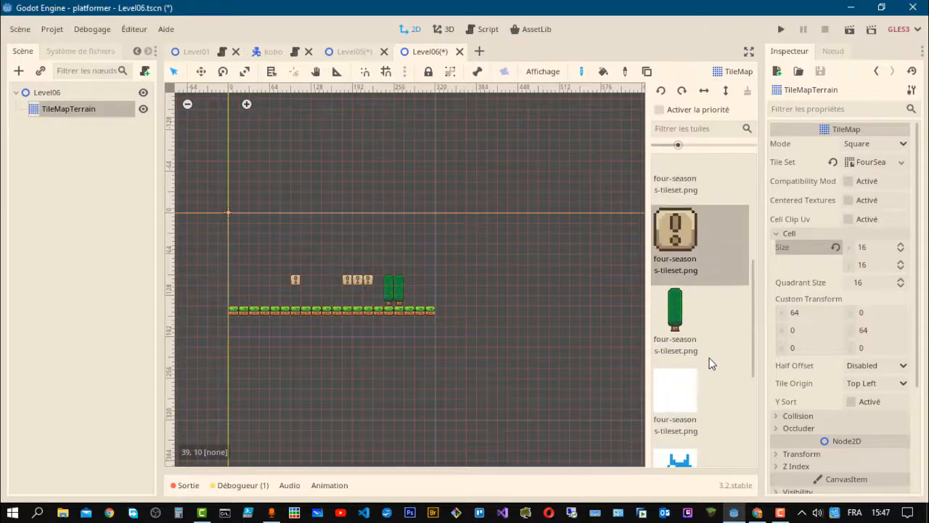
{"action": "scroll", "coordinate": [709, 363], "scroll_direction": "up", "scroll_amount": 3}
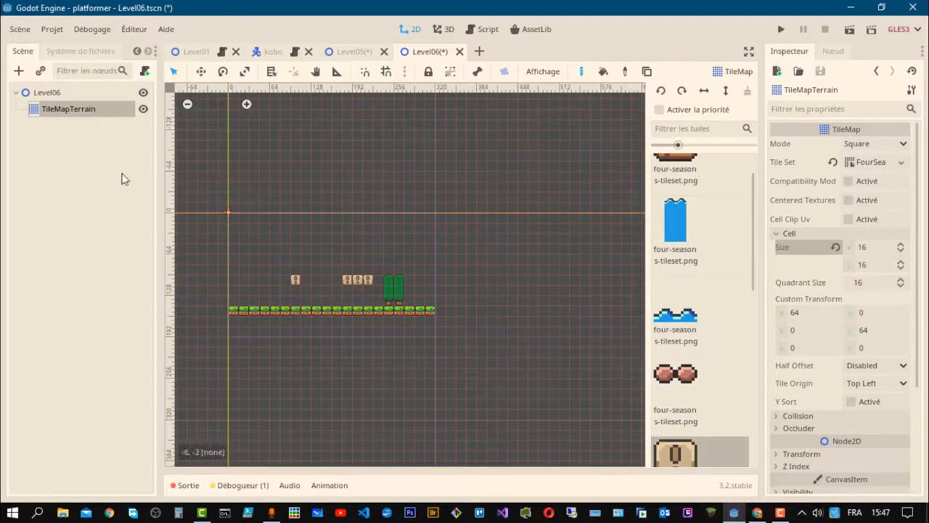
{"action": "key", "text": "ctrl+s"}
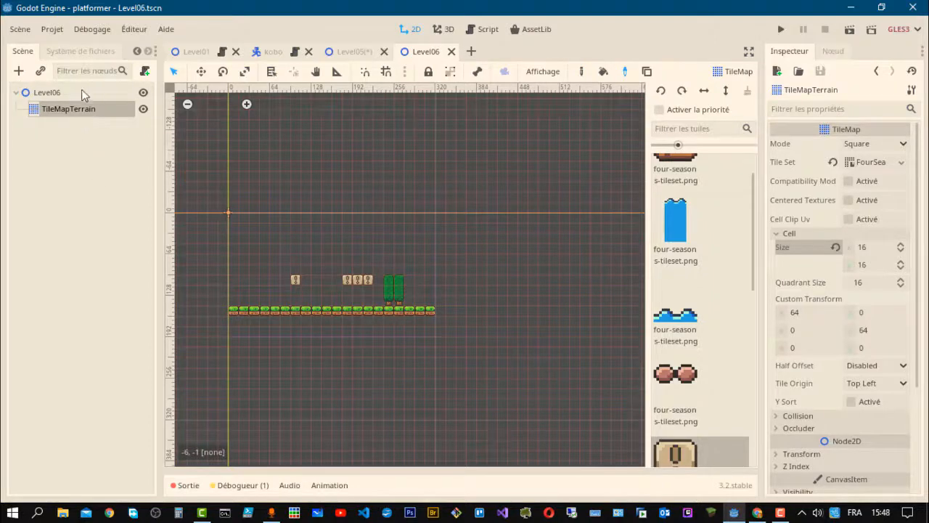
{"action": "left_click", "coordinate": [44, 97]}
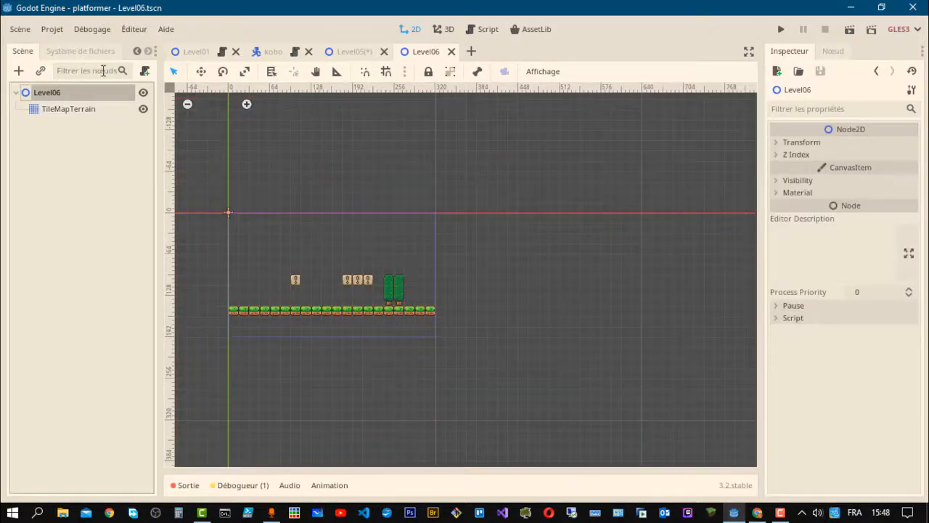
- Instance kobo.tscn as a child of Level06 and place the character just above the leftmost of the three adjacent blocks
{"action": "left_click", "coordinate": [41, 72]}
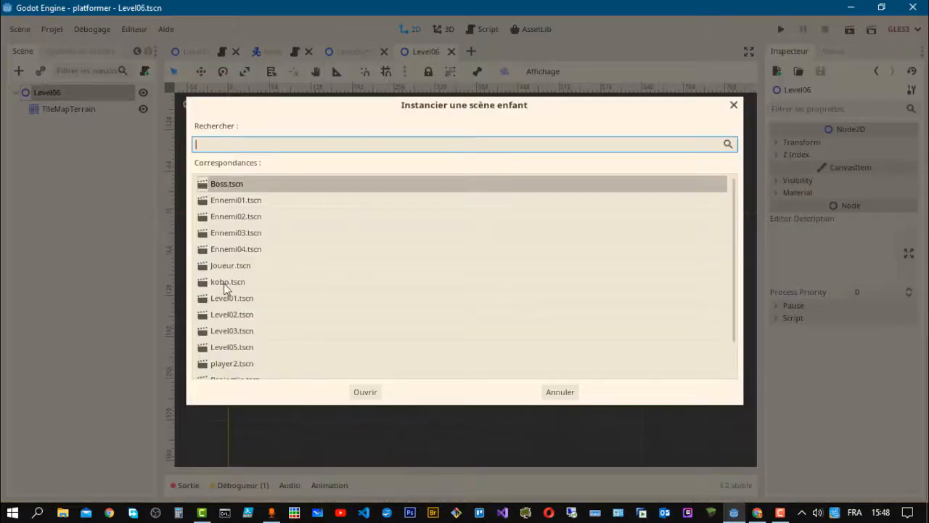
{"action": "double_click", "coordinate": [243, 284]}
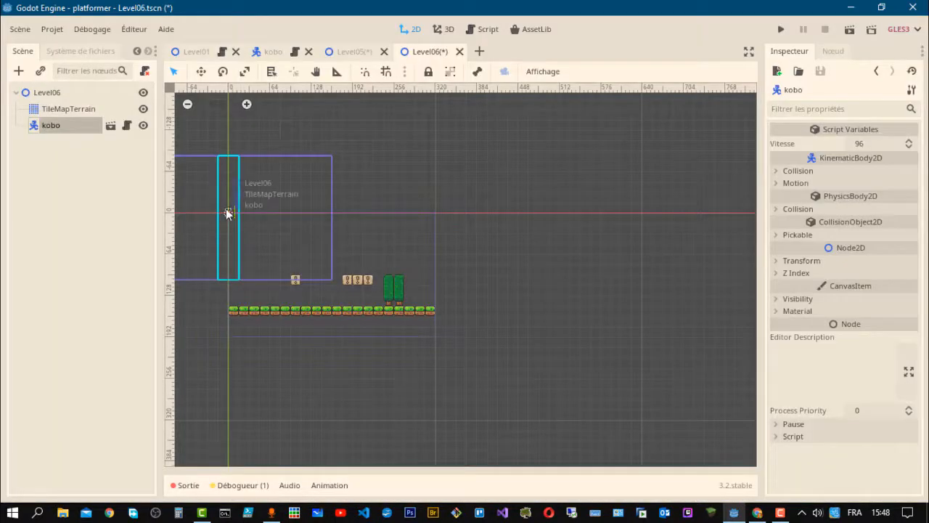
{"action": "left_click_drag", "start_coordinate": [227, 212], "coordinate": [327, 299]}
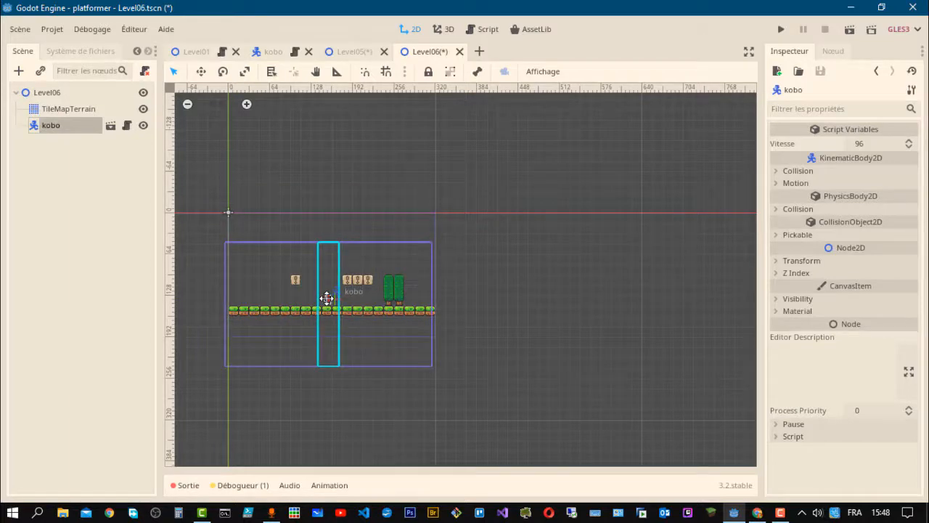
{"action": "left_click_drag", "start_coordinate": [327, 298], "coordinate": [348, 263]}
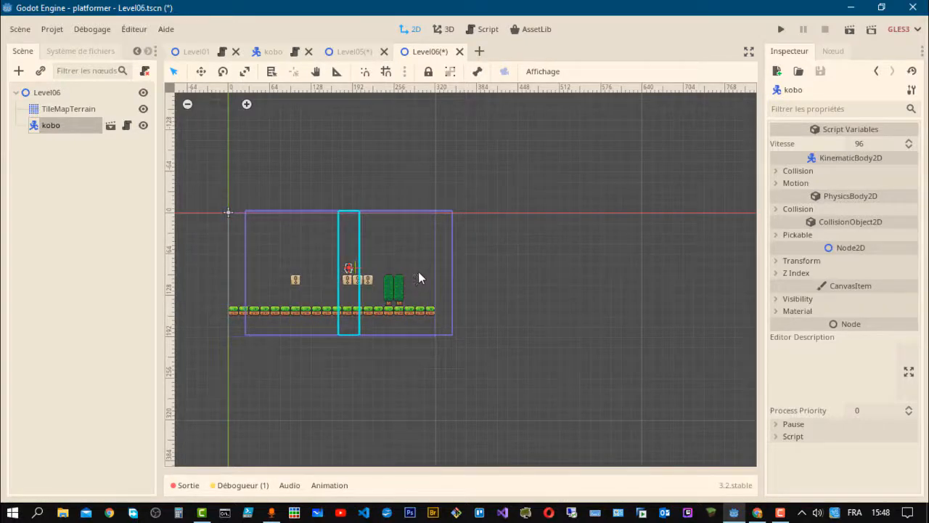
- Run the Level06 scene, test kobo walking and jumping around the blocks, trees and ground, and close the game
{"action": "left_click", "coordinate": [854, 31]}
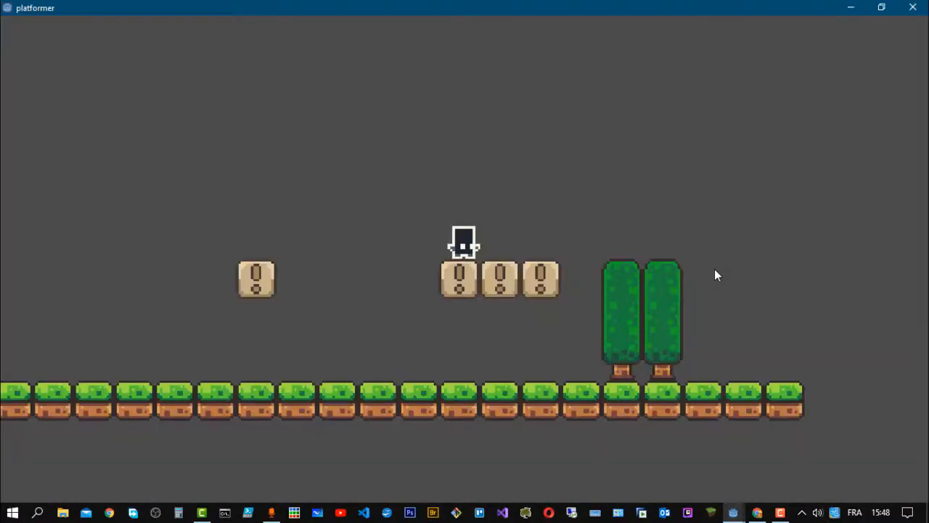
{"action": "key", "text": "Right"}
{"action": "key", "text": "Left"}
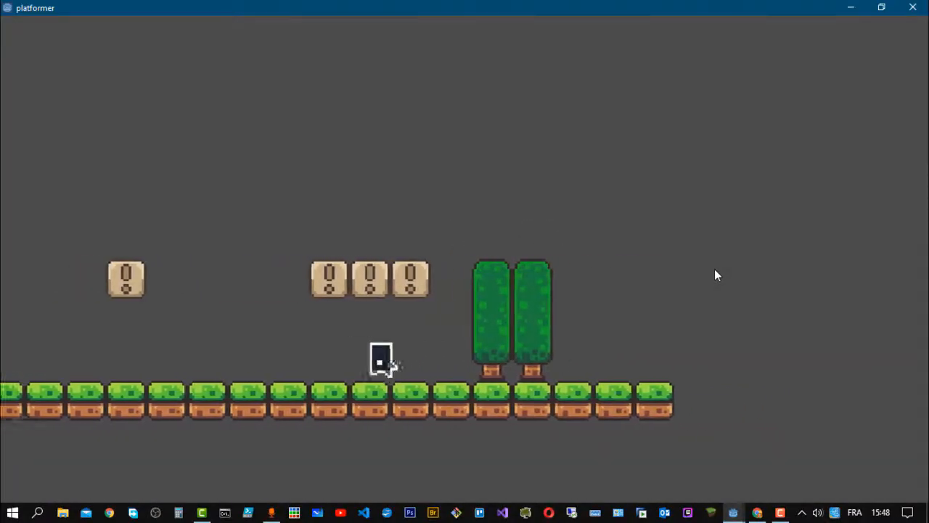
{"action": "key", "text": "Right"}
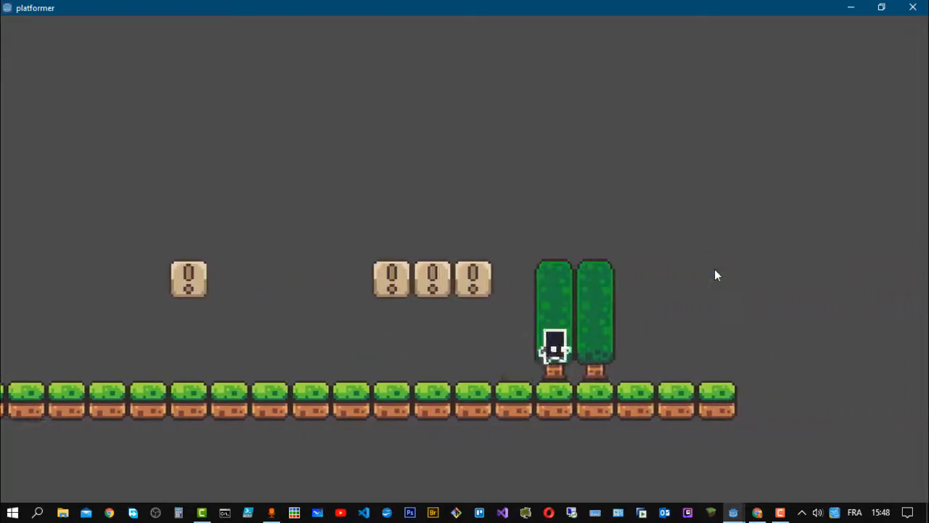
{"action": "key", "text": "Left"}
{"action": "key", "text": "Right"}
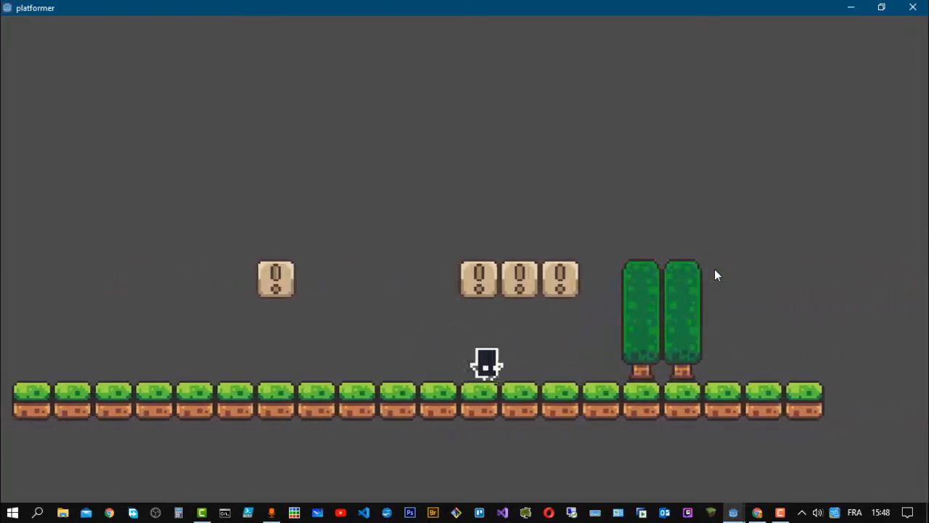
{"action": "key", "text": "Up"}
{"action": "key", "text": "Left"}
{"action": "key", "text": "Right"}
{"action": "key", "text": "Up"}
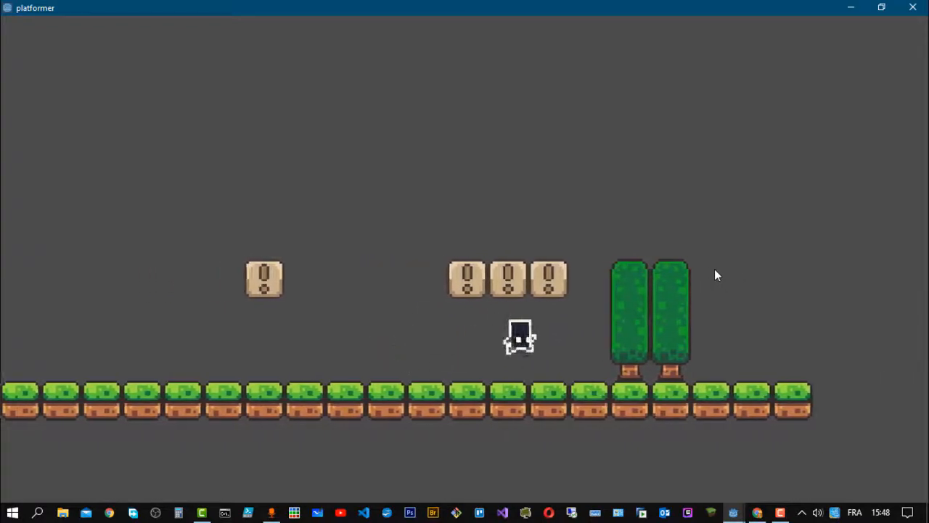
{"action": "key", "text": "Left"}
{"action": "key", "text": "Up"}
{"action": "key", "text": "Up"}
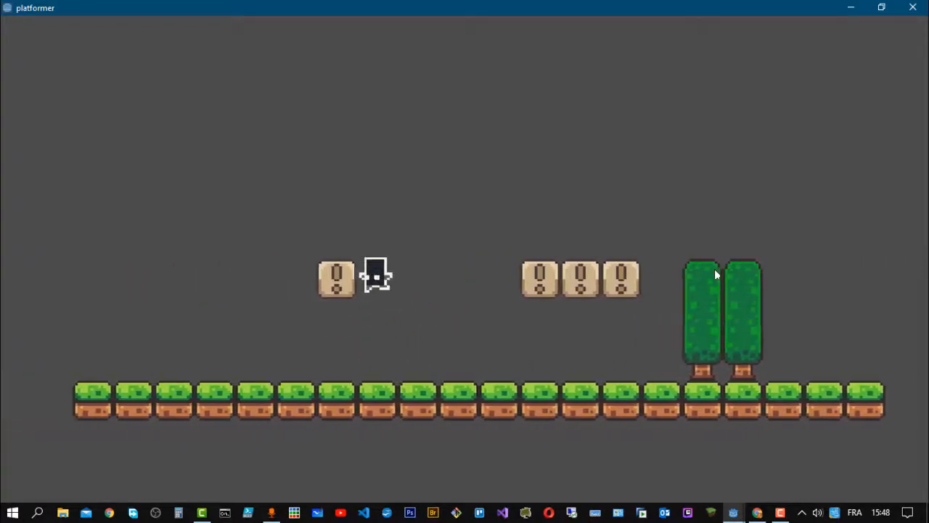
{"action": "key", "text": "Right"}
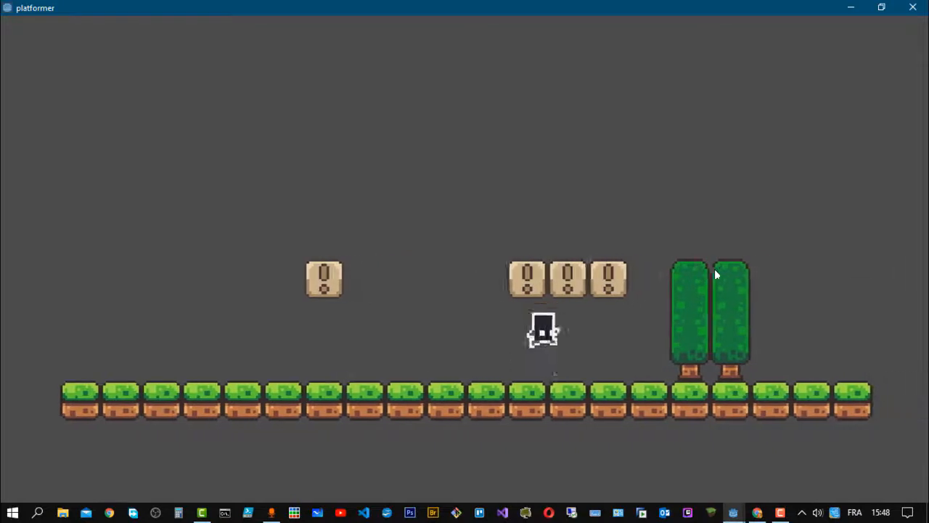
{"action": "key", "text": "Left"}
{"action": "key", "text": "Up"}
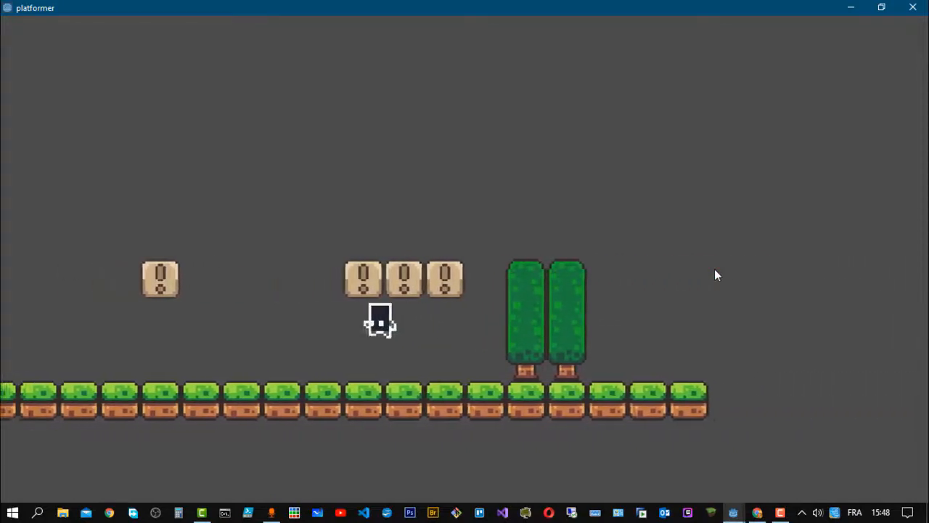
{"action": "key", "text": "Up"}
{"action": "key", "text": "Right"}
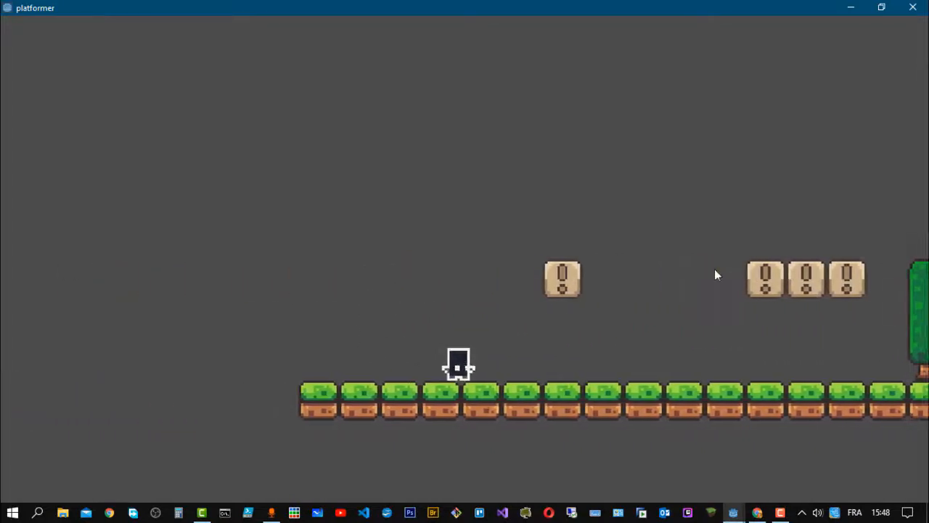
{"action": "left_click", "coordinate": [912, 7]}
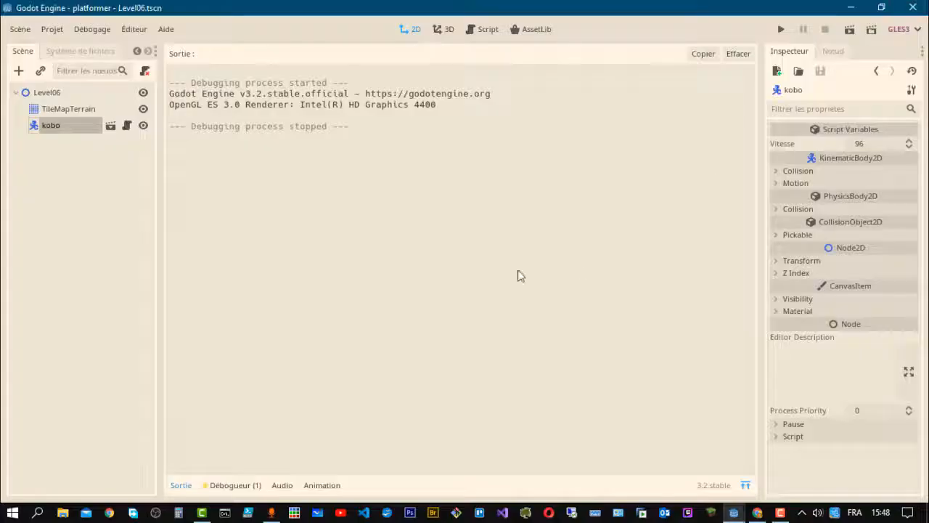
- Restore the expanded output panel to its reduced height and bring the level back into view in the 2D editor
{"action": "left_click", "coordinate": [58, 93]}
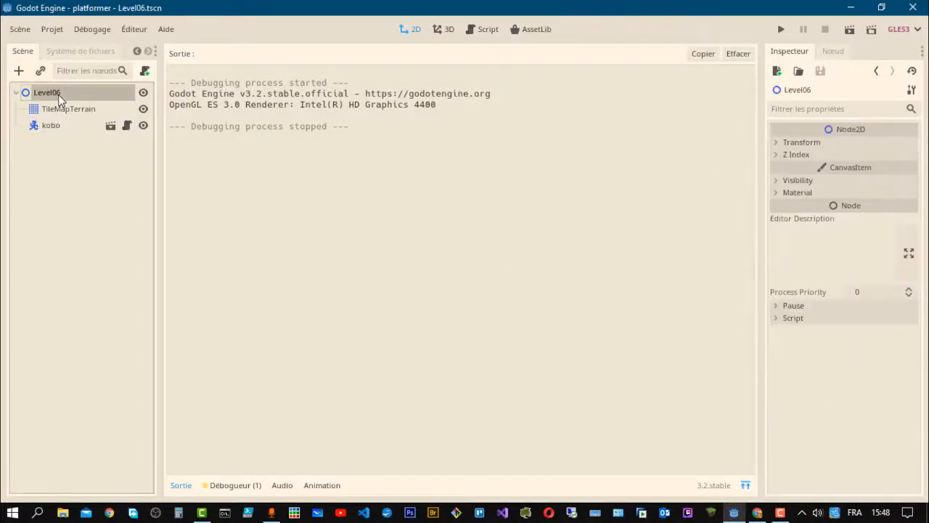
{"action": "left_click", "coordinate": [745, 484]}
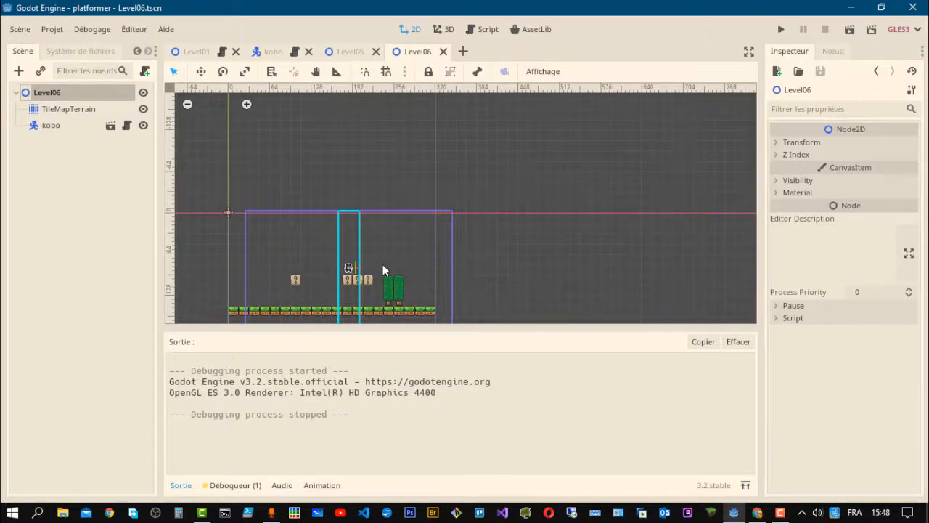
{"action": "scroll", "coordinate": [382, 265], "scroll_direction": "down", "scroll_amount": 3}
{"action": "scroll", "coordinate": [358, 275], "scroll_direction": "up", "scroll_amount": 3}
{"action": "scroll", "coordinate": [359, 275], "scroll_direction": "up", "scroll_amount": 3}
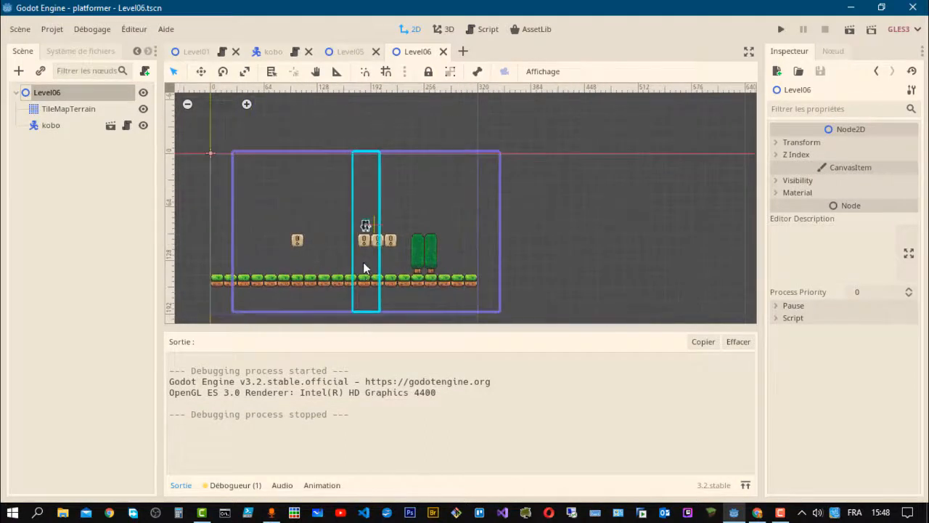
- Add a ParallaxBackground node under the Level06 root and rename it BackGroud
{"action": "left_click", "coordinate": [65, 110]}
{"action": "left_click", "coordinate": [52, 125]}
{"action": "left_click", "coordinate": [56, 93]}
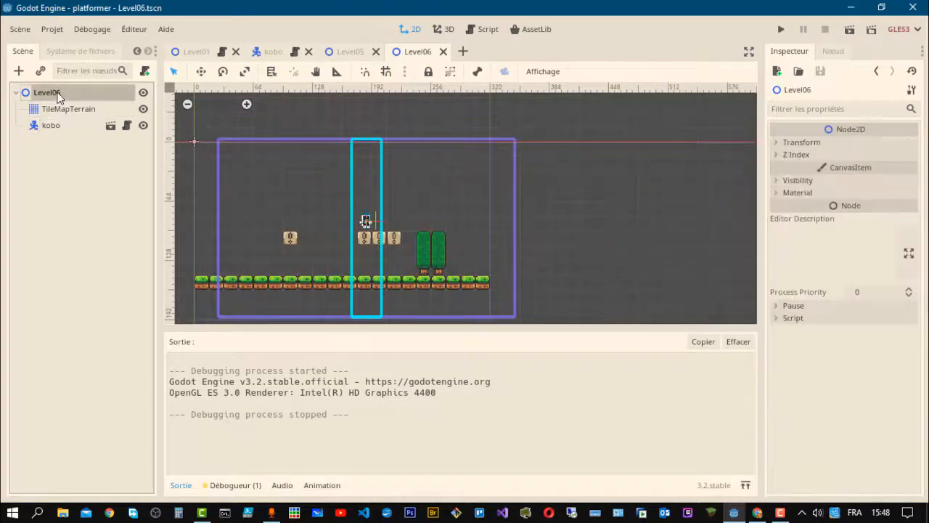
{"action": "left_click", "coordinate": [18, 71]}
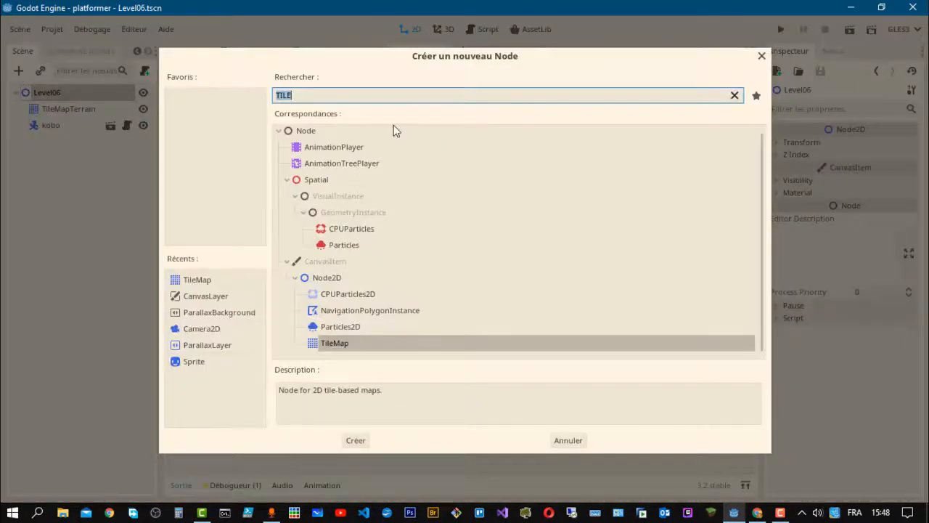
{"action": "key", "text": "BackSpace"}
{"action": "type", "text": "Para"}
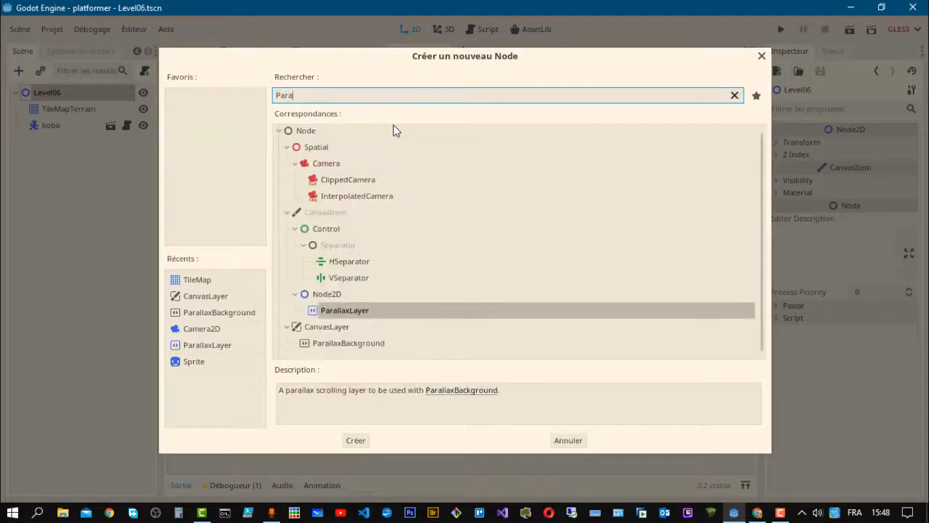
{"action": "double_click", "coordinate": [347, 343]}
{"action": "double_click", "coordinate": [49, 142]}
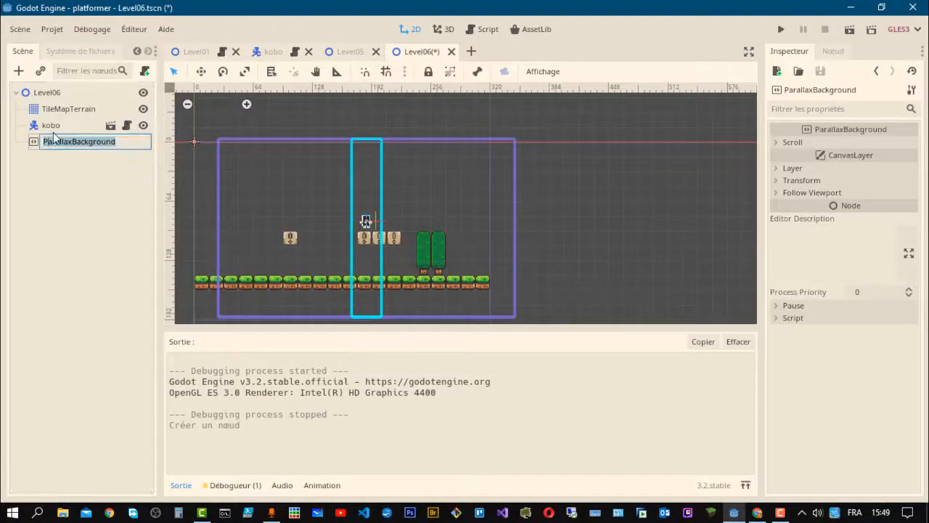
{"action": "left_click", "coordinate": [123, 144]}
{"action": "left_click_drag", "start_coordinate": [141, 143], "coordinate": [30, 144]}
{"action": "type", "text": "BackGroud"}
{"action": "left_click", "coordinate": [80, 181]}
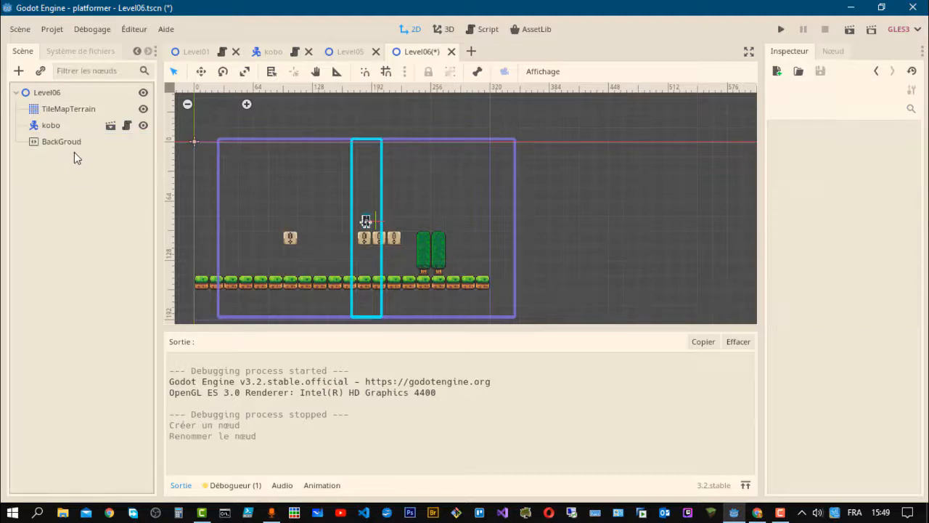
- Move the BackGroud node above TileMapTerrain in the scene tree and add a ParallaxLayer child to it
{"action": "left_click_drag", "start_coordinate": [74, 144], "coordinate": [75, 104]}
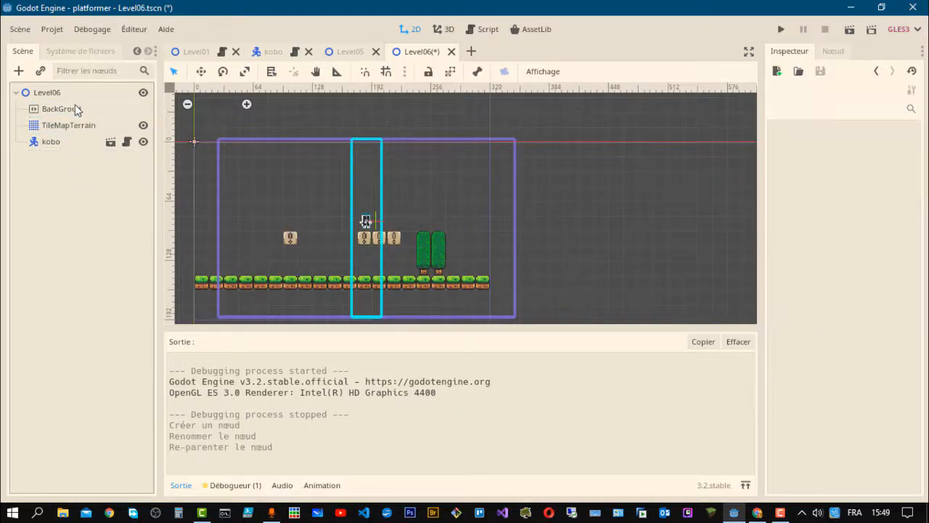
{"action": "left_click", "coordinate": [80, 106]}
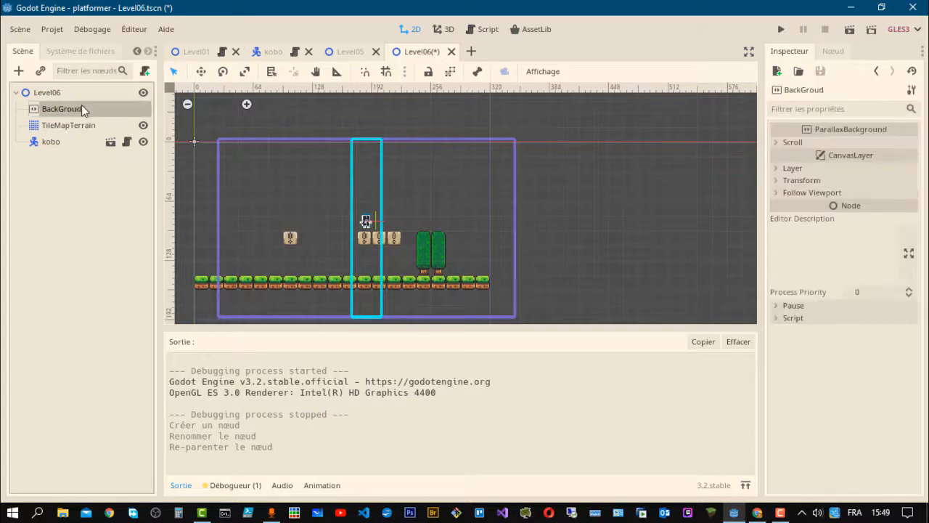
{"action": "left_click", "coordinate": [19, 70]}
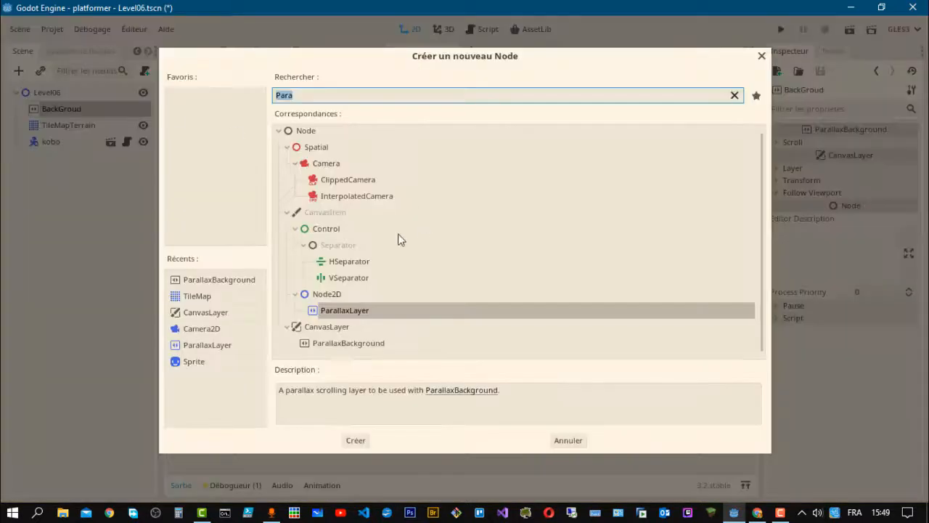
{"action": "double_click", "coordinate": [355, 309]}
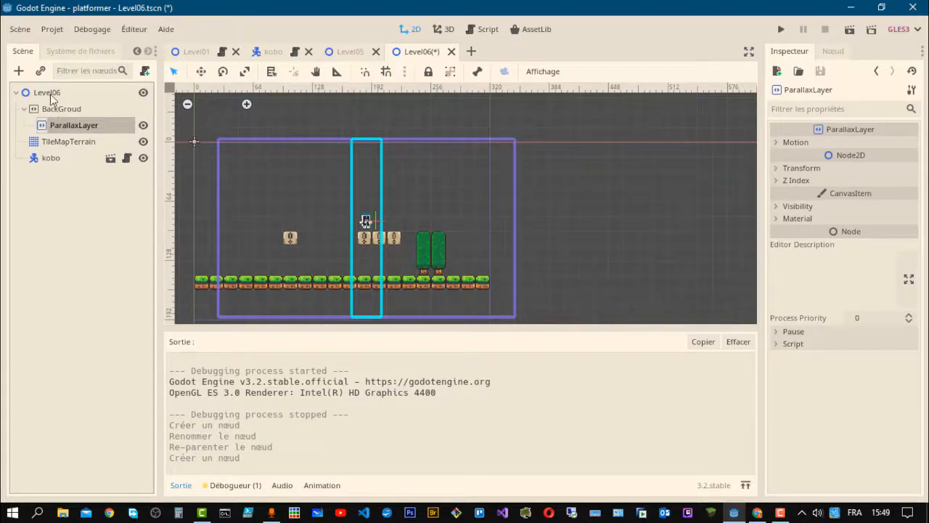
- Duplicate the BackGroud node with its layer and rename the copy ForeGroud
{"action": "left_click", "coordinate": [60, 110]}
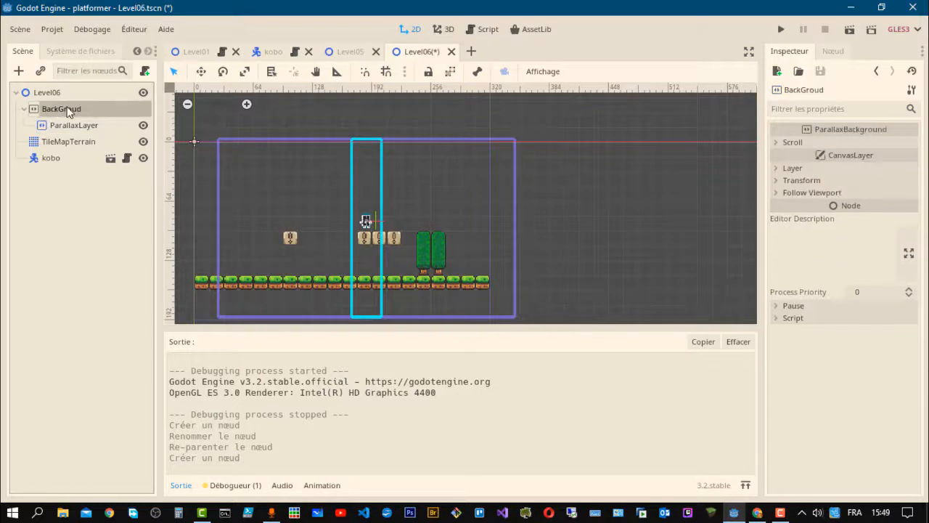
{"action": "right_click", "coordinate": [69, 112]}
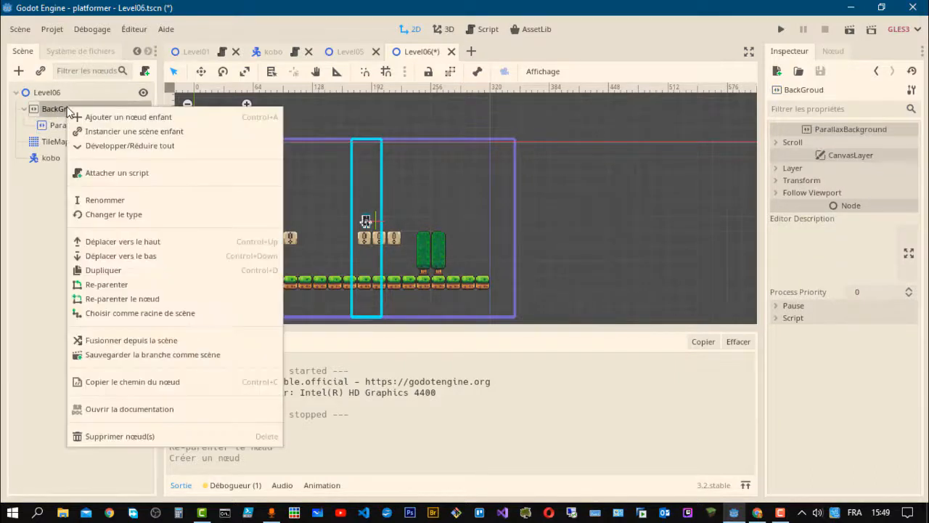
{"action": "left_click", "coordinate": [103, 270]}
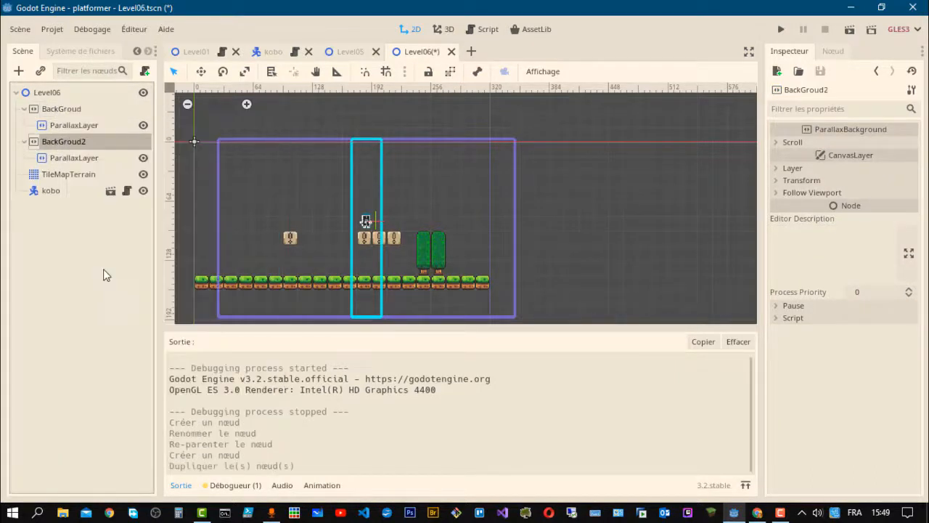
{"action": "double_click", "coordinate": [73, 141]}
{"action": "type", "text": "ForeGroud"}
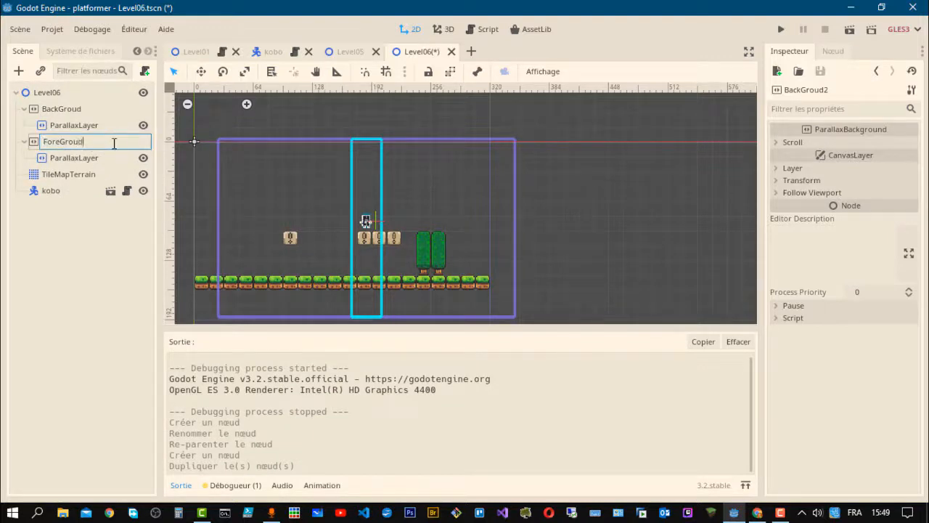
{"action": "key", "text": "Return"}
- Reorder the scene tree so that TileMapTerrain and kobo both come before the ForeGroud node
{"action": "left_click_drag", "start_coordinate": [114, 143], "coordinate": [35, 139]}
{"action": "left_click", "coordinate": [66, 177]}
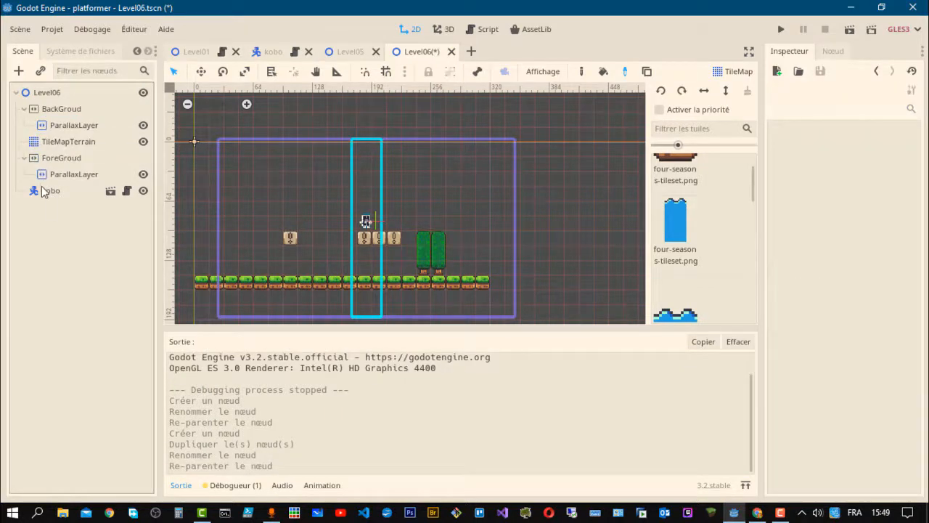
{"action": "left_click", "coordinate": [48, 191]}
{"action": "left_click_drag", "start_coordinate": [51, 193], "coordinate": [49, 153]}
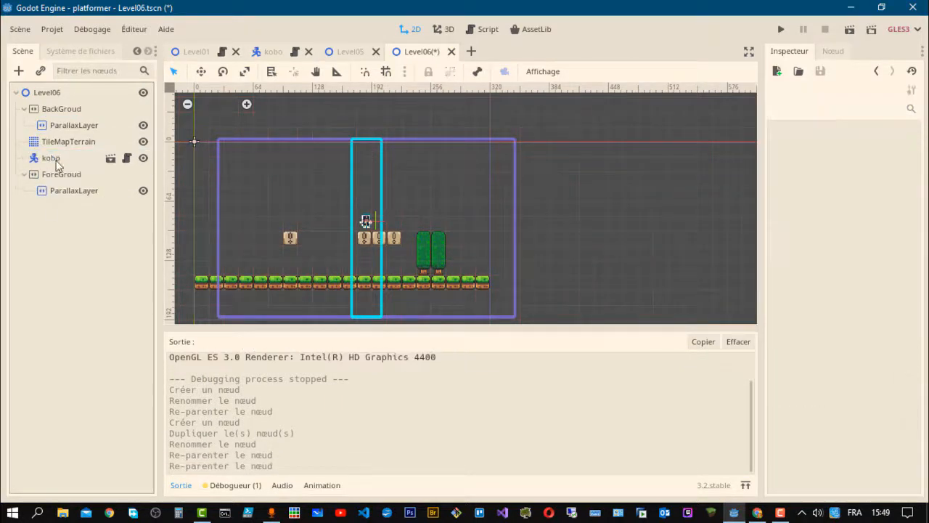
{"action": "left_click", "coordinate": [53, 174]}
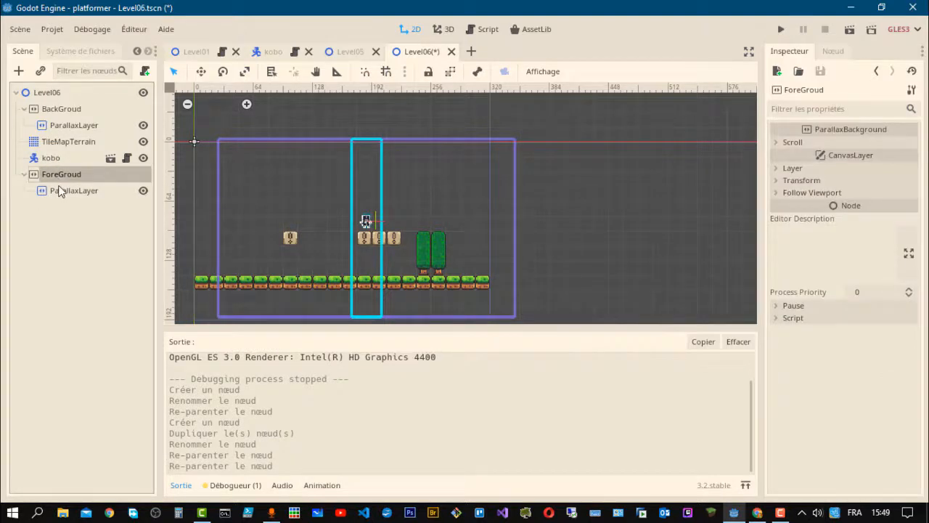
{"action": "left_click", "coordinate": [55, 191]}
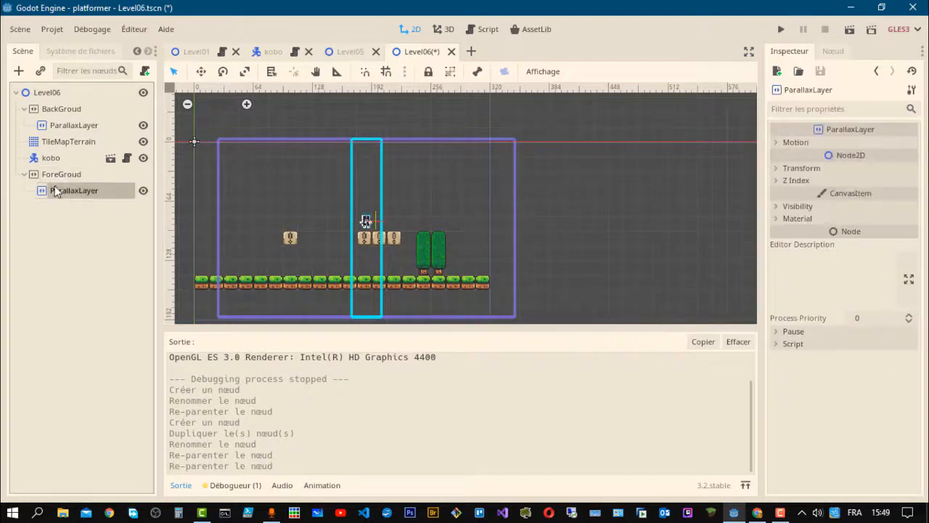
{"action": "left_click", "coordinate": [60, 175]}
{"action": "left_click", "coordinate": [63, 190]}
{"action": "left_click", "coordinate": [61, 176]}
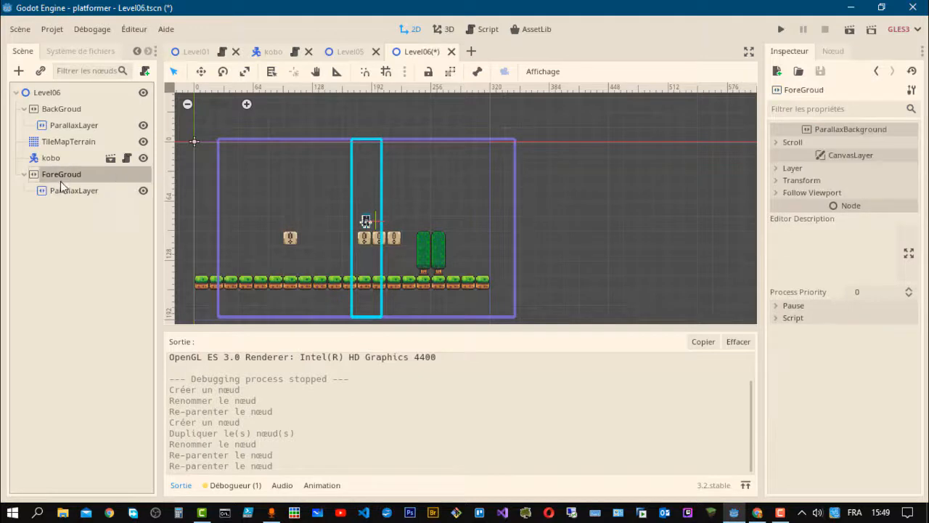
{"action": "left_click", "coordinate": [60, 111]}
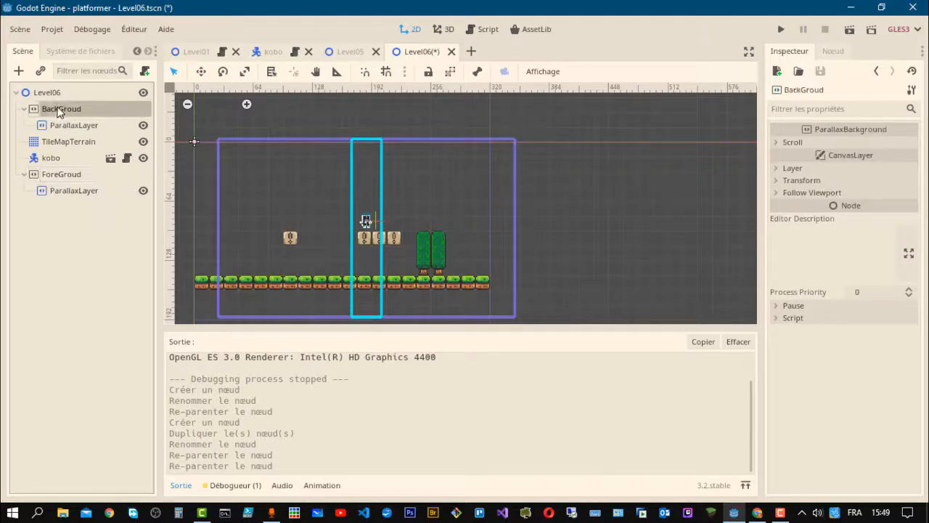
{"action": "left_click", "coordinate": [58, 175]}
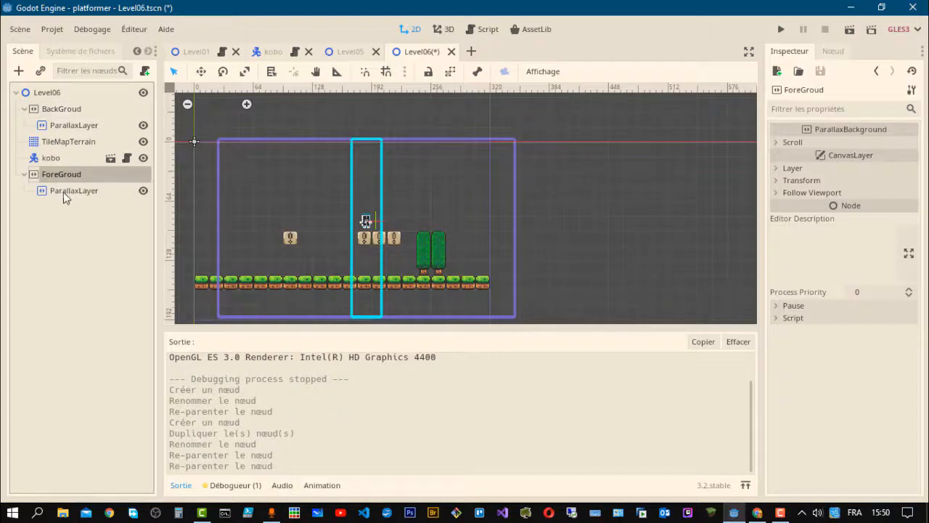
{"action": "left_click", "coordinate": [66, 190]}
{"action": "left_click", "coordinate": [67, 179]}
{"action": "left_click", "coordinate": [70, 193]}
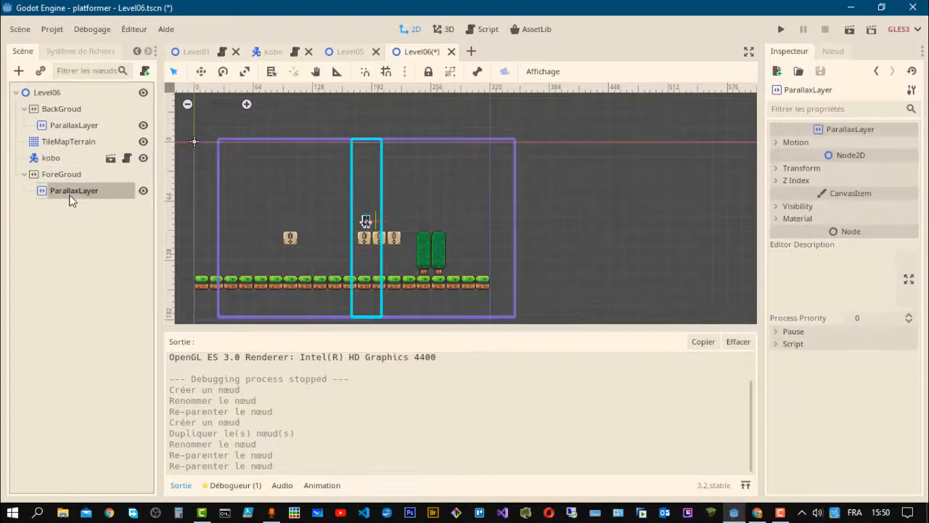
- Duplicate the TileMapTerrain node and move the copy inside the ParallaxLayer of BackGroud
{"action": "left_click", "coordinate": [79, 143]}
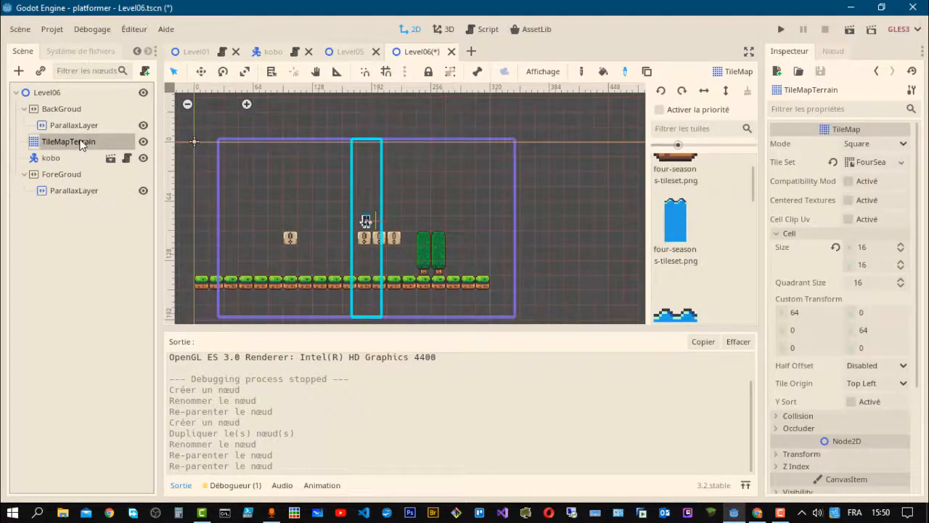
{"action": "right_click", "coordinate": [81, 144]}
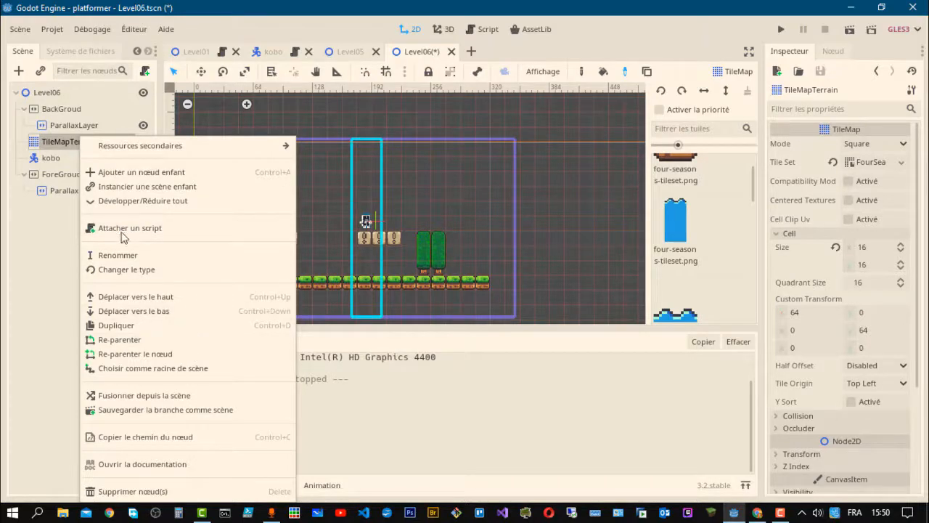
{"action": "left_click", "coordinate": [122, 325]}
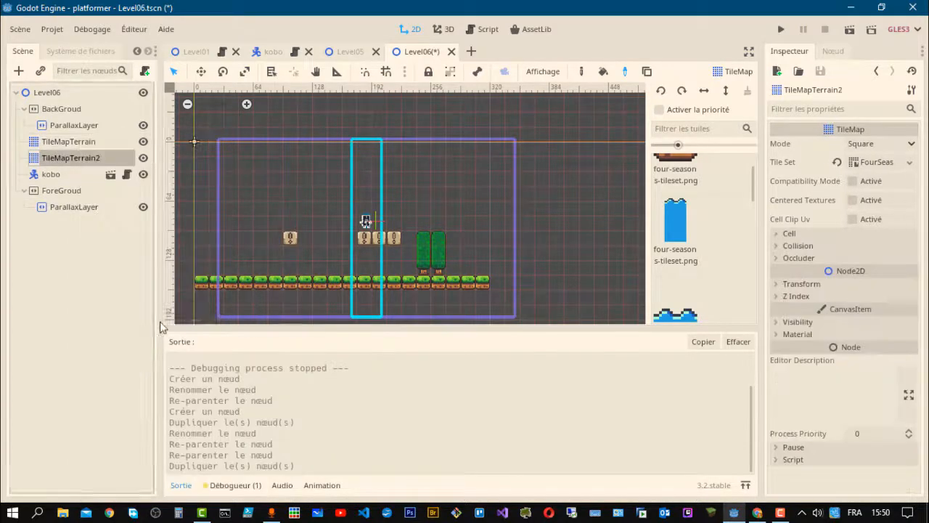
{"action": "left_click_drag", "start_coordinate": [83, 155], "coordinate": [96, 130]}
- Rename the tile map under BackGroud's ParallaxLayer as TileMapBackGround
{"action": "left_click", "coordinate": [93, 142]}
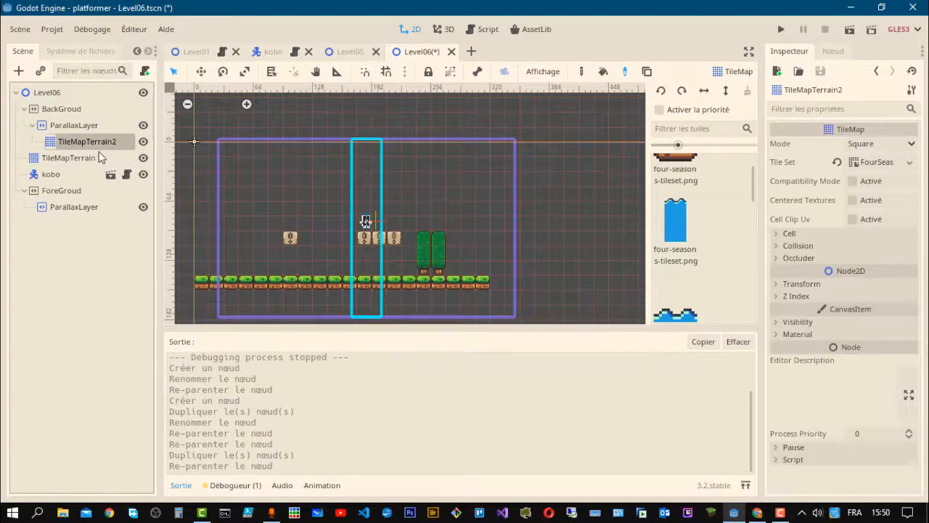
{"action": "left_click", "coordinate": [93, 141]}
{"action": "left_click", "coordinate": [134, 142]}
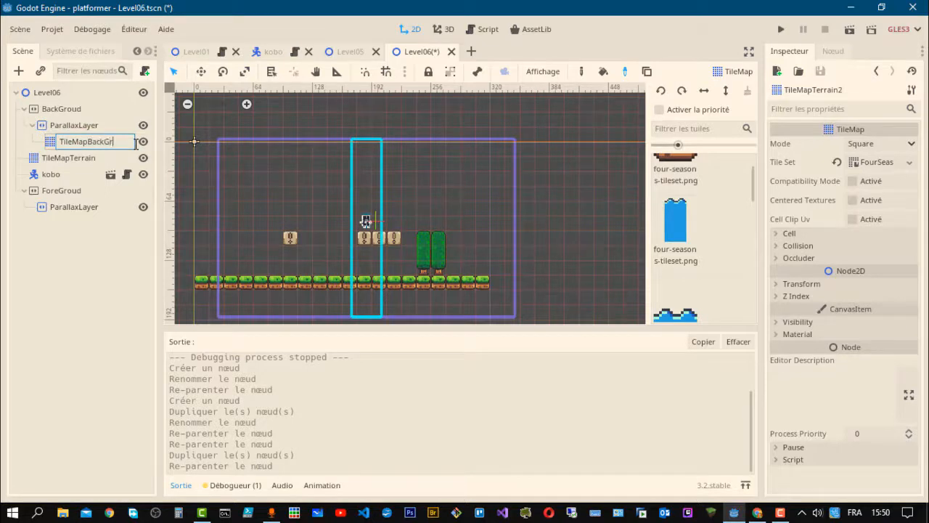
{"action": "type", "text": "BackGround"}
{"action": "key", "text": "Return"}
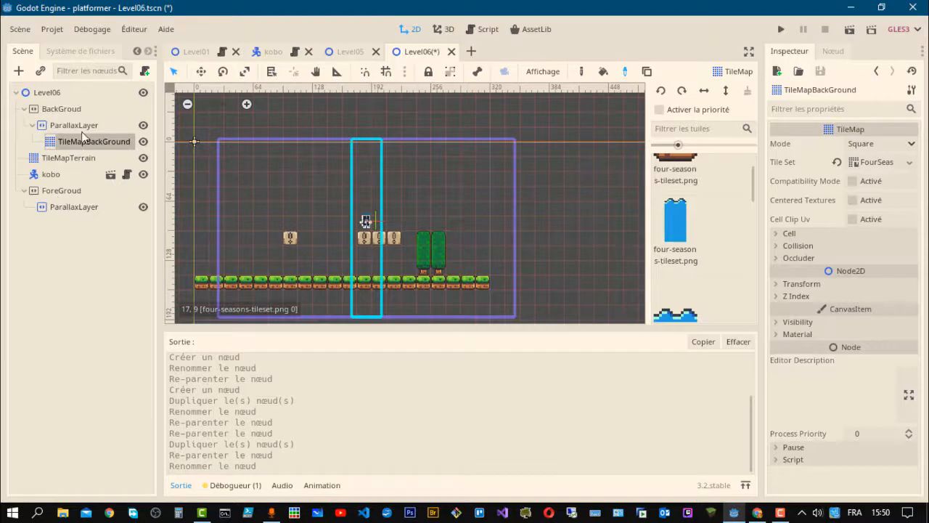
- Duplicate TileMapTerrain again and move the copy inside the ParallaxLayer of ForeGroud
{"action": "left_click", "coordinate": [71, 160]}
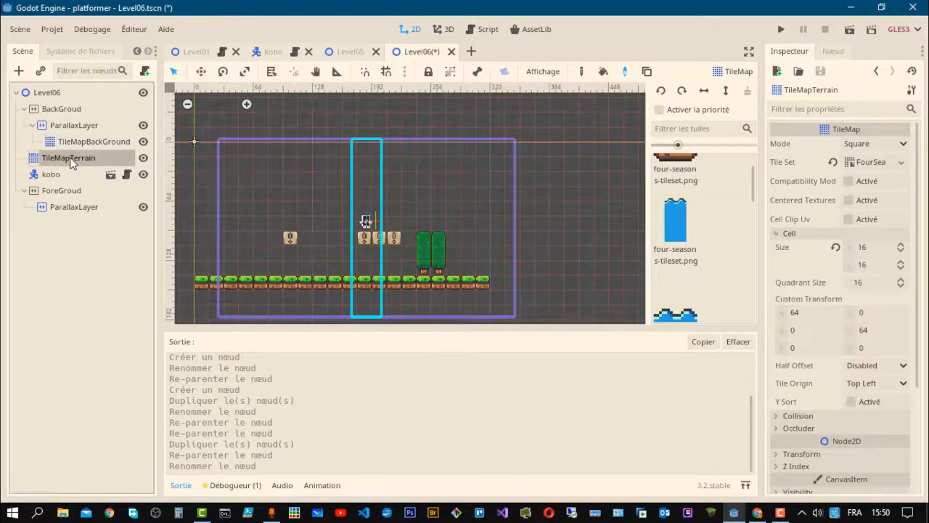
{"action": "right_click", "coordinate": [72, 161]}
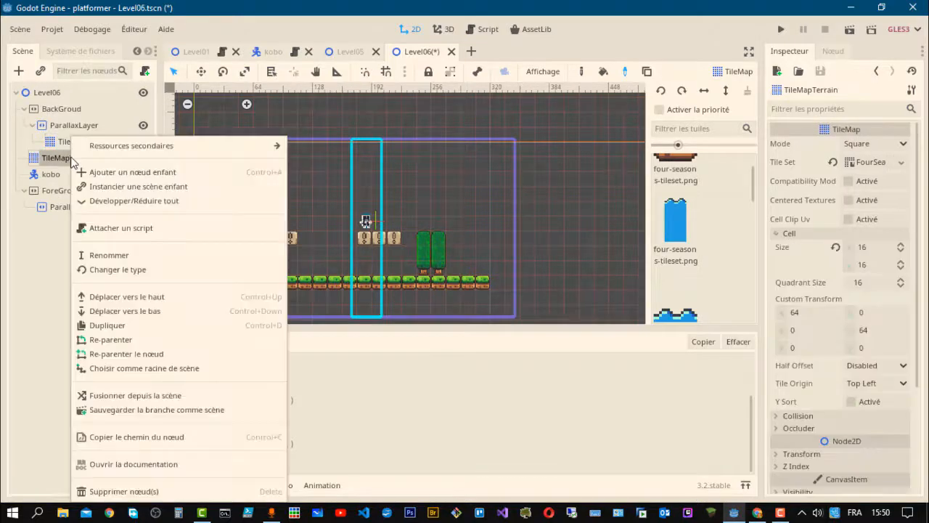
{"action": "left_click", "coordinate": [109, 325]}
{"action": "left_click_drag", "start_coordinate": [73, 174], "coordinate": [78, 228]}
- Rename the tile map under ForeGroud's ParallaxLayer as TileMapForeGround
{"action": "left_click", "coordinate": [93, 229]}
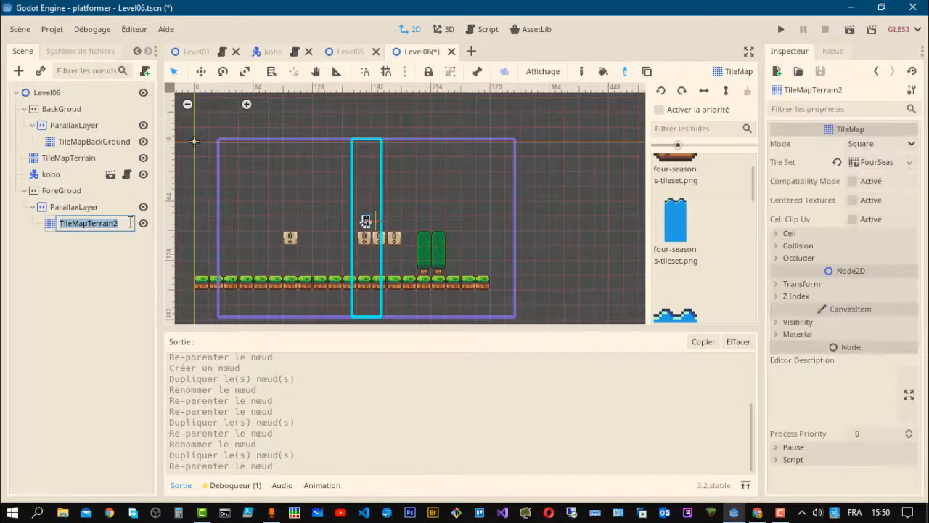
{"action": "double_click", "coordinate": [122, 223]}
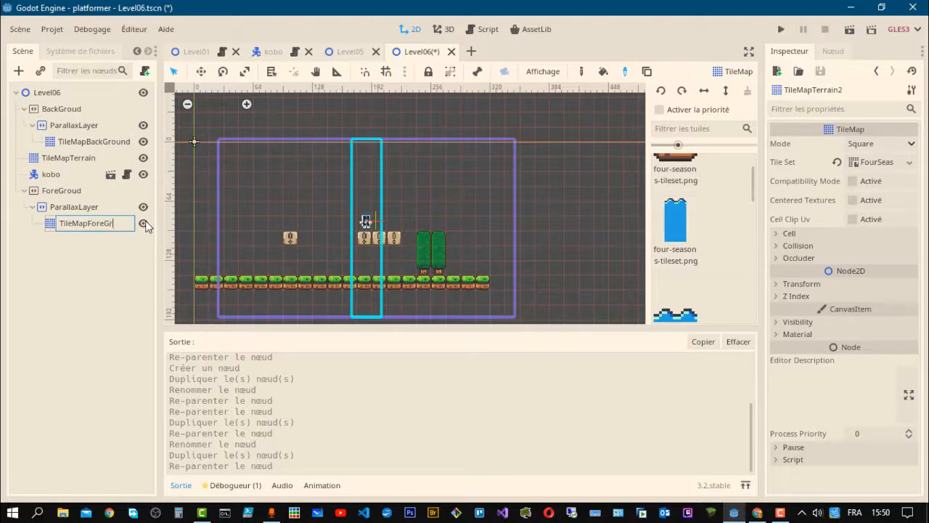
{"action": "type", "text": "TileMapForeGround"}
{"action": "key", "text": "Return"}
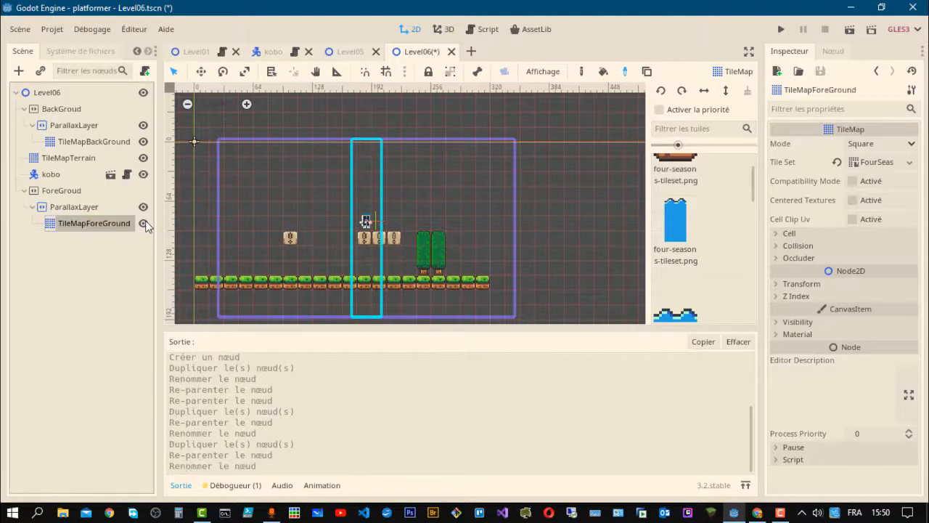
- Select TileMapBackGround and hide TileMapTerrain and TileMapForeGround, leaving TileMapBackGround as the only visible tile map
{"action": "left_click", "coordinate": [92, 142]}
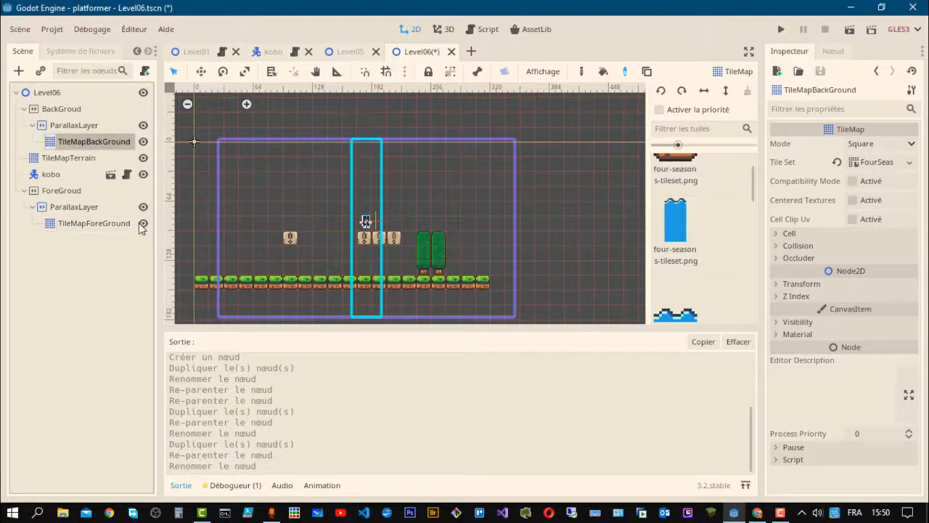
{"action": "left_click", "coordinate": [142, 158]}
{"action": "left_click", "coordinate": [142, 159]}
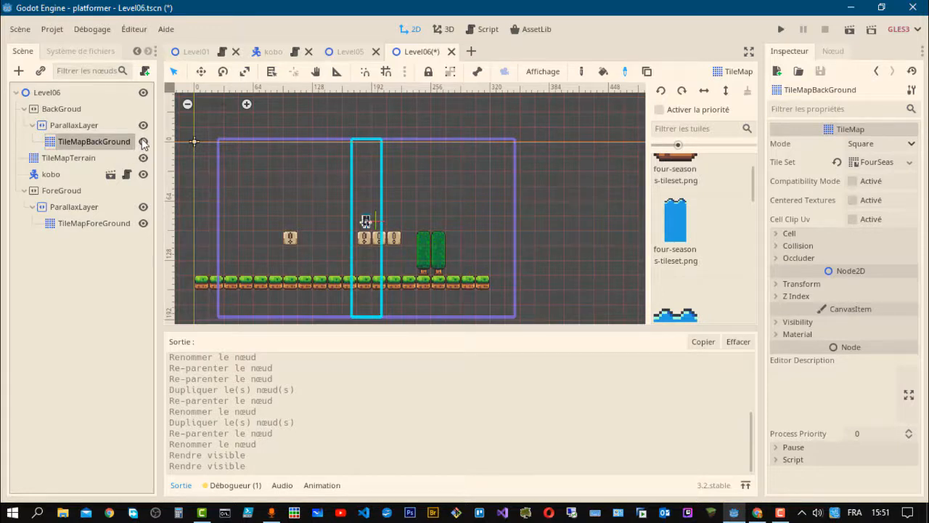
{"action": "left_click", "coordinate": [143, 143]}
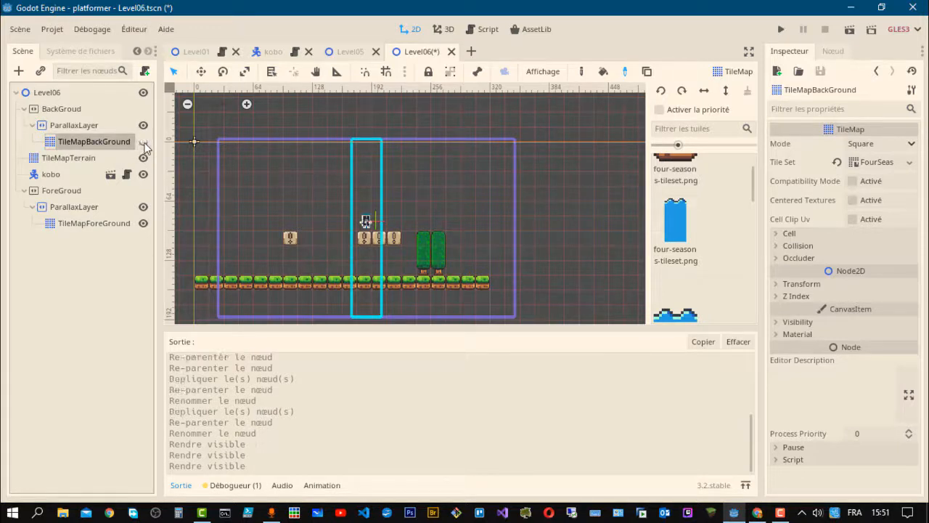
{"action": "left_click", "coordinate": [143, 223]}
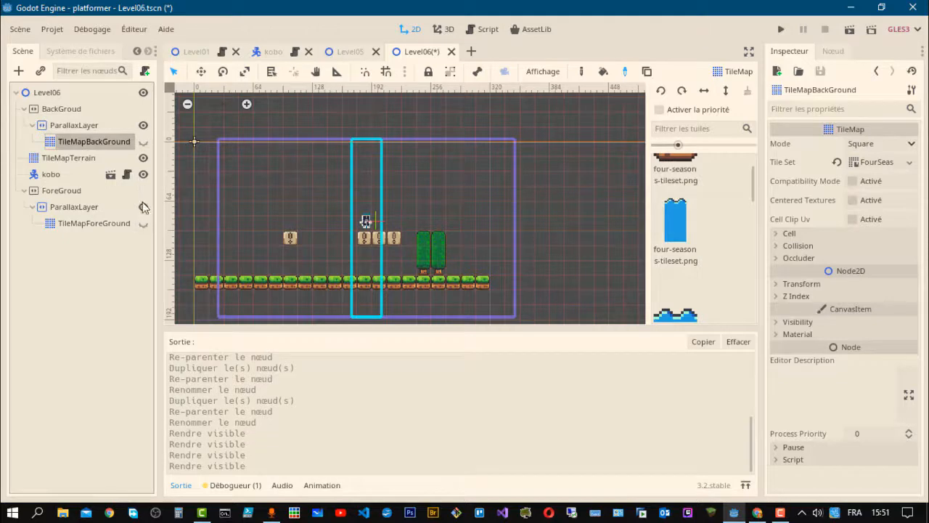
{"action": "left_click", "coordinate": [143, 159]}
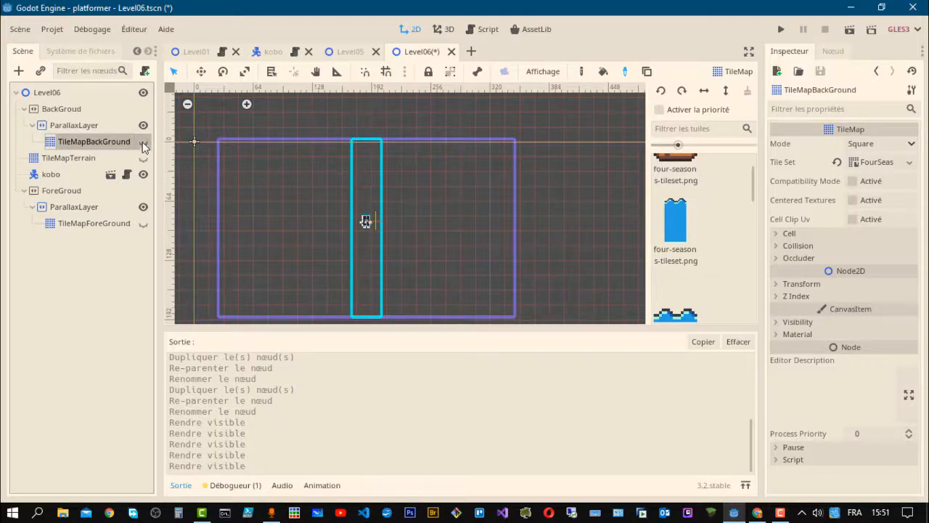
{"action": "left_click", "coordinate": [143, 142]}
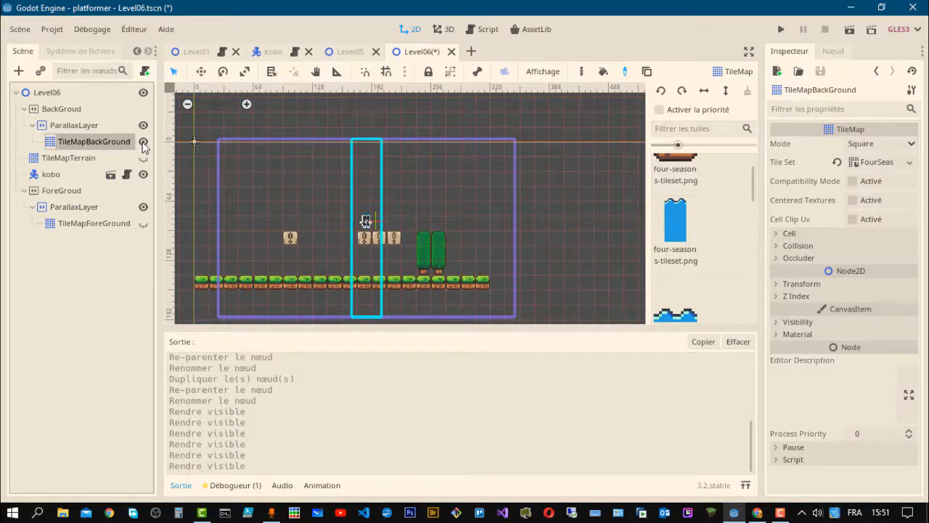
- Paint a test grass block on TileMapBackGround, and erase every tile from that tile map
{"action": "scroll", "coordinate": [670, 240], "scroll_direction": "down", "scroll_amount": 2}
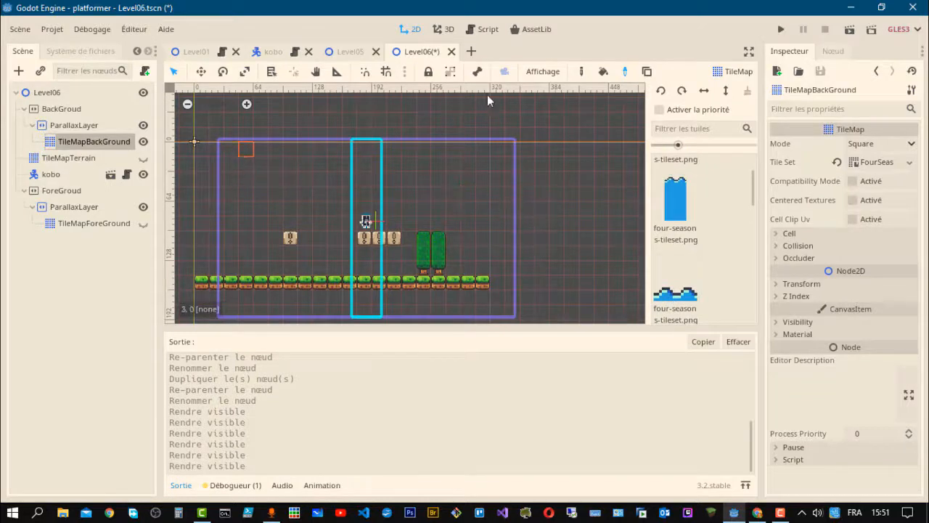
{"action": "scroll", "coordinate": [706, 218], "scroll_direction": "up", "scroll_amount": 3}
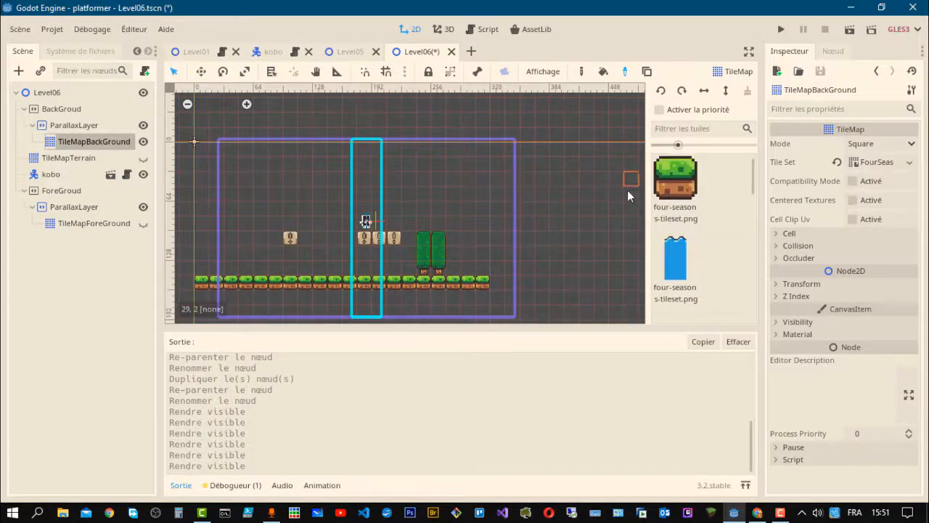
{"action": "left_click", "coordinate": [675, 178]}
{"action": "mouse_move", "coordinate": [438, 247]}
{"action": "middle_mouse_down"}
{"action": "mouse_move", "coordinate": [436, 259]}
{"action": "mouse_move", "coordinate": [485, 185]}
{"action": "middle_mouse_up"}
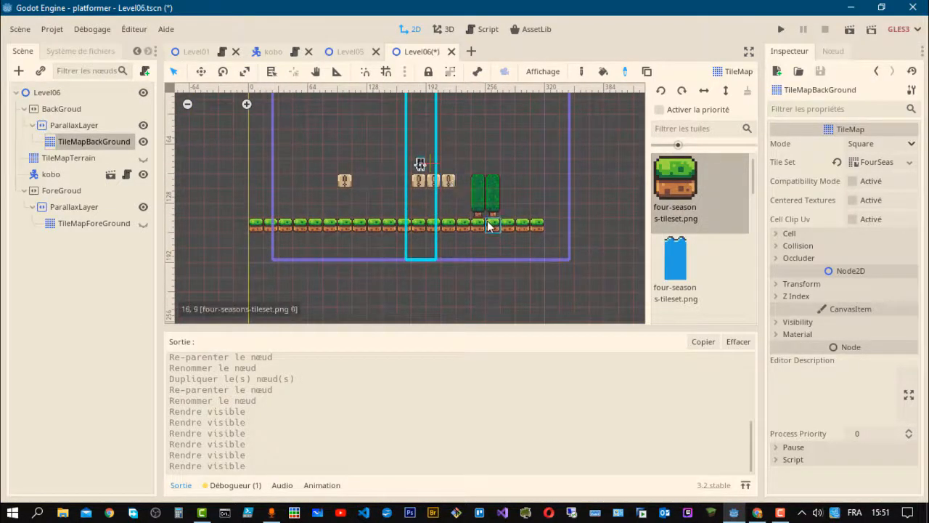
{"action": "left_click", "coordinate": [523, 165]}
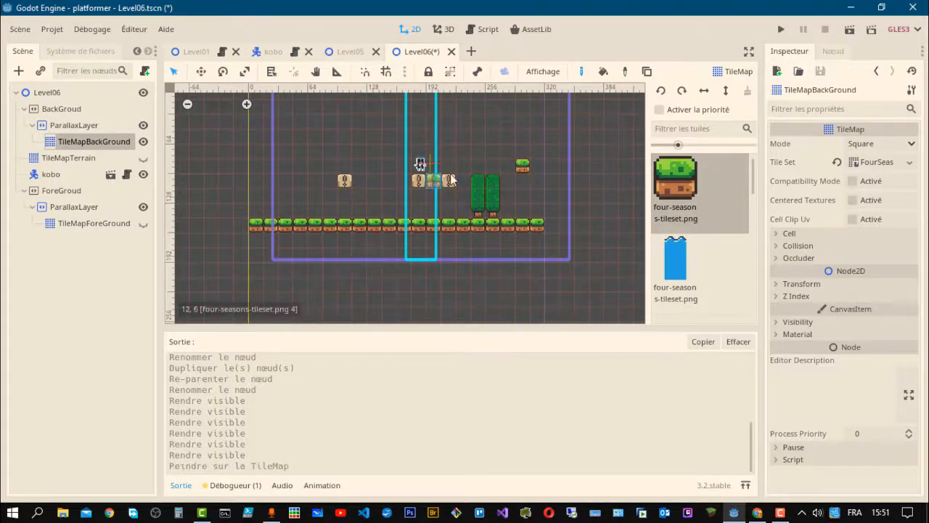
{"action": "mouse_move", "coordinate": [526, 175]}
{"action": "right_mouse_down"}
{"action": "mouse_move", "coordinate": [529, 207]}
{"action": "mouse_move", "coordinate": [544, 224]}
{"action": "mouse_move", "coordinate": [265, 225]}
{"action": "mouse_move", "coordinate": [301, 194]}
{"action": "mouse_move", "coordinate": [367, 186]}
{"action": "mouse_move", "coordinate": [504, 207]}
{"action": "mouse_move", "coordinate": [498, 191]}
{"action": "mouse_move", "coordinate": [526, 231]}
{"action": "right_mouse_up"}
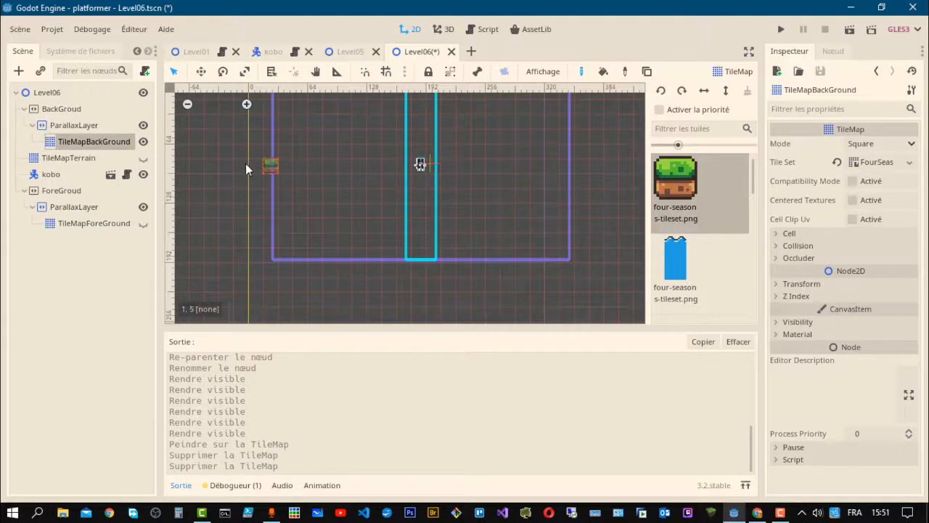
- Toggle the visibility of TileMapTerrain and TileMapBackGround to compare their contents, ending with only TileMapBackGround shown
{"action": "left_click", "coordinate": [141, 160]}
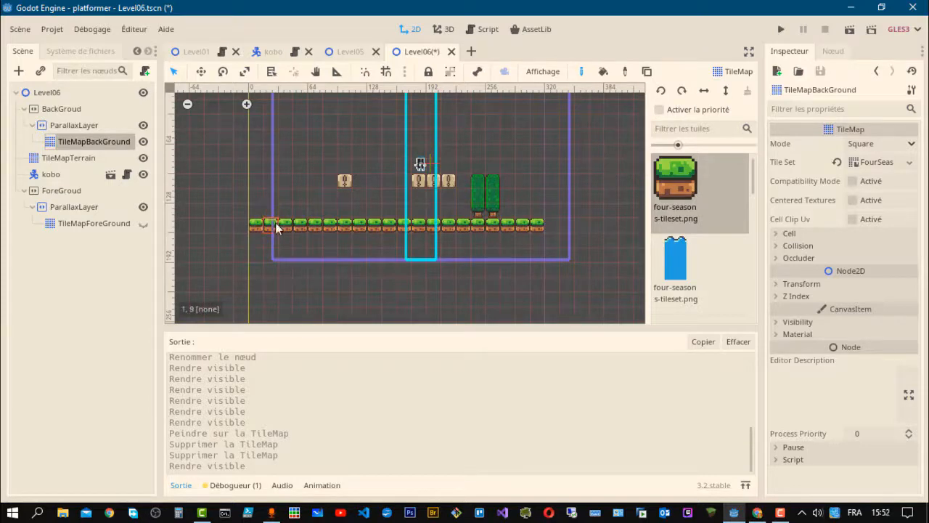
{"action": "left_click", "coordinate": [142, 142]}
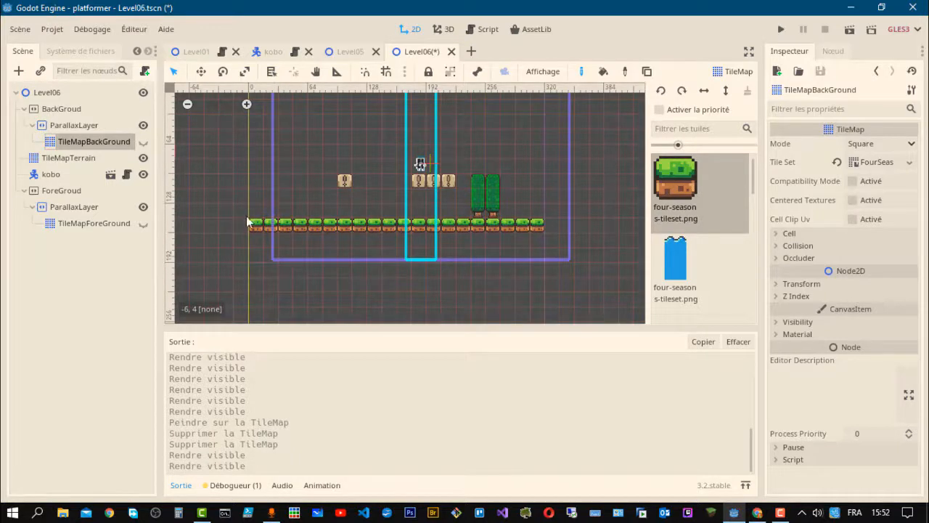
{"action": "left_click", "coordinate": [143, 141]}
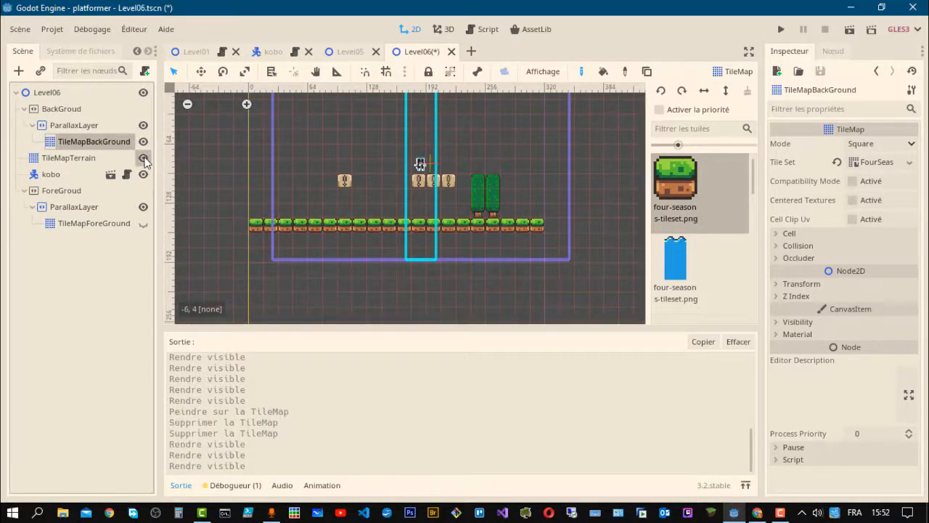
{"action": "left_click", "coordinate": [144, 158]}
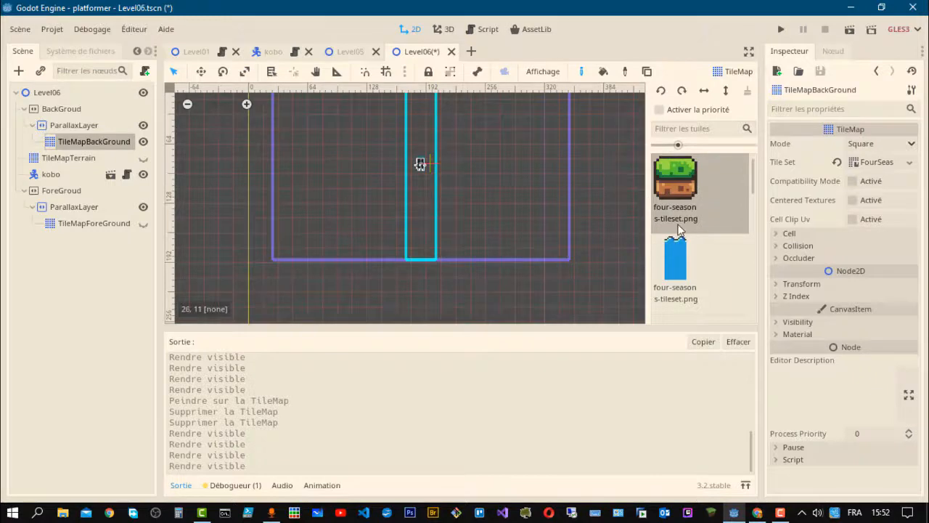
- Paint a 20-tile row of plain blue tiles on TileMapBackGround at ground level from the x origin, erasing any excess tiles
{"action": "scroll", "coordinate": [703, 262], "scroll_direction": "down", "scroll_amount": 10}
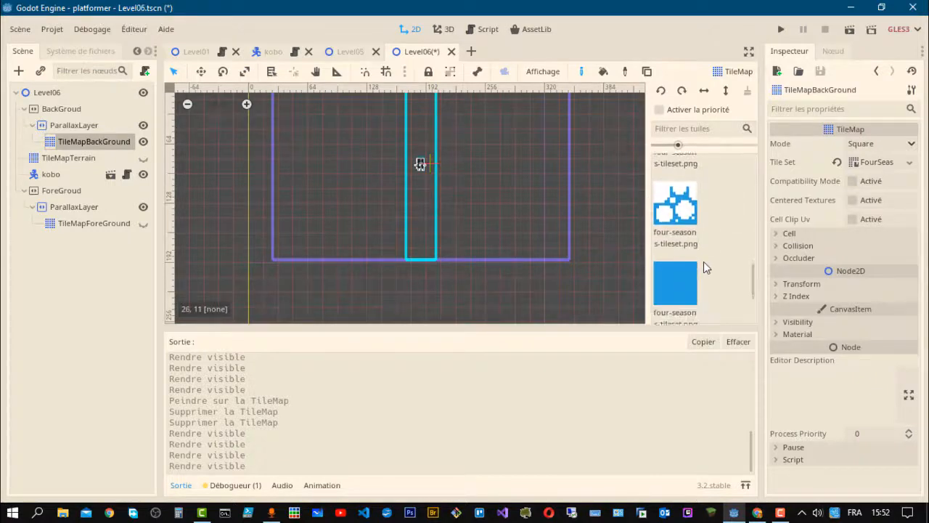
{"action": "scroll", "coordinate": [703, 261], "scroll_direction": "down", "scroll_amount": 1}
{"action": "left_click", "coordinate": [684, 229]}
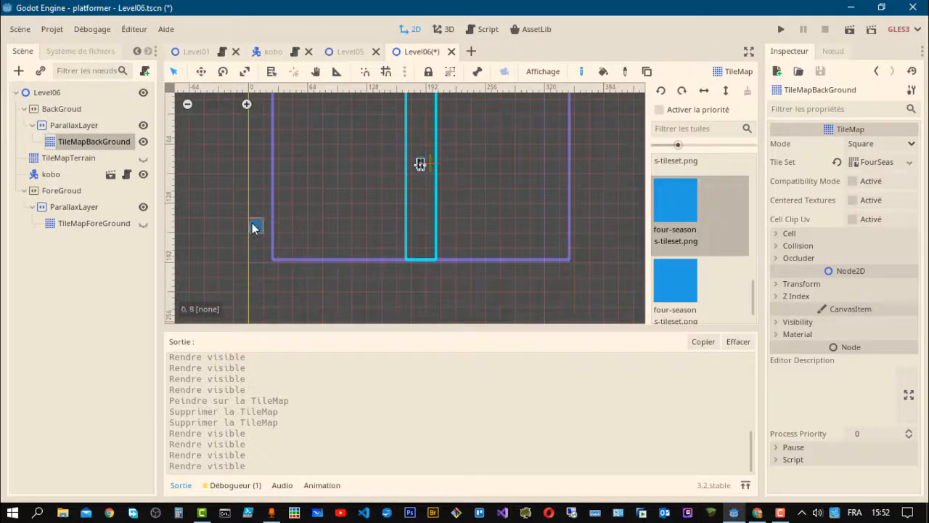
{"action": "left_click_drag", "start_coordinate": [254, 227], "coordinate": [482, 225]}
{"action": "mouse_move", "coordinate": [546, 226]}
{"action": "left_mouse_down"}
{"action": "mouse_move", "coordinate": [564, 225]}
{"action": "mouse_move", "coordinate": [537, 207]}
{"action": "mouse_move", "coordinate": [535, 215]}
{"action": "left_mouse_up"}
{"action": "right_click", "coordinate": [557, 224]}
{"action": "right_click", "coordinate": [568, 225]}
- Complete the blue outline into a rectangle 20 tiles wide and 4 tiles tall, and bucket-fill its interior with the same tile
{"action": "scroll", "coordinate": [535, 215], "scroll_direction": "down", "scroll_amount": 3}
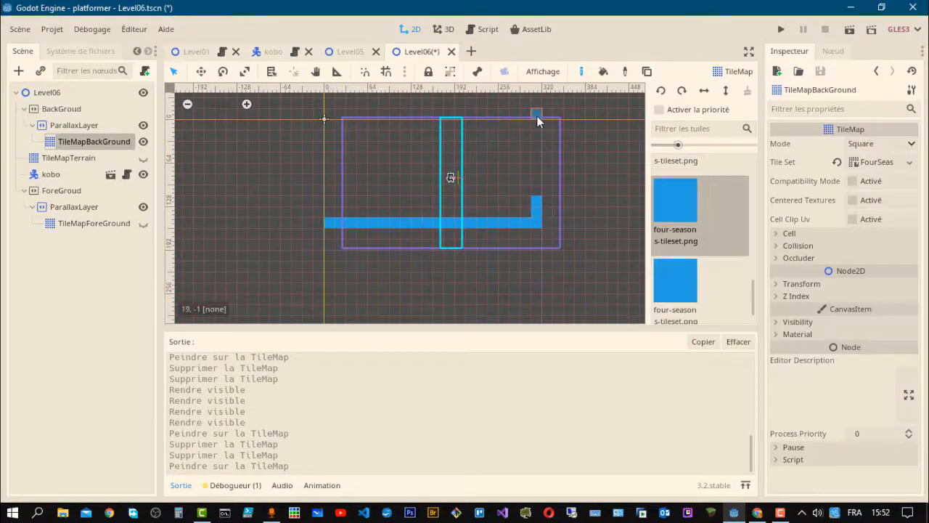
{"action": "mouse_move", "coordinate": [534, 209]}
{"action": "left_mouse_down"}
{"action": "mouse_move", "coordinate": [535, 191]}
{"action": "mouse_move", "coordinate": [335, 188]}
{"action": "mouse_move", "coordinate": [331, 214]}
{"action": "left_mouse_up"}
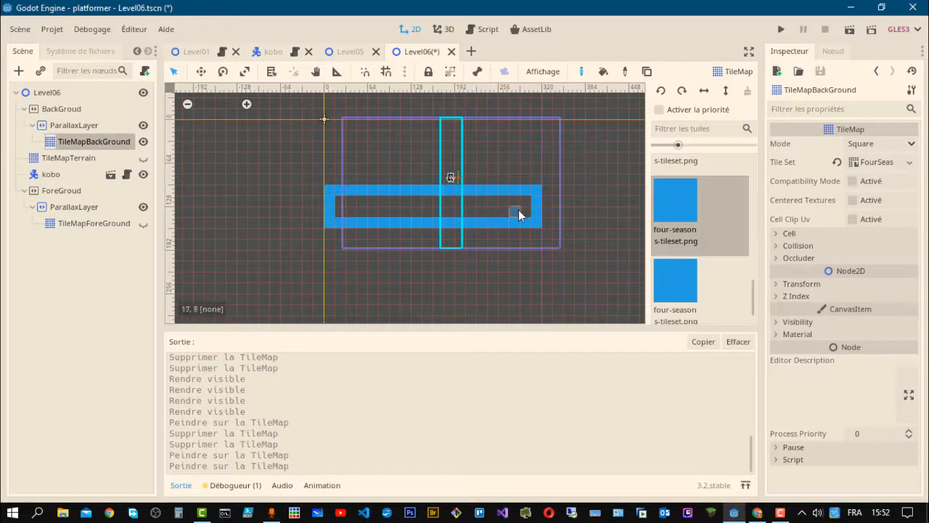
{"action": "left_click", "coordinate": [603, 72]}
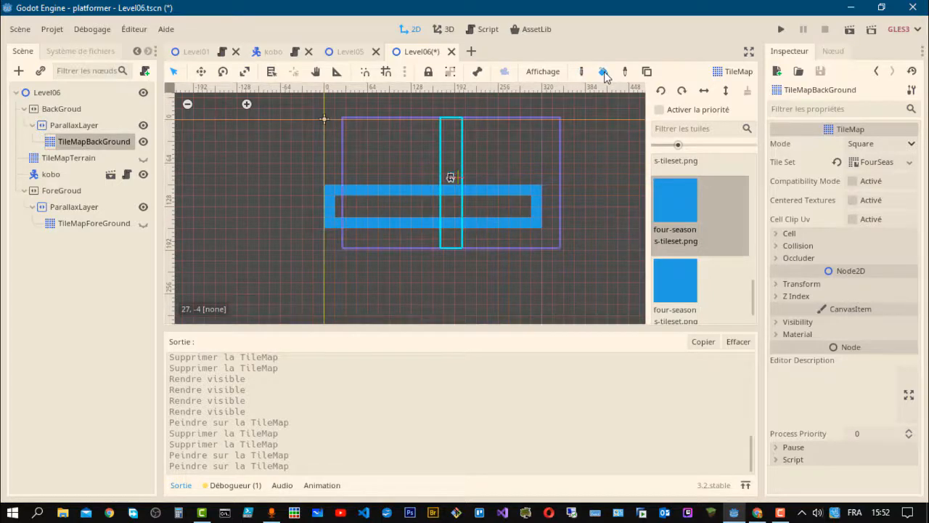
{"action": "left_click", "coordinate": [395, 209]}
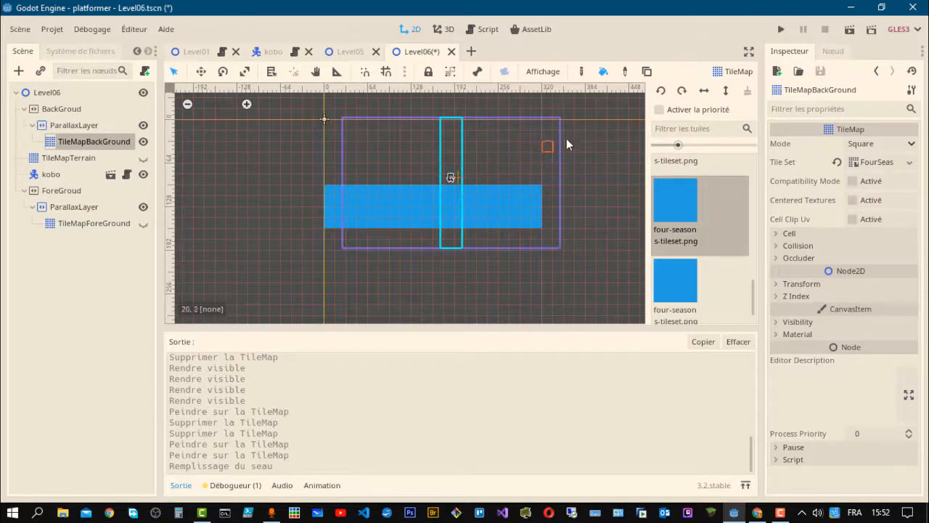
- Paint a 20-tile row of the blue-and-white cloud tile on TileMapBackGround, directly above the blue rectangle
{"action": "scroll", "coordinate": [718, 247], "scroll_direction": "down", "scroll_amount": 1}
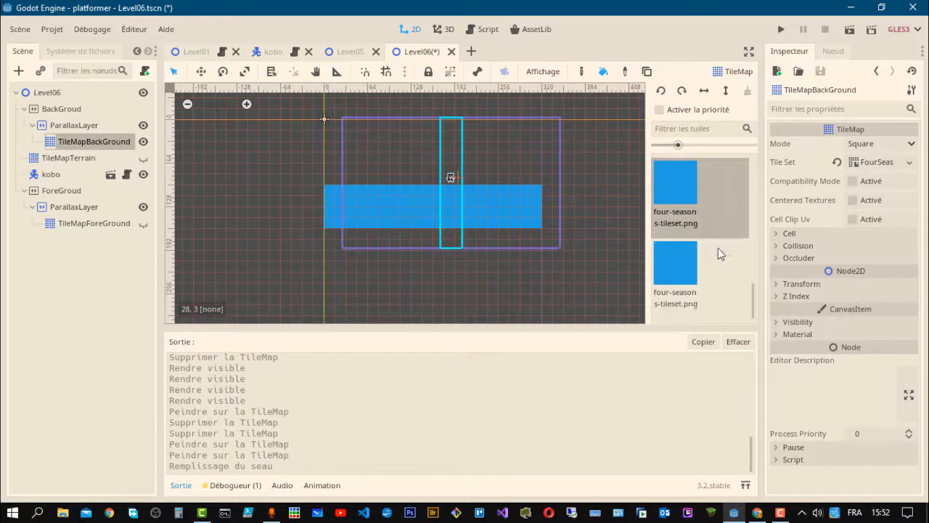
{"action": "scroll", "coordinate": [718, 248], "scroll_direction": "up", "scroll_amount": 8}
{"action": "left_click", "coordinate": [693, 271]}
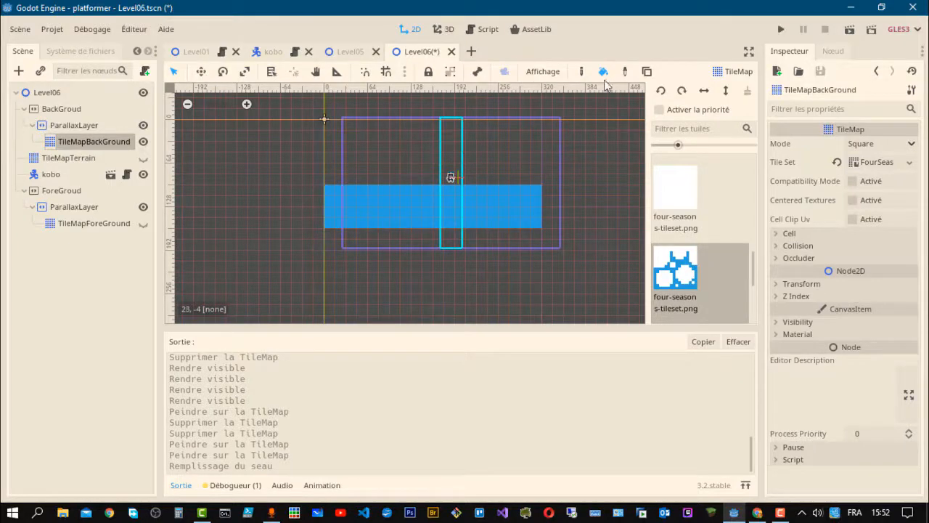
{"action": "left_click", "coordinate": [581, 72]}
{"action": "left_click", "coordinate": [329, 181]}
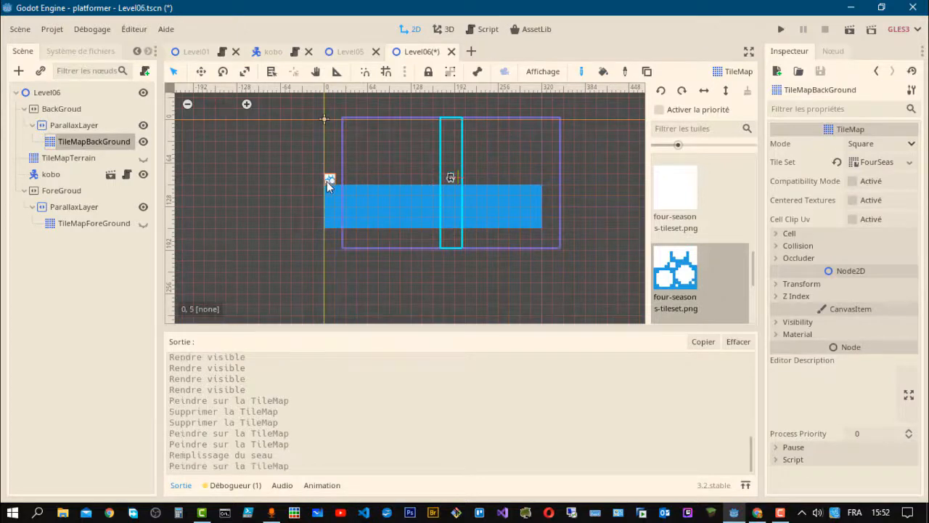
{"action": "left_click_drag", "start_coordinate": [337, 179], "coordinate": [359, 177]}
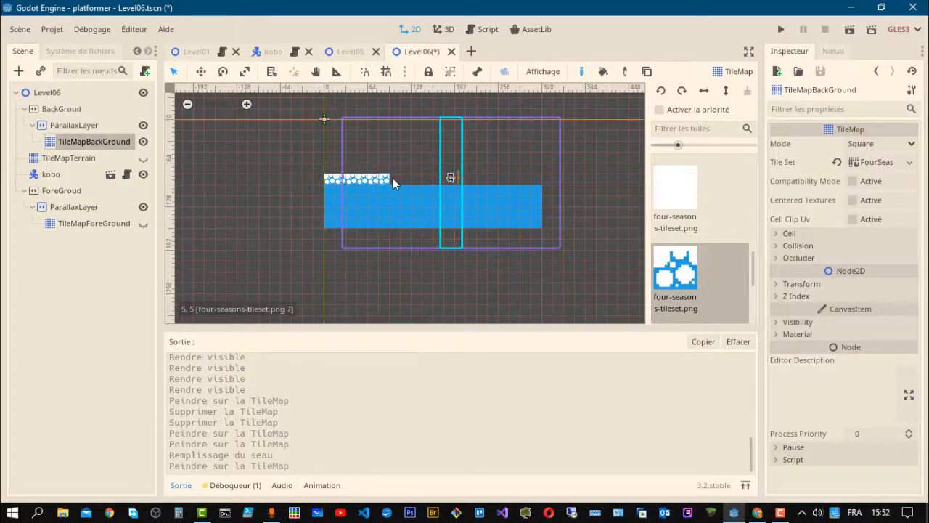
{"action": "left_click_drag", "start_coordinate": [432, 183], "coordinate": [533, 180]}
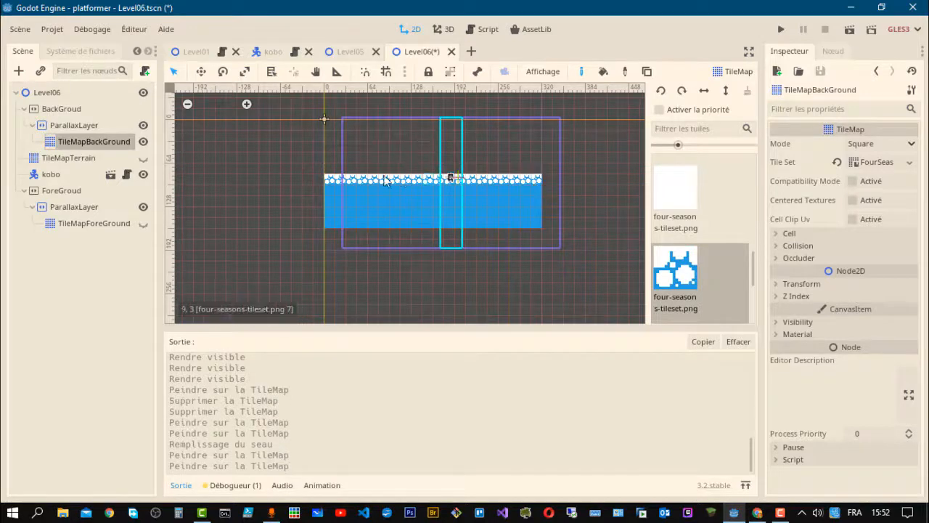
- Outline a 20-by-5-tile rectangle of plain white tiles above the cloud row up to the y origin, and bucket-fill its interior
{"action": "left_click", "coordinate": [673, 194]}
{"action": "mouse_move", "coordinate": [341, 169]}
{"action": "left_mouse_down"}
{"action": "mouse_move", "coordinate": [328, 169]}
{"action": "mouse_move", "coordinate": [535, 172]}
{"action": "mouse_move", "coordinate": [537, 129]}
{"action": "left_mouse_up"}
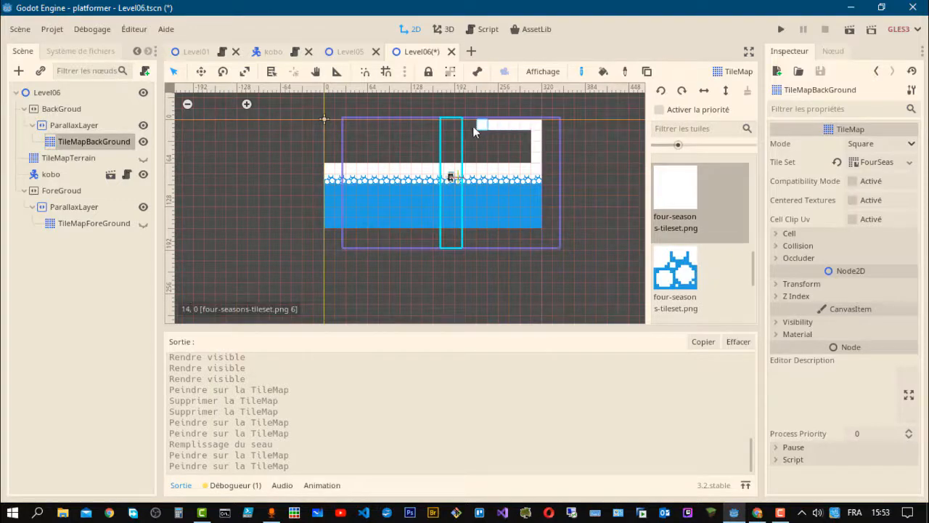
{"action": "left_click_drag", "start_coordinate": [472, 126], "coordinate": [416, 126]}
{"action": "left_click_drag", "start_coordinate": [329, 131], "coordinate": [333, 166]}
{"action": "left_click", "coordinate": [602, 71]}
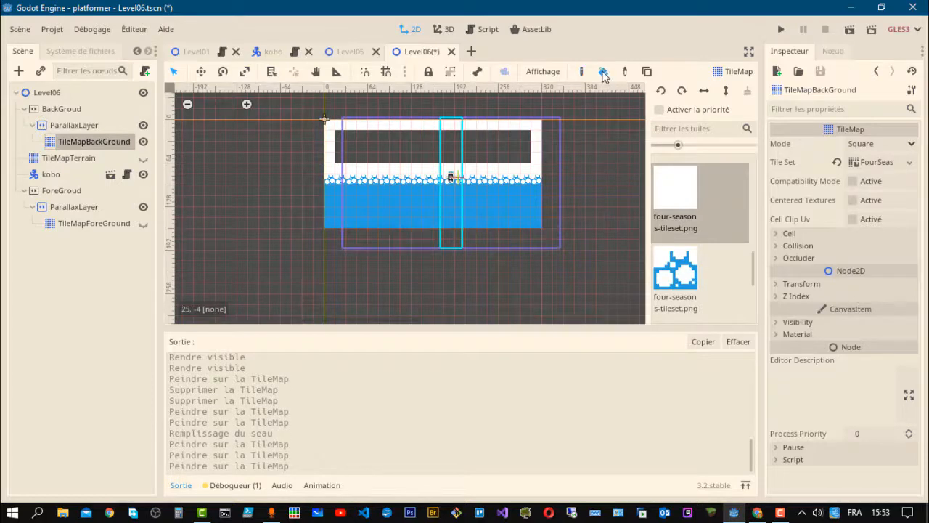
{"action": "left_click", "coordinate": [472, 153]}
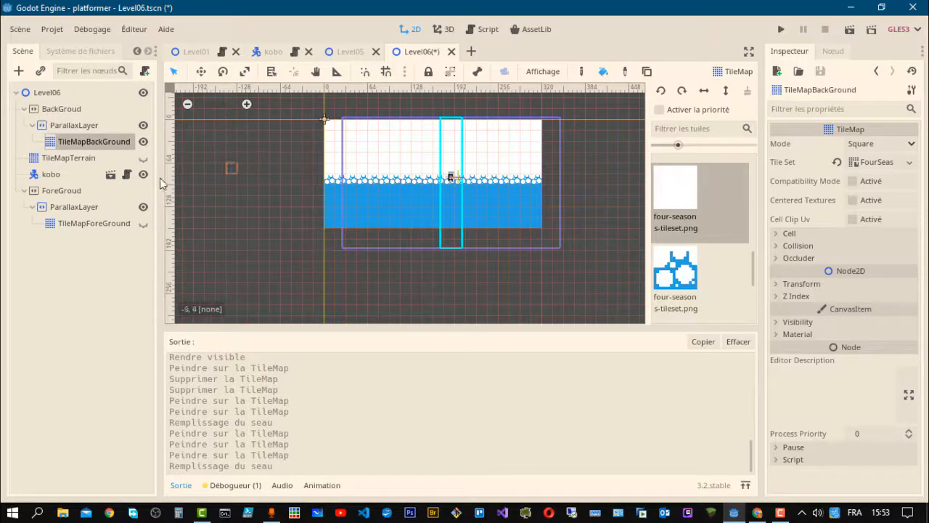
- Show TileMapTerrain and run the Level06 scene, moving kobo both ways and jumping to test the background, and close the game
{"action": "left_click", "coordinate": [143, 158]}
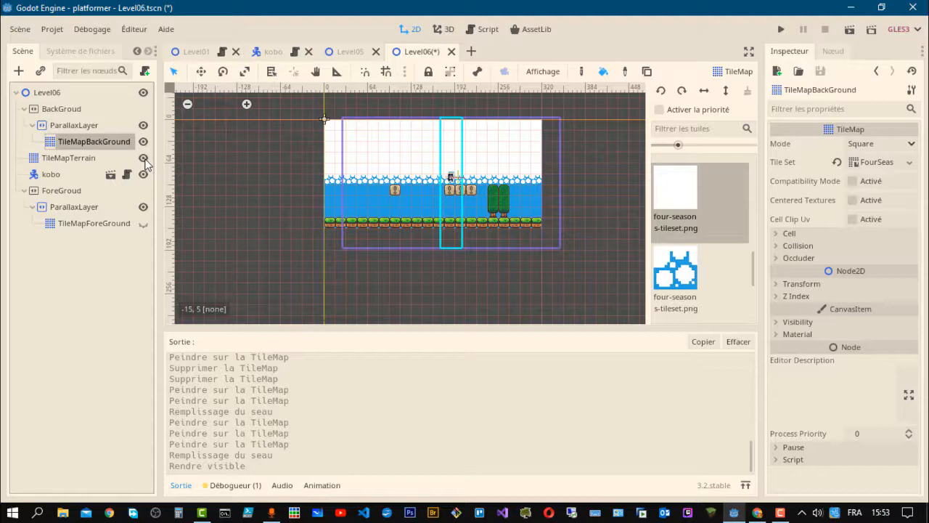
{"action": "left_click", "coordinate": [849, 29]}
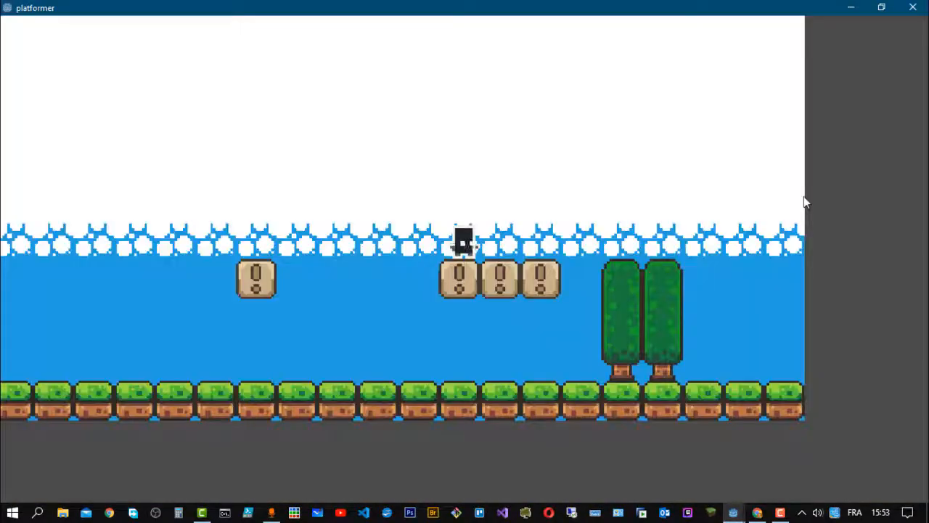
{"action": "key", "text": "Right"}
{"action": "key", "text": "Left"}
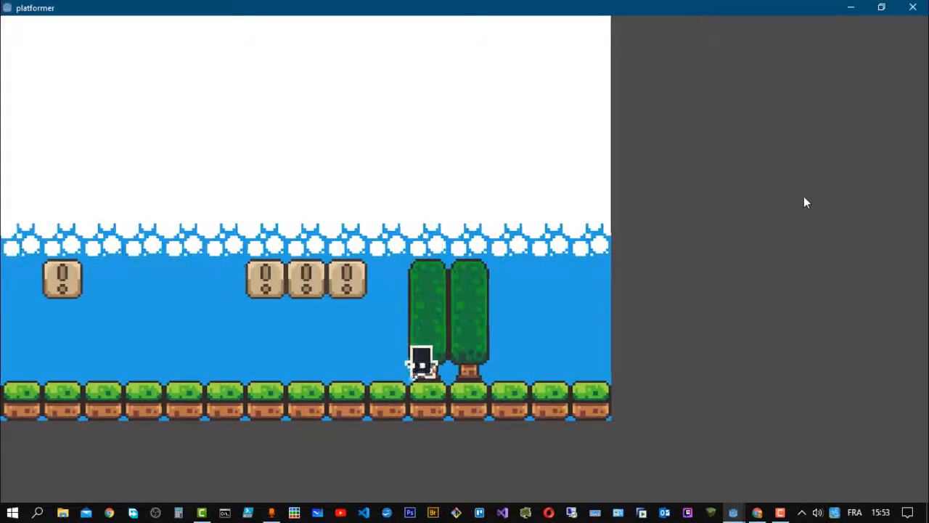
{"action": "key", "text": "Up"}
{"action": "key", "text": "Left"}
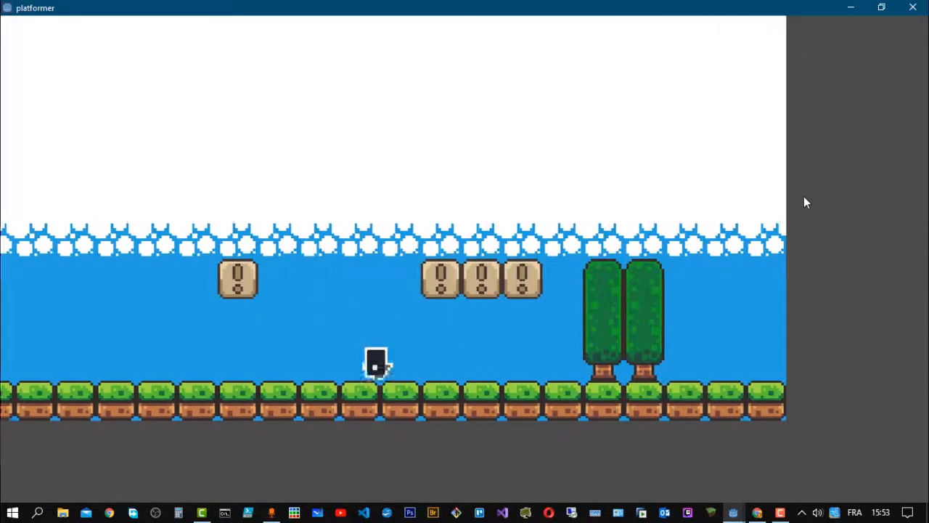
{"action": "key", "text": "Right"}
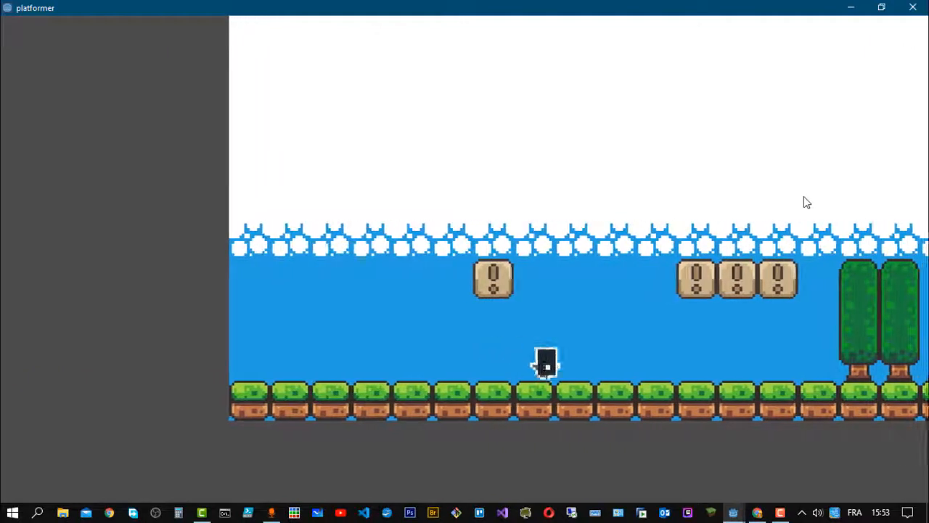
{"action": "key", "text": "Up"}
{"action": "key", "text": "Left"}
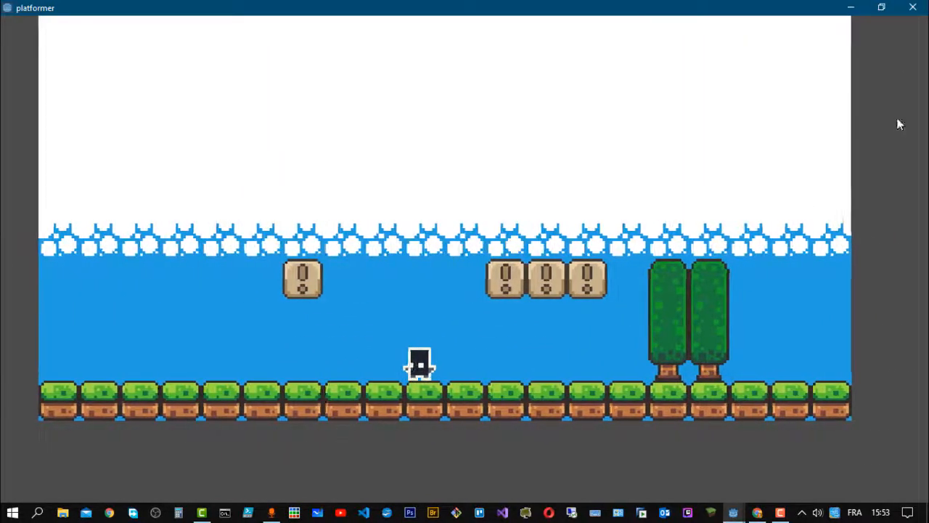
{"action": "left_click", "coordinate": [916, 9]}
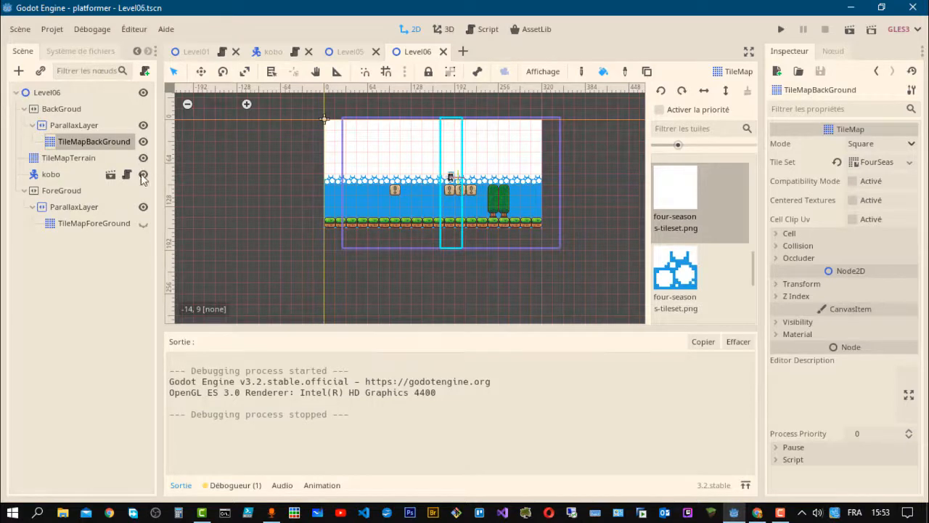
- Hide TileMapBackGround and TileMapTerrain, and make TileMapForeGround visible
{"action": "left_click", "coordinate": [143, 142]}
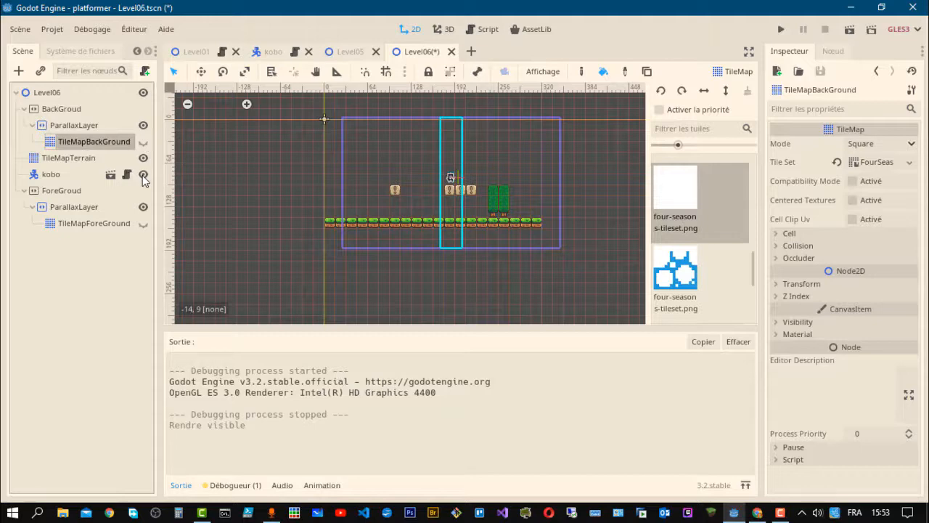
{"action": "left_click", "coordinate": [143, 158]}
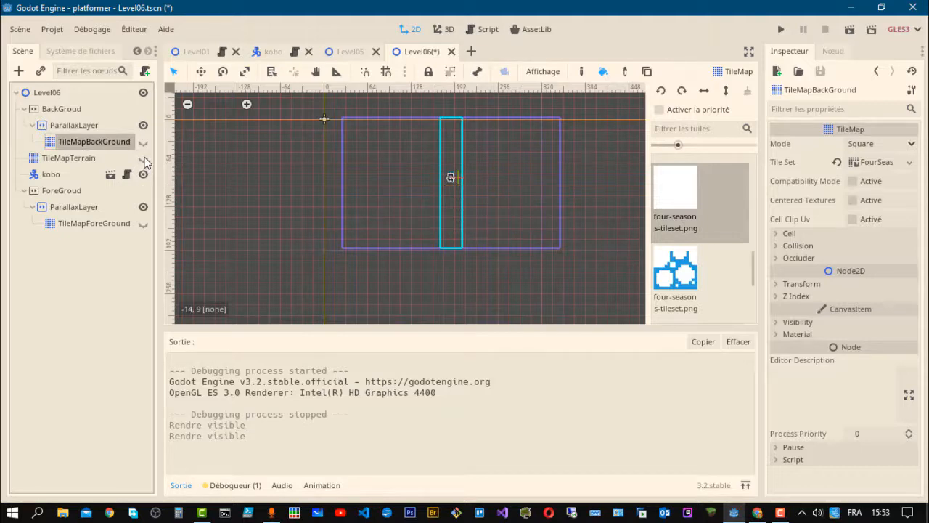
{"action": "left_click", "coordinate": [143, 223]}
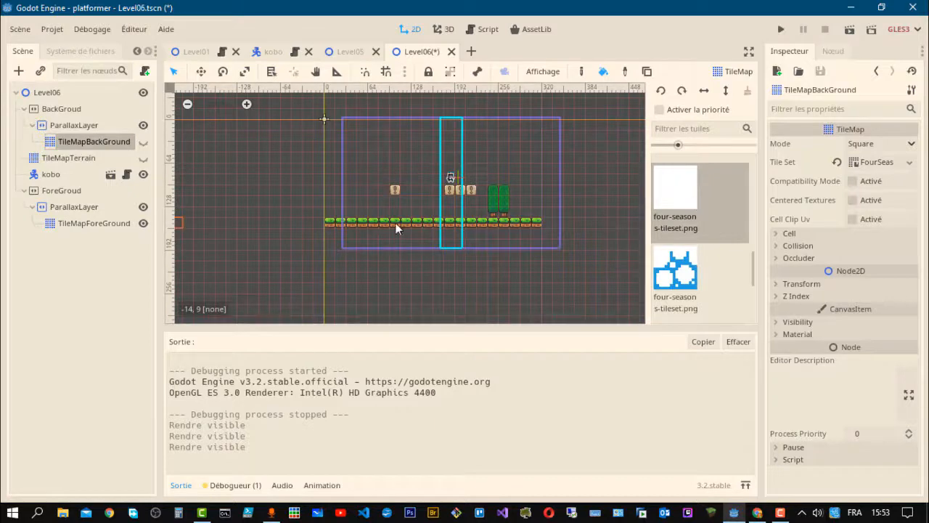
{"action": "left_click", "coordinate": [324, 223]}
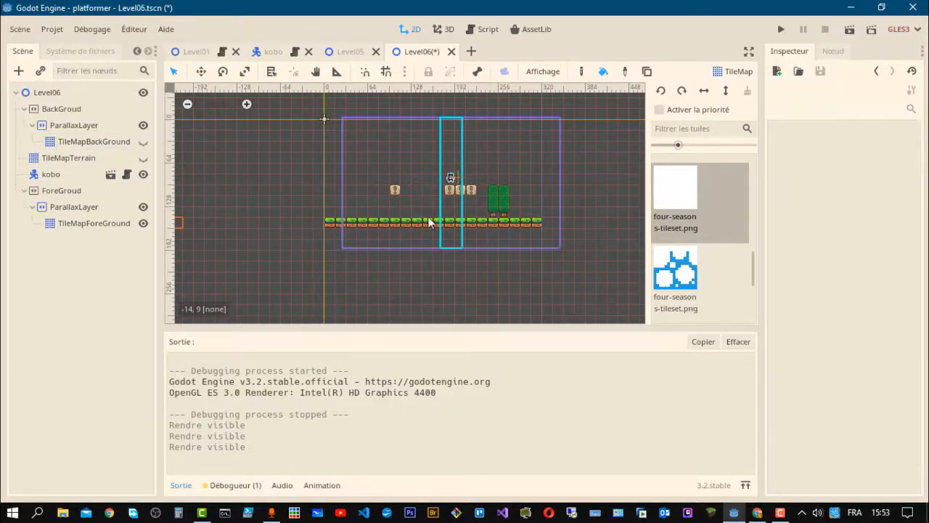
{"action": "scroll", "coordinate": [723, 217], "scroll_direction": "up", "scroll_amount": 8}
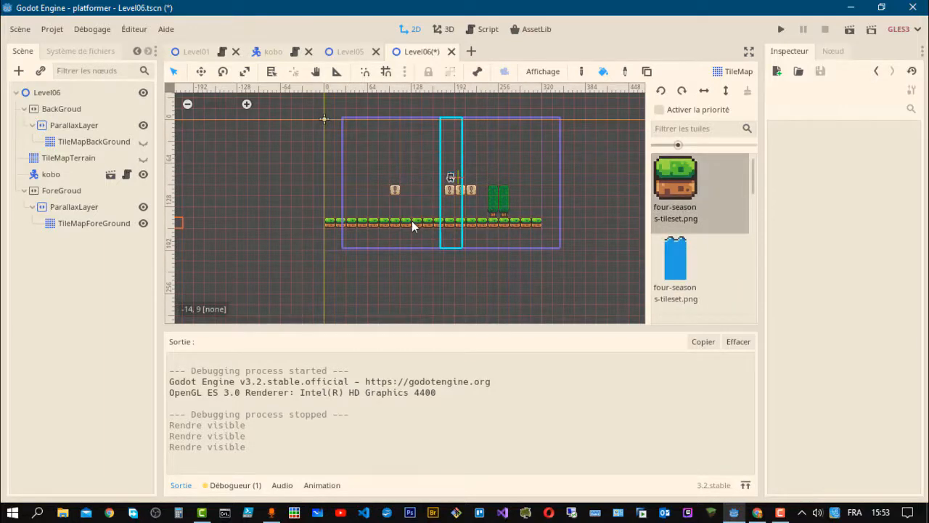
- Erase every tile from TileMapForeGround, including the grass row, exclamation blocks and trees
{"action": "left_click", "coordinate": [105, 222]}
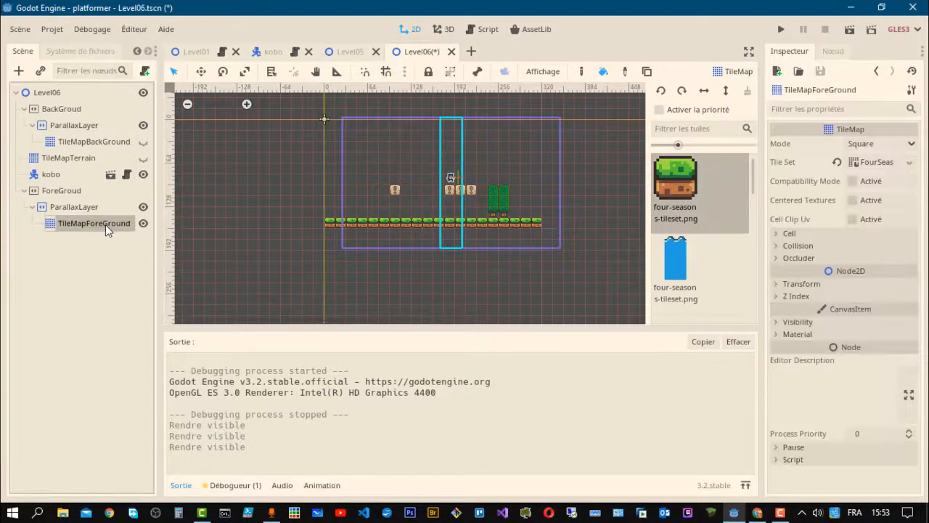
{"action": "left_click", "coordinate": [581, 71]}
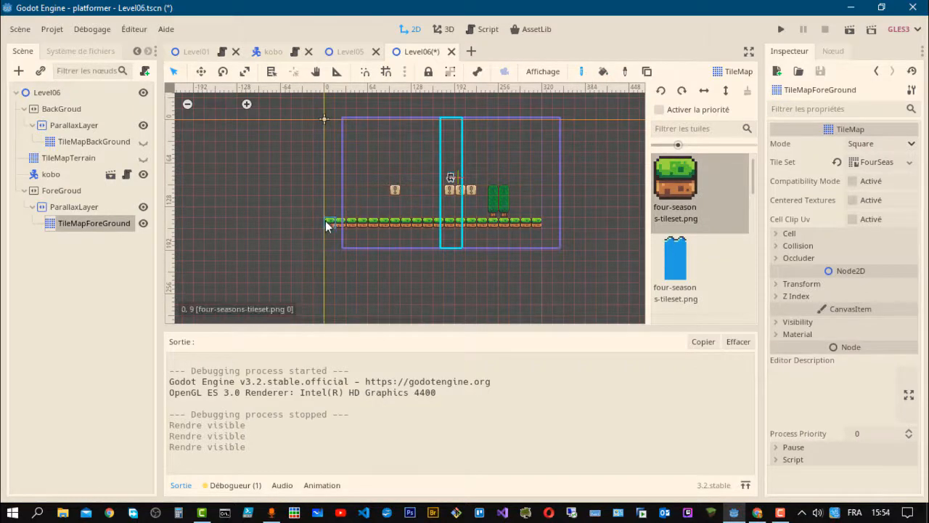
{"action": "mouse_move", "coordinate": [327, 225]}
{"action": "right_mouse_down"}
{"action": "mouse_move", "coordinate": [535, 227]}
{"action": "mouse_move", "coordinate": [498, 201]}
{"action": "mouse_move", "coordinate": [504, 191]}
{"action": "mouse_move", "coordinate": [450, 194]}
{"action": "right_mouse_up"}
{"action": "right_click", "coordinate": [390, 190]}
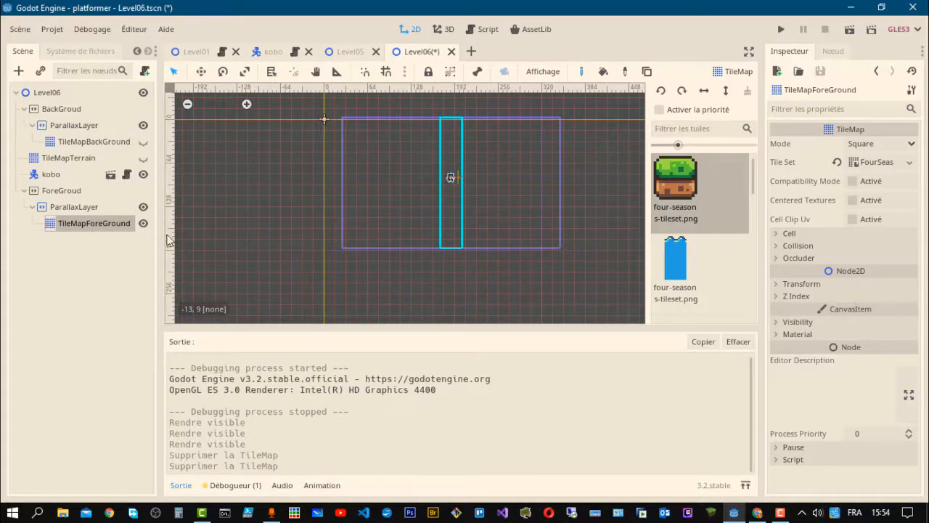
- Paint a plain blue block 20 tiles wide and 2 tall on TileMapForeGround just below the terrain's grass row, checking its alignment against TileMapTerrain
{"action": "left_click", "coordinate": [143, 158]}
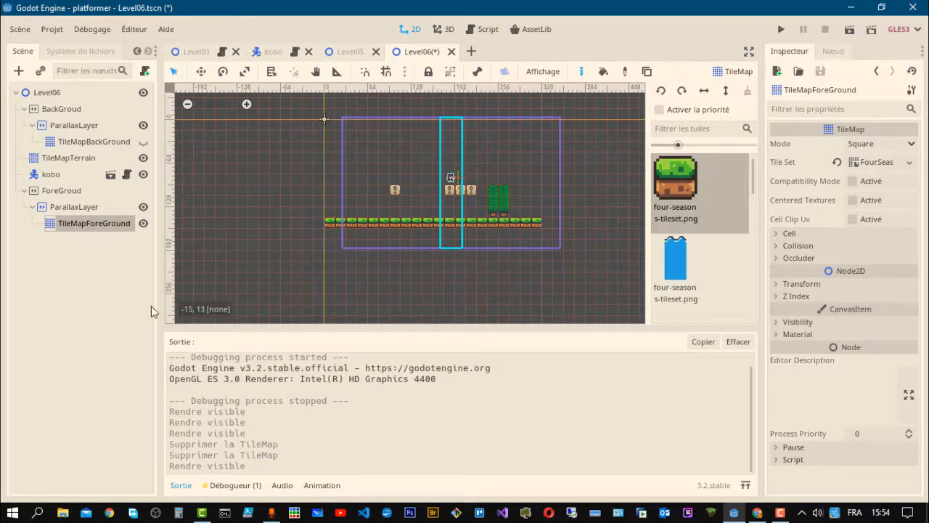
{"action": "left_click", "coordinate": [143, 158]}
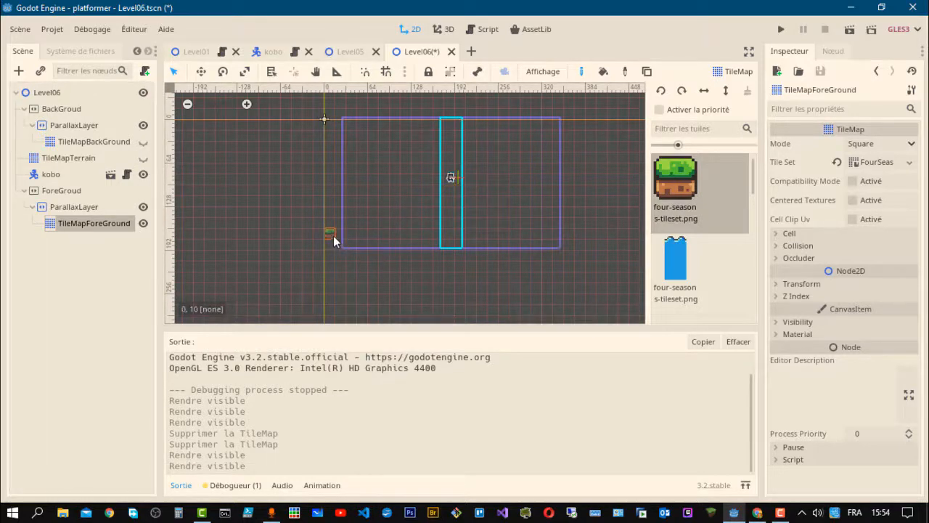
{"action": "scroll", "coordinate": [714, 256], "scroll_direction": "down", "scroll_amount": 5}
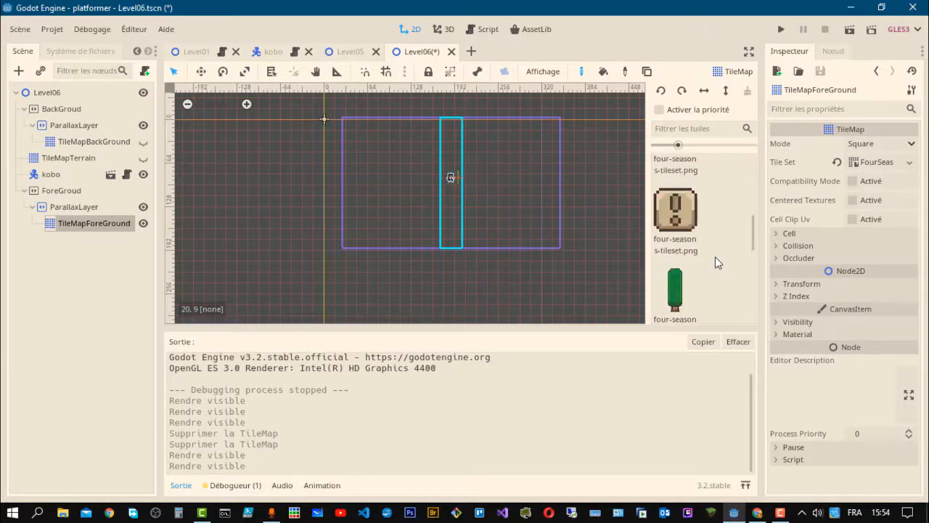
{"action": "scroll", "coordinate": [715, 257], "scroll_direction": "down", "scroll_amount": 3}
{"action": "left_click", "coordinate": [675, 282]}
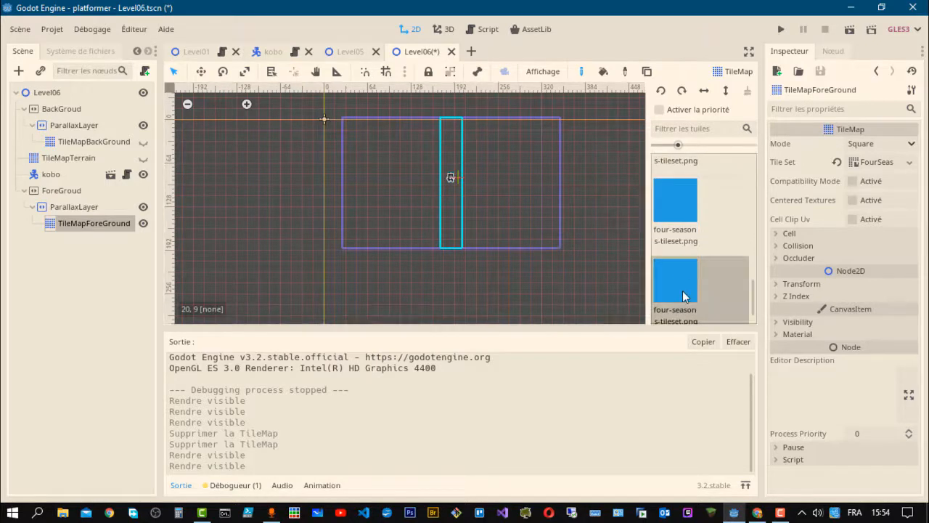
{"action": "mouse_move", "coordinate": [331, 234]}
{"action": "left_mouse_down"}
{"action": "mouse_move", "coordinate": [329, 242]}
{"action": "mouse_move", "coordinate": [522, 249]}
{"action": "mouse_move", "coordinate": [539, 240]}
{"action": "mouse_move", "coordinate": [335, 239]}
{"action": "mouse_move", "coordinate": [357, 239]}
{"action": "left_mouse_up"}
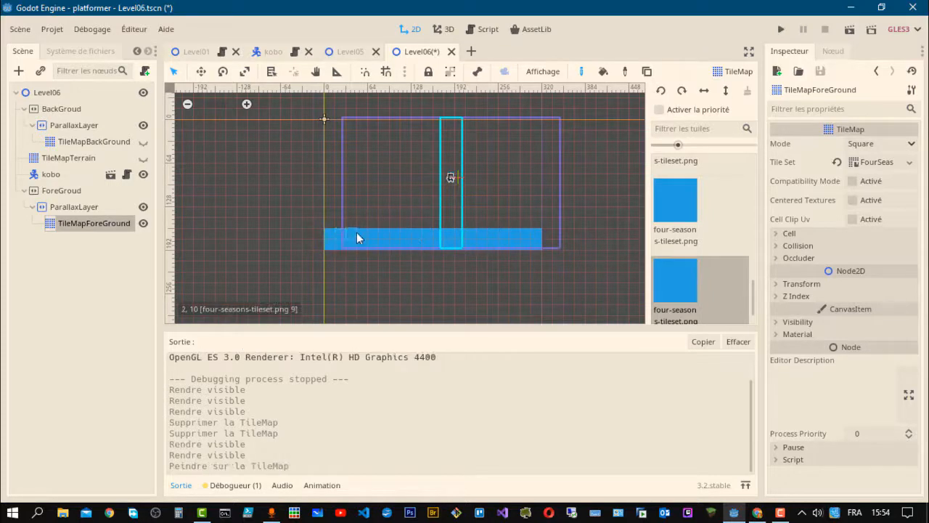
{"action": "left_click", "coordinate": [143, 159]}
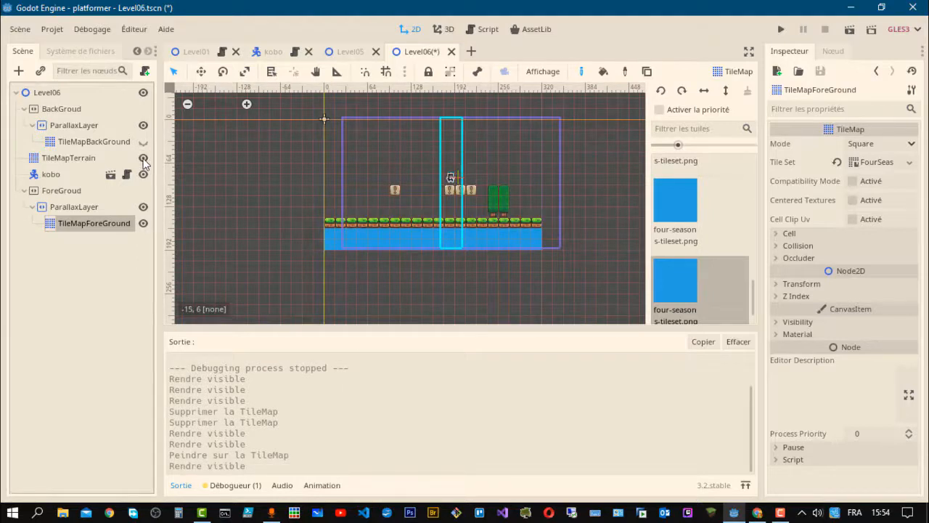
{"action": "left_click", "coordinate": [143, 158]}
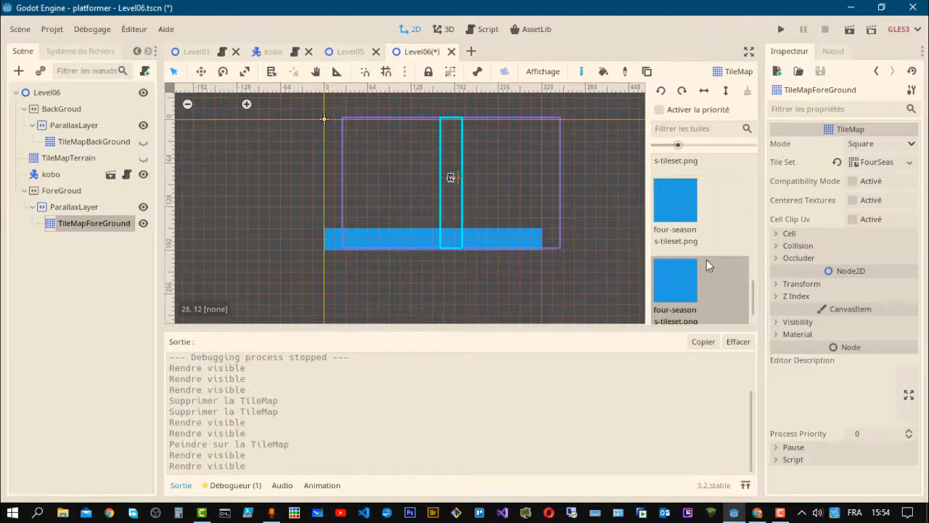
- Paint a row of wave-crest tiles on TileMapForeGround along the upper edge of the blue block, starting from the x origin
{"action": "scroll", "coordinate": [707, 265], "scroll_direction": "up", "scroll_amount": 5}
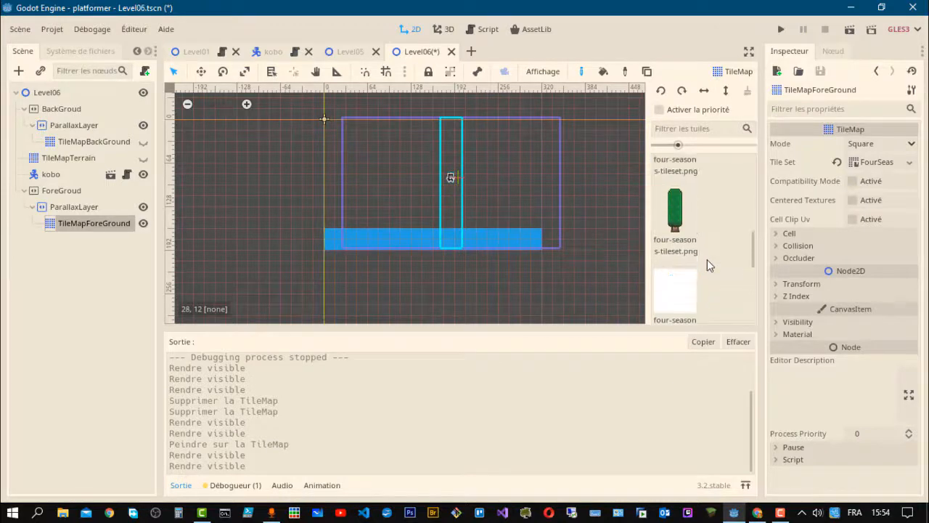
{"action": "scroll", "coordinate": [708, 262], "scroll_direction": "up", "scroll_amount": 5}
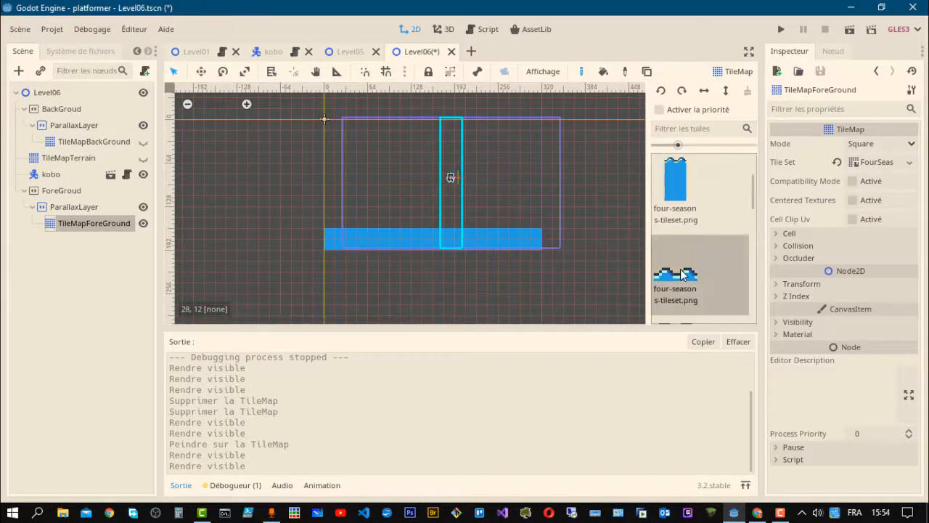
{"action": "left_click", "coordinate": [682, 274]}
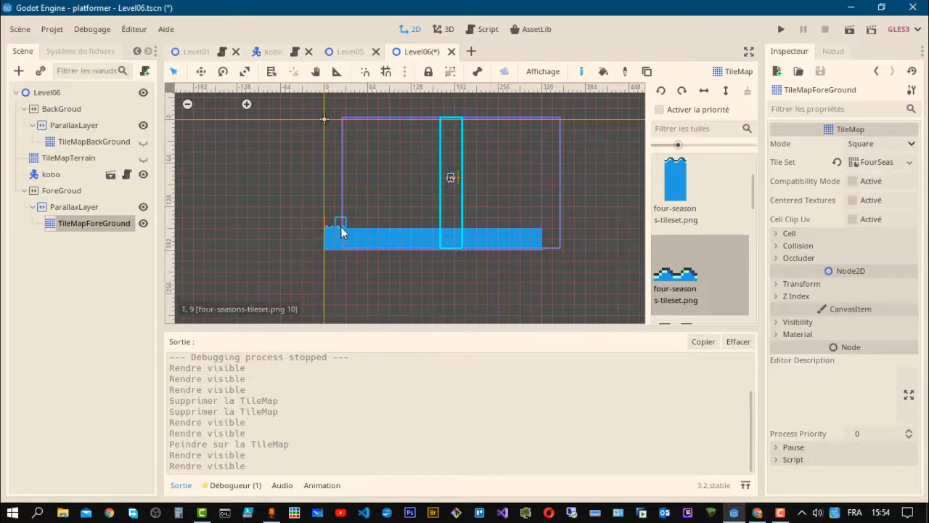
{"action": "mouse_move", "coordinate": [341, 233]}
{"action": "left_mouse_down"}
{"action": "mouse_move", "coordinate": [481, 234]}
{"action": "mouse_move", "coordinate": [469, 234]}
{"action": "left_mouse_up"}
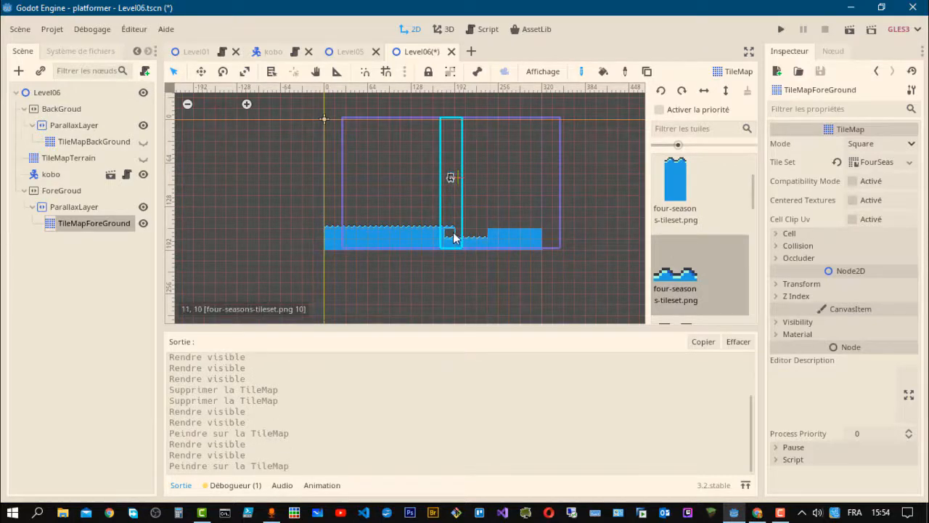
- Undo the last two paint strokes of wave tiles on TileMapForeGround
{"action": "left_click", "coordinate": [453, 237]}
{"action": "key", "text": "ctrl+z"}
{"action": "key", "text": "ctrl+z"}
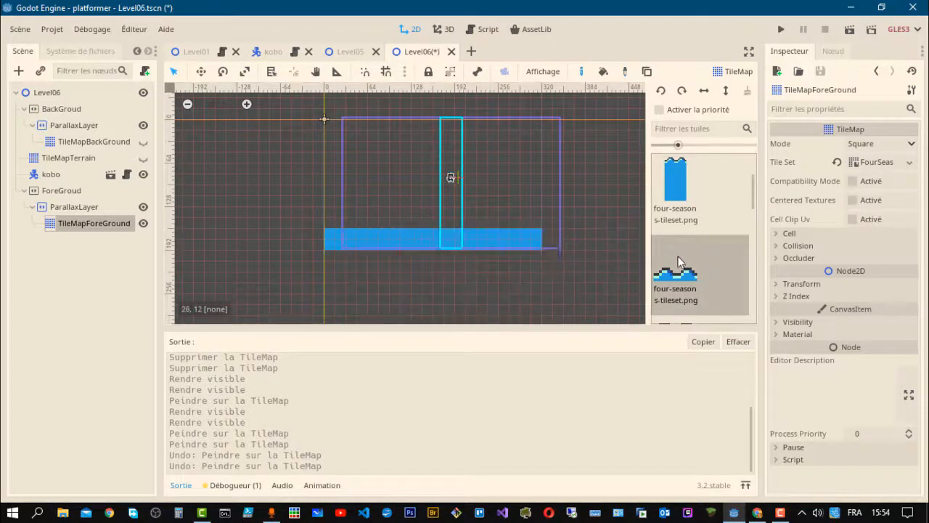
- Paint wave tiles in row 9 of TileMapForeGround, just above the water, from column 0 to column 12
{"action": "left_click", "coordinate": [332, 225]}
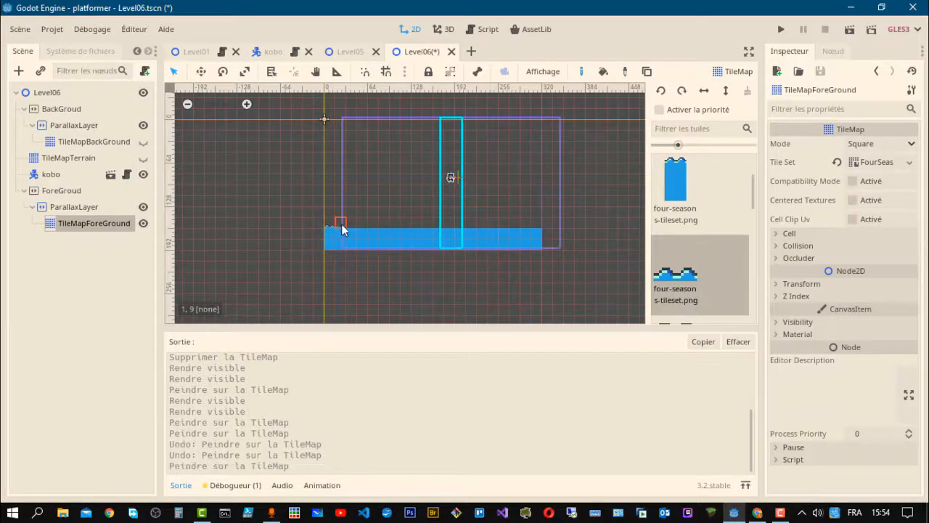
{"action": "left_click", "coordinate": [341, 226]}
{"action": "left_click", "coordinate": [357, 224]}
{"action": "scroll", "coordinate": [367, 225], "scroll_direction": "up", "scroll_amount": 2}
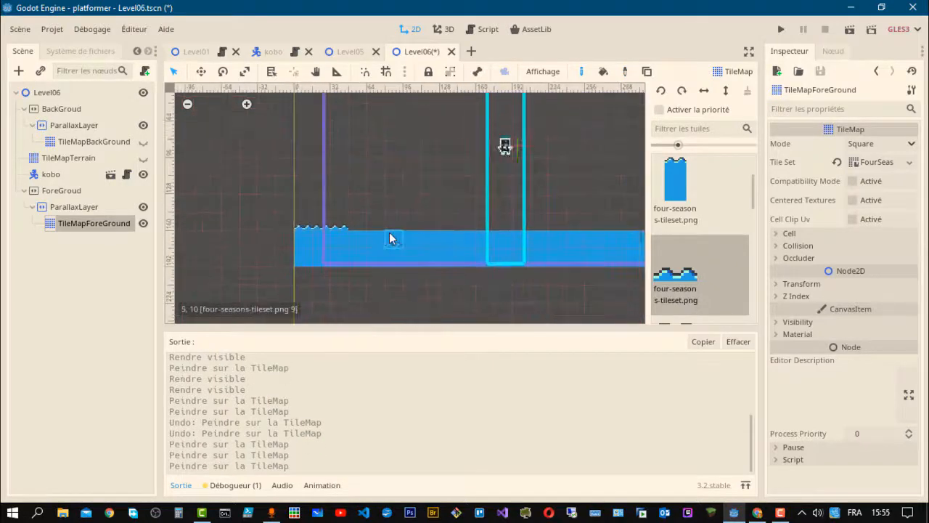
{"action": "scroll", "coordinate": [390, 238], "scroll_direction": "up", "scroll_amount": 1}
{"action": "mouse_move", "coordinate": [365, 224]}
{"action": "left_mouse_down"}
{"action": "mouse_move", "coordinate": [556, 225]}
{"action": "mouse_move", "coordinate": [566, 249]}
{"action": "left_mouse_up"}
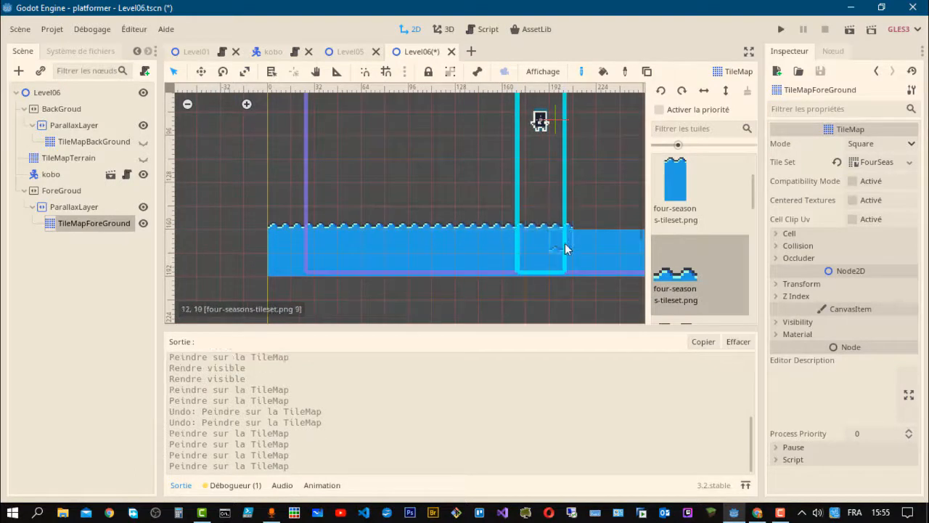
- Continue the row of wave tiles from column 13 to column 19, where the foreground water ends
{"action": "middle_click_drag", "start_coordinate": [566, 249], "coordinate": [415, 247]}
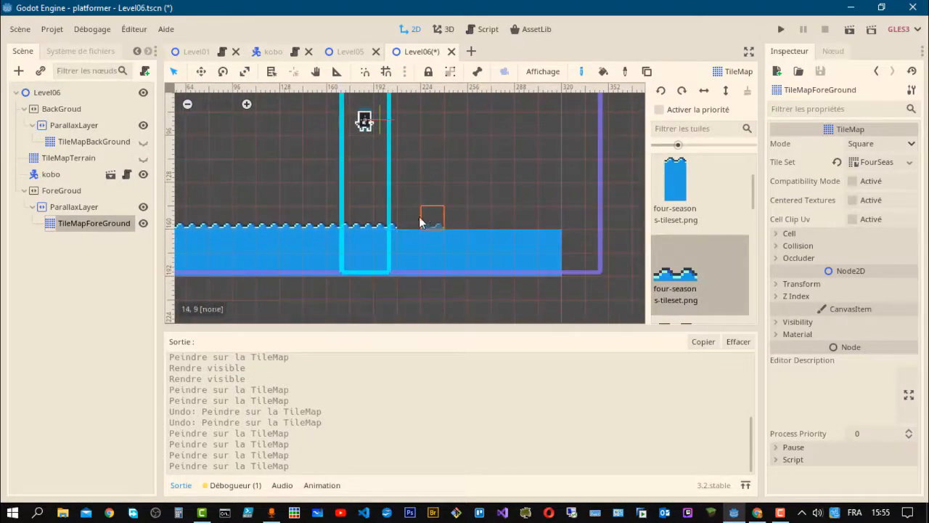
{"action": "left_click", "coordinate": [412, 227]}
{"action": "left_click", "coordinate": [429, 222]}
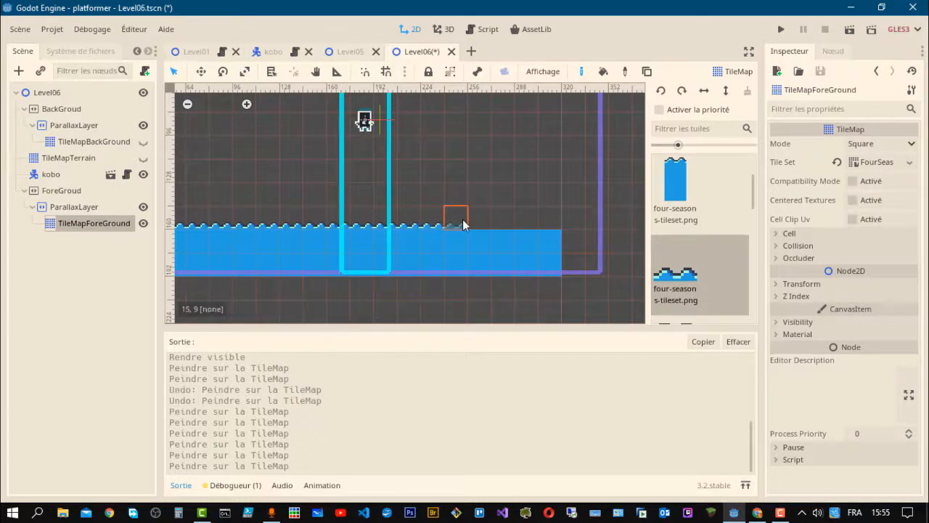
{"action": "left_click", "coordinate": [462, 219]}
{"action": "left_click", "coordinate": [476, 219]}
{"action": "left_click", "coordinate": [502, 219]}
{"action": "left_click", "coordinate": [528, 219]}
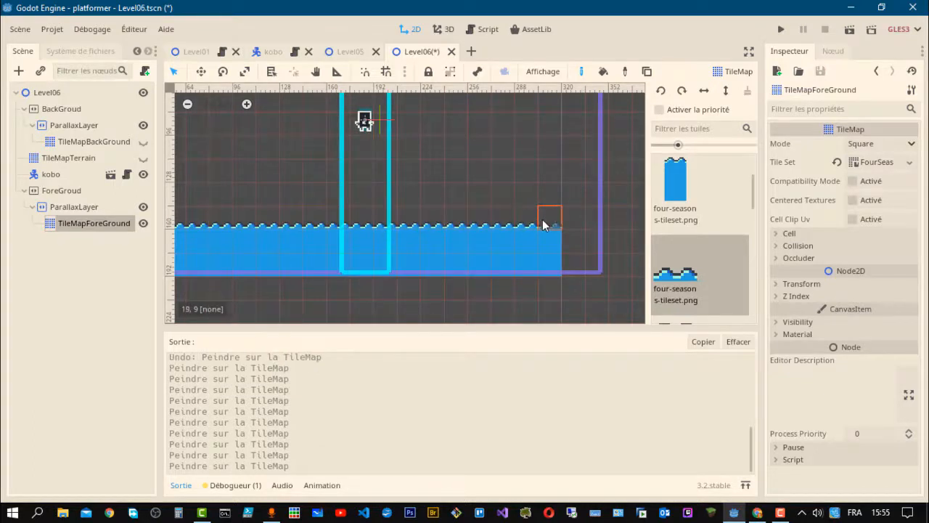
{"action": "left_click", "coordinate": [554, 223]}
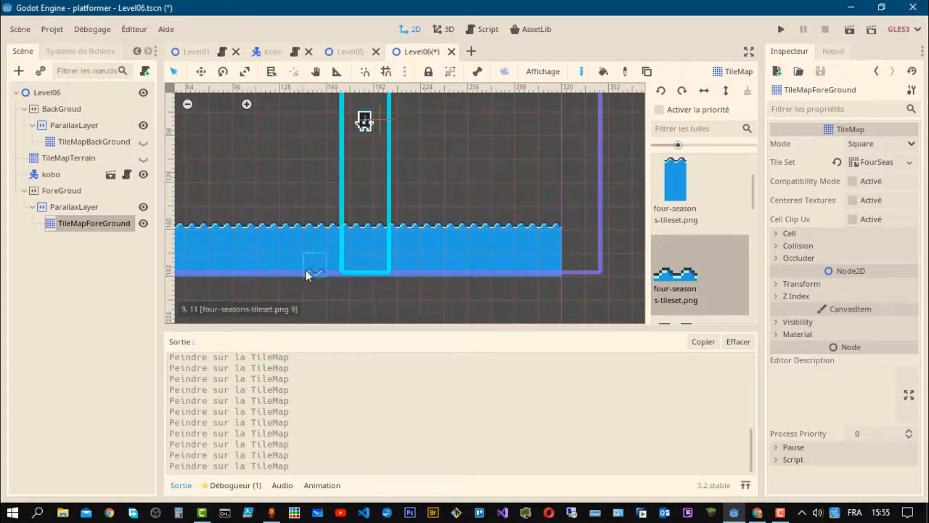
- Make the TileMapTerrain and TileMapBackGround nodes visible again
{"action": "scroll", "coordinate": [307, 272], "scroll_direction": "down", "scroll_amount": 11}
{"action": "middle_click_drag", "start_coordinate": [438, 193], "coordinate": [503, 203]}
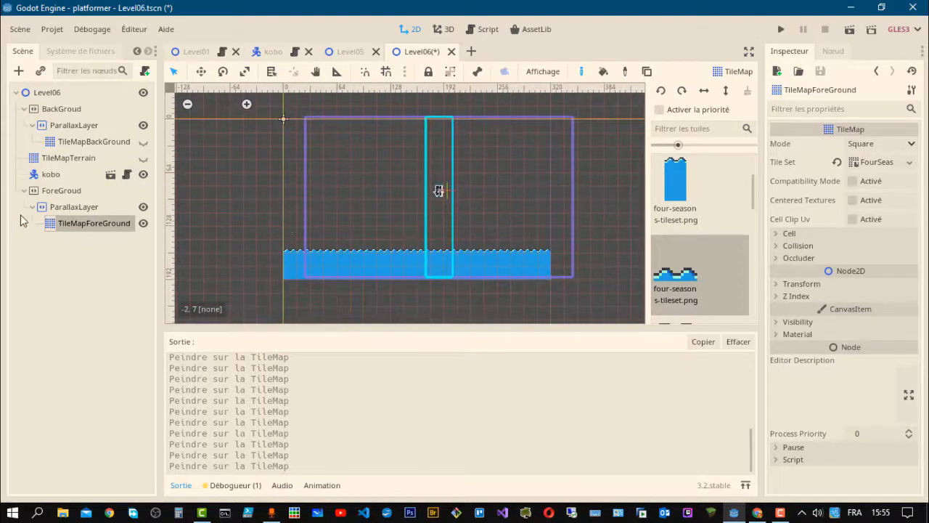
{"action": "left_click", "coordinate": [143, 158]}
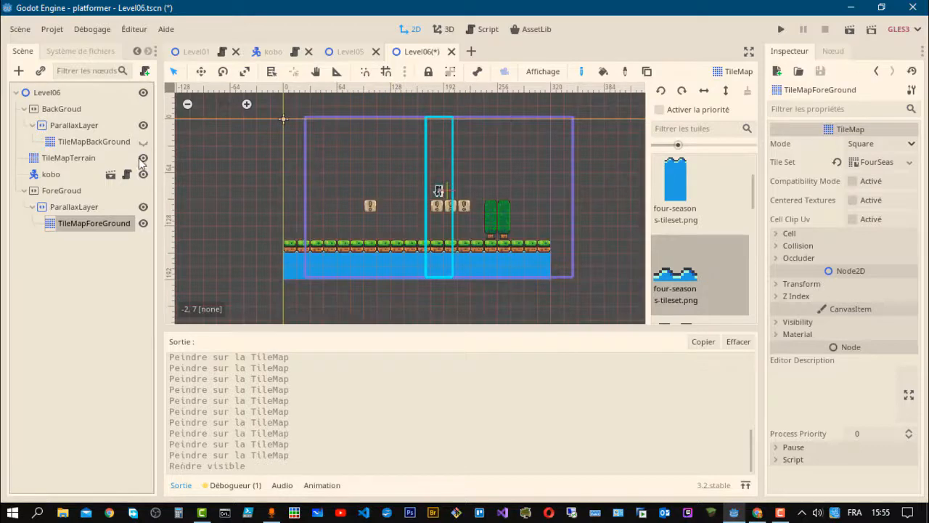
{"action": "left_click", "coordinate": [143, 142]}
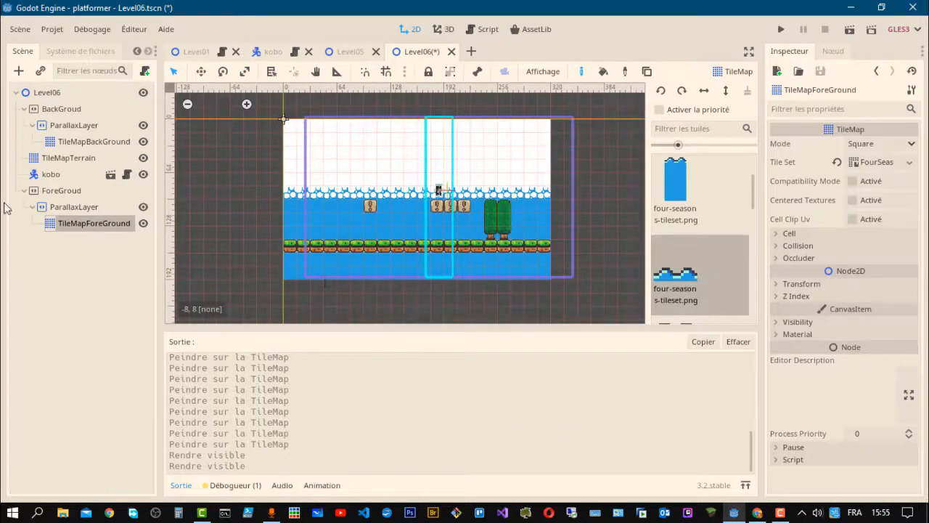
- Run the current scene, walk the character in both directions to check the foreground water, and close the game
{"action": "left_click", "coordinate": [850, 30]}
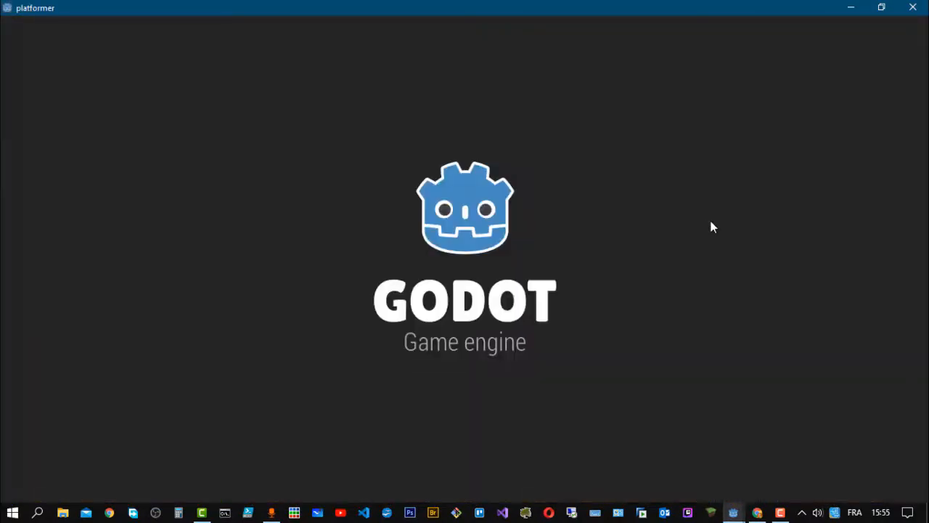
{"action": "key", "text": "Right"}
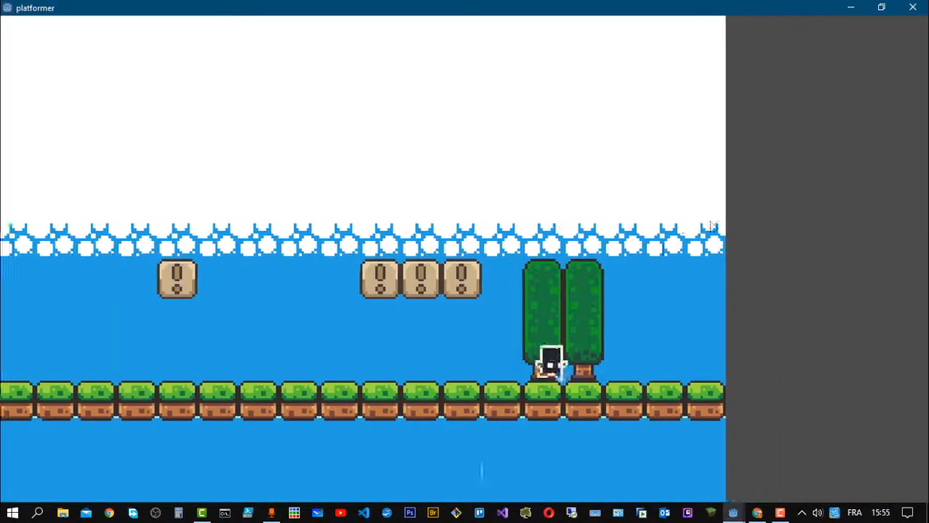
{"action": "key", "text": "Left"}
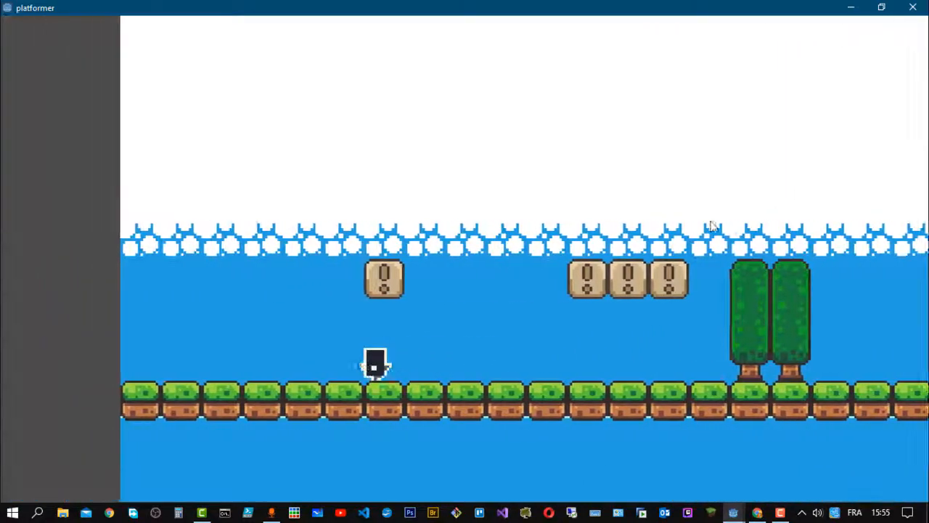
{"action": "key", "text": "Right"}
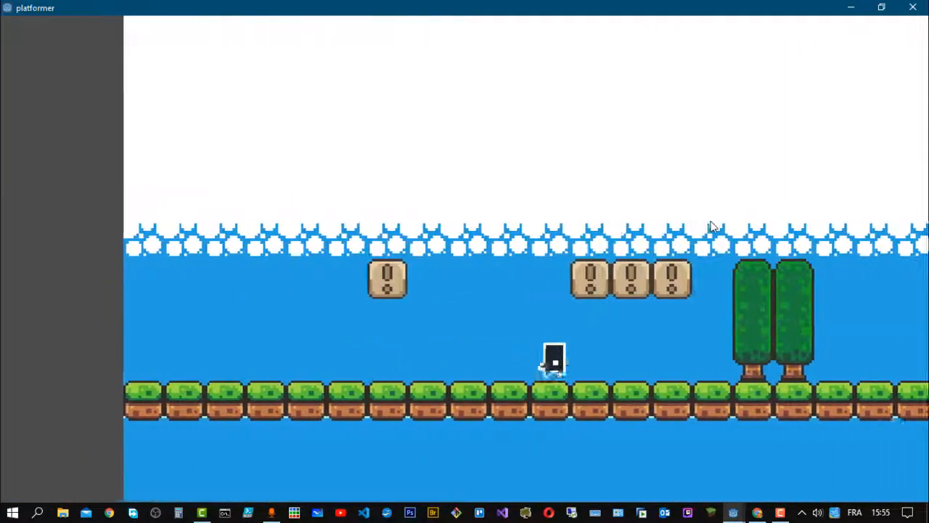
{"action": "key", "text": "Right"}
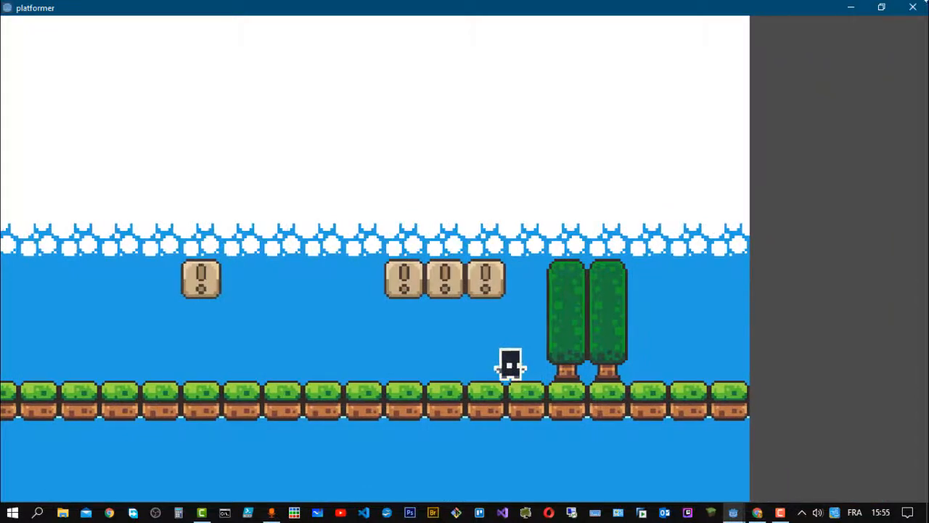
{"action": "left_click", "coordinate": [912, 7]}
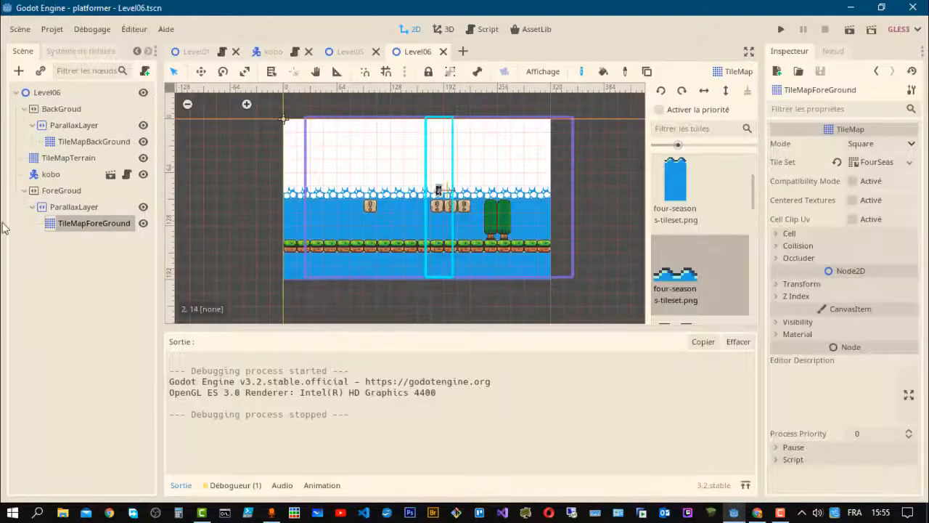
- Set the Layer value of the ForeGroud parallax node to 2
{"action": "left_click", "coordinate": [84, 208]}
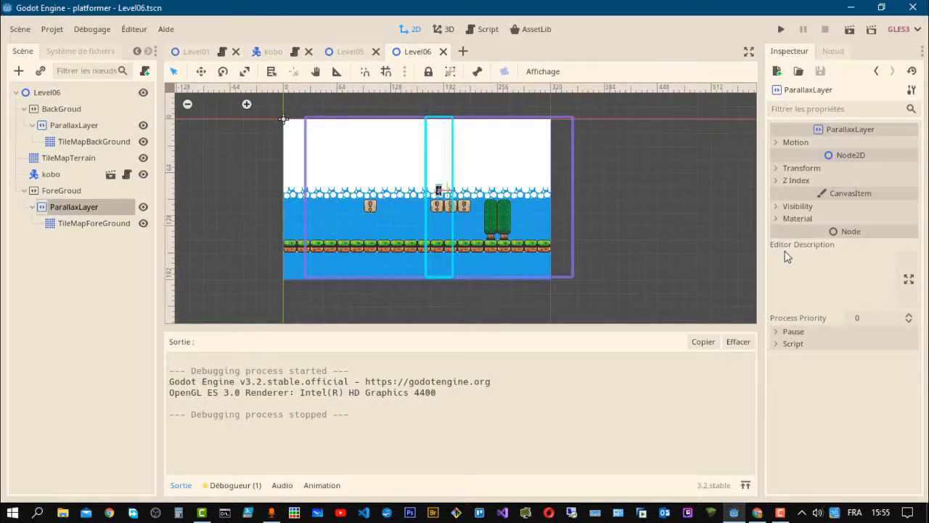
{"action": "left_click", "coordinate": [70, 191]}
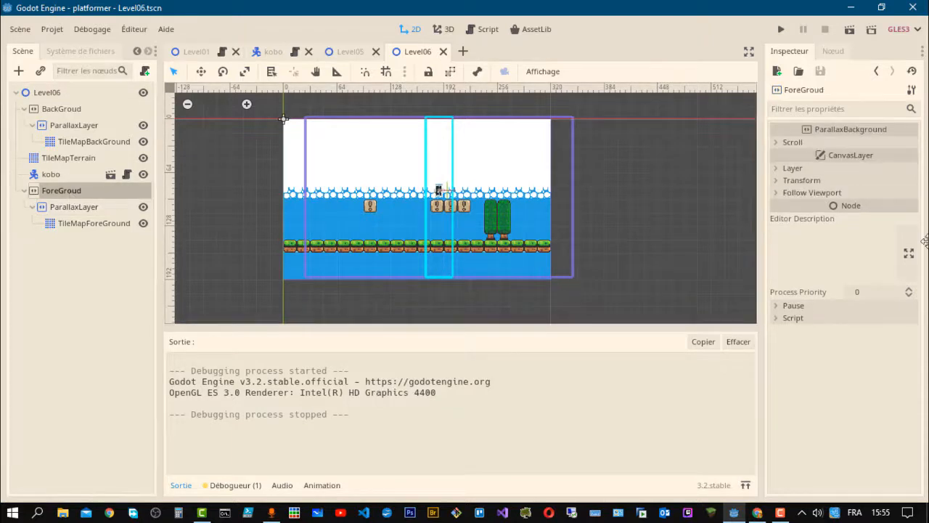
{"action": "left_click", "coordinate": [778, 168]}
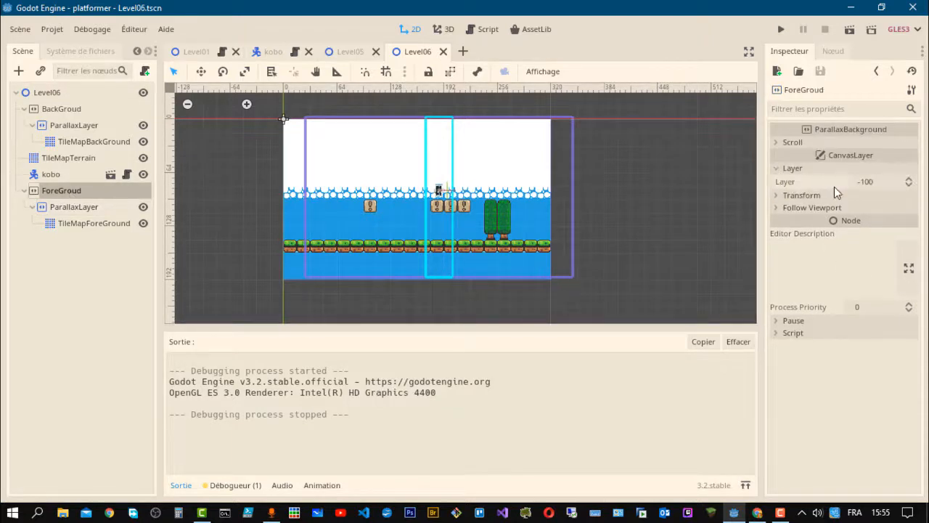
{"action": "left_click", "coordinate": [871, 182]}
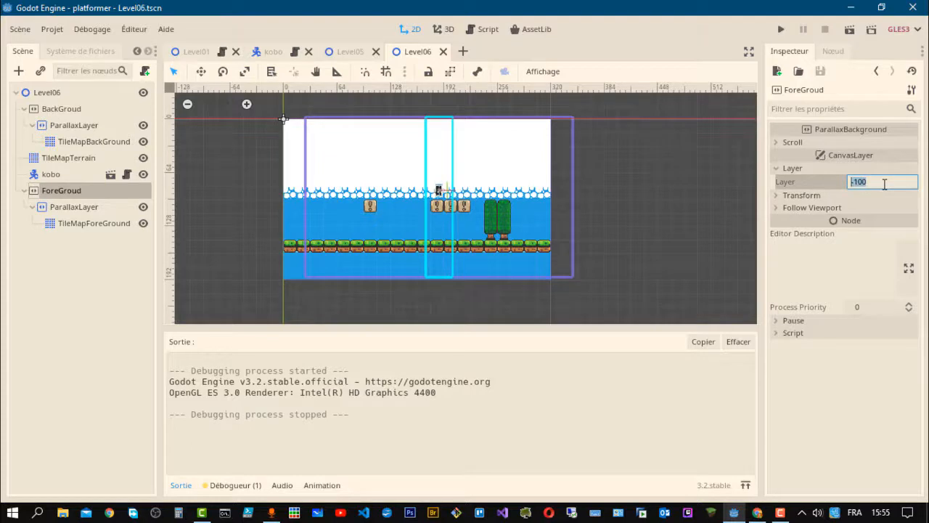
{"action": "type", "text": "2"}
{"action": "left_click", "coordinate": [860, 167]}
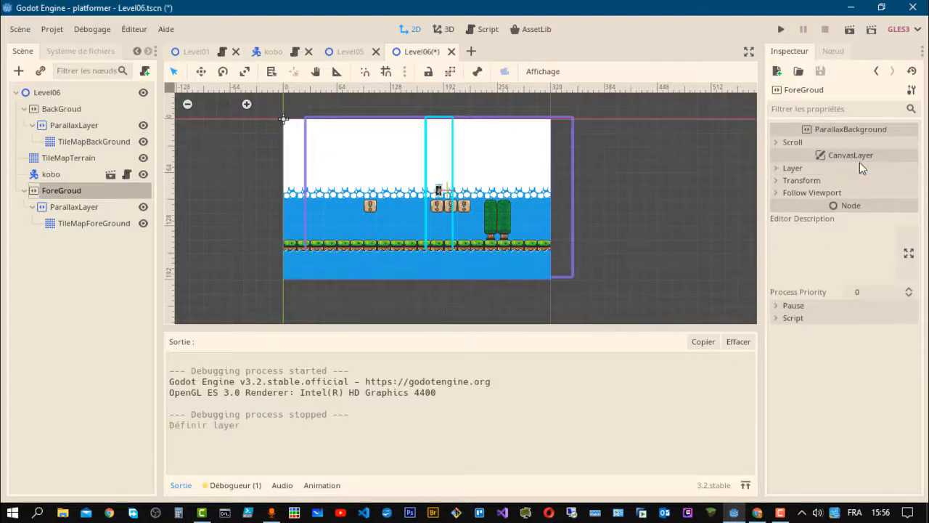
- Set the Layer value of the BackGroud parallax node to -1 and save the scene
{"action": "left_click", "coordinate": [80, 162]}
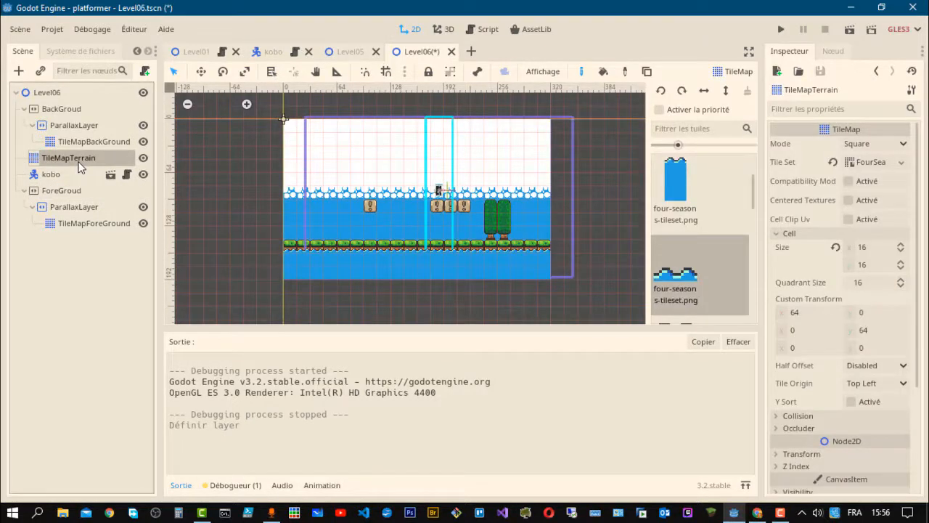
{"action": "left_click", "coordinate": [72, 109]}
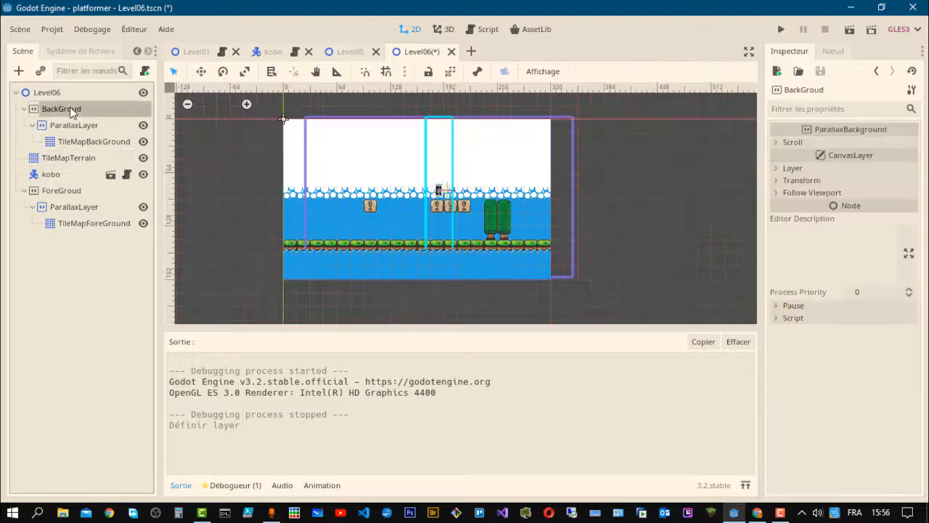
{"action": "left_click", "coordinate": [787, 168]}
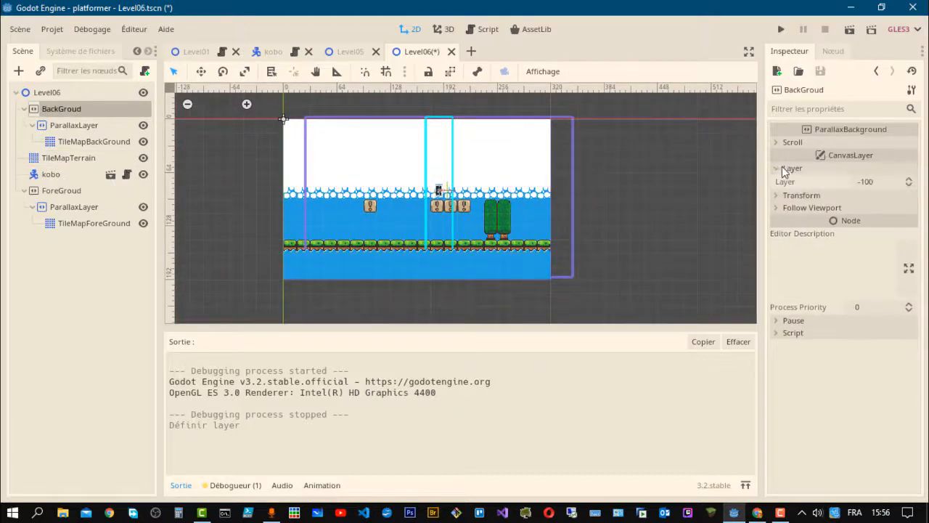
{"action": "left_click", "coordinate": [881, 181]}
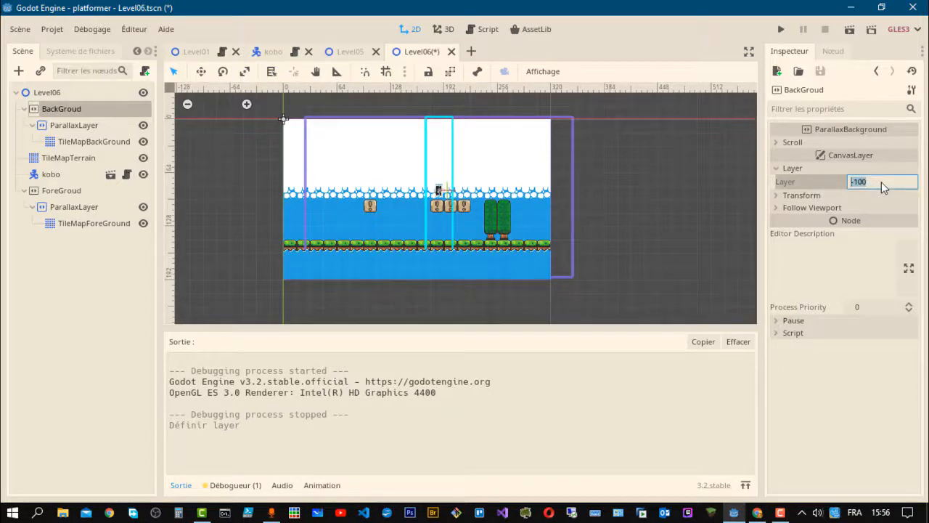
{"action": "key", "text": "BackSpace"}
{"action": "type", "text": "-"}
{"action": "type", "text": "5"}
{"action": "left_click", "coordinate": [823, 171]}
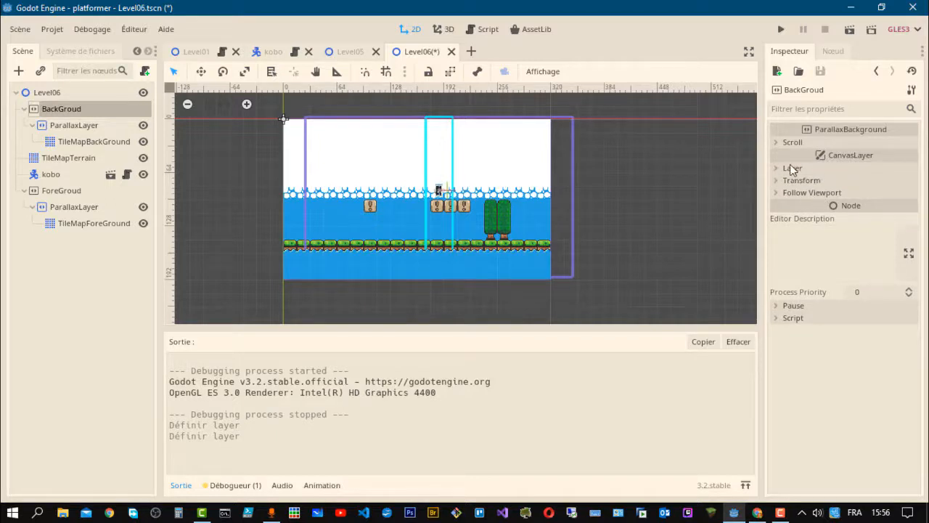
{"action": "left_click", "coordinate": [793, 168]}
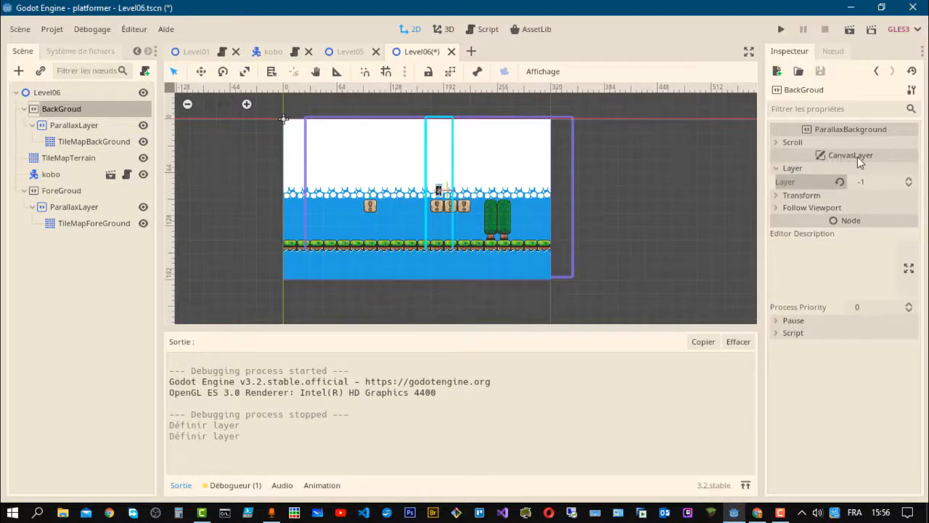
{"action": "key", "text": "ctrl+s"}
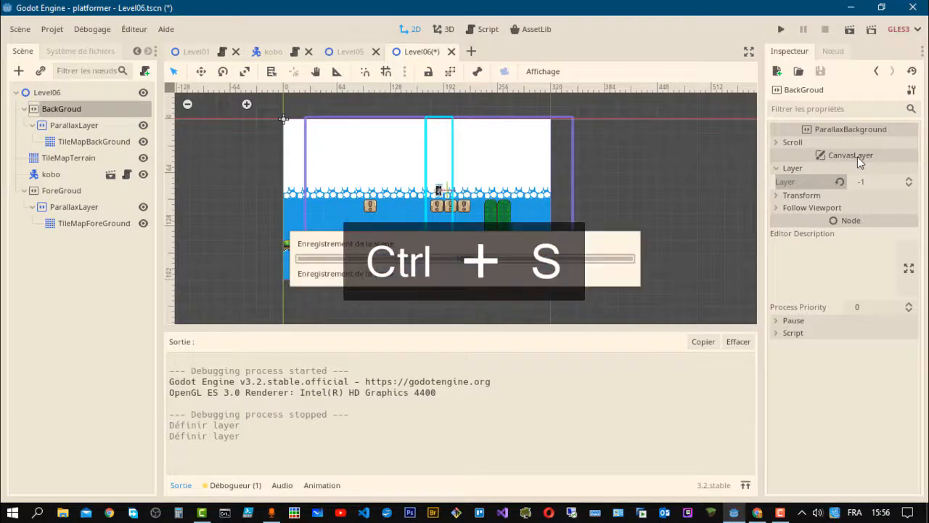
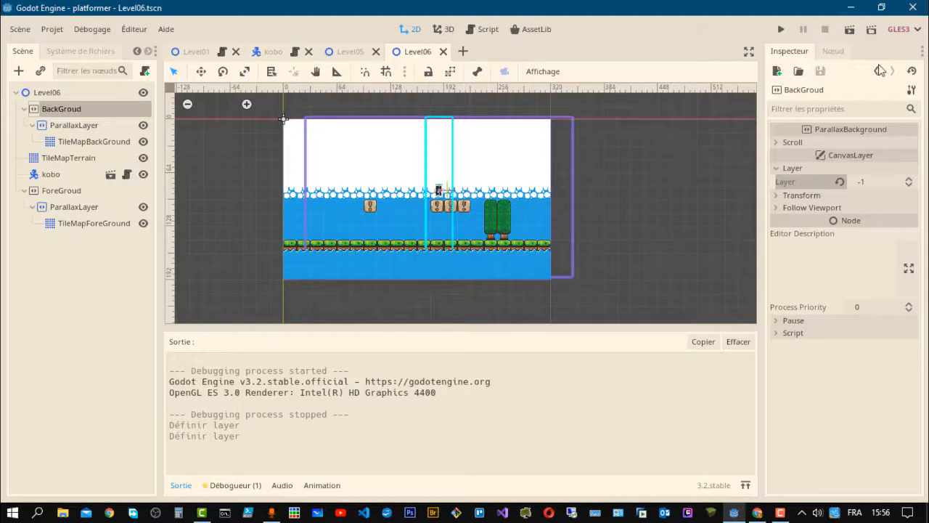
- Run the scene again and walk the character back and forth to check the waves in front of the terrain
{"action": "left_click", "coordinate": [849, 29]}
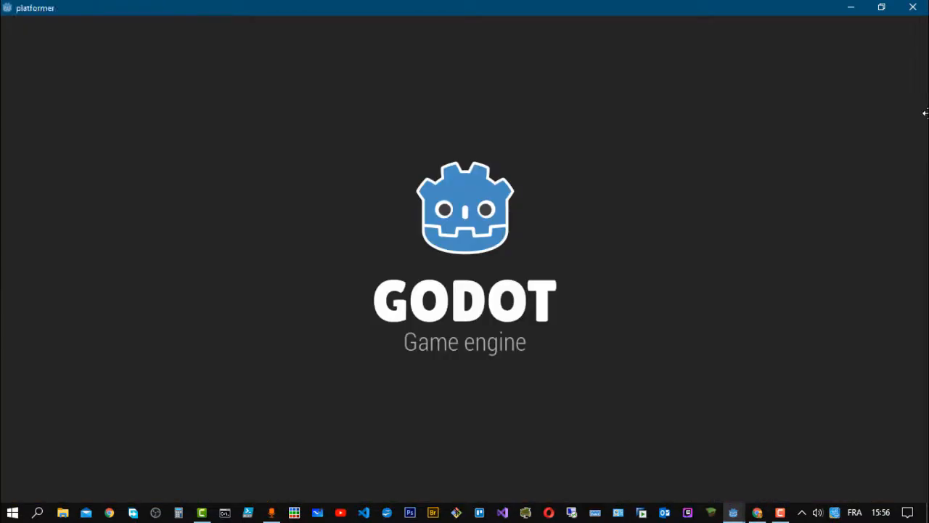
{"action": "key", "text": "Right"}
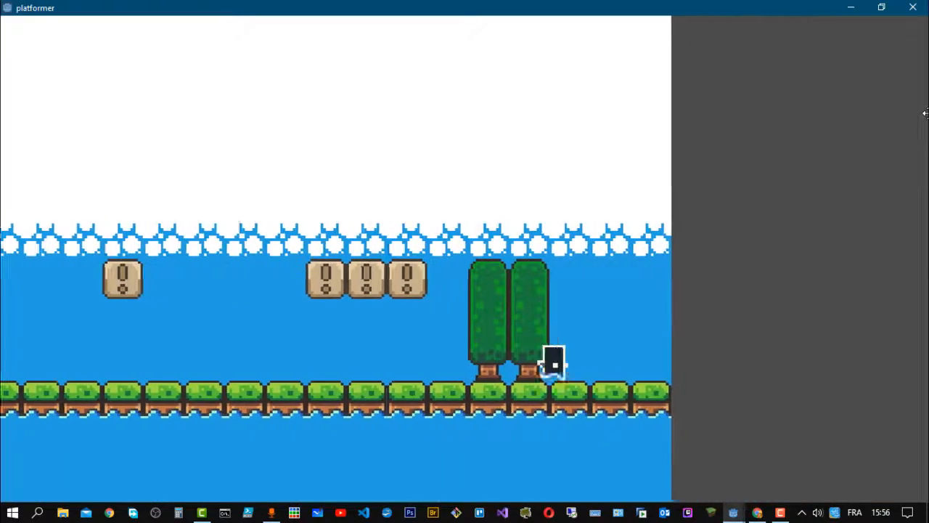
{"action": "key", "text": "Left"}
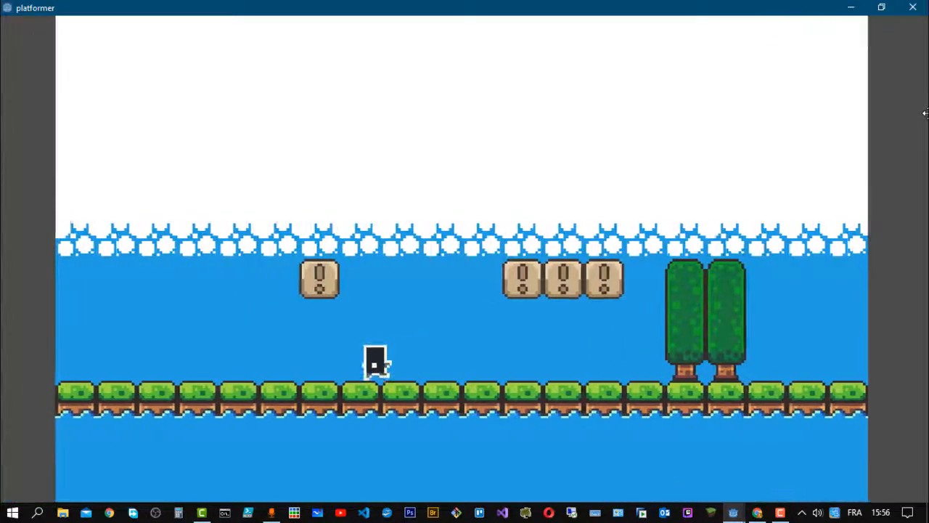
{"action": "key", "text": "Right"}
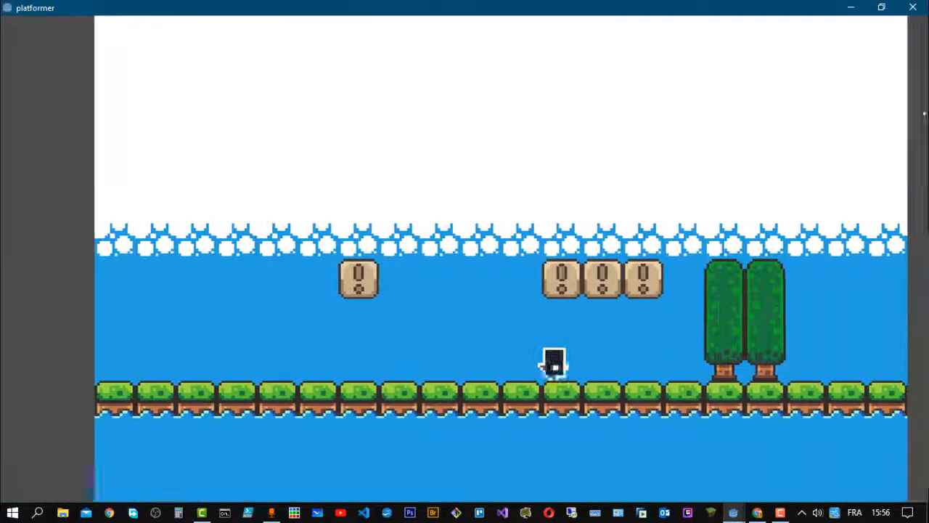
{"action": "key", "text": "Left"}
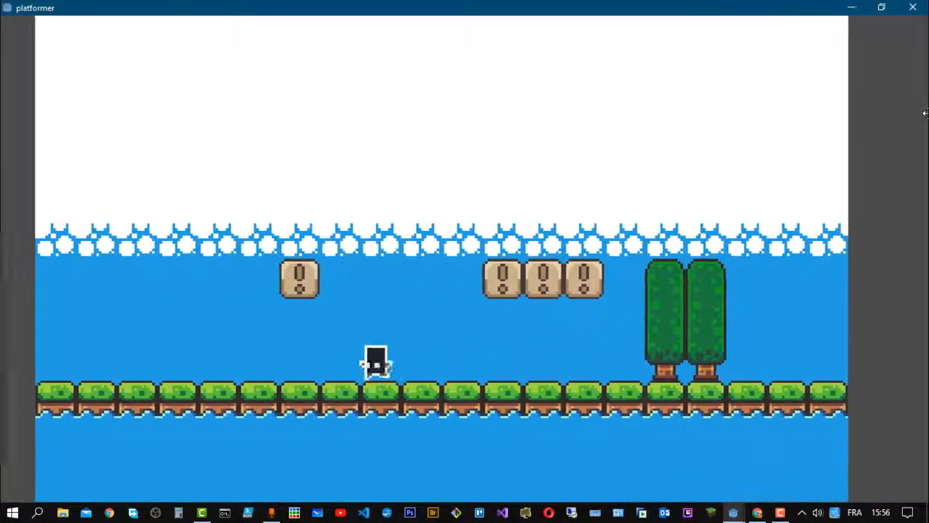
- Walk the character in both directions to check the level's edges, and close the game
{"action": "key", "text": "Right"}
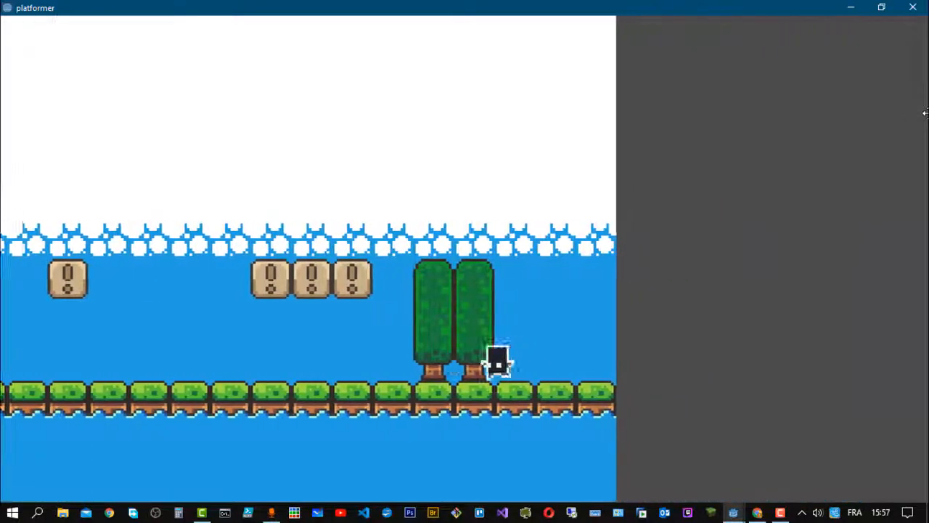
{"action": "key", "text": "Left"}
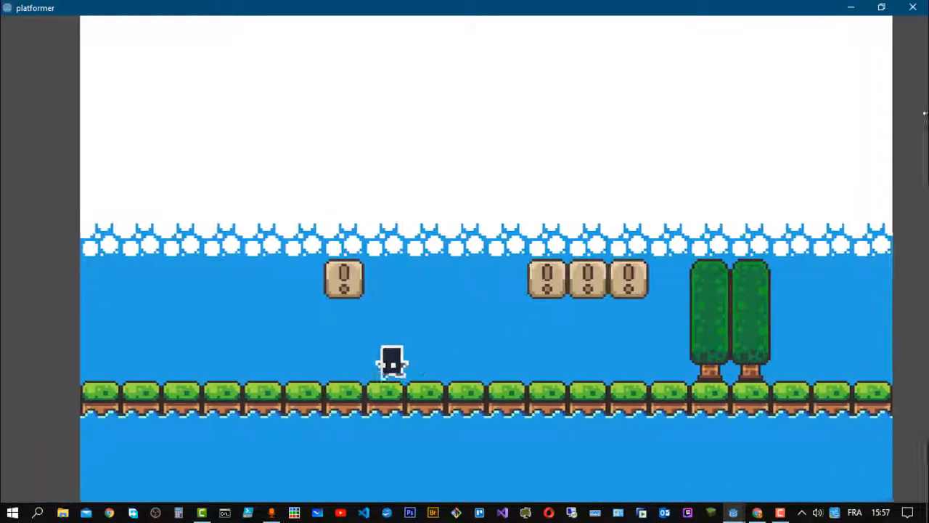
{"action": "left_click", "coordinate": [915, 7]}
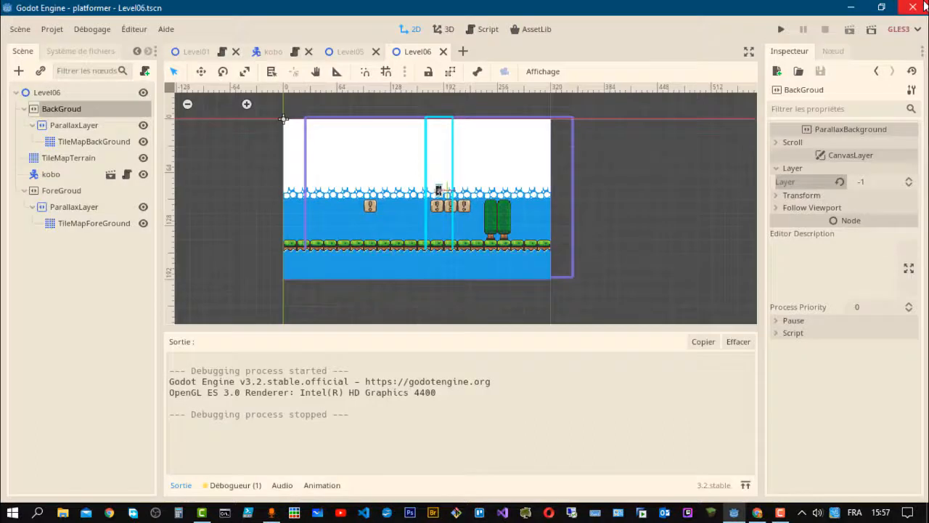
- Set the horizontal motion Mirroring of the ParallaxLayer under BackGroud to 320
{"action": "left_click", "coordinate": [86, 127]}
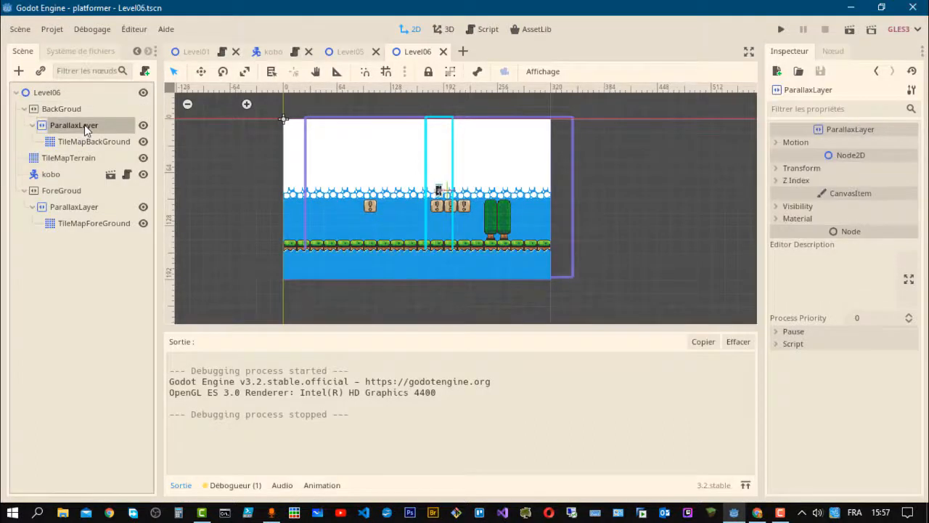
{"action": "left_click", "coordinate": [777, 142]}
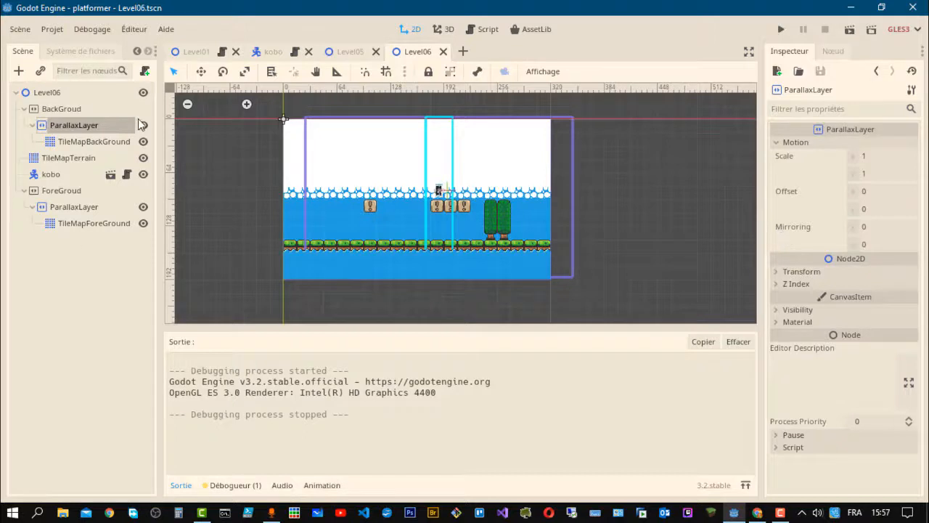
{"action": "left_click", "coordinate": [872, 226]}
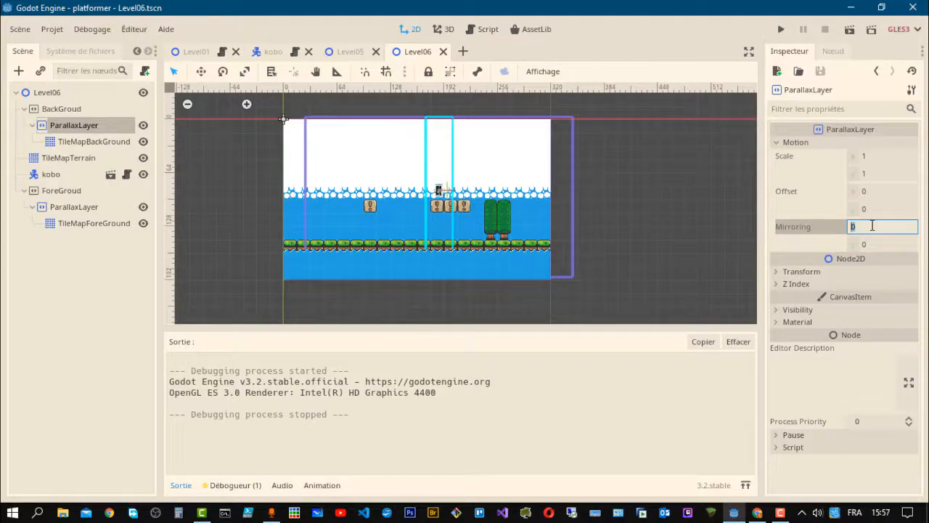
{"action": "type", "text": "320"}
{"action": "left_click", "coordinate": [884, 212]}
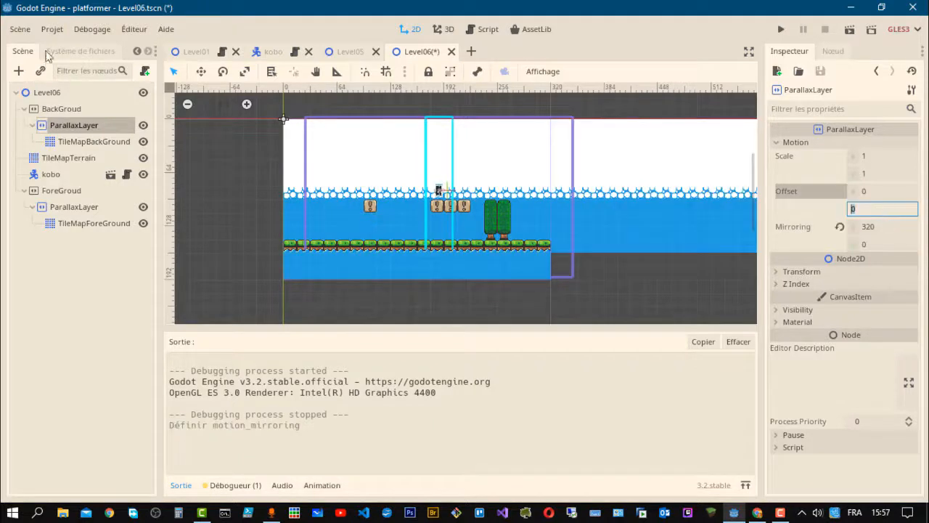
- Check the display window's width and height in the project settings, and close them
{"action": "left_click", "coordinate": [55, 30]}
{"action": "left_click", "coordinate": [63, 48]}
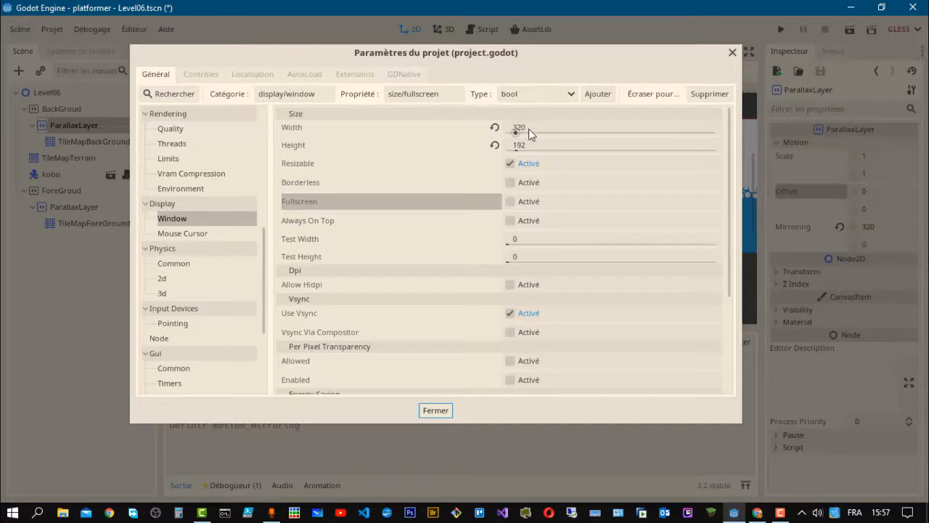
{"action": "left_click", "coordinate": [438, 411]}
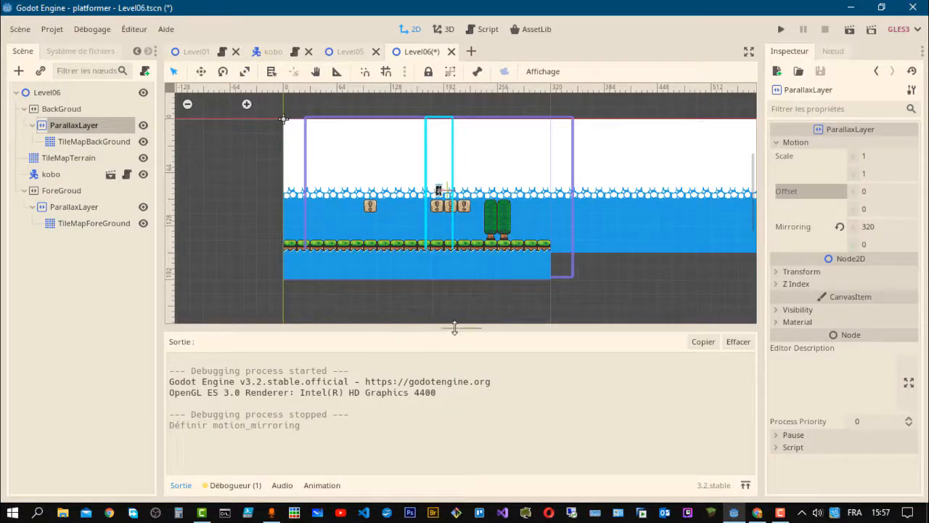
- Set the horizontal motion Mirroring of the ParallaxLayer under ForeGroud to 320
{"action": "left_click_drag", "start_coordinate": [460, 328], "coordinate": [608, 334]}
{"action": "scroll", "coordinate": [634, 289], "scroll_direction": "down", "scroll_amount": 5}
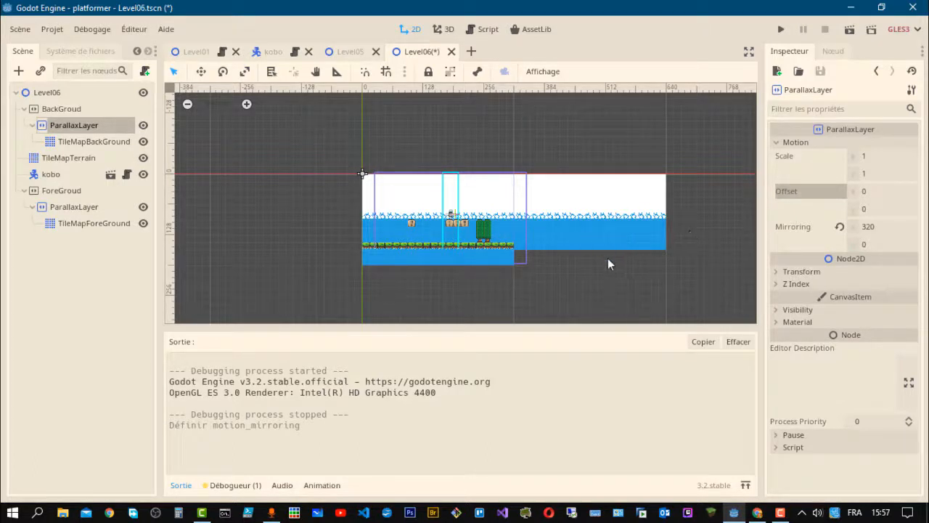
{"action": "left_click", "coordinate": [475, 260]}
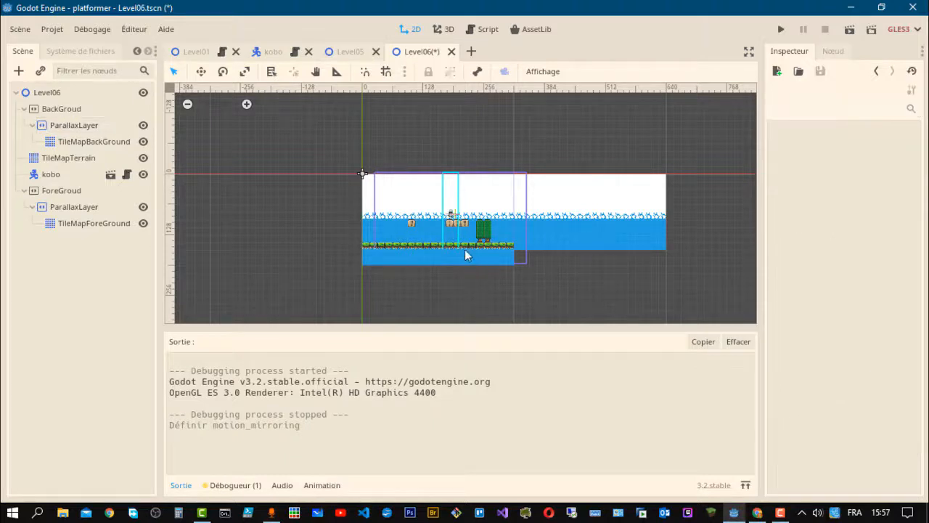
{"action": "left_click", "coordinate": [102, 208]}
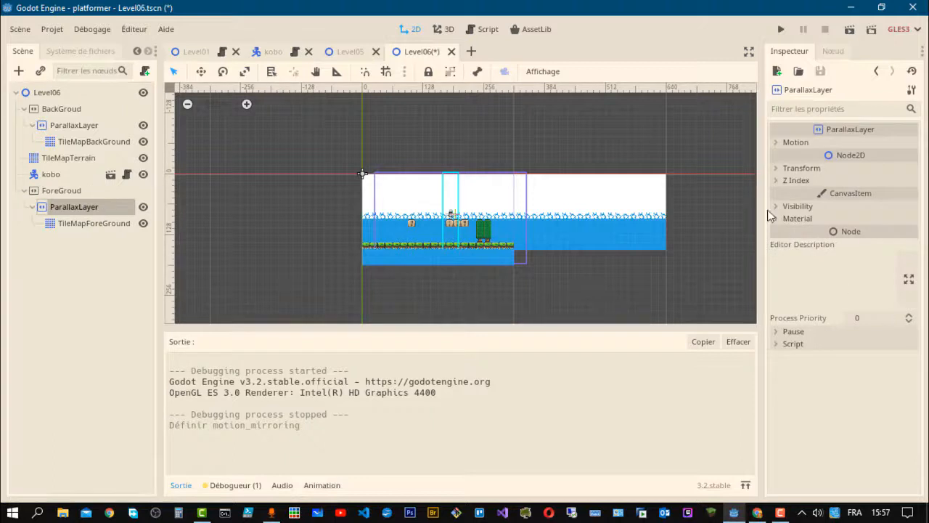
{"action": "left_click", "coordinate": [772, 145]}
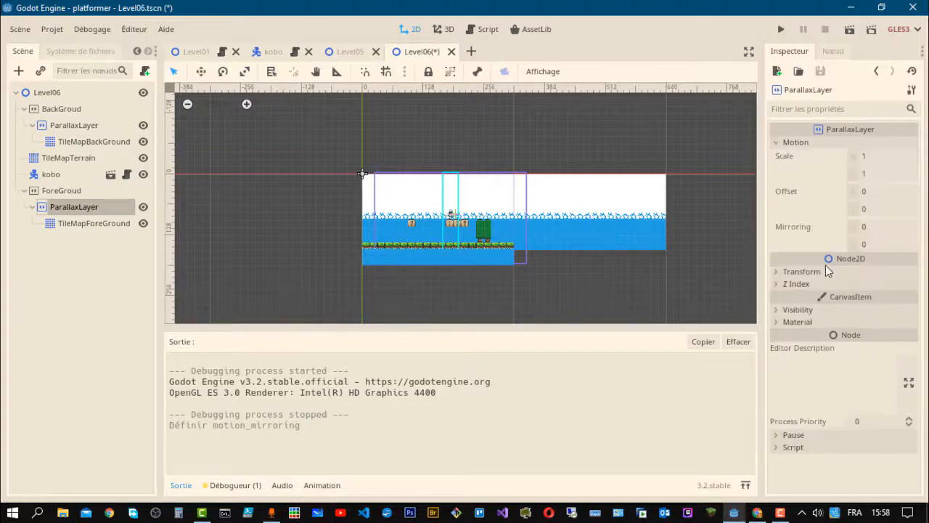
{"action": "left_click", "coordinate": [883, 229]}
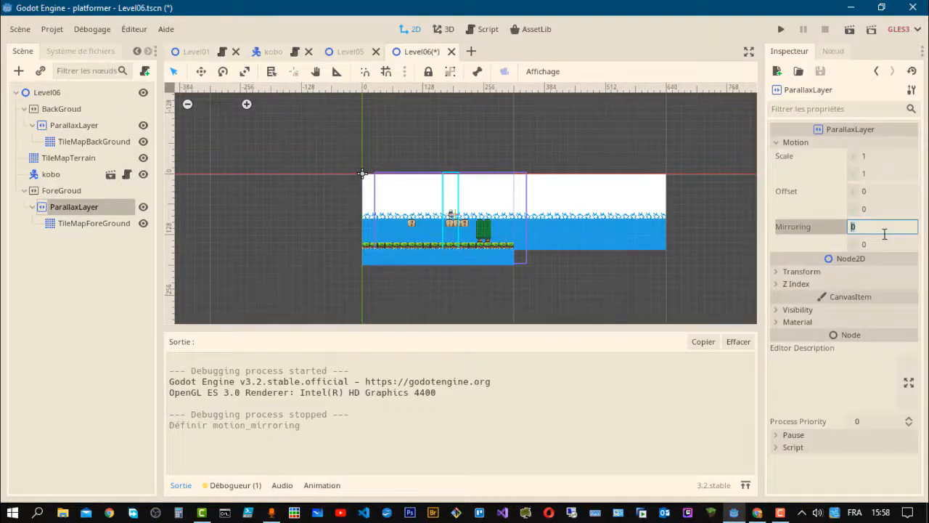
{"action": "type", "text": "320"}
{"action": "key", "text": "Return"}
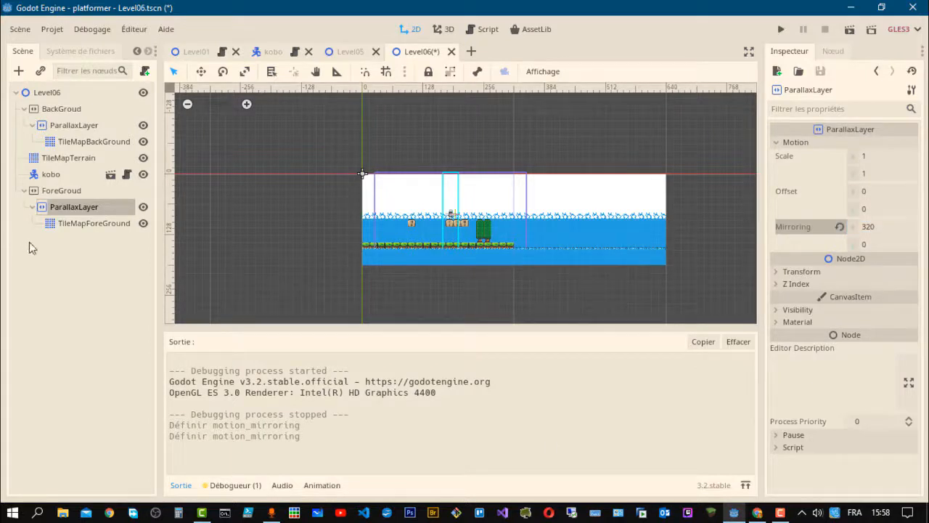
{"action": "left_click", "coordinate": [780, 321]}
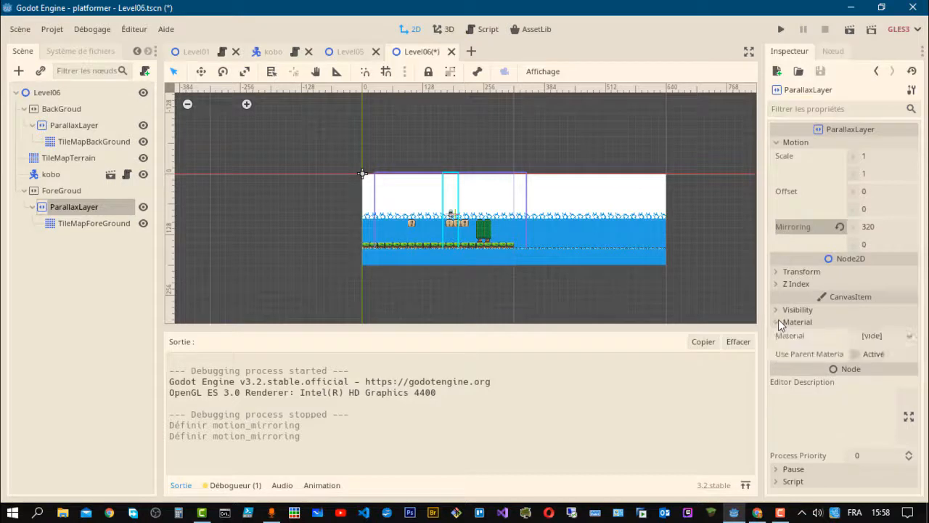
{"action": "left_click", "coordinate": [880, 336]}
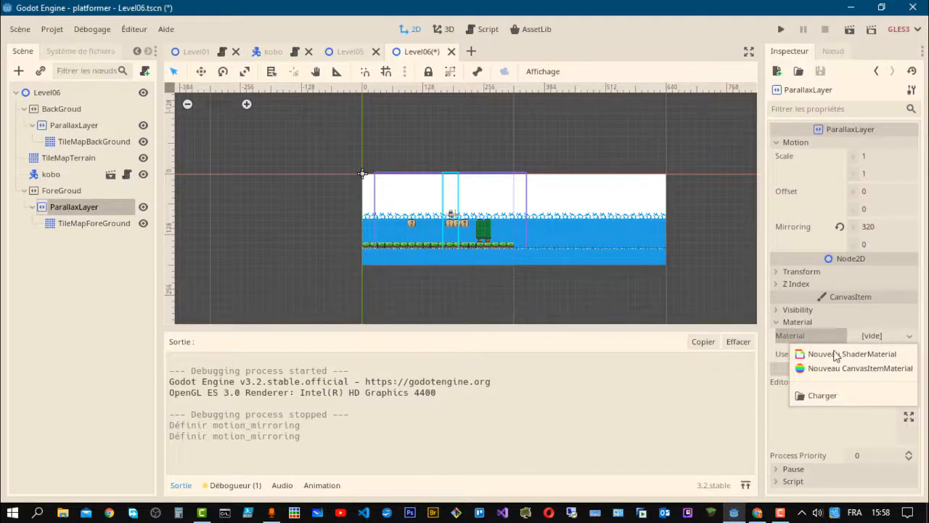
{"action": "left_click", "coordinate": [776, 338]}
- Tint the ParallaxLayer under ForeGroud with the blue Modulate color 5dacdc and save the scene
{"action": "left_click", "coordinate": [780, 310]}
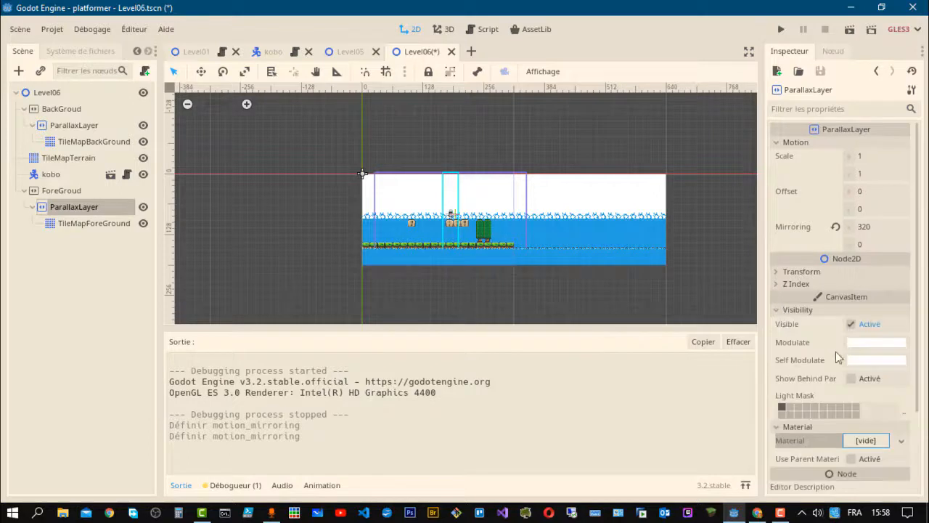
{"action": "left_click", "coordinate": [876, 342]}
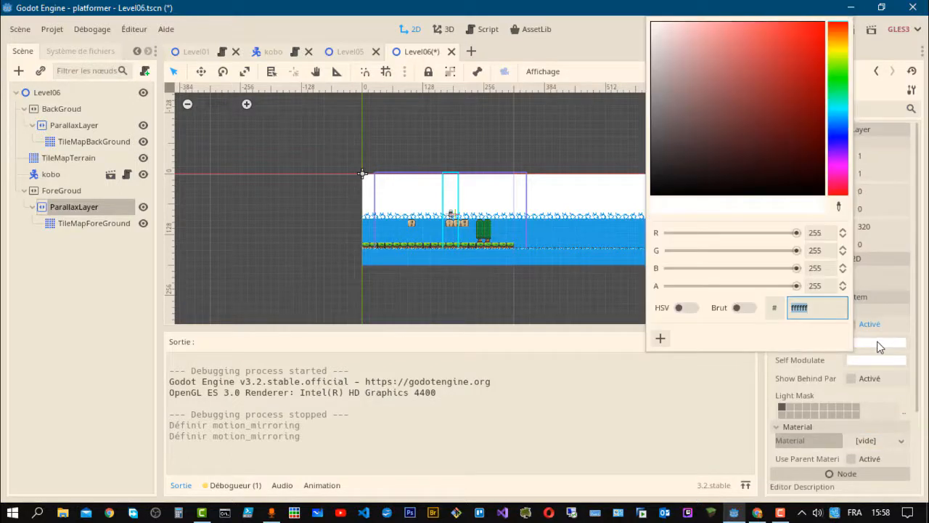
{"action": "left_click", "coordinate": [837, 120]}
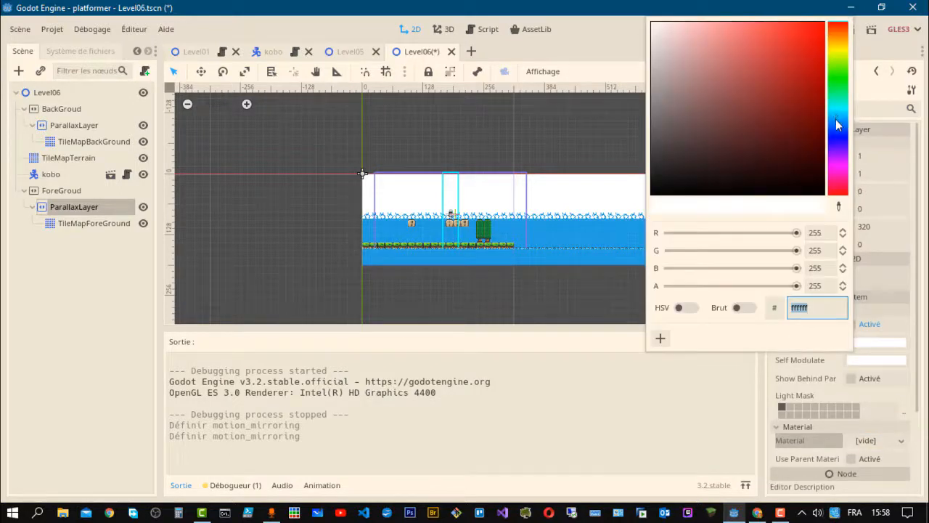
{"action": "left_click", "coordinate": [781, 44]}
{"action": "left_click", "coordinate": [750, 49]}
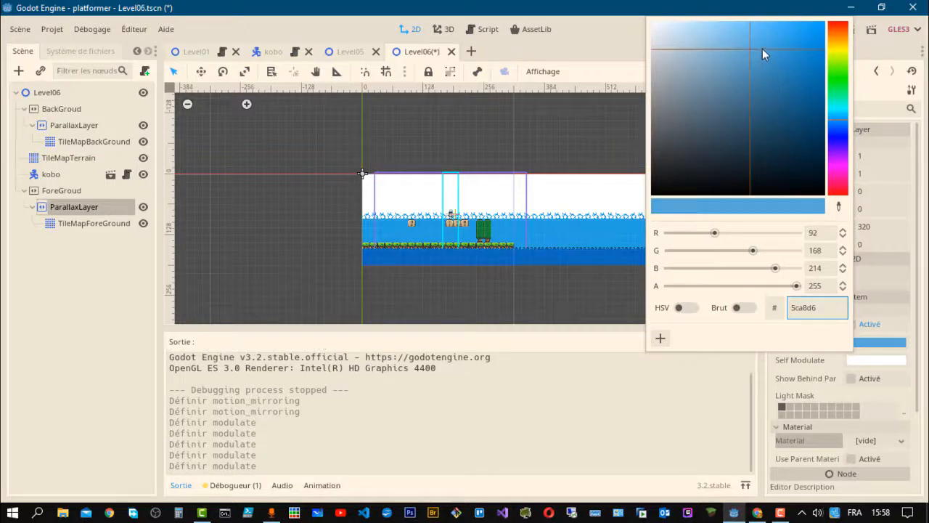
{"action": "left_click", "coordinate": [774, 37]}
{"action": "left_click", "coordinate": [740, 61]}
{"action": "left_click", "coordinate": [741, 47]}
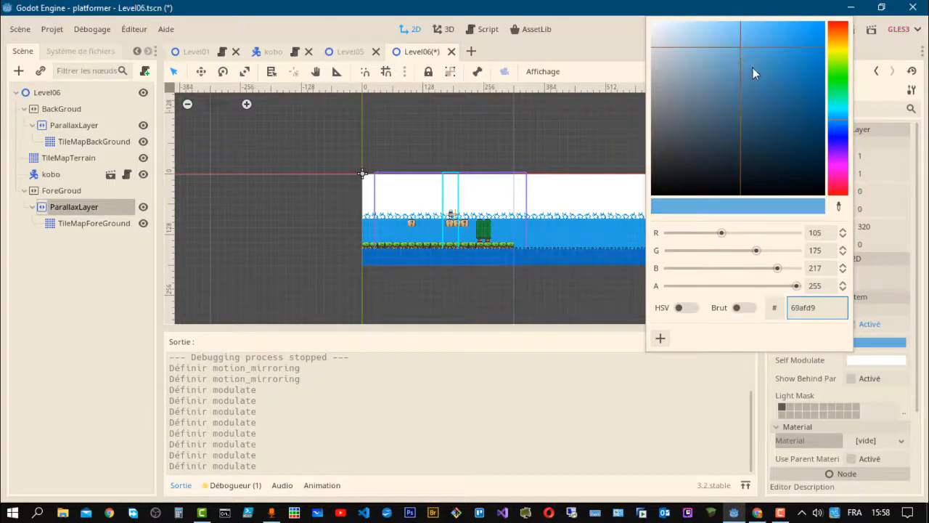
{"action": "left_click", "coordinate": [752, 69]}
{"action": "left_click", "coordinate": [752, 45]}
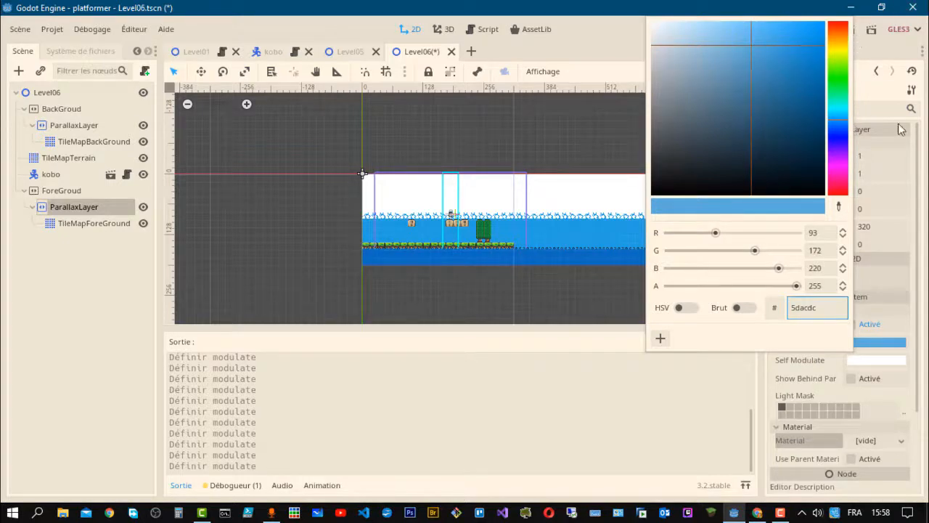
{"action": "left_click", "coordinate": [905, 342]}
{"action": "left_click", "coordinate": [905, 342]}
{"action": "left_click", "coordinate": [74, 264]}
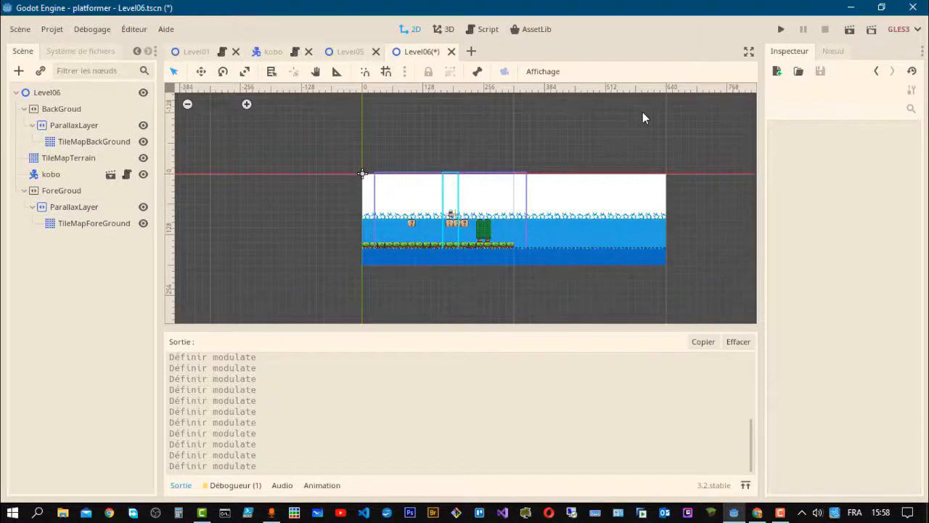
{"action": "key", "text": "ctrl+s"}
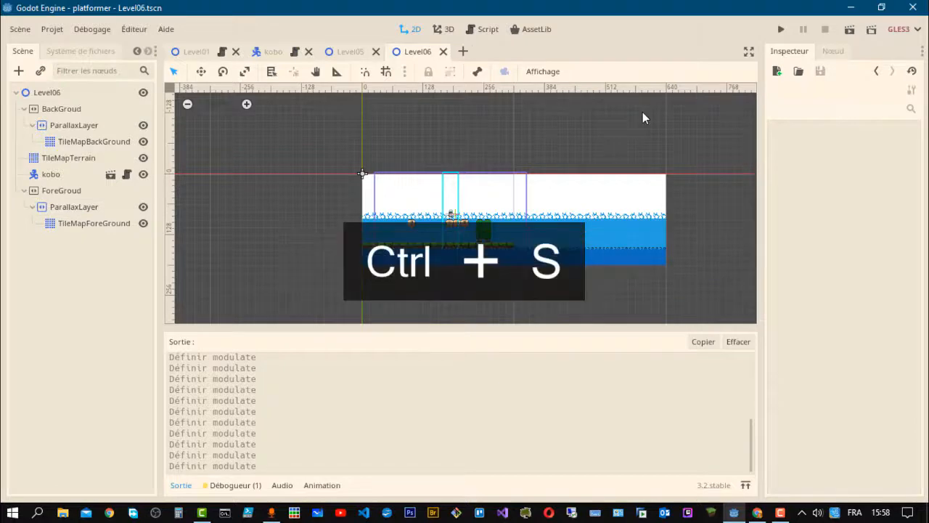
- Run the current scene, walk and jump across the terrain to check the mirrored background and tinted water, and close the game
{"action": "left_click", "coordinate": [849, 30]}
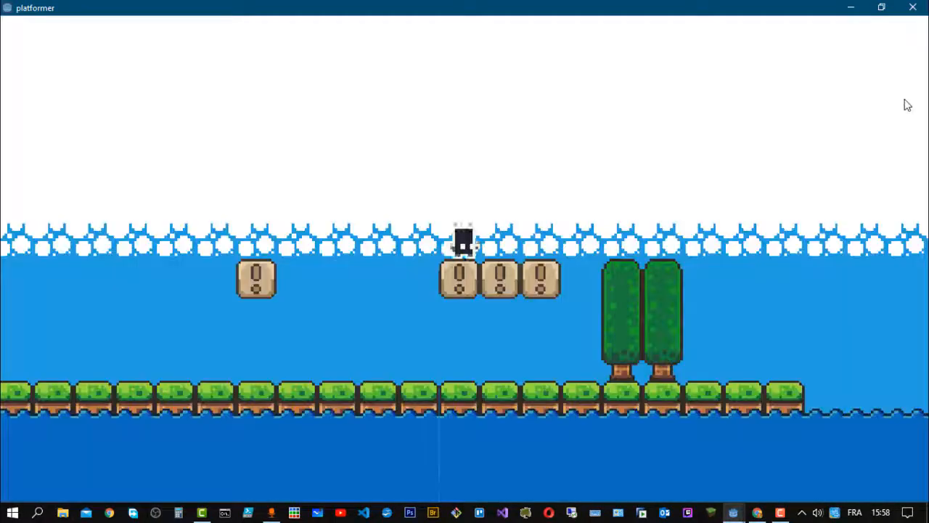
{"action": "key", "text": "Right"}
{"action": "key", "text": "Left"}
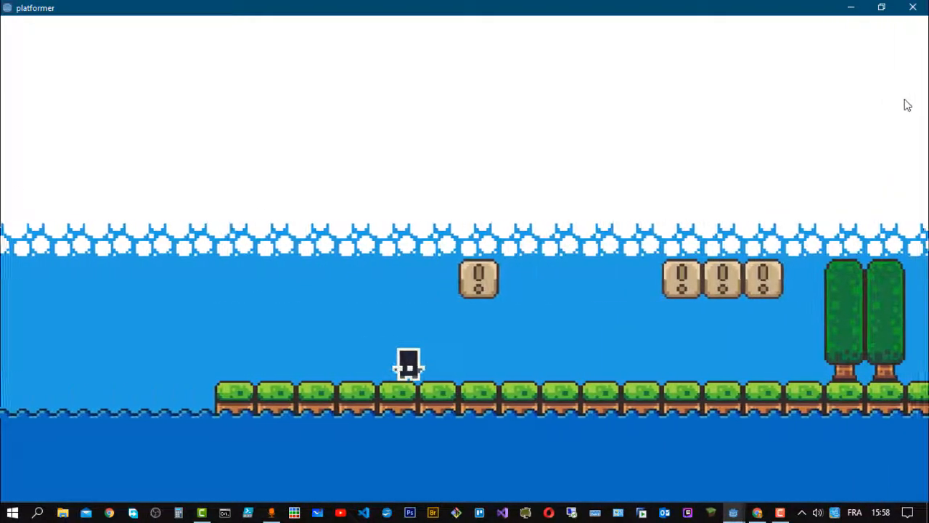
{"action": "key", "text": "Right"}
{"action": "key", "text": "Right"}
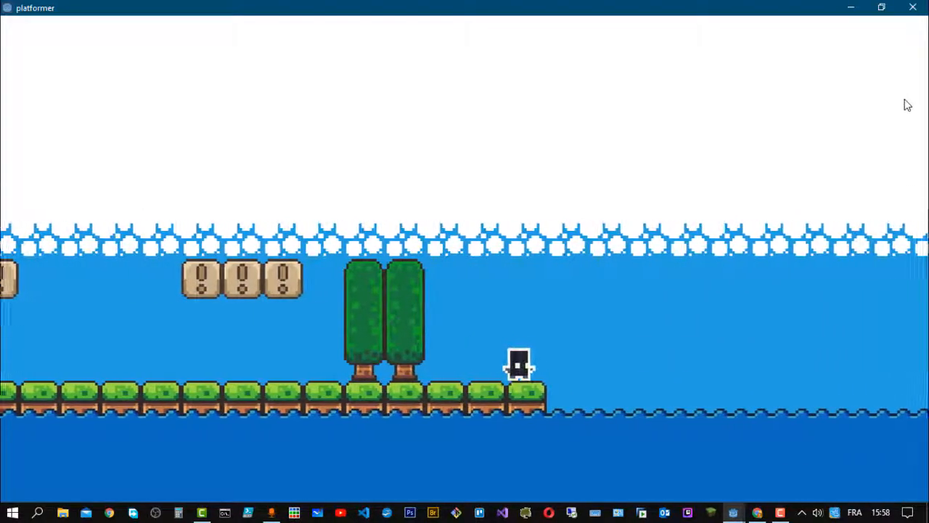
{"action": "key", "text": "Left"}
{"action": "key", "text": "Up"}
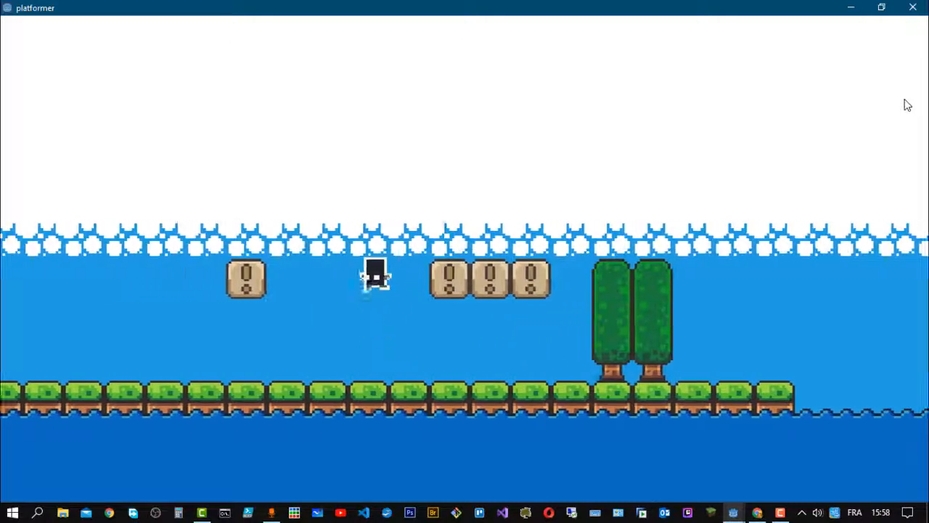
{"action": "key", "text": "Right"}
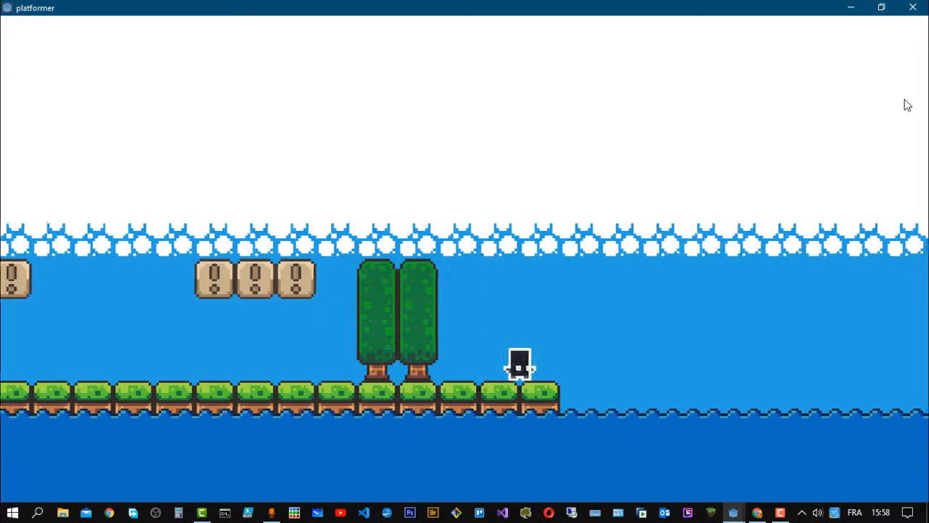
{"action": "key", "text": "Left"}
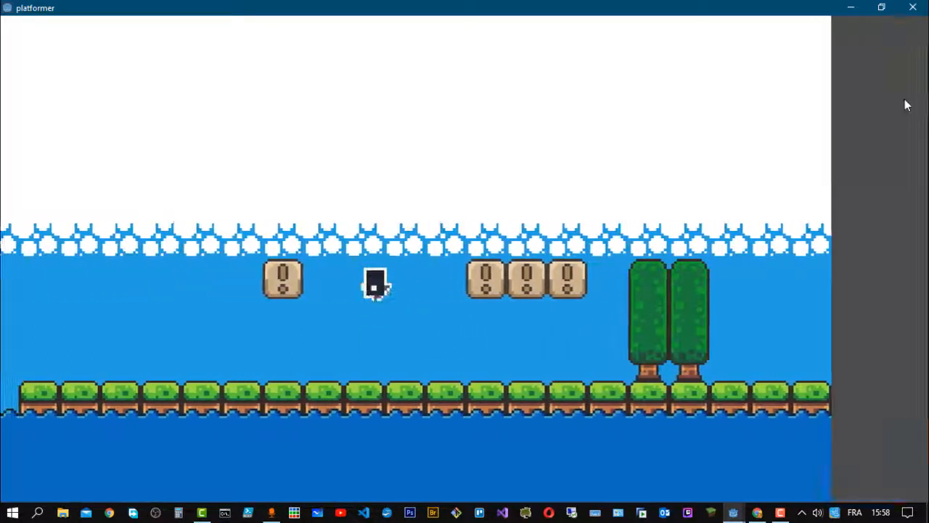
{"action": "key", "text": "Right"}
{"action": "key", "text": "Right"}
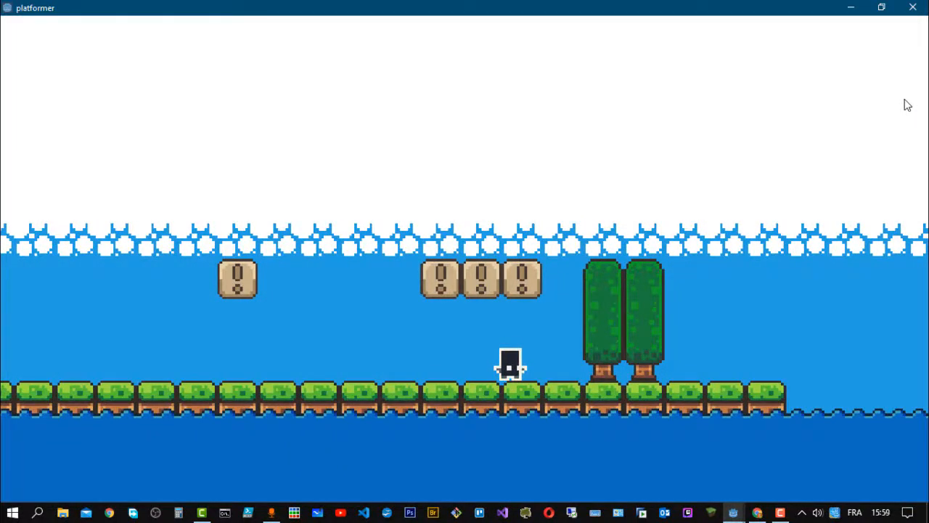
{"action": "key", "text": "Left"}
{"action": "left_click", "coordinate": [908, 11]}
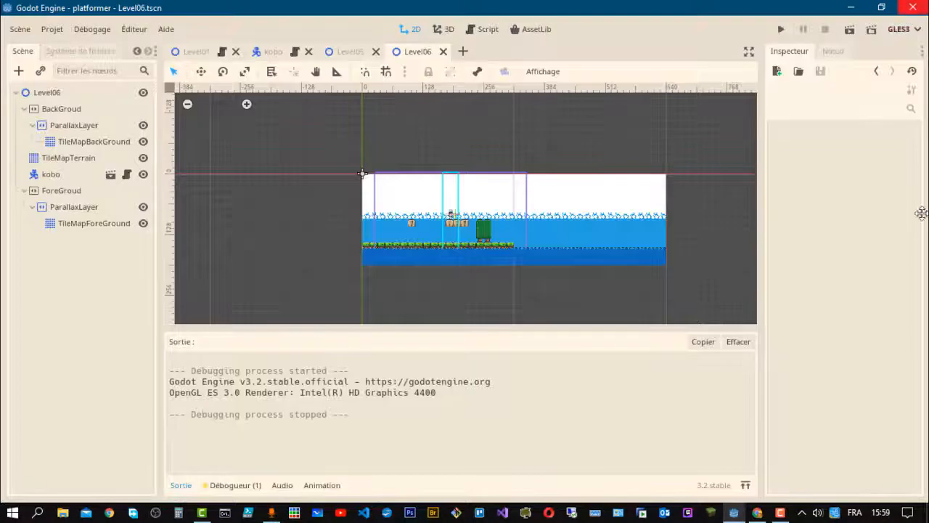
- Select TileMapTerrain and hide TileMapBackGround and the ParallaxLayer under ForeGroud to isolate the terrain
{"action": "left_click", "coordinate": [69, 162]}
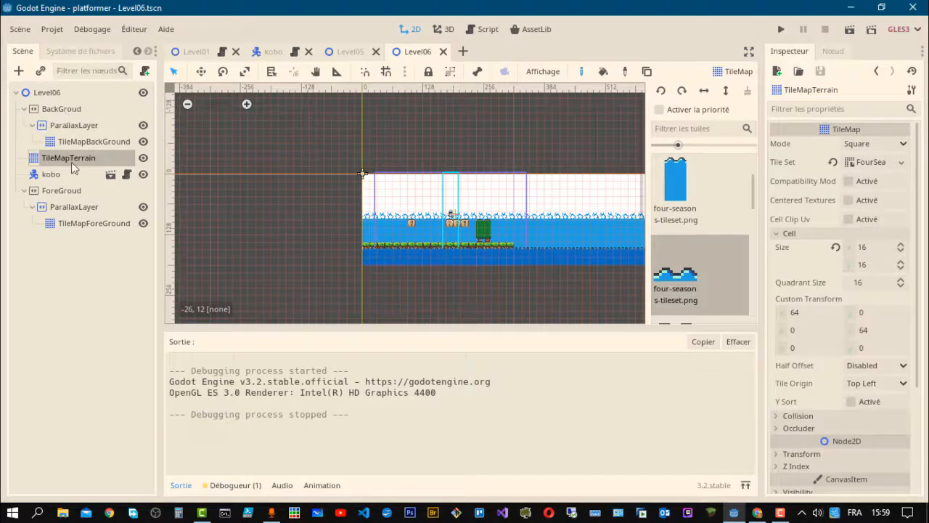
{"action": "left_click", "coordinate": [143, 141]}
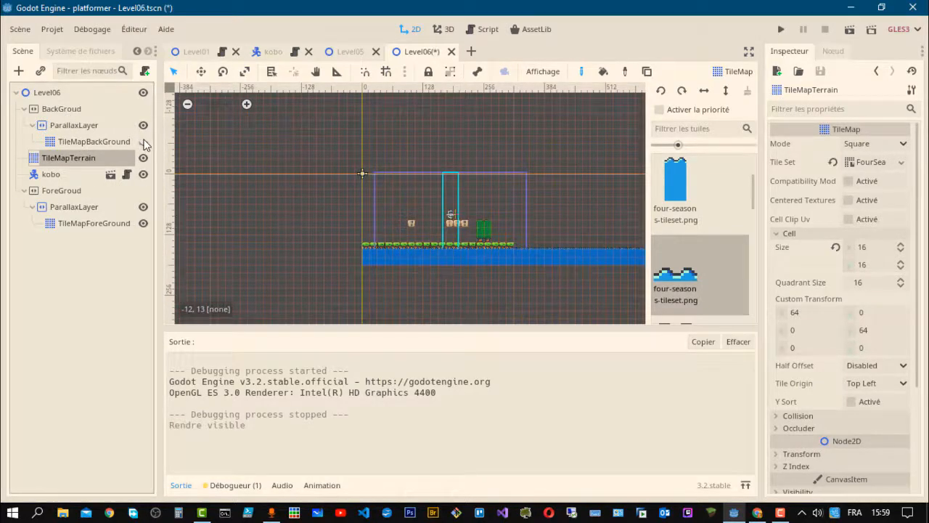
{"action": "left_click", "coordinate": [143, 208]}
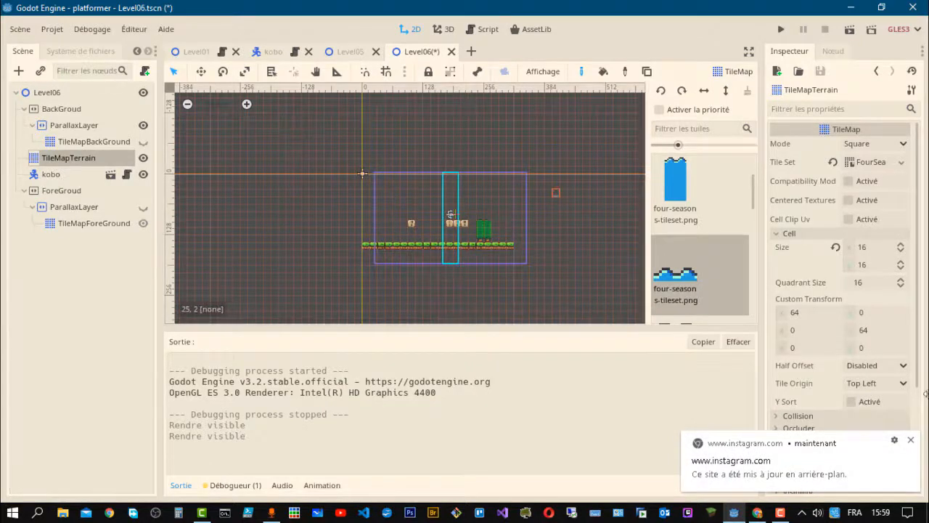
{"action": "left_click", "coordinate": [913, 439]}
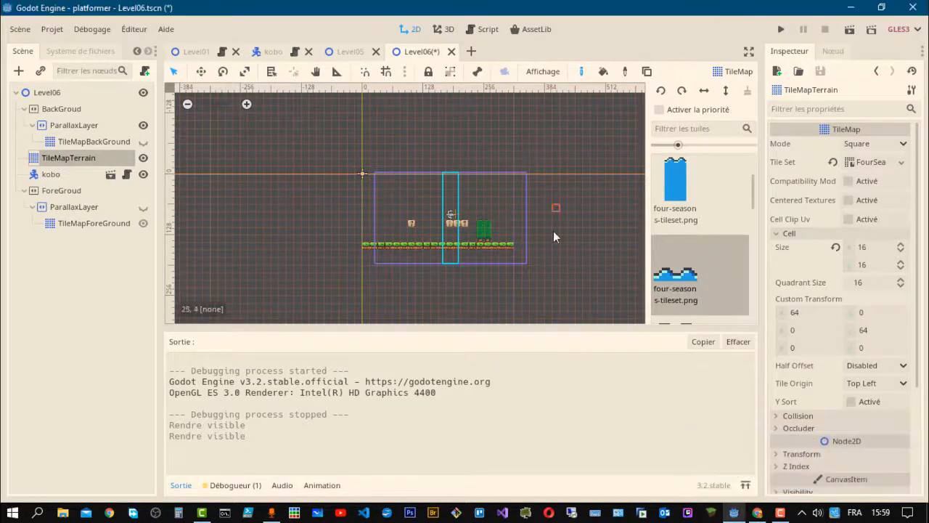
- Copy the entire row of ground tiles in TileMapTerrain and paste it directly after the end of the row
{"action": "scroll", "coordinate": [523, 226], "scroll_direction": "up", "scroll_amount": 3}
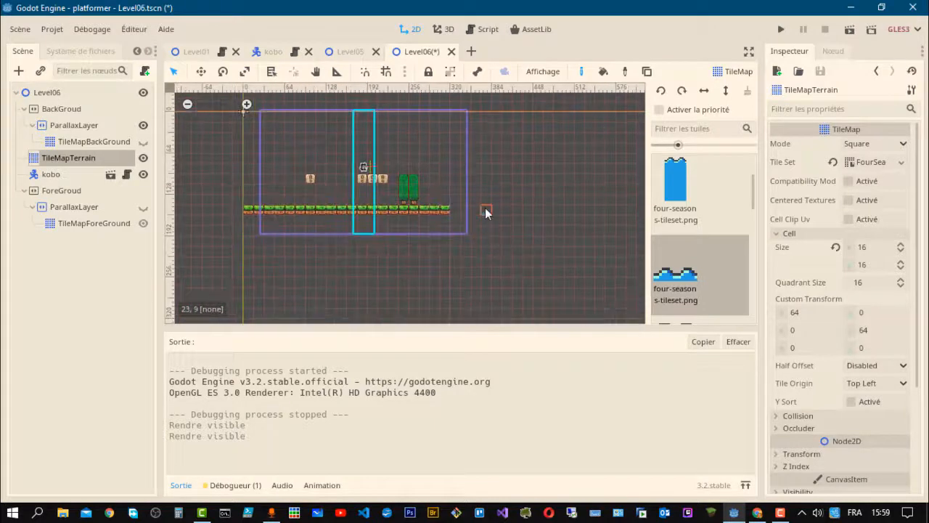
{"action": "scroll", "coordinate": [485, 208], "scroll_direction": "up", "scroll_amount": 2}
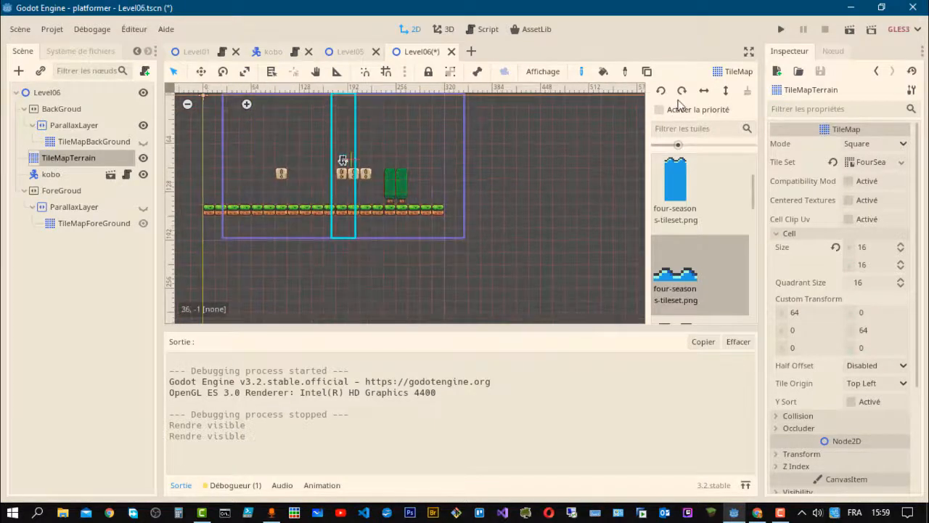
{"action": "left_click", "coordinate": [647, 71]}
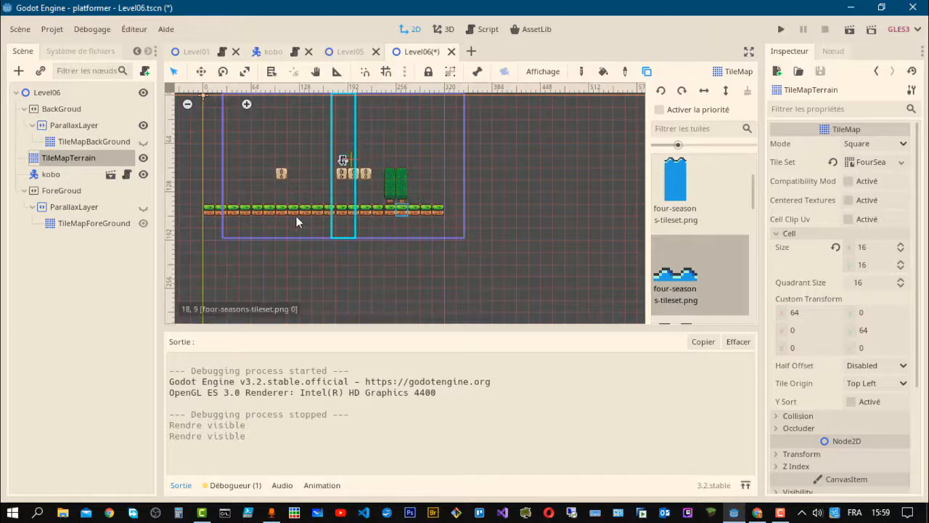
{"action": "left_click_drag", "start_coordinate": [211, 210], "coordinate": [433, 211]}
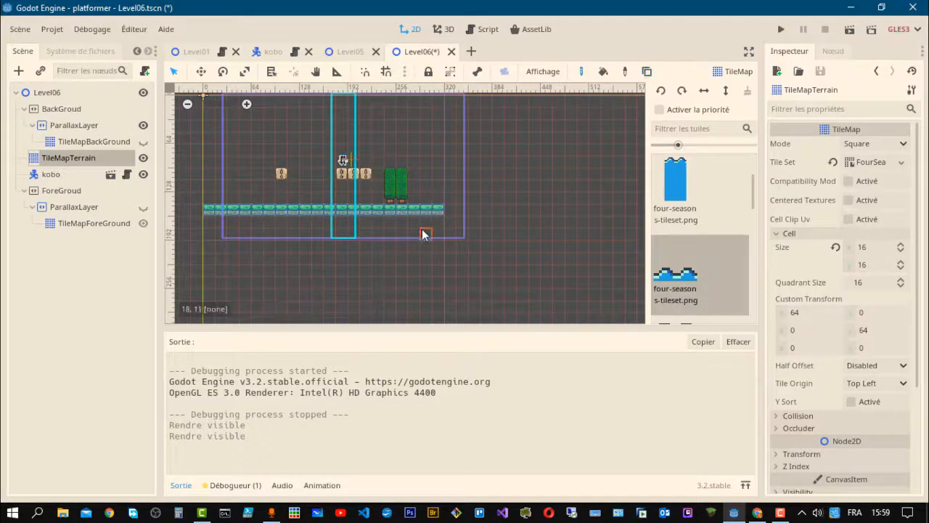
{"action": "scroll", "coordinate": [425, 232], "scroll_direction": "up", "scroll_amount": 3}
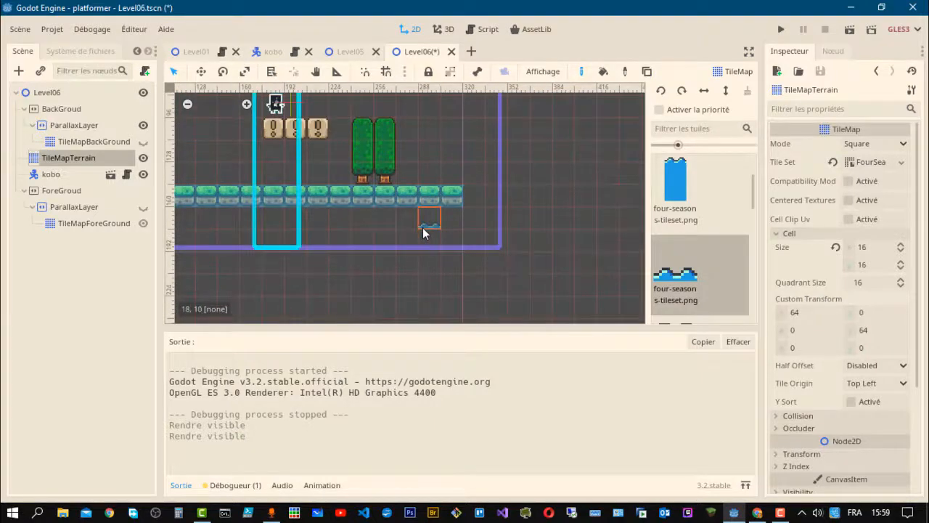
{"action": "scroll", "coordinate": [422, 228], "scroll_direction": "down", "scroll_amount": 4}
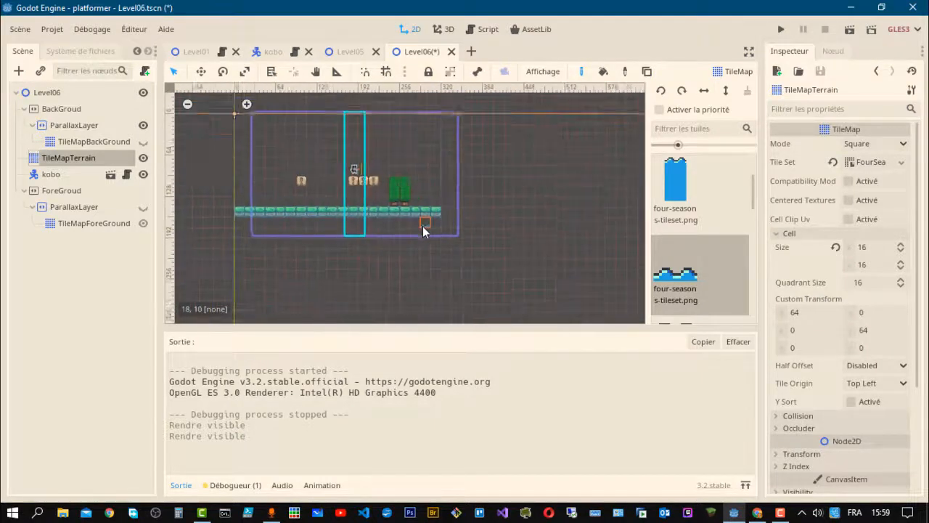
{"action": "key", "text": "ctrl+c"}
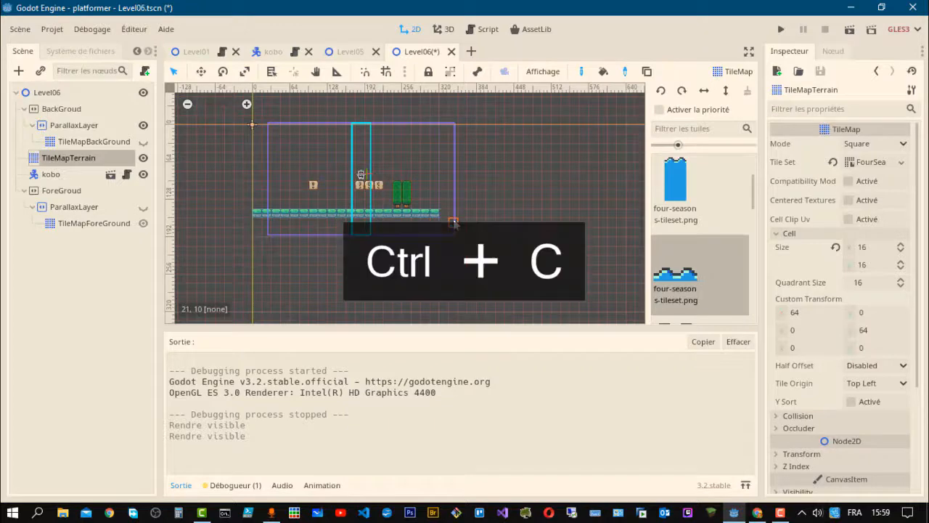
{"action": "left_click", "coordinate": [448, 209]}
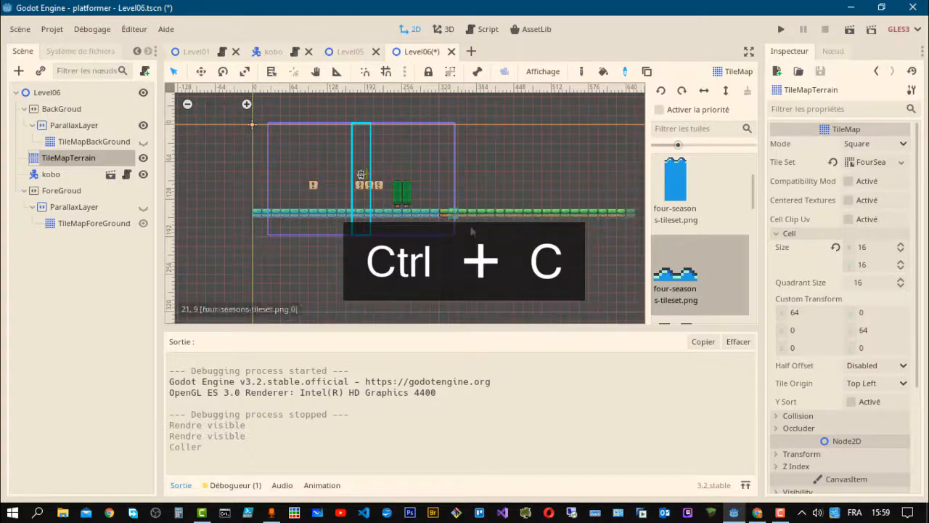
- Paste two more copies of the ground row end to end, starting at cells 40, 9 and 60, 9
{"action": "scroll", "coordinate": [582, 244], "scroll_direction": "up", "scroll_amount": 1}
{"action": "middle_click_drag", "start_coordinate": [582, 243], "coordinate": [316, 262]}
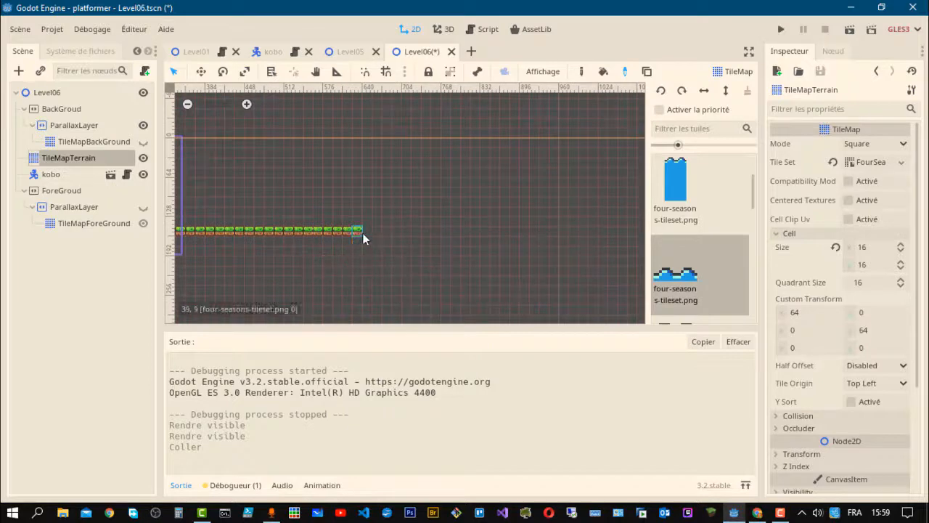
{"action": "key", "text": "ctrl+c"}
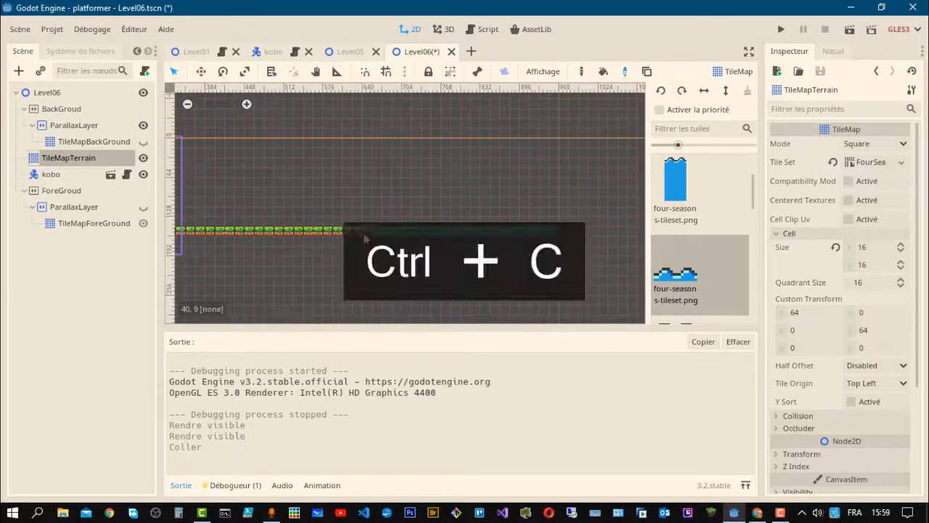
{"action": "left_click", "coordinate": [363, 232]}
{"action": "scroll", "coordinate": [383, 172], "scroll_direction": "up", "scroll_amount": 2}
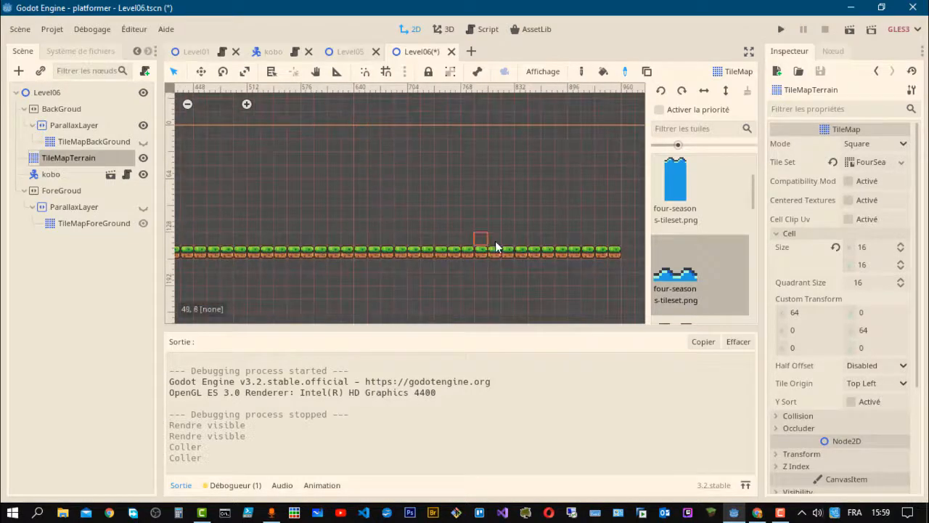
{"action": "scroll", "coordinate": [495, 247], "scroll_direction": "down", "scroll_amount": 2}
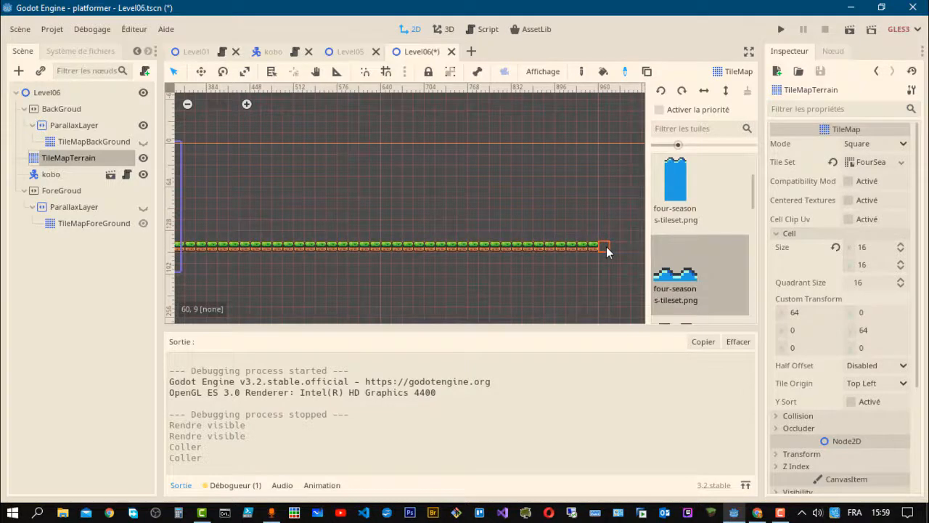
{"action": "key", "text": "ctrl+v"}
{"action": "key", "text": "ctrl+c"}
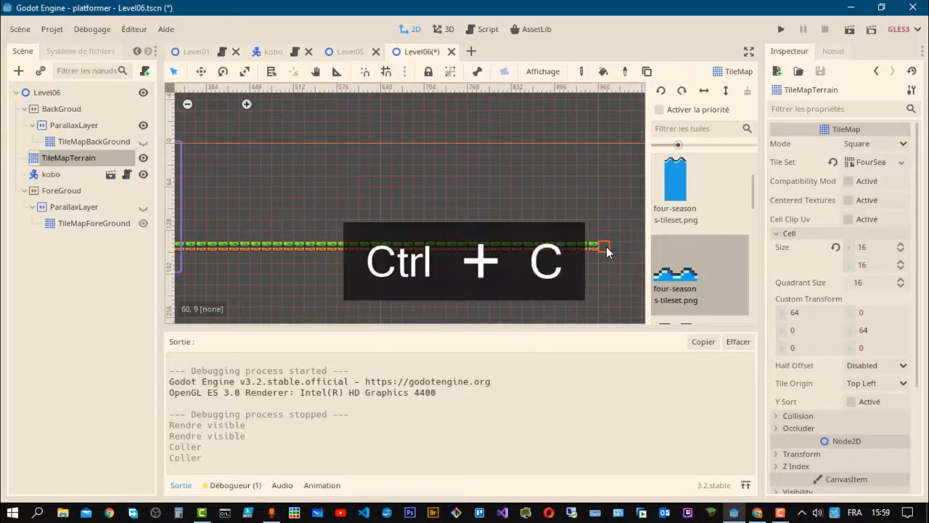
{"action": "left_click", "coordinate": [606, 247]}
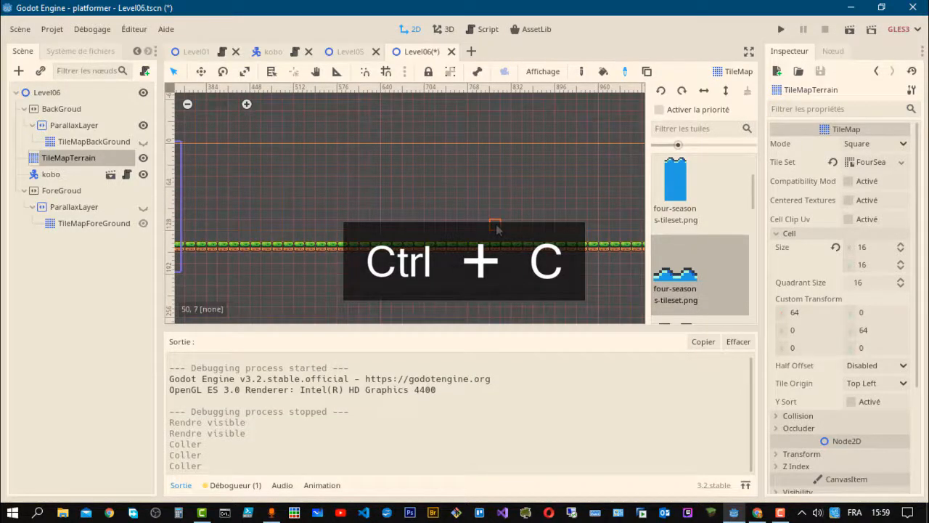
- Check the grid step and primary line spacing in the grid configuration, and close it
{"action": "scroll", "coordinate": [498, 207], "scroll_direction": "down", "scroll_amount": 4}
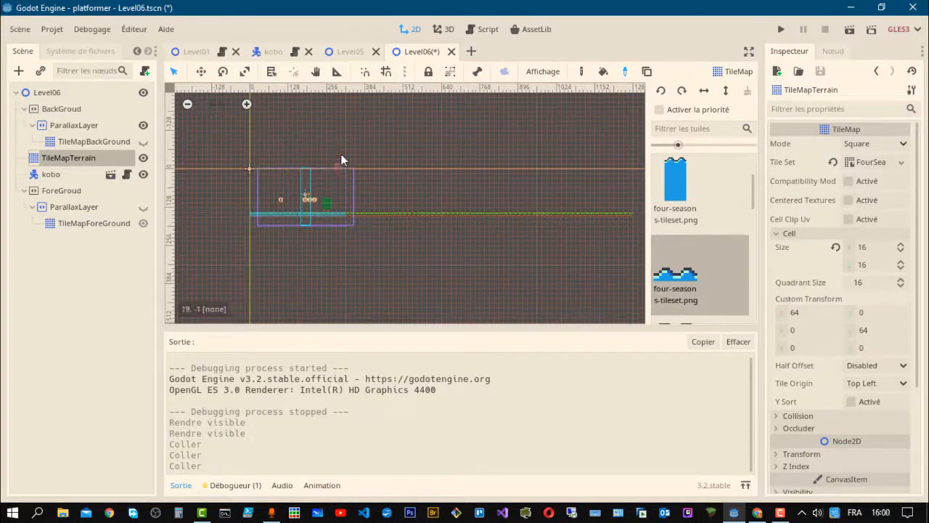
{"action": "left_click", "coordinate": [404, 71]}
{"action": "left_click", "coordinate": [479, 168]}
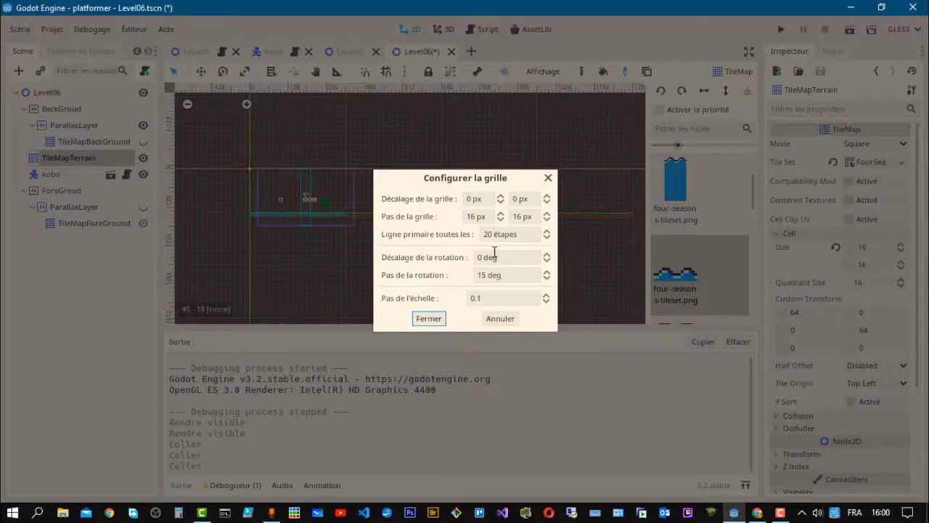
{"action": "left_click", "coordinate": [441, 319]}
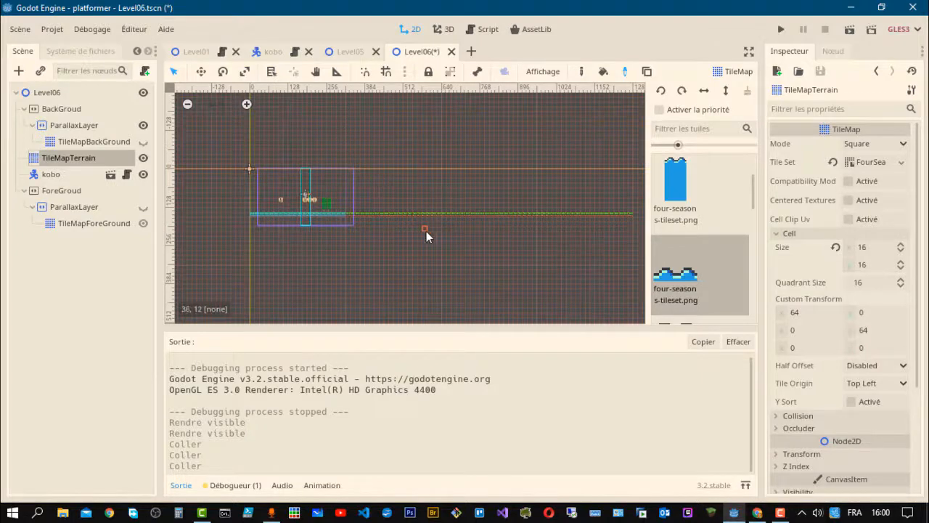
- Make TileMapBackGround and the ParallaxLayer under ForeGroud visible again
{"action": "scroll", "coordinate": [426, 230], "scroll_direction": "down", "scroll_amount": 1}
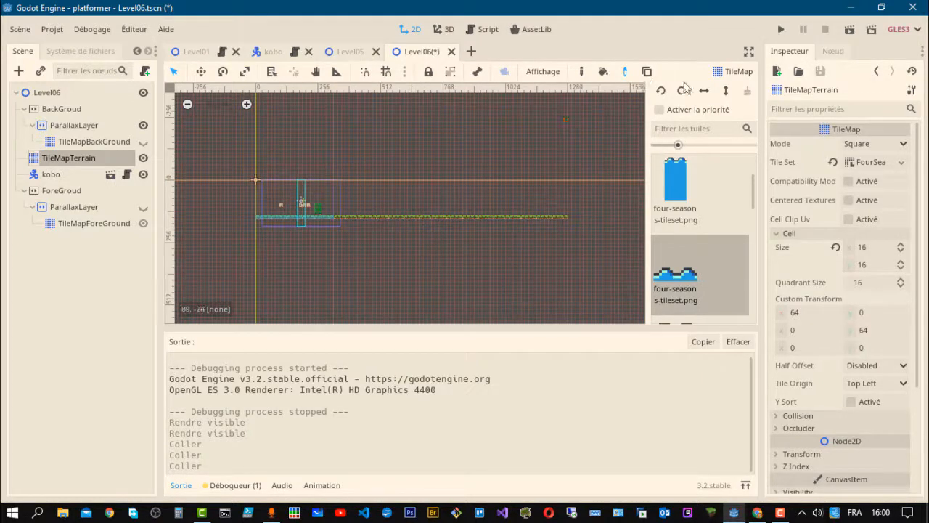
{"action": "left_click", "coordinate": [143, 141]}
{"action": "left_click", "coordinate": [143, 207]}
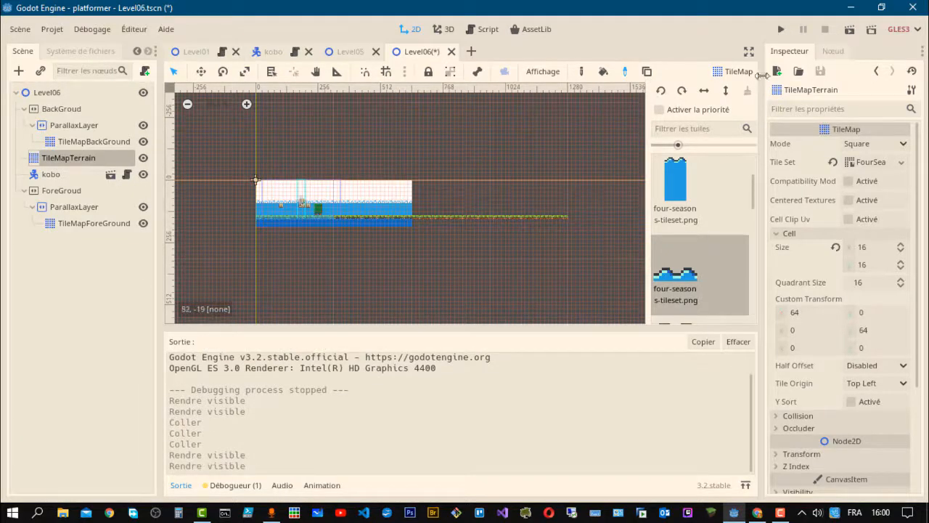
- Run the current scene, walk back and forth along the extended ground to check the parallax layers, and close the game
{"action": "left_click", "coordinate": [849, 29]}
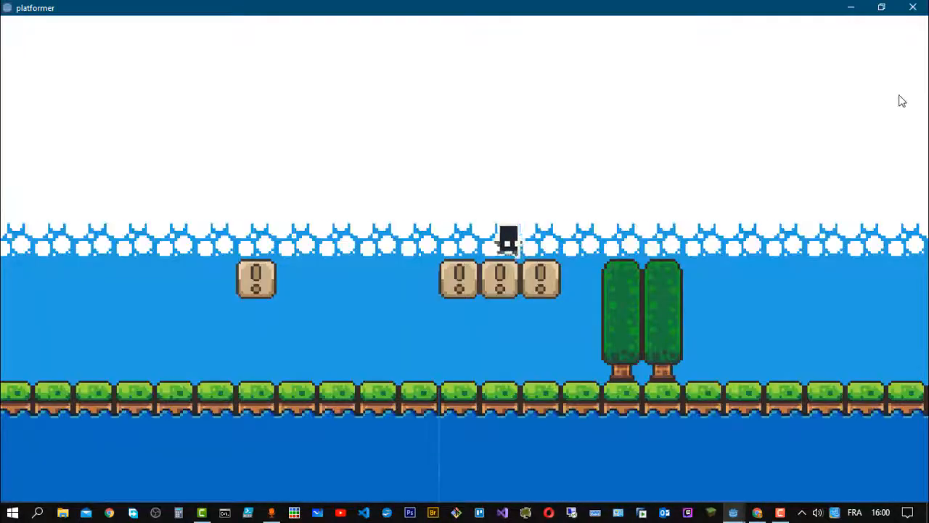
{"action": "key", "text": "Right"}
{"action": "key", "text": "Right"}
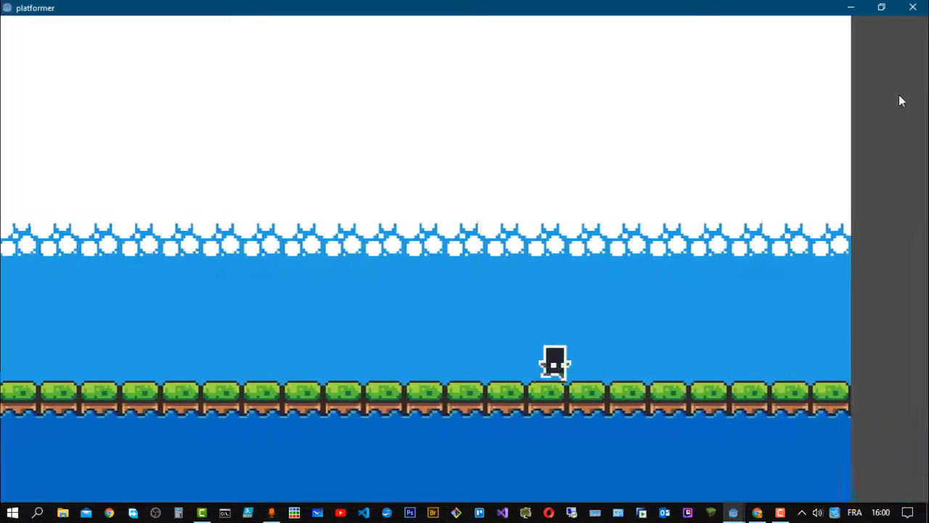
{"action": "key", "text": "Left"}
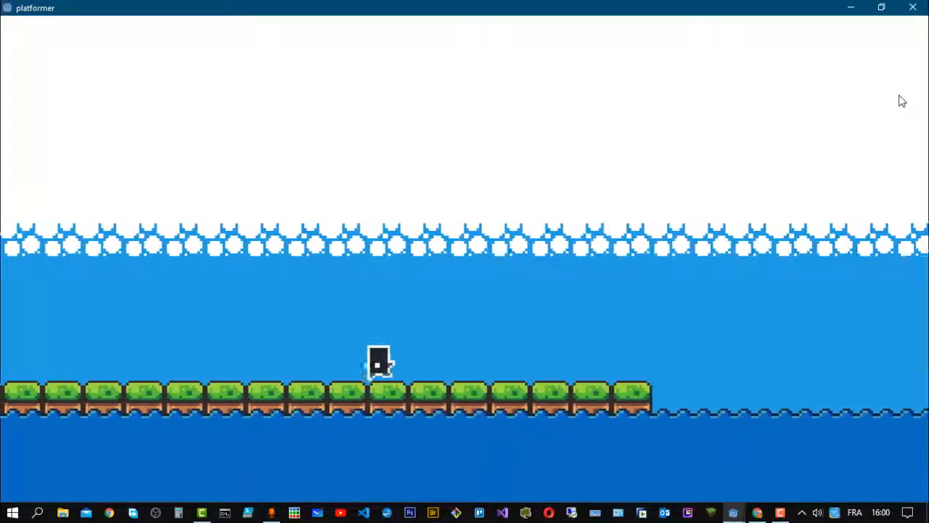
{"action": "key", "text": "Left"}
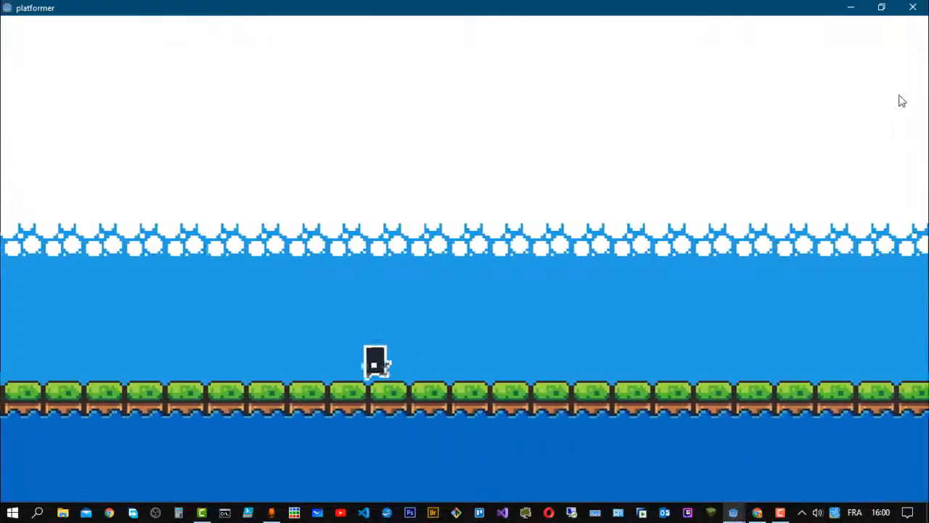
{"action": "key", "text": "Right"}
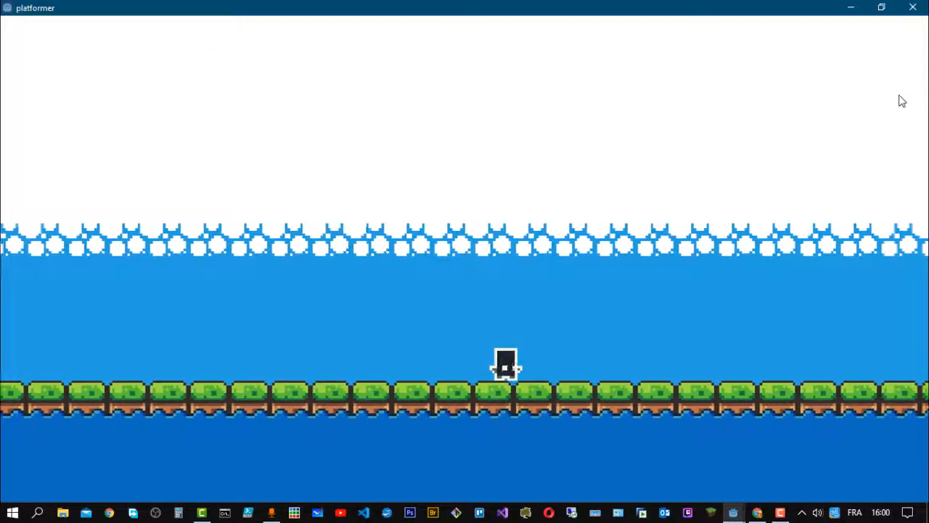
{"action": "left_click", "coordinate": [912, 7]}
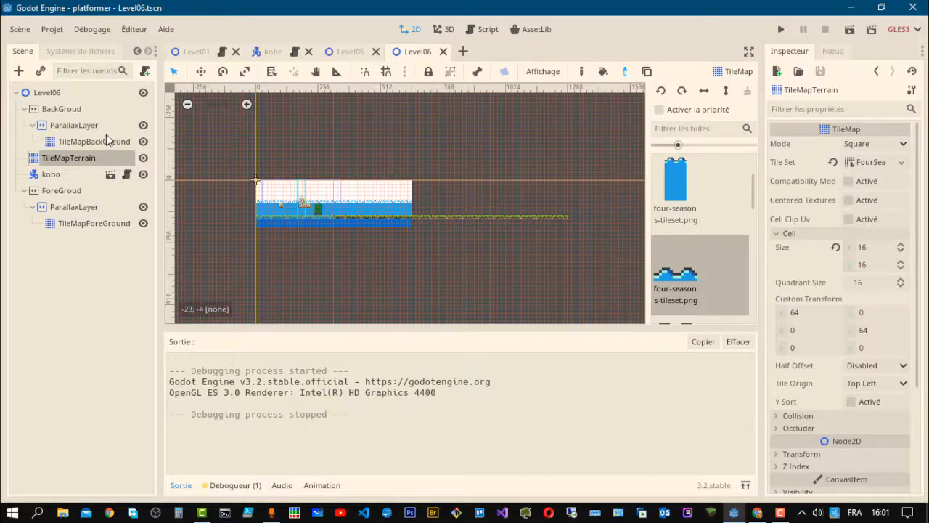
- Hide TileMapTerrain and reset the motion Mirroring of the ParallaxLayer under BackGroud to 0
{"action": "left_click", "coordinate": [143, 158]}
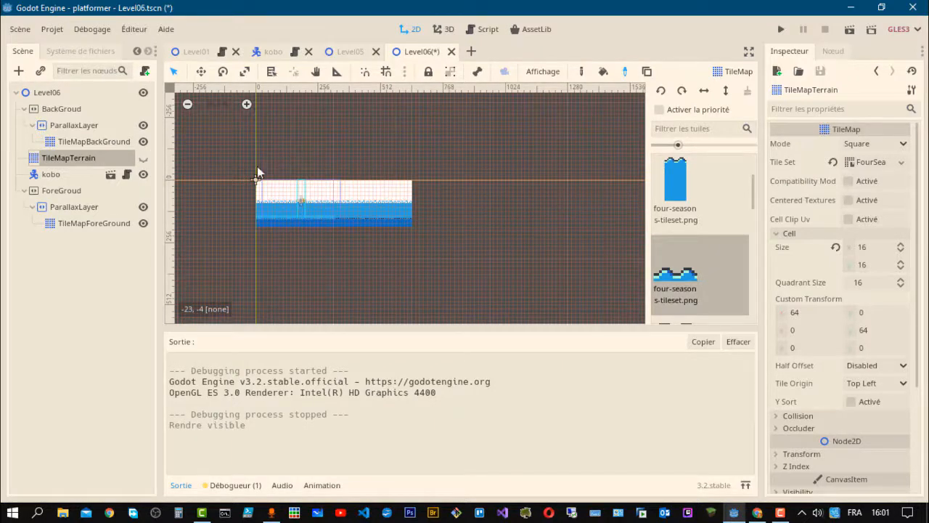
{"action": "left_click", "coordinate": [72, 126]}
{"action": "left_click", "coordinate": [839, 227]}
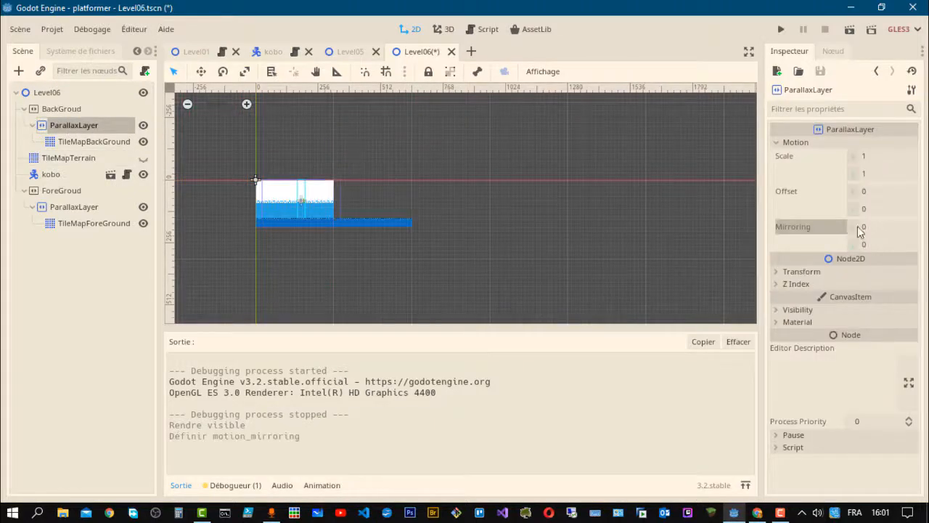
- Reset the motion Mirroring of the ParallaxLayer under ForeGroud to 0
{"action": "left_click", "coordinate": [86, 223]}
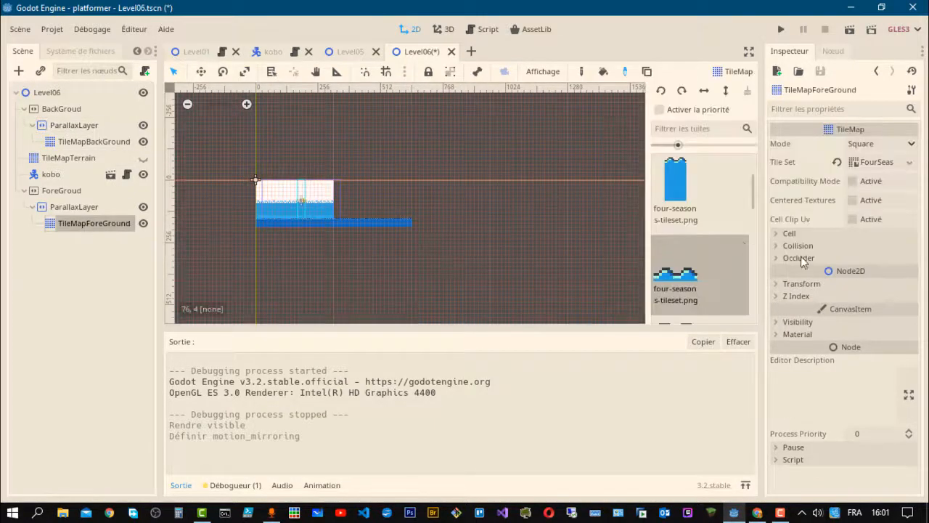
{"action": "left_click", "coordinate": [74, 207]}
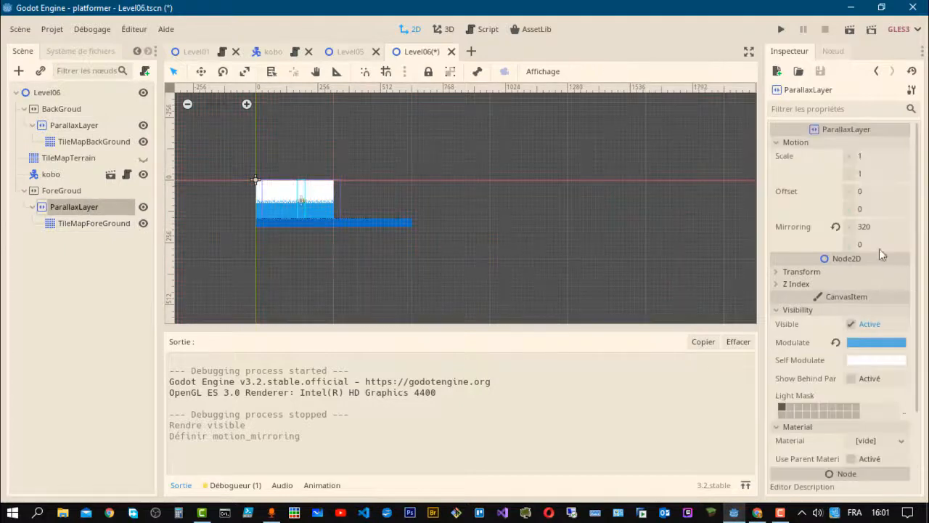
{"action": "left_click", "coordinate": [838, 226]}
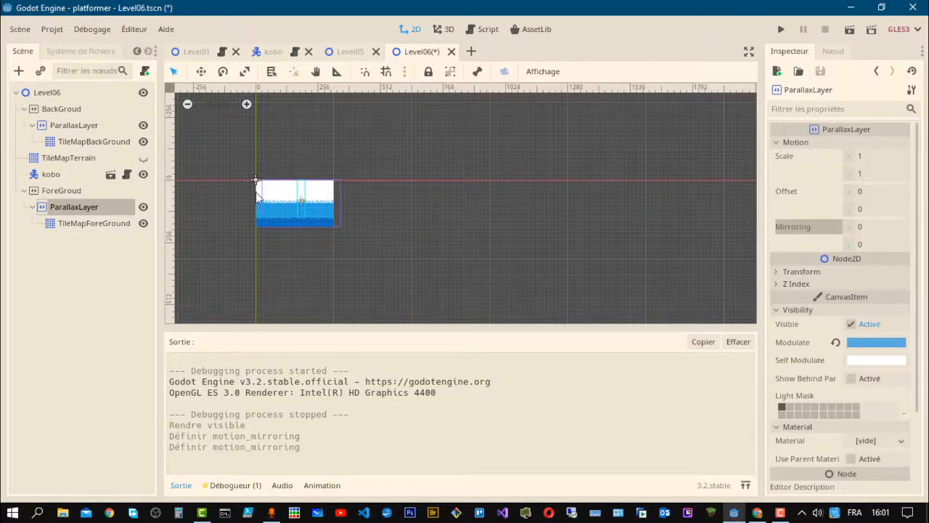
- In TileMapBackGround, select the whole background tile block starting at cell 0,0 and paste a copy directly beside its right edge
{"action": "left_click", "coordinate": [80, 141]}
{"action": "scroll", "coordinate": [373, 228], "scroll_direction": "up", "scroll_amount": 5}
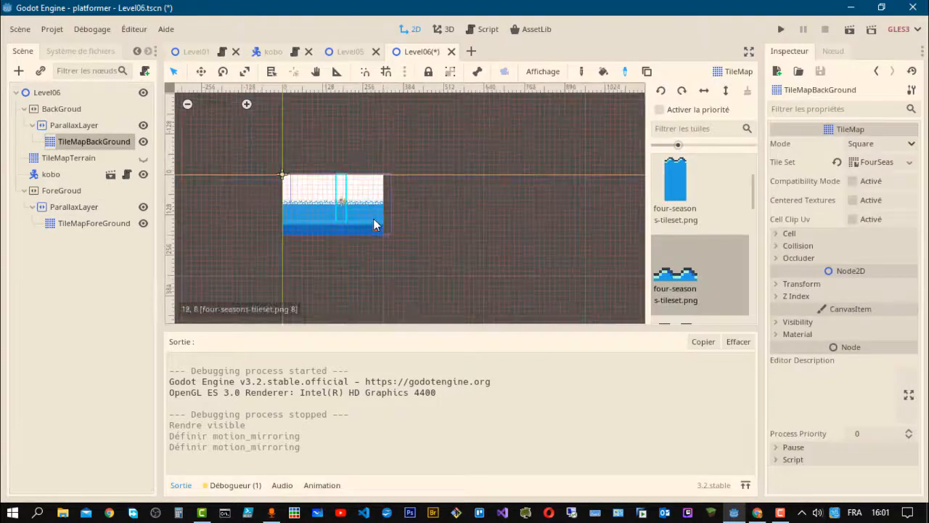
{"action": "scroll", "coordinate": [504, 187], "scroll_direction": "up", "scroll_amount": 1}
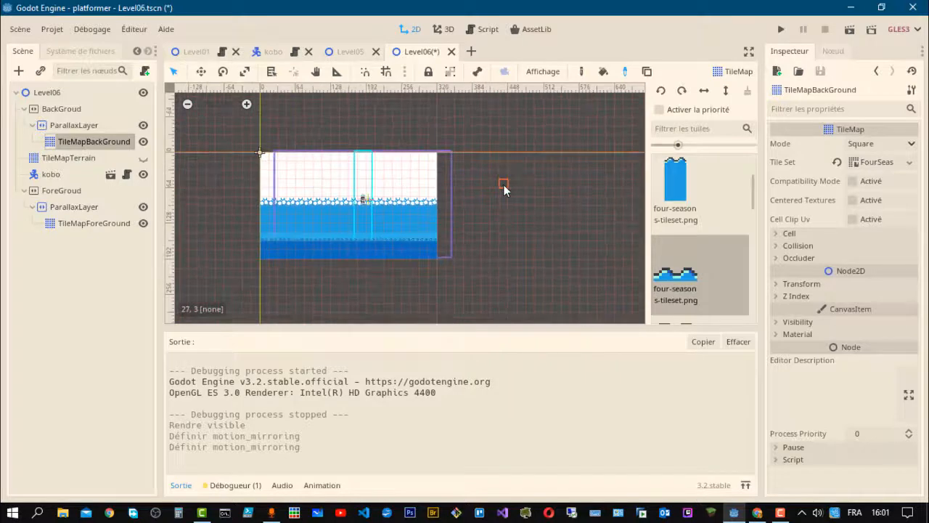
{"action": "left_click", "coordinate": [646, 72]}
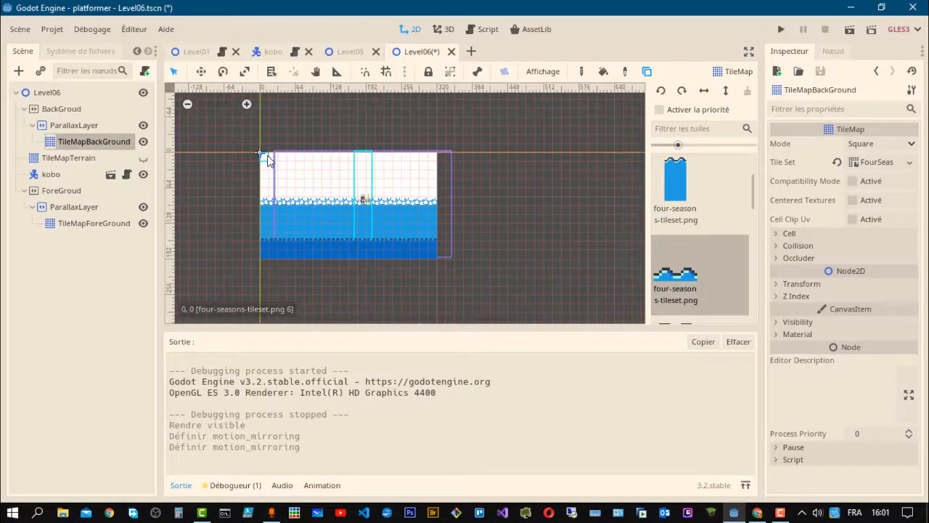
{"action": "left_click_drag", "start_coordinate": [267, 159], "coordinate": [430, 254]}
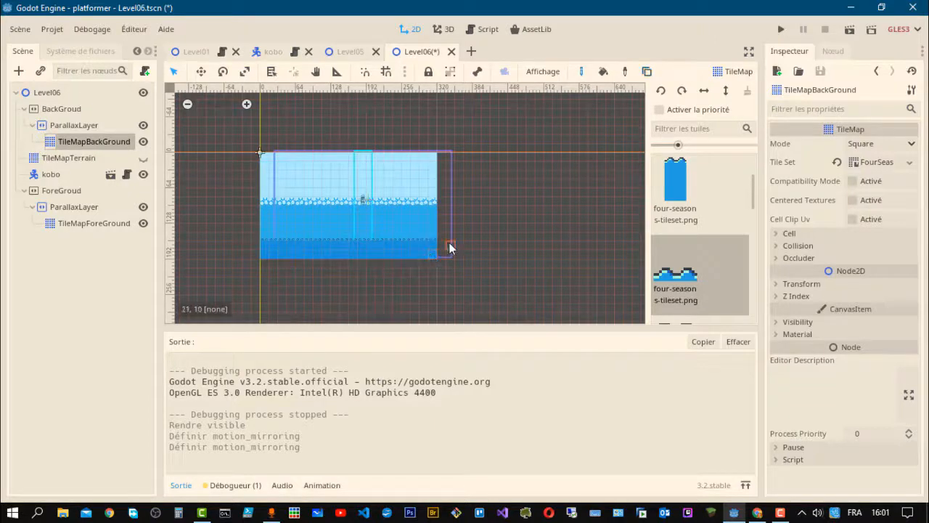
{"action": "key", "text": "ctrl+c"}
{"action": "left_click", "coordinate": [442, 157]}
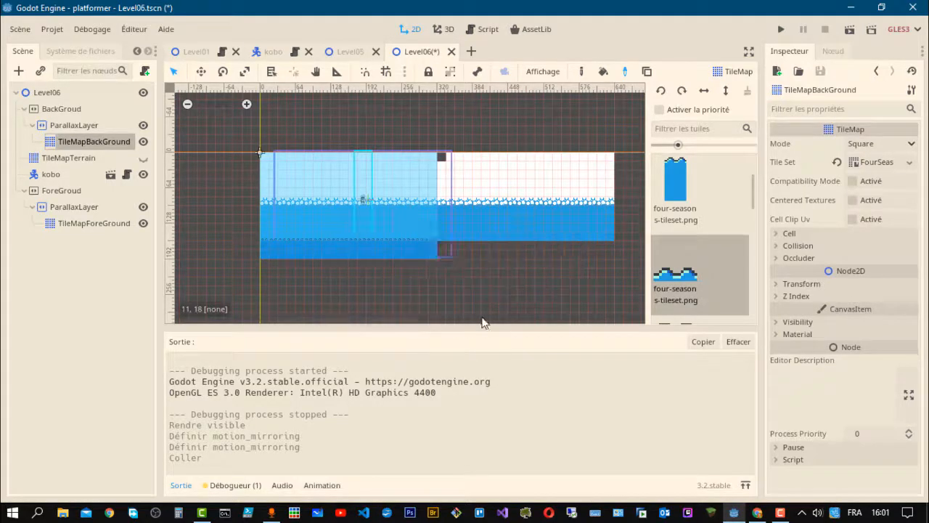
- Copy the same block of TileMapForeGround tiles directly beside the original, aligned with the background copy, and make TileMapTerrain visible again
{"action": "left_click", "coordinate": [105, 223]}
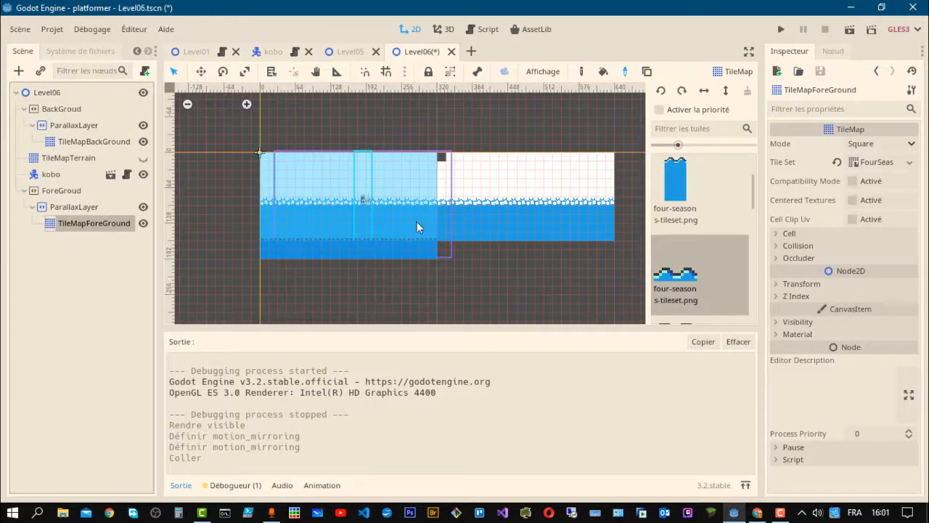
{"action": "key", "text": "ctrl+c"}
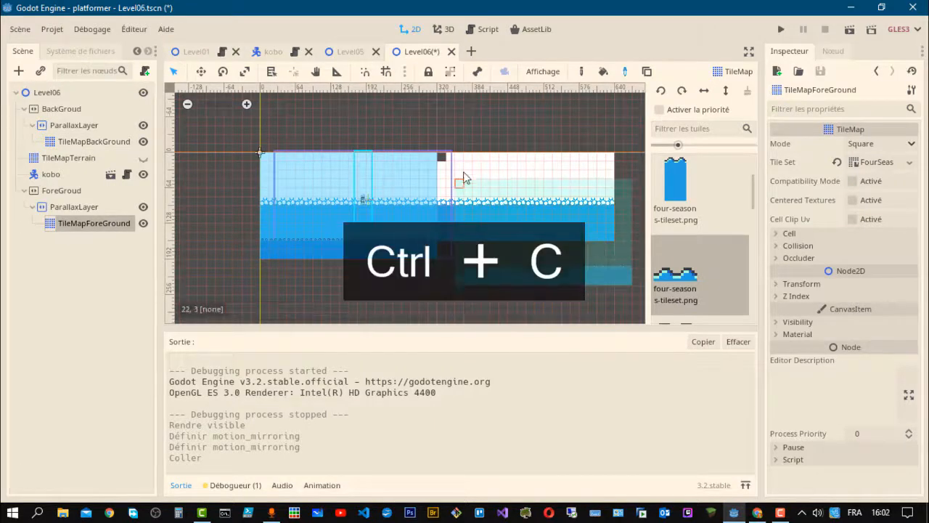
{"action": "left_click", "coordinate": [442, 157]}
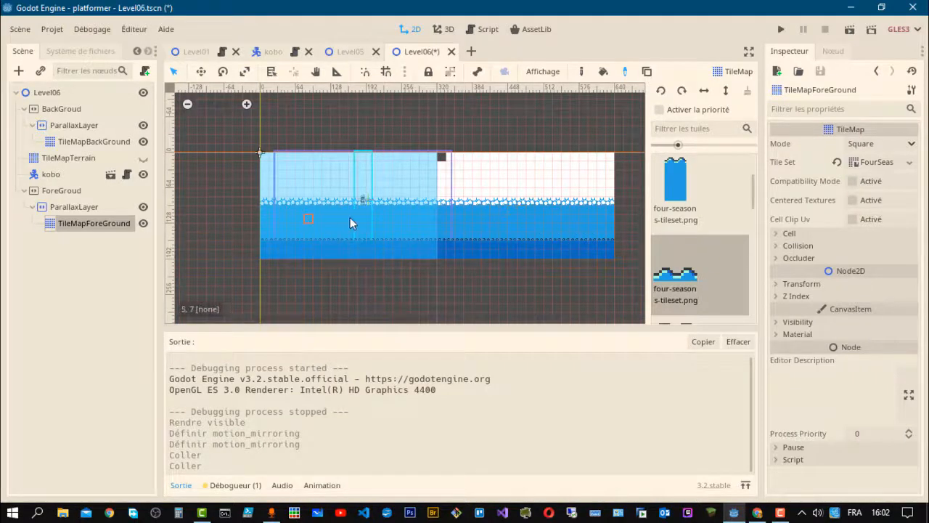
{"action": "left_click", "coordinate": [143, 158]}
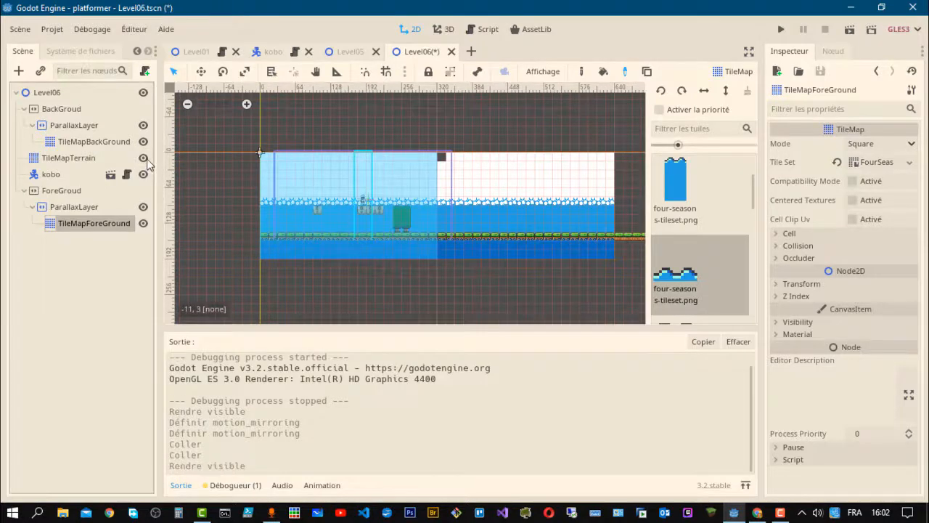
- Set the horizontal motion Mirroring of the ParallaxLayer under BackGroud to 640
{"action": "left_click", "coordinate": [94, 142]}
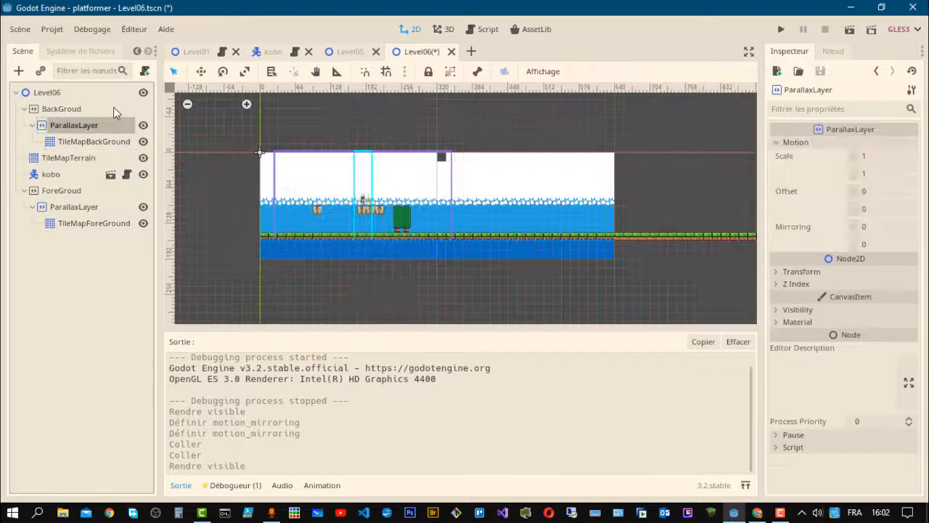
{"action": "left_click", "coordinate": [882, 226]}
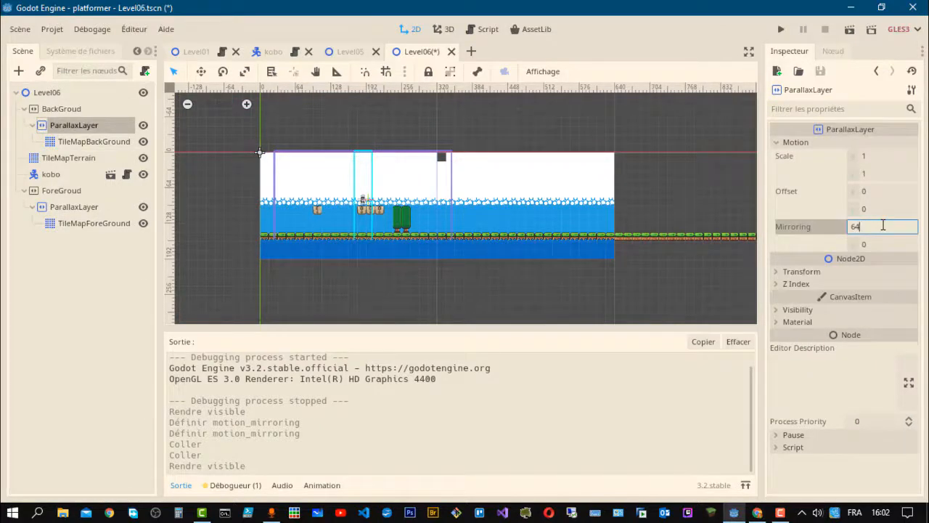
{"action": "left_click", "coordinate": [878, 245]}
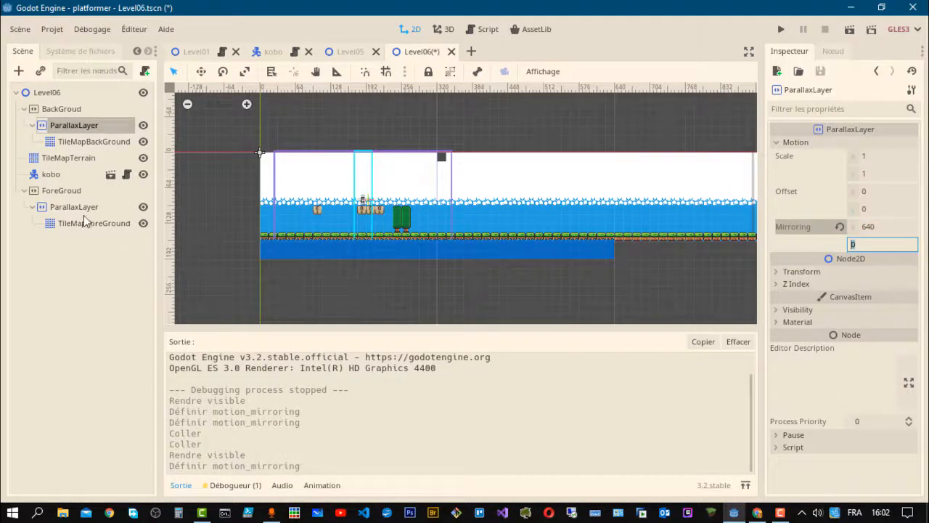
- Set the horizontal motion Mirroring of the ParallaxLayer under ForeGroud to 640 and save the Level06 scene
{"action": "left_click", "coordinate": [85, 207]}
{"action": "left_click", "coordinate": [875, 227]}
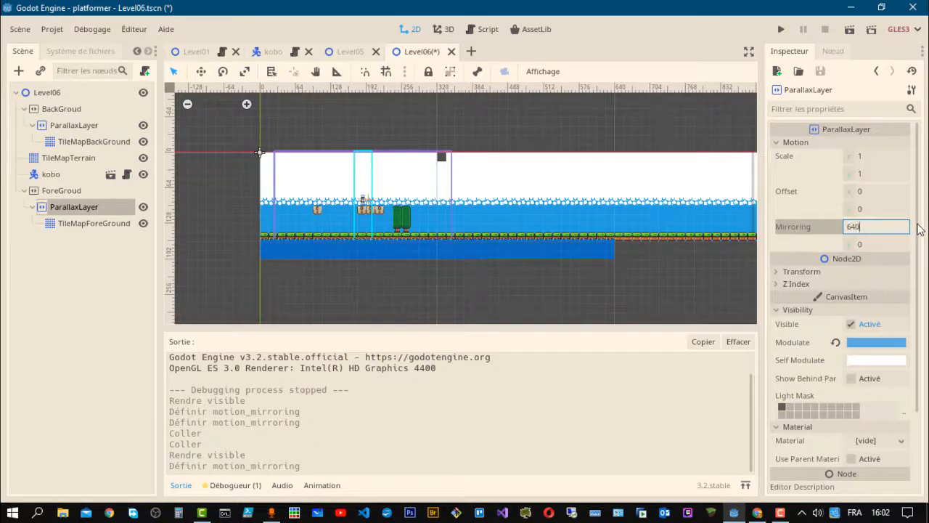
{"action": "type", "text": "640"}
{"action": "left_click", "coordinate": [905, 211]}
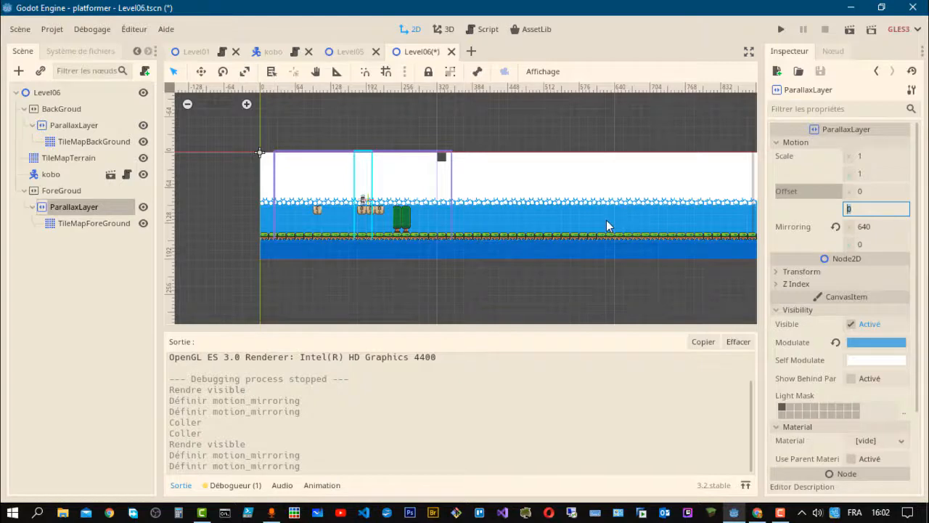
{"action": "key", "text": "ctrl+s"}
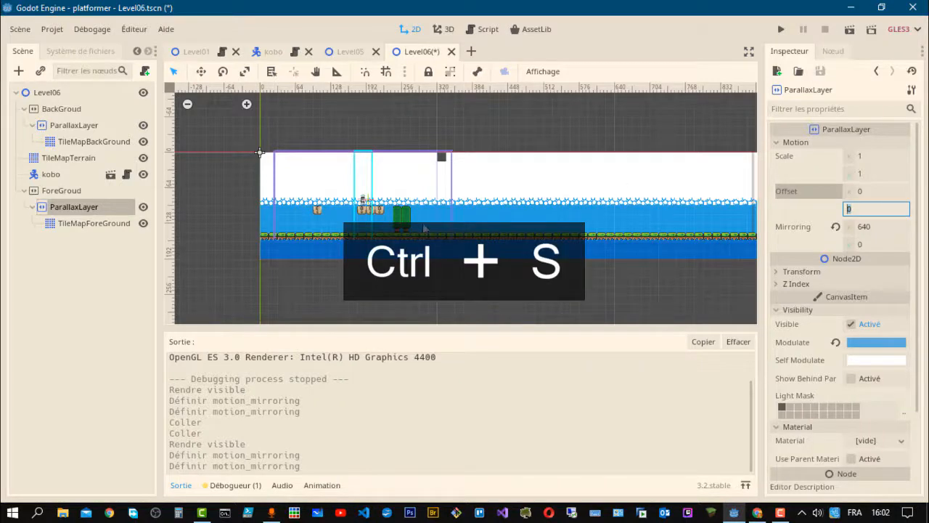
{"action": "left_click", "coordinate": [414, 52]}
{"action": "key", "text": "ctrl+s"}
- Run the current scene, walk to the right end of the ground and partway back to check the mirrored layers, and close the game
{"action": "left_click", "coordinate": [849, 29]}
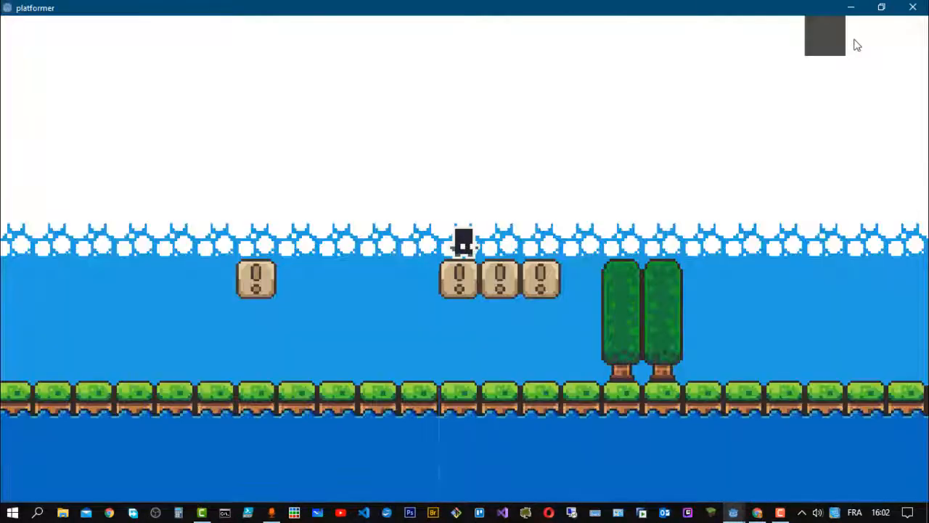
{"action": "key", "text": "Right"}
{"action": "key", "text": "Right"}
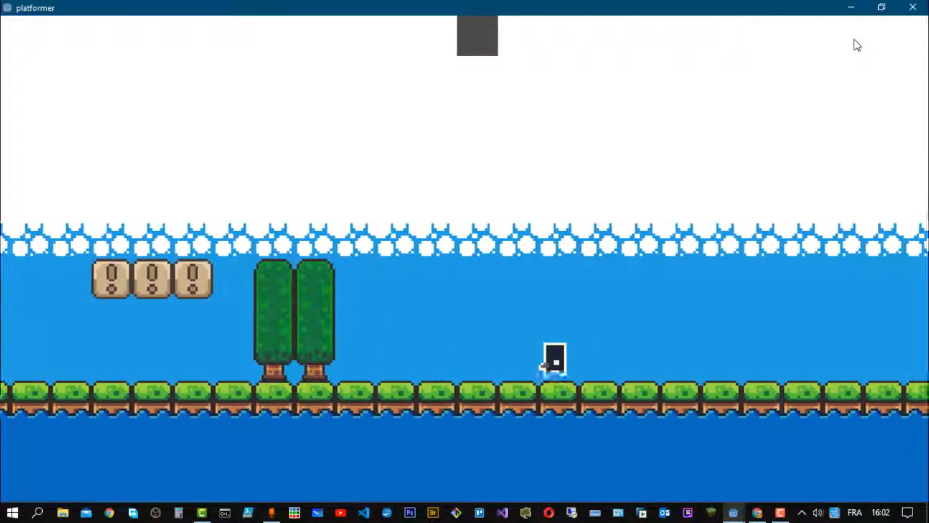
{"action": "key", "text": "Right"}
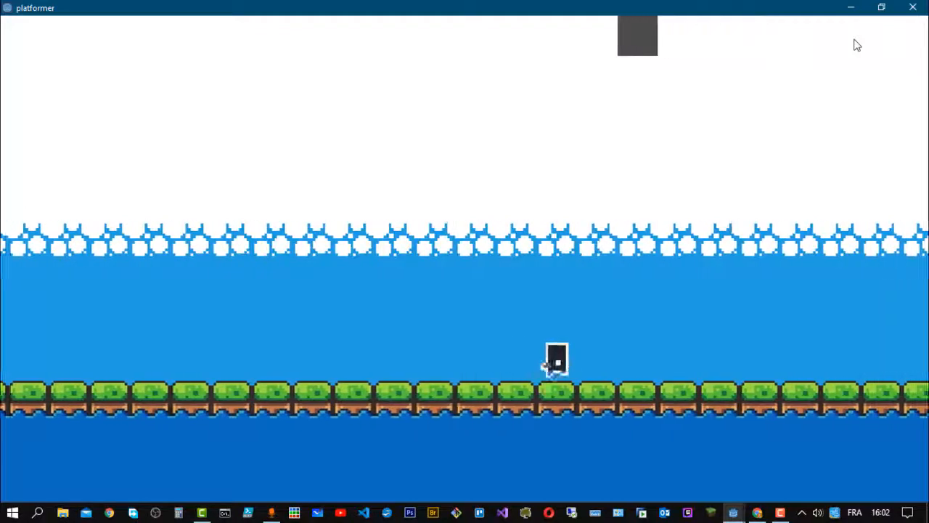
{"action": "key", "text": "Right"}
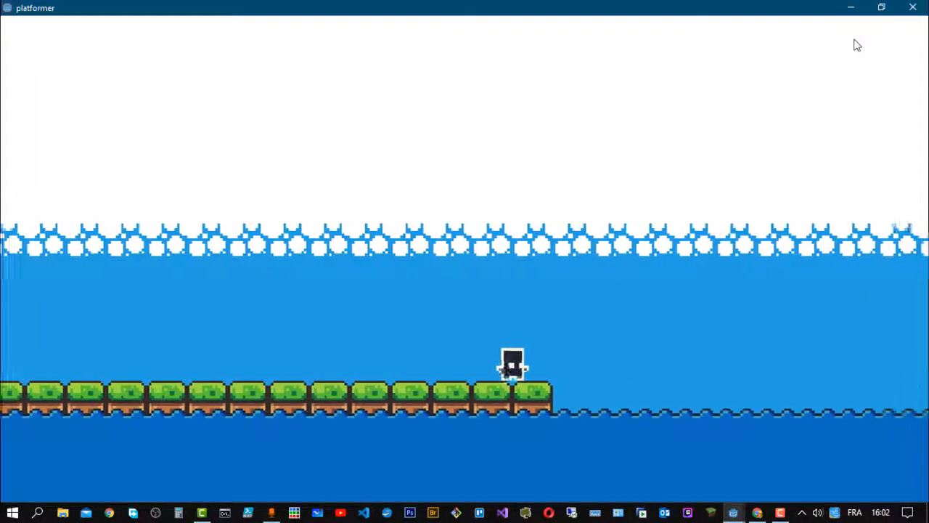
{"action": "key", "text": "Left"}
{"action": "key", "text": "Right"}
{"action": "key", "text": "Left"}
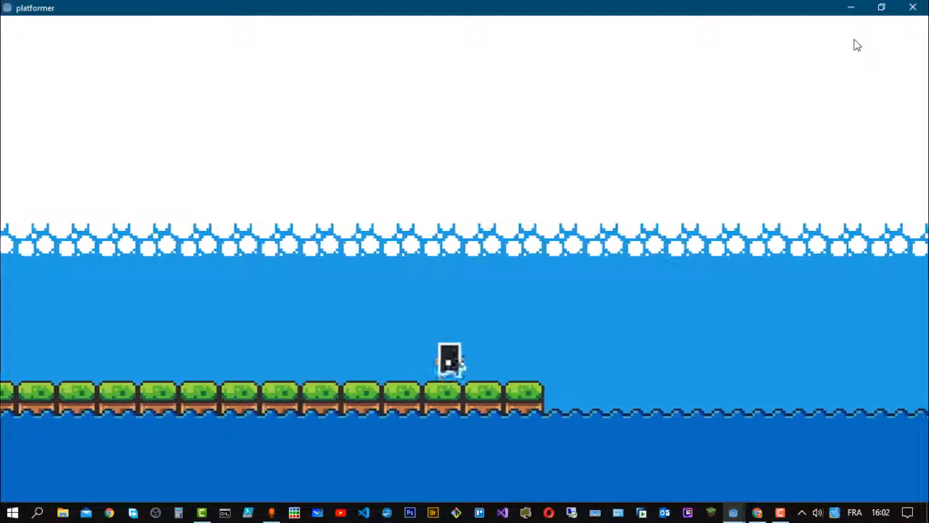
{"action": "key", "text": "Left"}
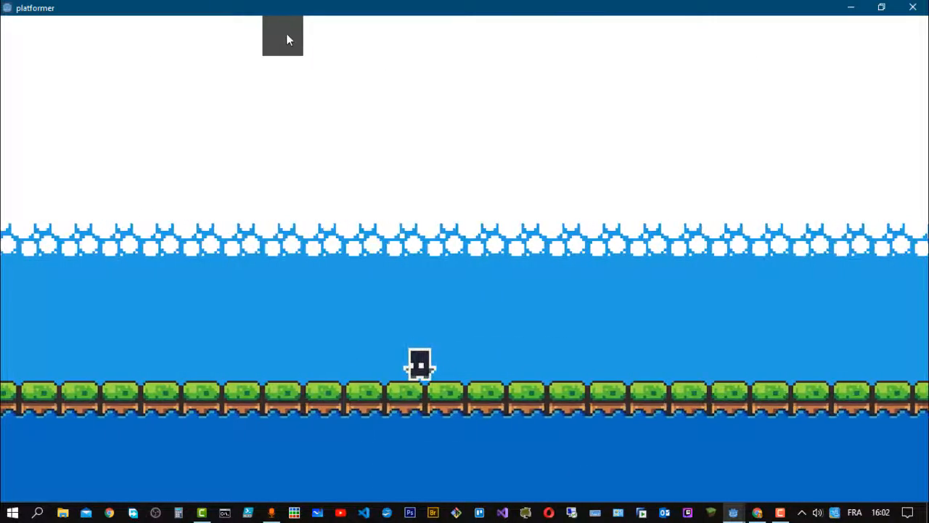
{"action": "left_click", "coordinate": [913, 7]}
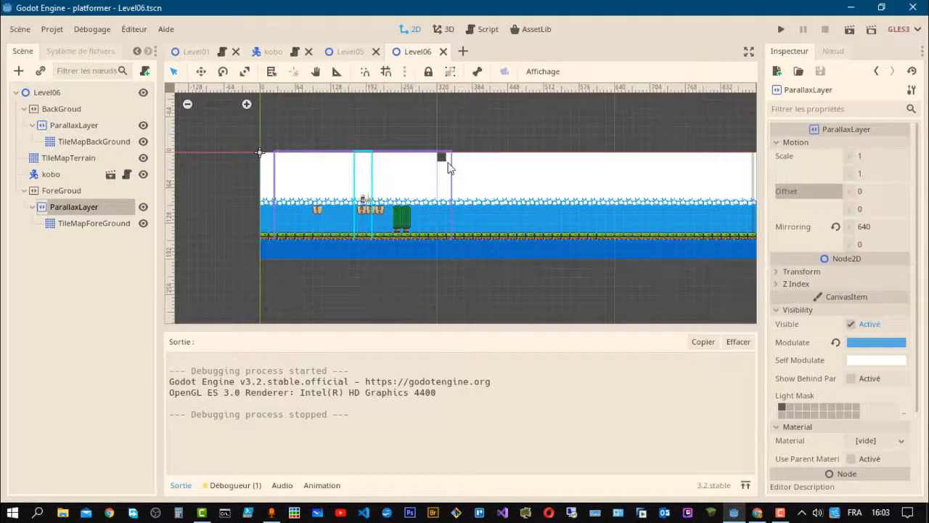
- Fill the empty cell 20,0 of TileMapBackGround with the plain white tile and save the scene
{"action": "scroll", "coordinate": [449, 167], "scroll_direction": "up", "scroll_amount": 6}
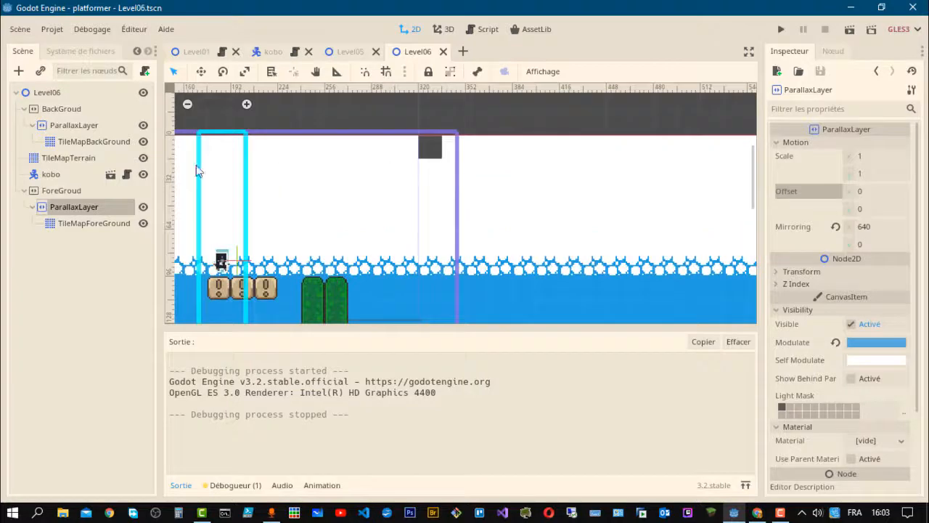
{"action": "left_click", "coordinate": [78, 143]}
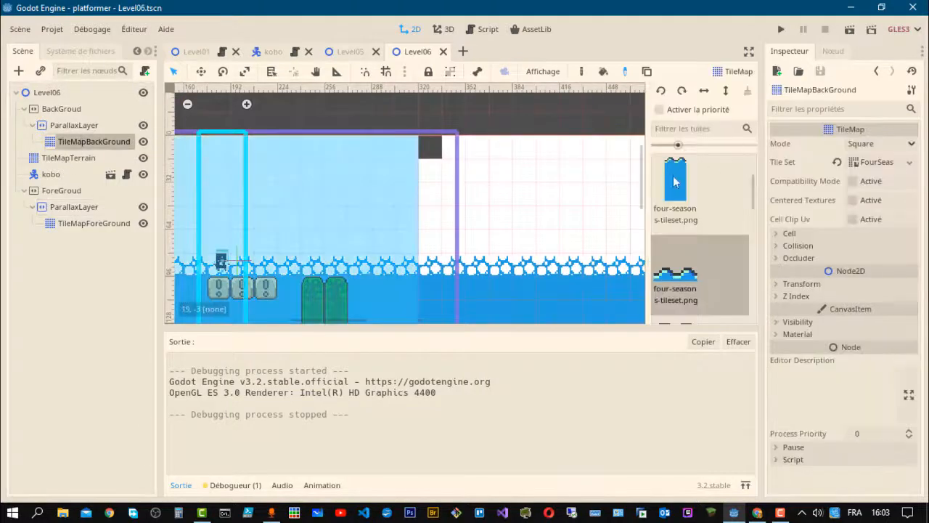
{"action": "scroll", "coordinate": [696, 215], "scroll_direction": "up", "scroll_amount": 1}
{"action": "scroll", "coordinate": [714, 251], "scroll_direction": "down", "scroll_amount": 3}
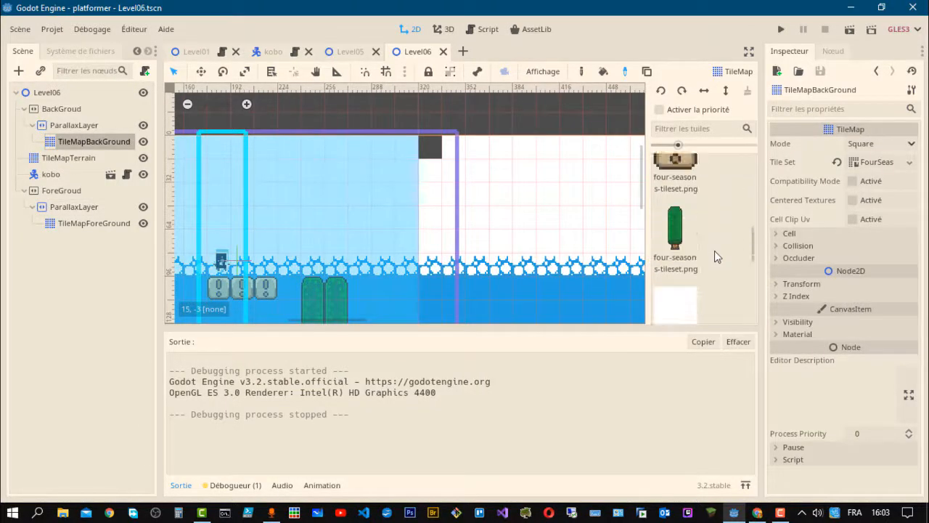
{"action": "scroll", "coordinate": [715, 250], "scroll_direction": "down", "scroll_amount": 2}
{"action": "left_click", "coordinate": [693, 235]}
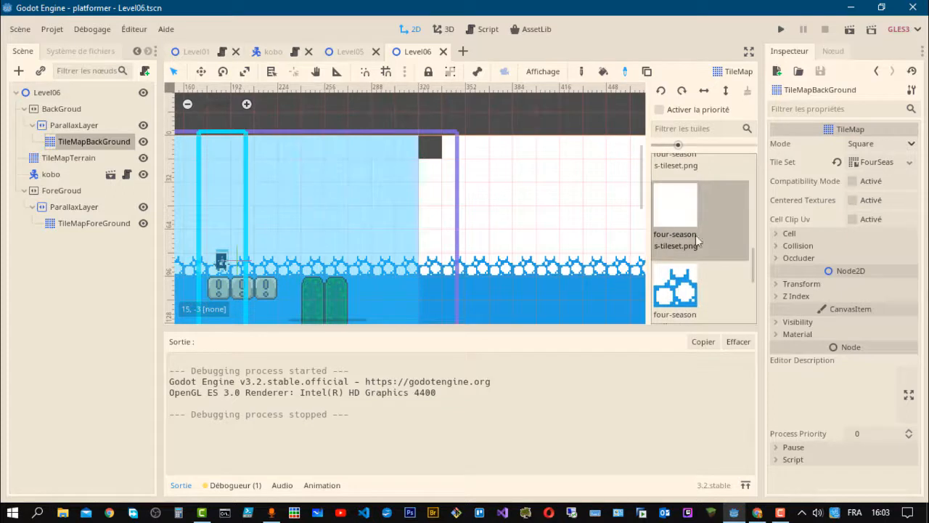
{"action": "left_click", "coordinate": [429, 149]}
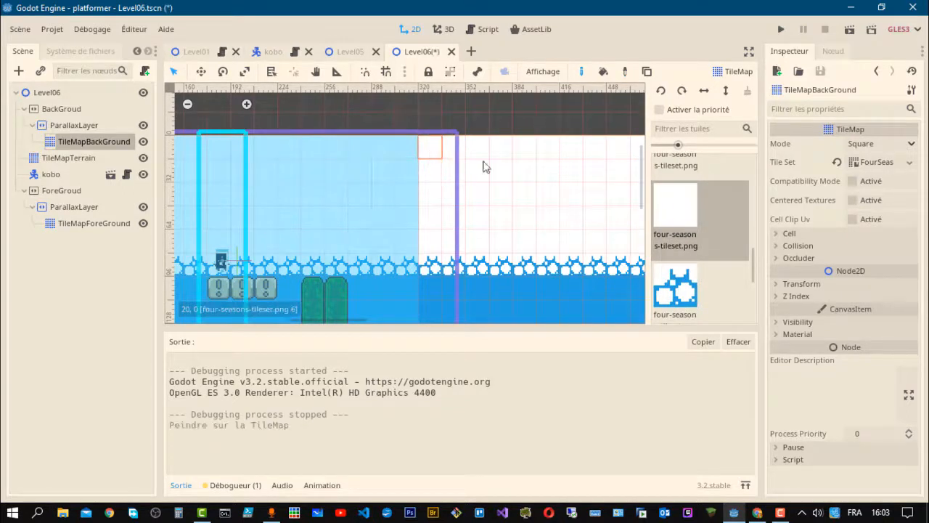
{"action": "key", "text": "ctrl+s"}
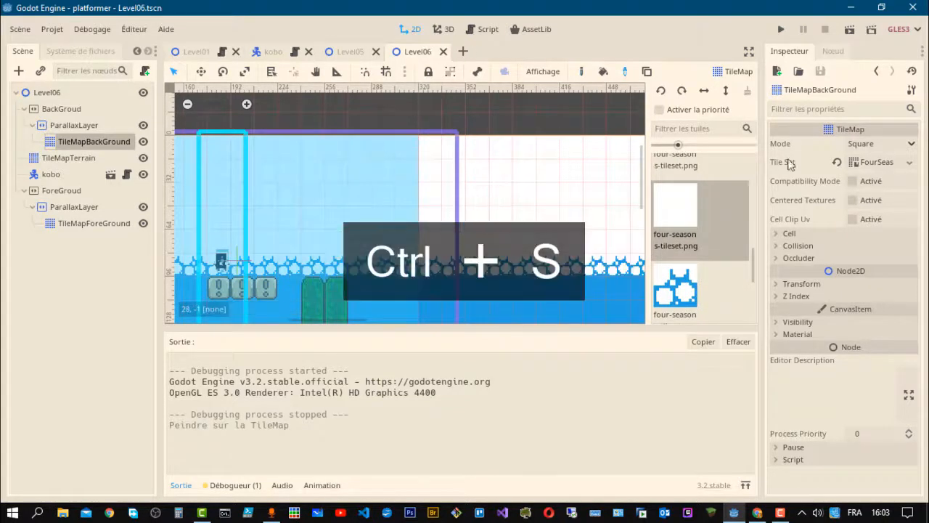
- Run the current scene, move and jump the character in both directions to check that the background repeats seamlessly, and close the game
{"action": "left_click", "coordinate": [849, 29]}
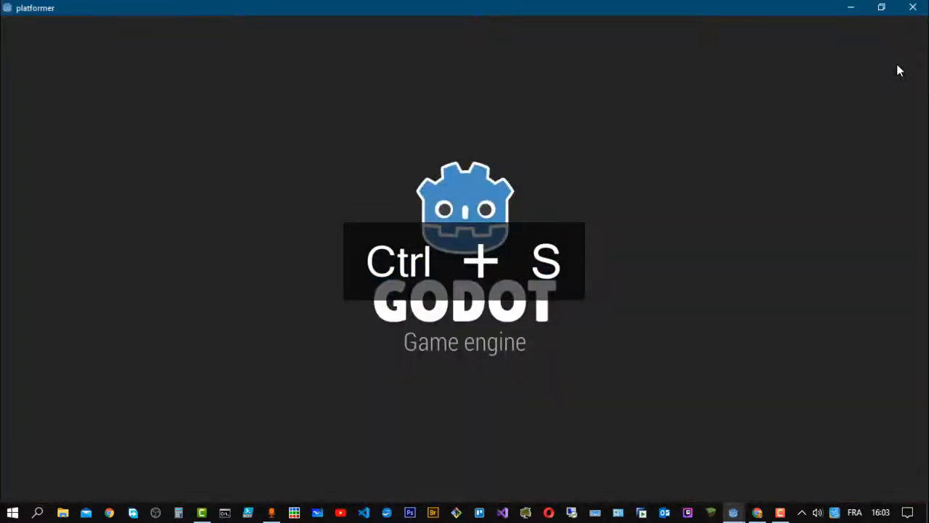
{"action": "key", "text": "Right"}
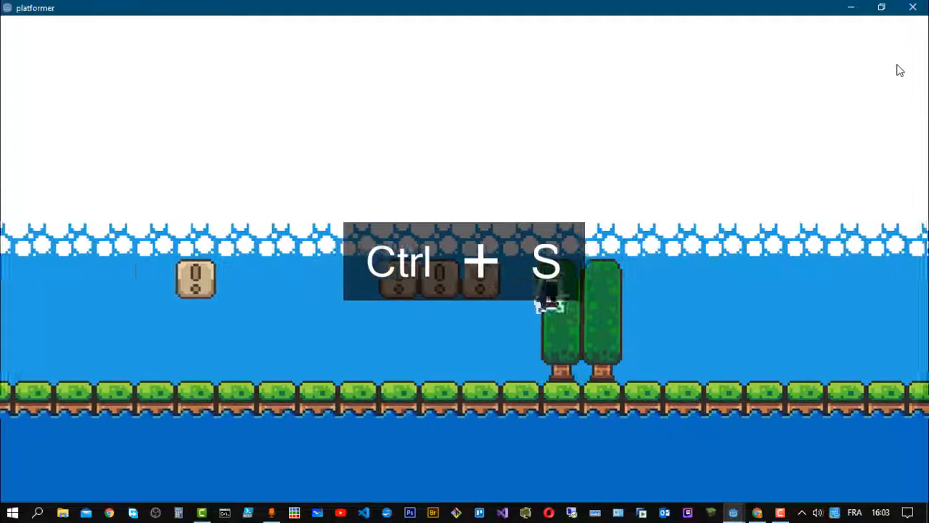
{"action": "key", "text": "space"}
{"action": "key", "text": "Right"}
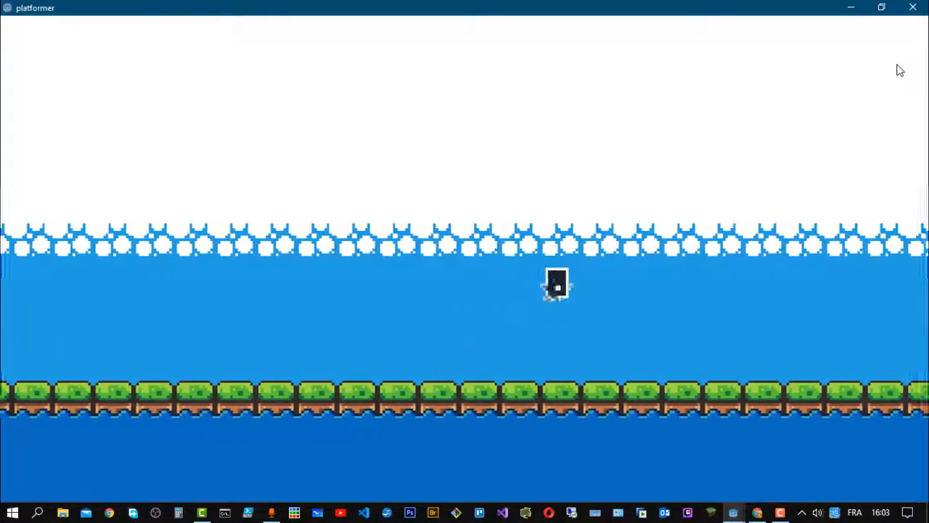
{"action": "key", "text": "space"}
{"action": "key", "text": "Left"}
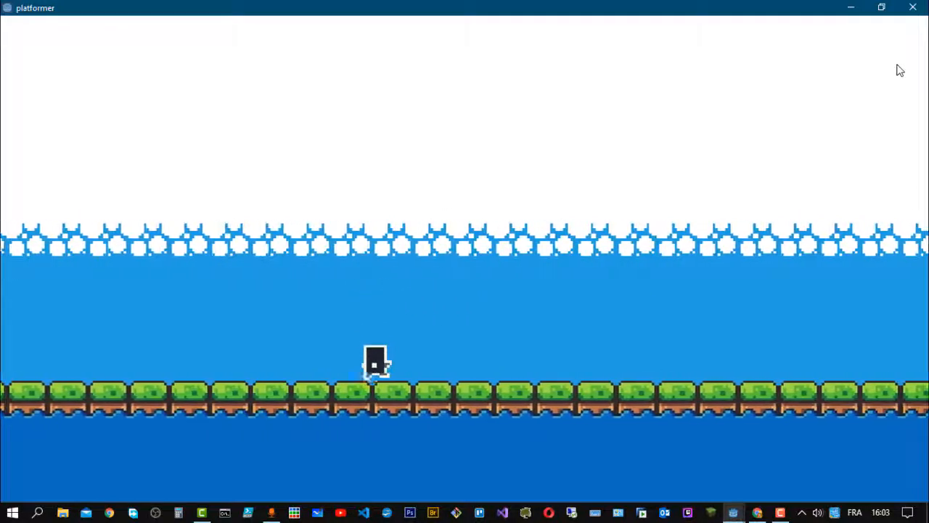
{"action": "key", "text": "space"}
{"action": "key", "text": "Left"}
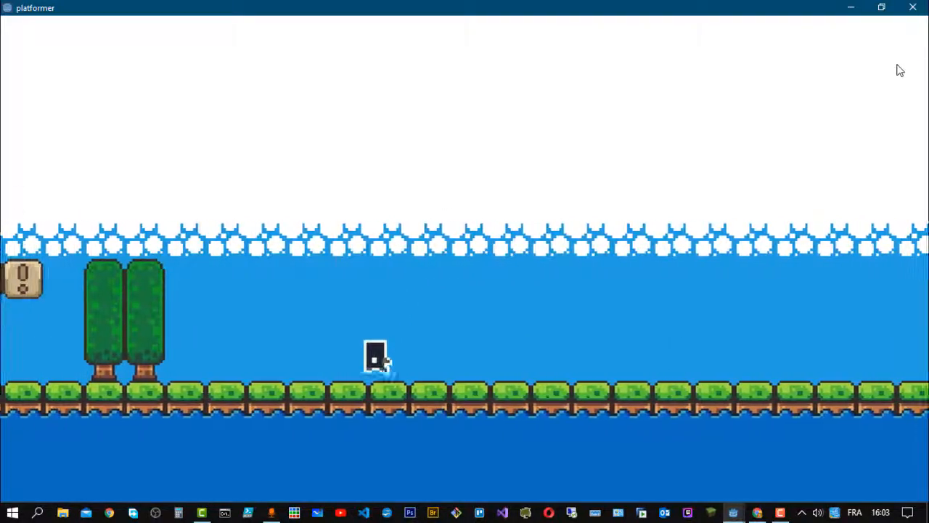
{"action": "key", "text": "space"}
{"action": "key", "text": "Left"}
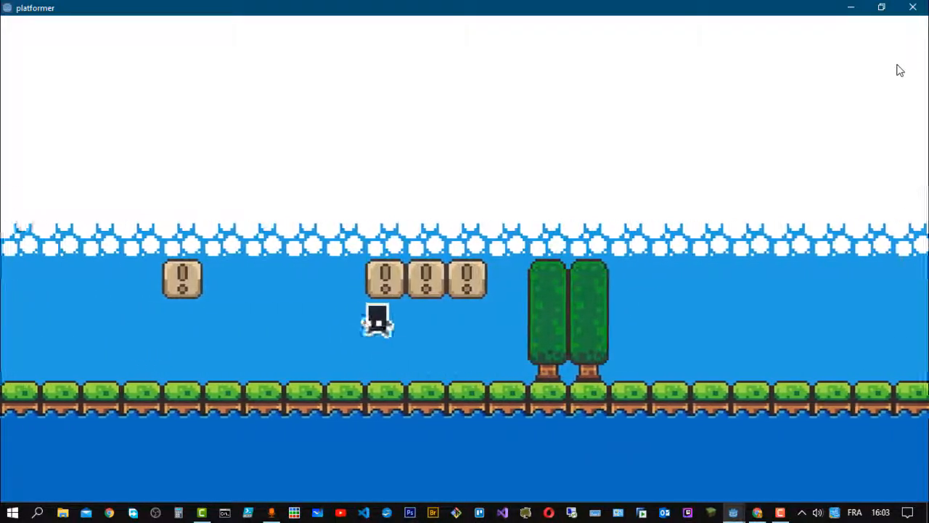
{"action": "key", "text": "Right"}
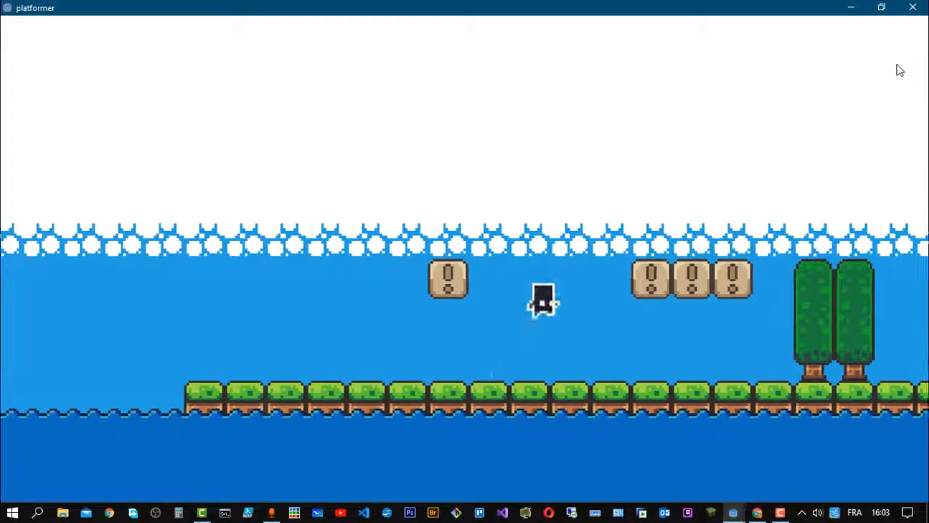
{"action": "key", "text": "Right"}
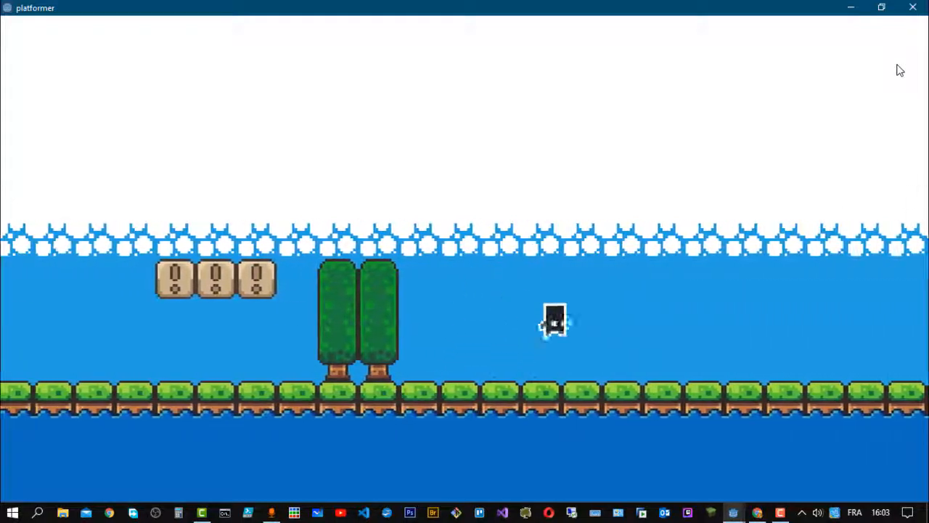
{"action": "left_click", "coordinate": [920, 5]}
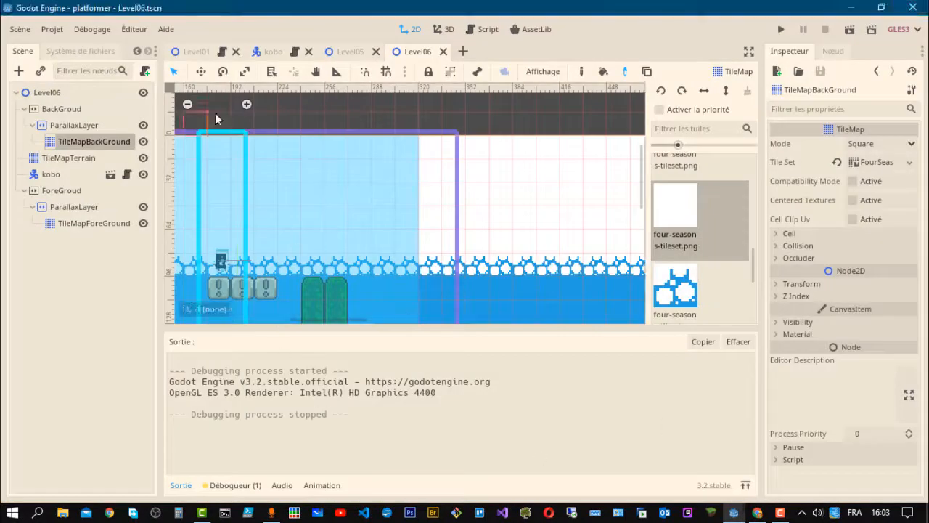
- Show the Scroll properties of the BackGroud node and examine its horizontal Base Scale
{"action": "left_click", "coordinate": [54, 110]}
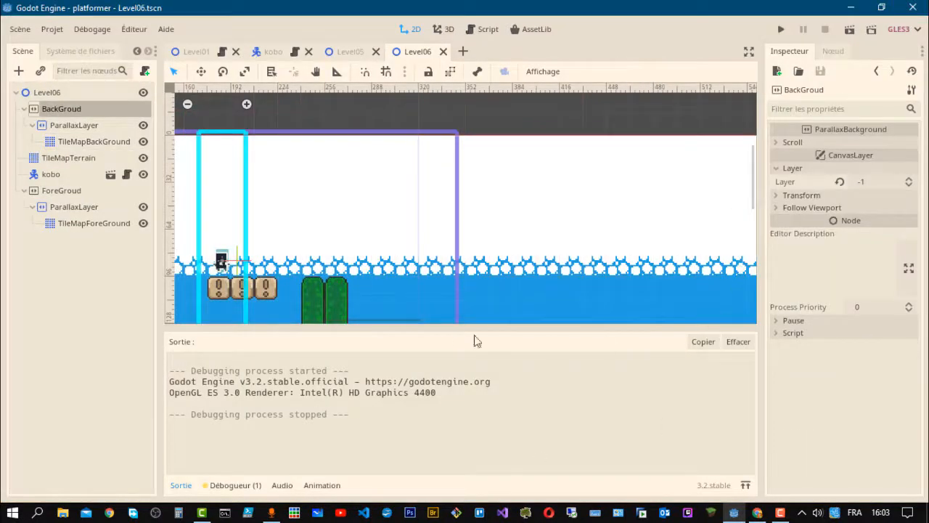
{"action": "left_click", "coordinate": [782, 143]}
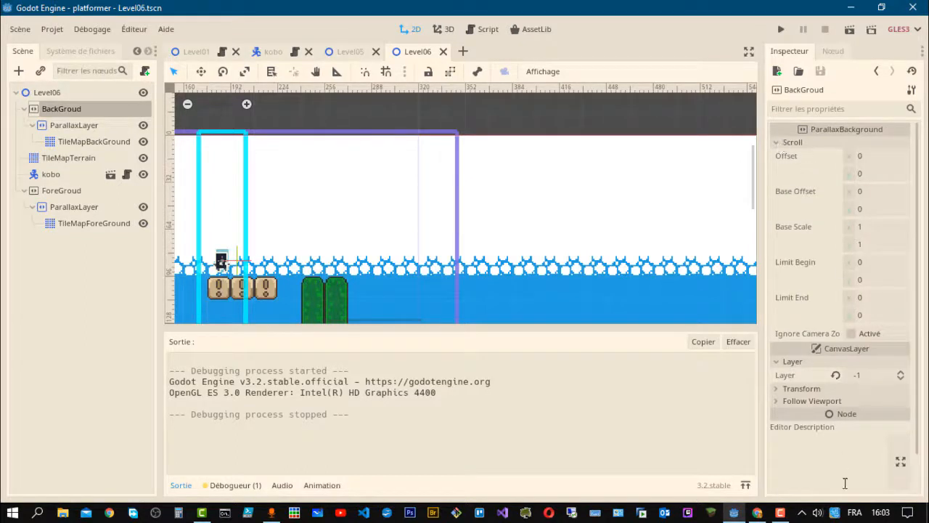
{"action": "left_click", "coordinate": [867, 231]}
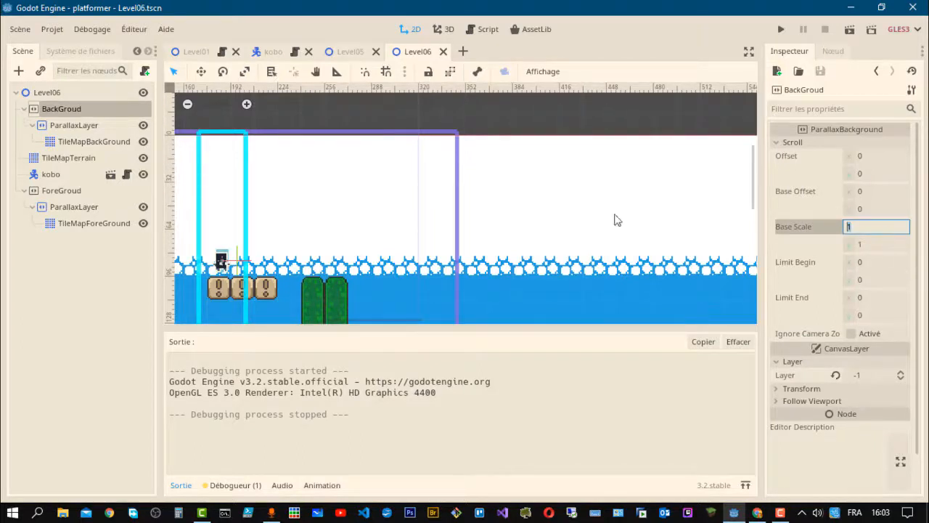
{"action": "left_click", "coordinate": [62, 190]}
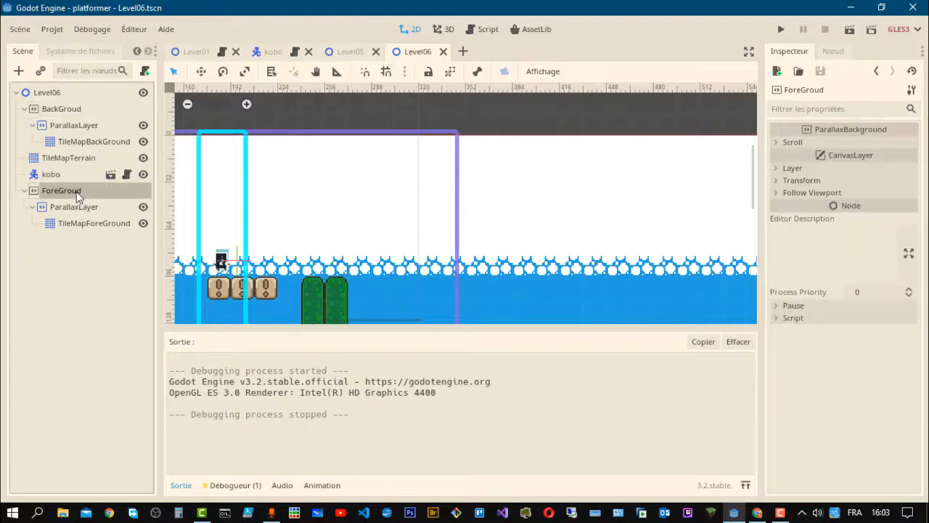
{"action": "left_click", "coordinate": [63, 109]}
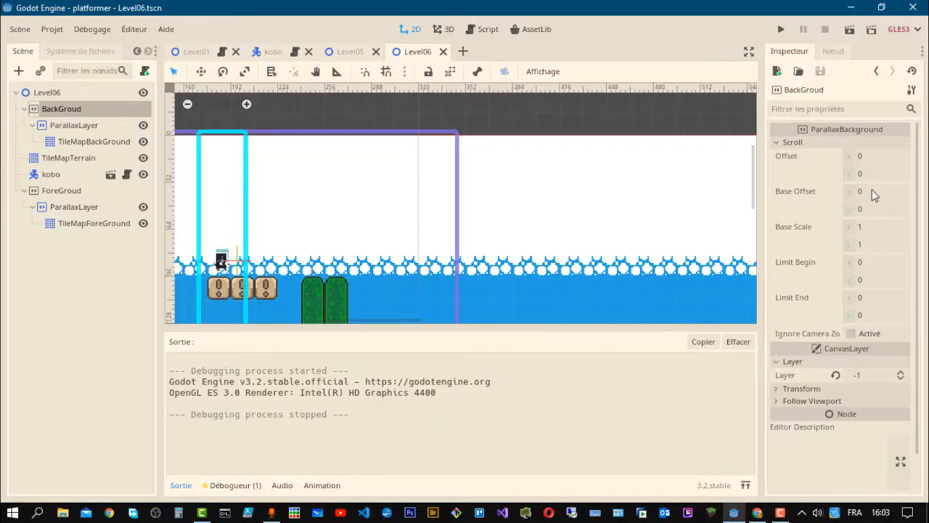
{"action": "left_click", "coordinate": [864, 228]}
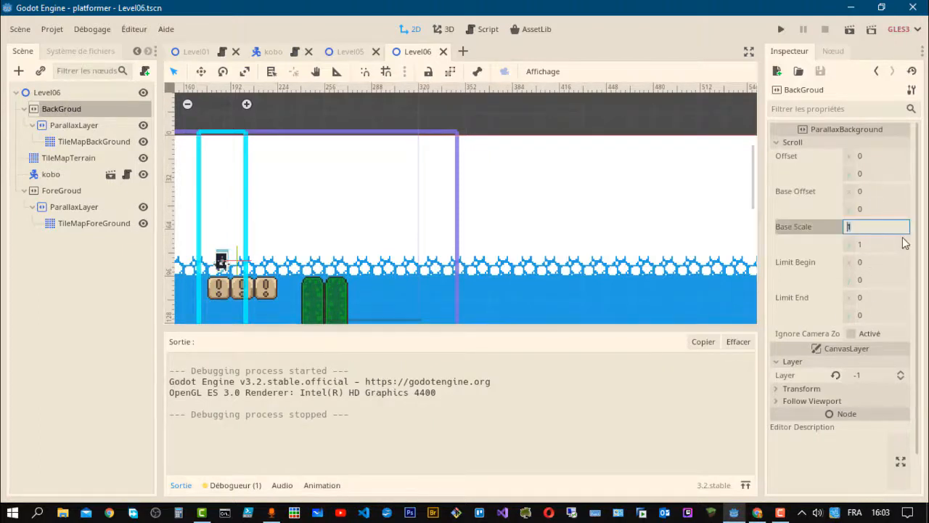
- Set the horizontal scroll Base Scale of the ForeGroud node to 0.8
{"action": "left_click", "coordinate": [61, 192]}
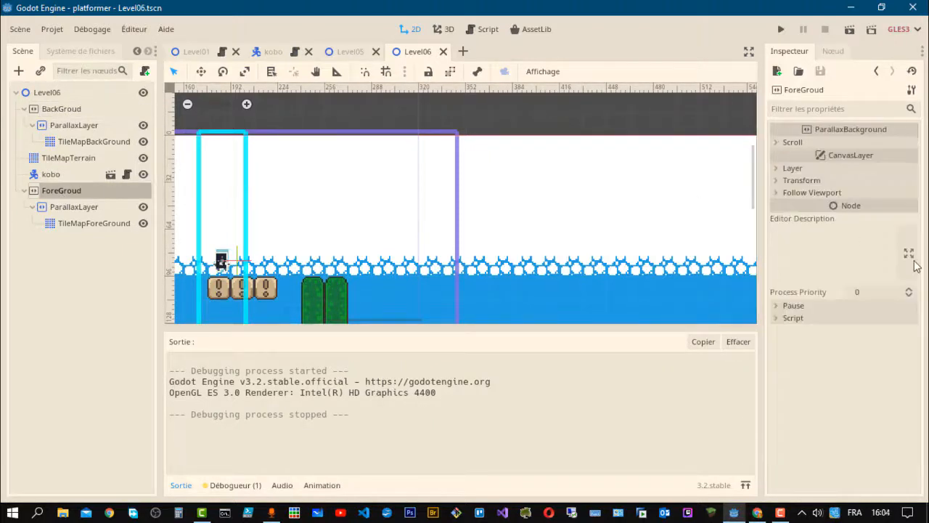
{"action": "left_click", "coordinate": [780, 143]}
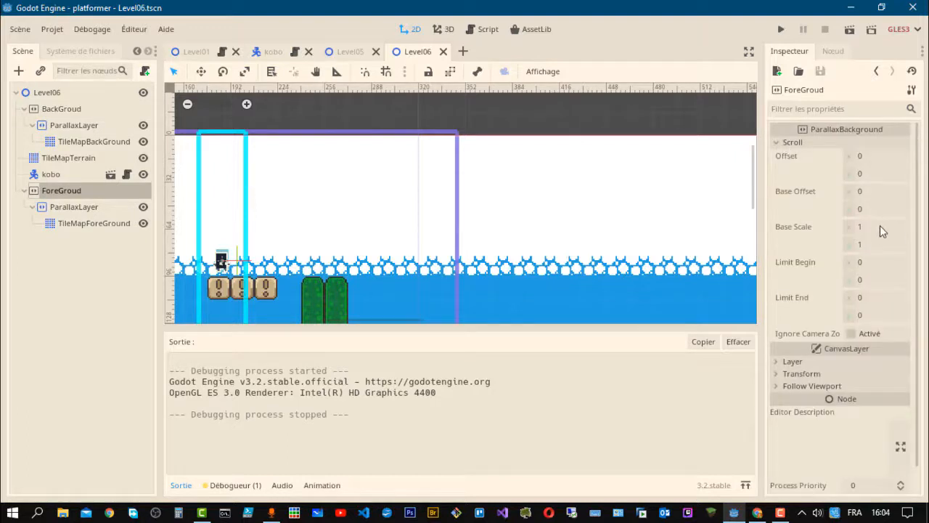
{"action": "left_click", "coordinate": [880, 227]}
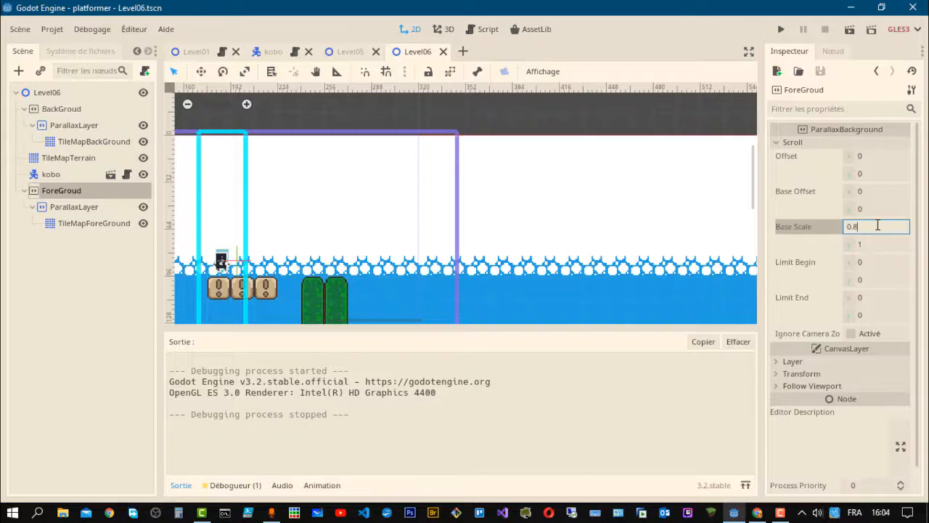
{"action": "key", "text": "Return"}
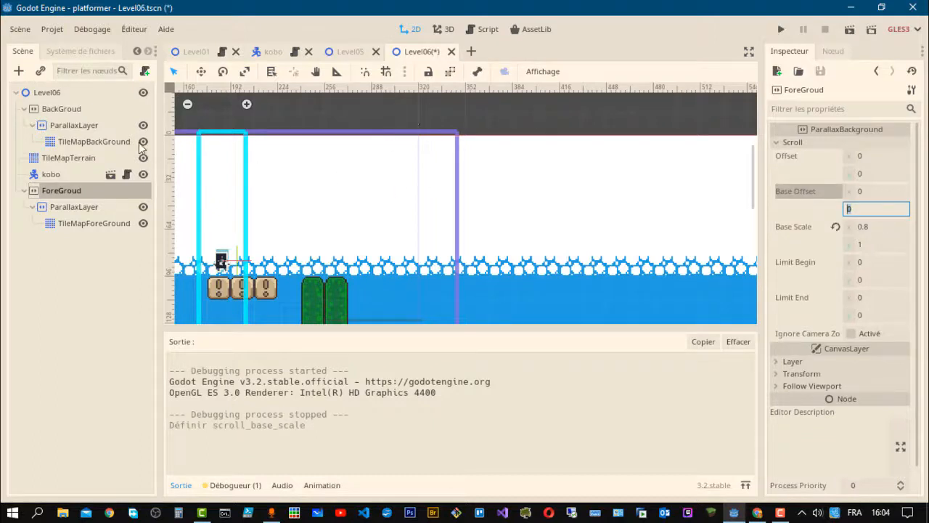
- Set the horizontal scroll Base Scale of the BackGroud node to 0.4 and save the Level06 scene
{"action": "left_click", "coordinate": [74, 113]}
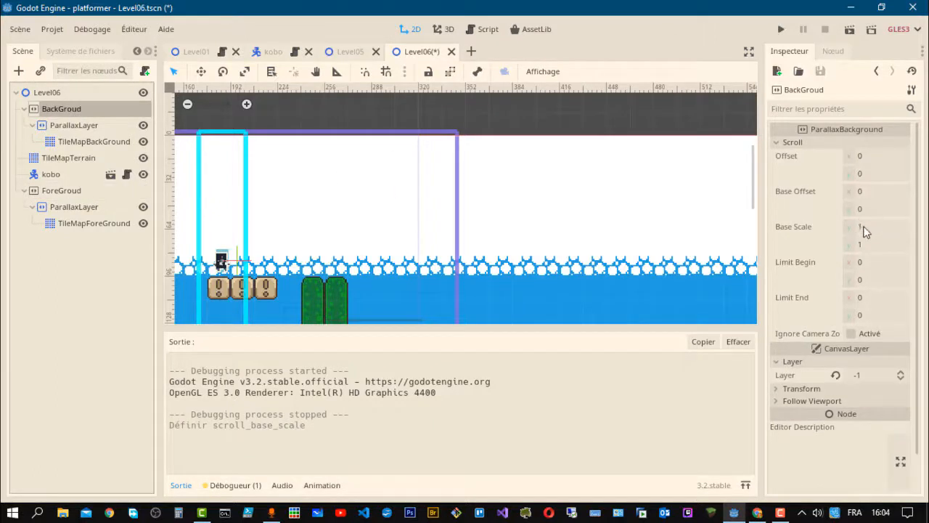
{"action": "left_click", "coordinate": [894, 226]}
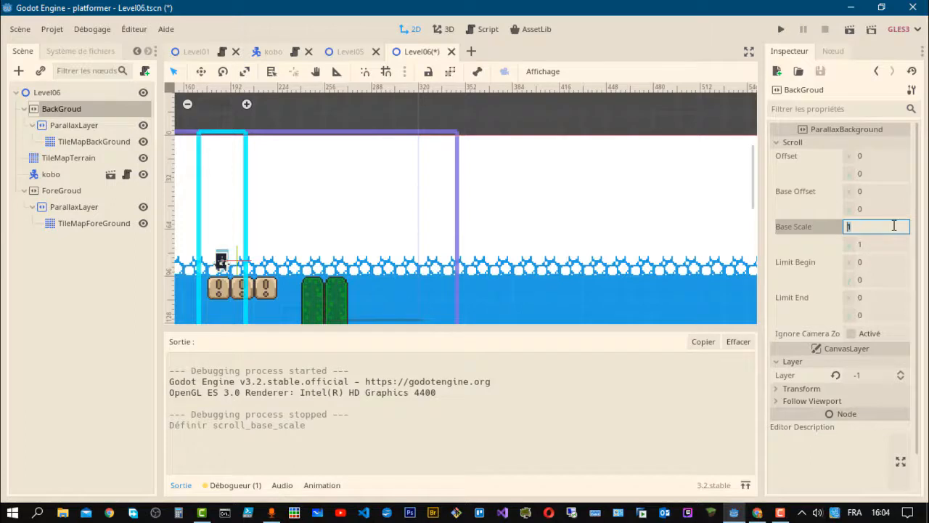
{"action": "key", "text": "Return"}
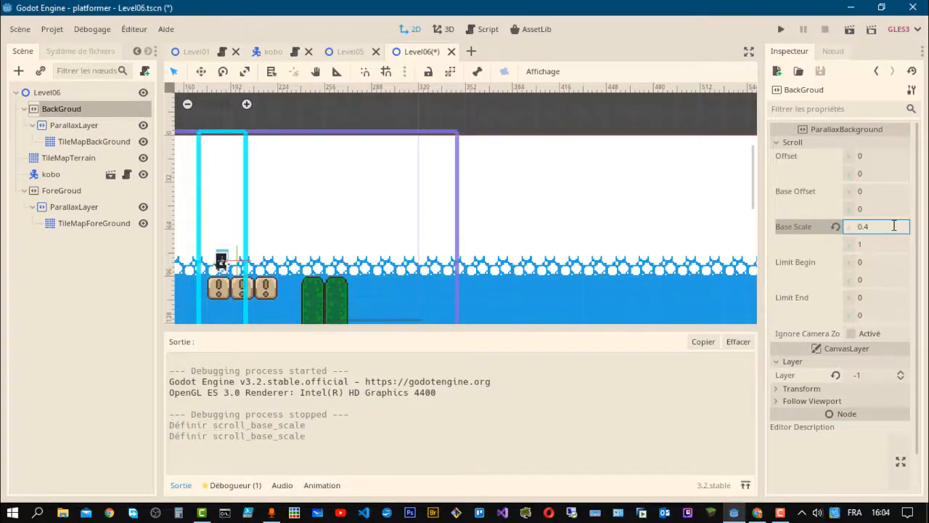
{"action": "key", "text": "ctrl+s"}
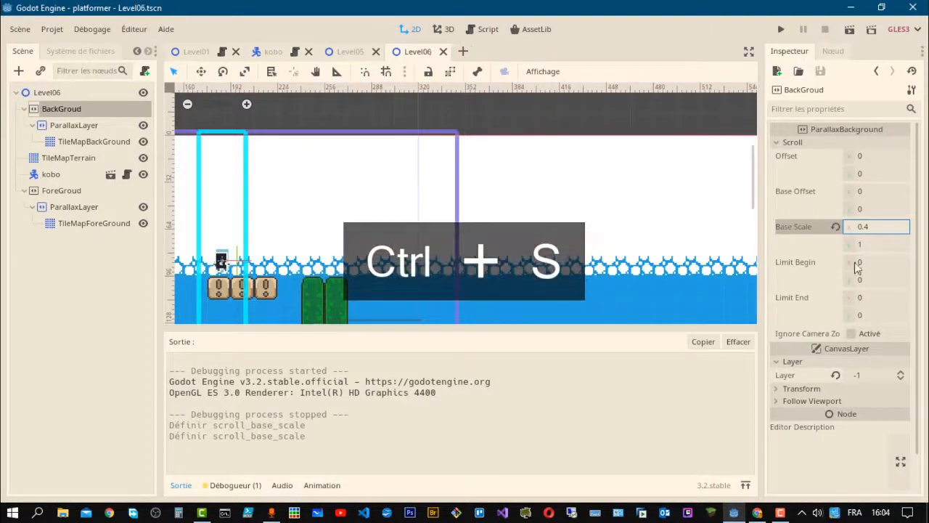
- Run the current scene and walk the character rightward along the ground to check how fast the background and foreground layers scroll
{"action": "left_click", "coordinate": [850, 29]}
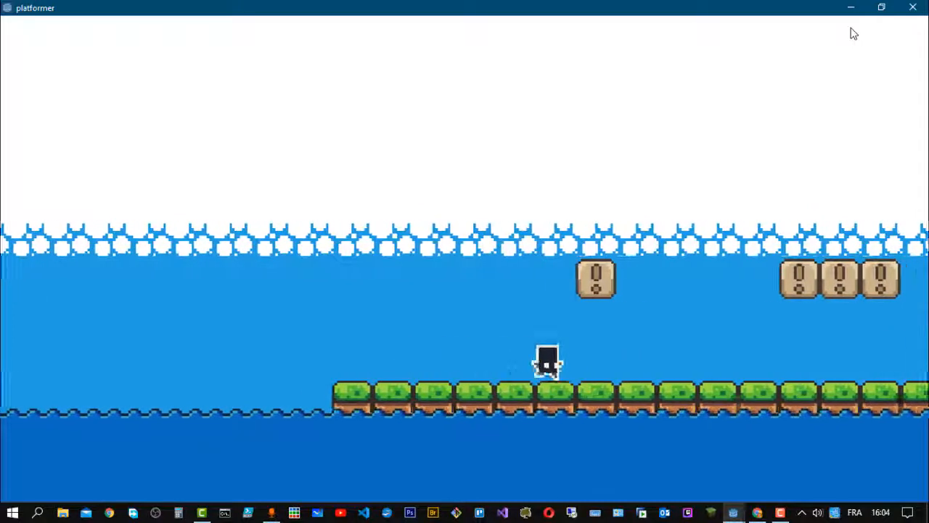
{"action": "key", "text": "Right"}
{"action": "key", "text": "Up"}
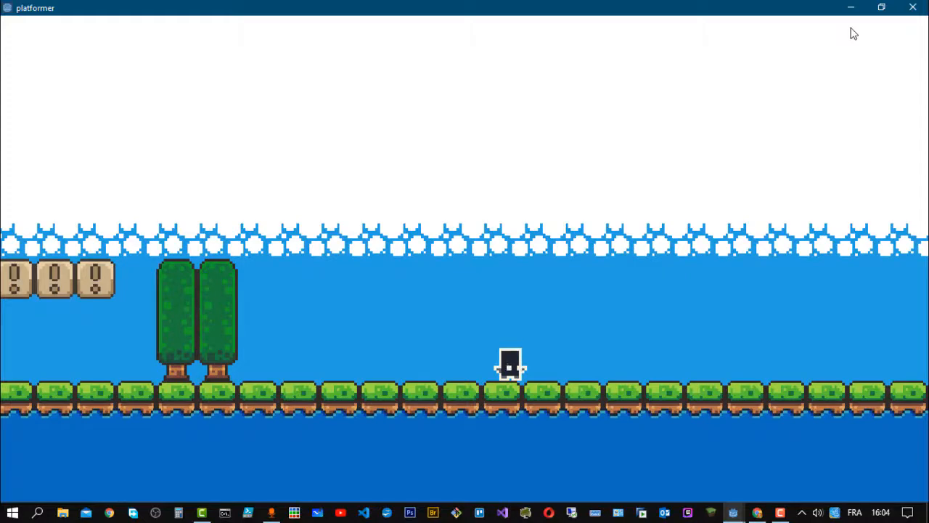
{"action": "key", "text": "Right"}
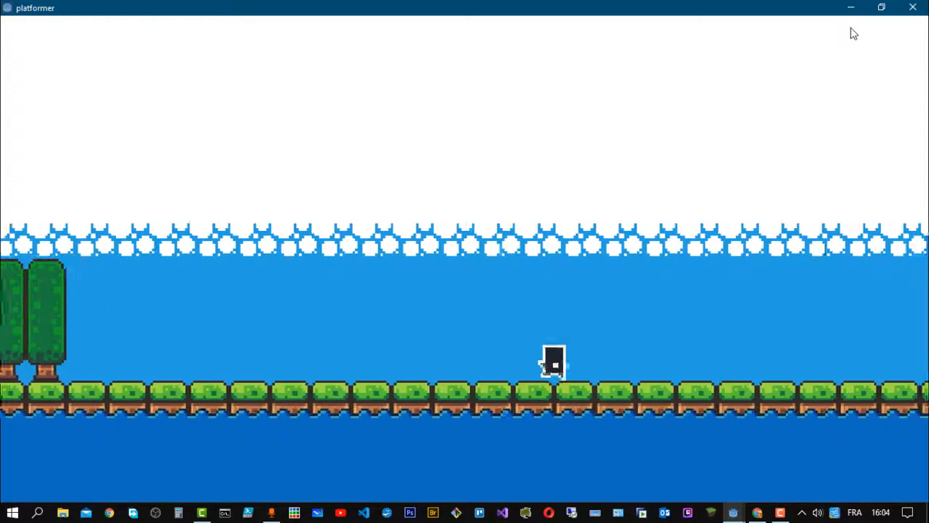
{"action": "key", "text": "Right"}
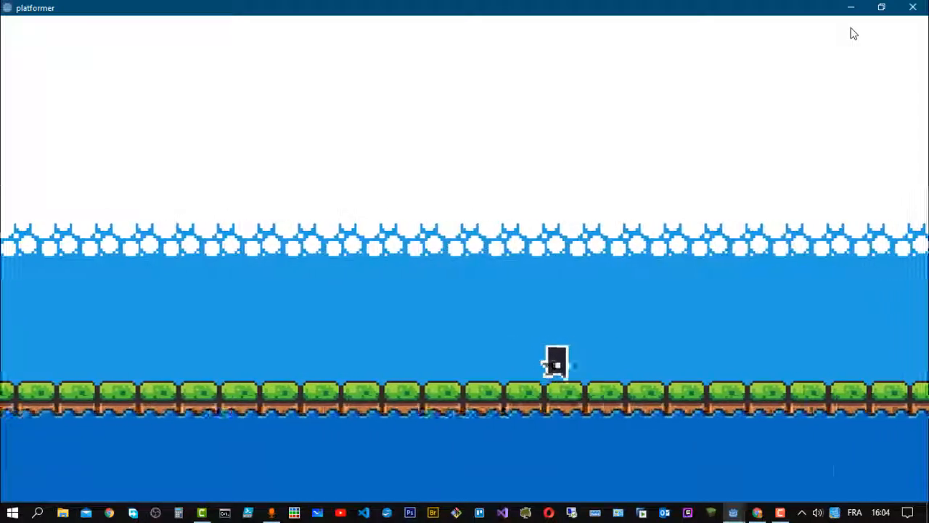
{"action": "key", "text": "Right"}
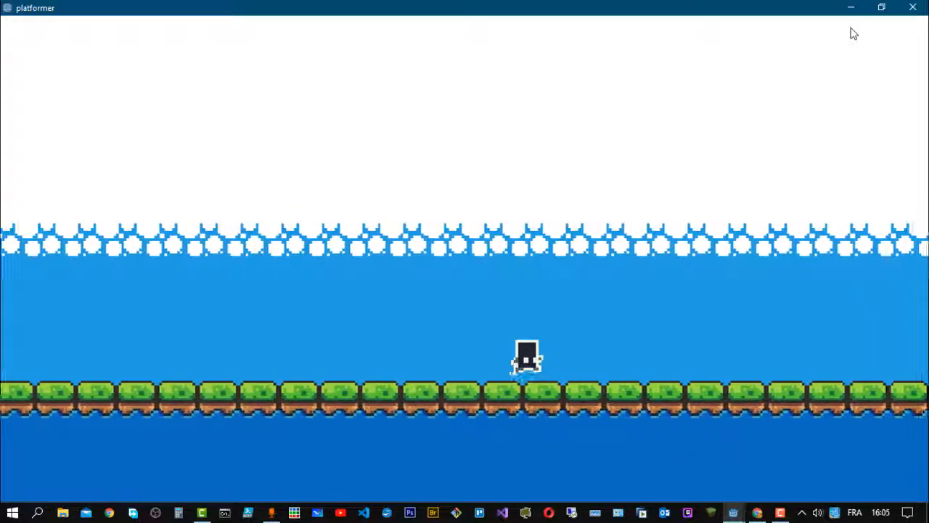
{"action": "key", "text": "Right"}
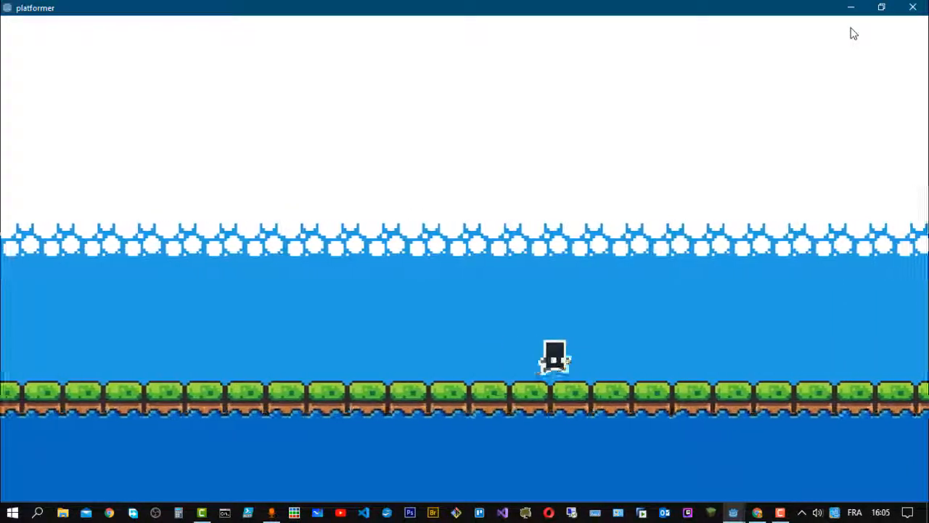
{"action": "key", "text": "Right"}
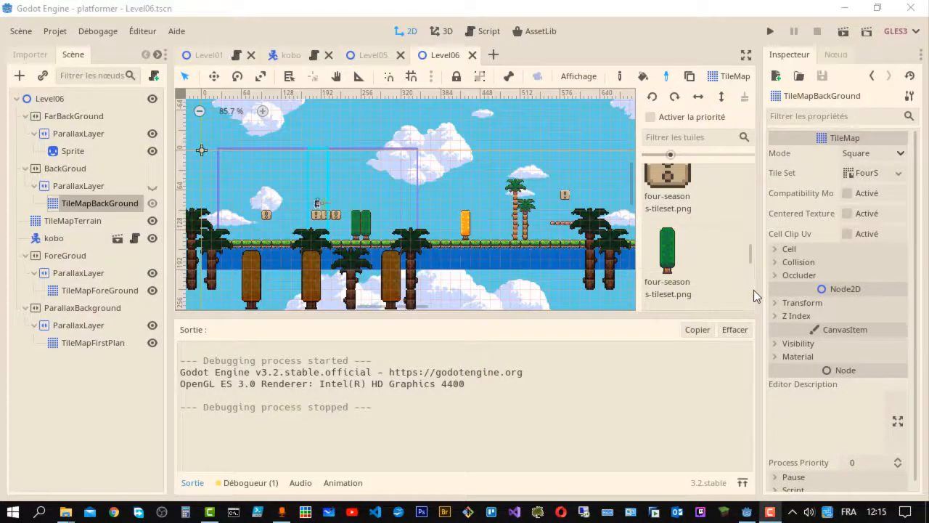
- Compare the Scroll settings of FarBackGround and BackGroud, briefly show BackGroud's ParallaxLayer and hide it again, and inspect the sky Sprite behind it
{"action": "left_click", "coordinate": [91, 118]}
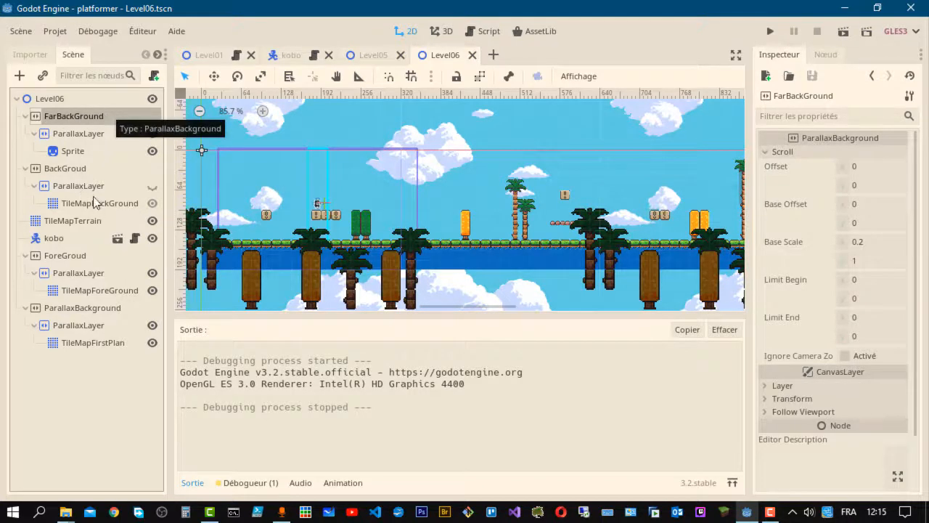
{"action": "left_click", "coordinate": [72, 168]}
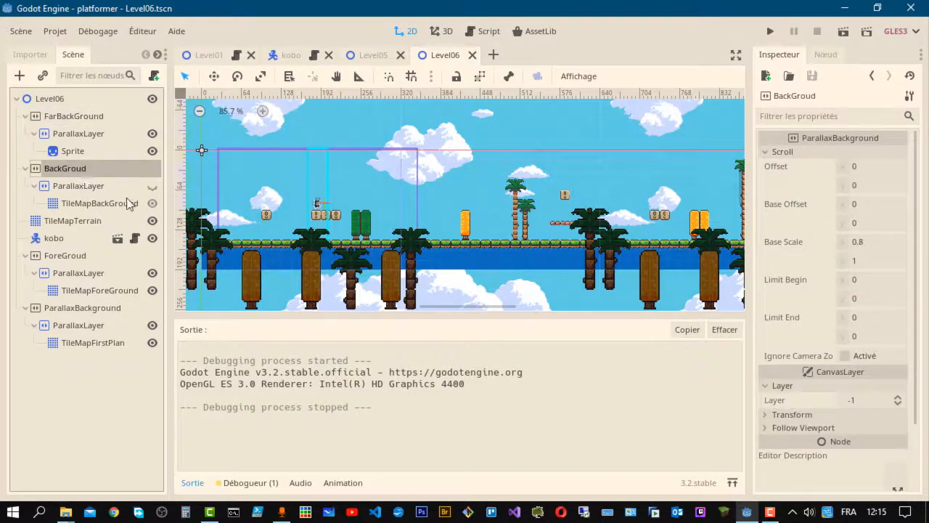
{"action": "left_click", "coordinate": [152, 186]}
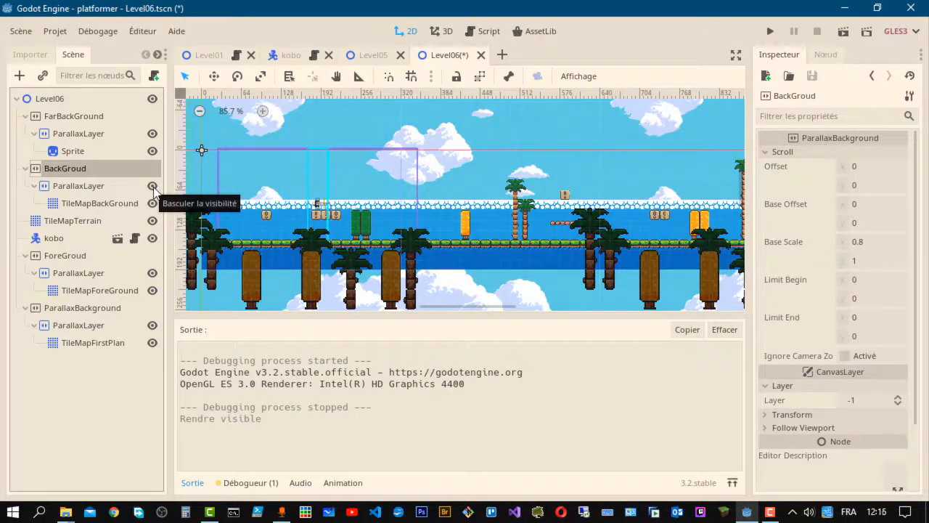
{"action": "left_click", "coordinate": [152, 187]}
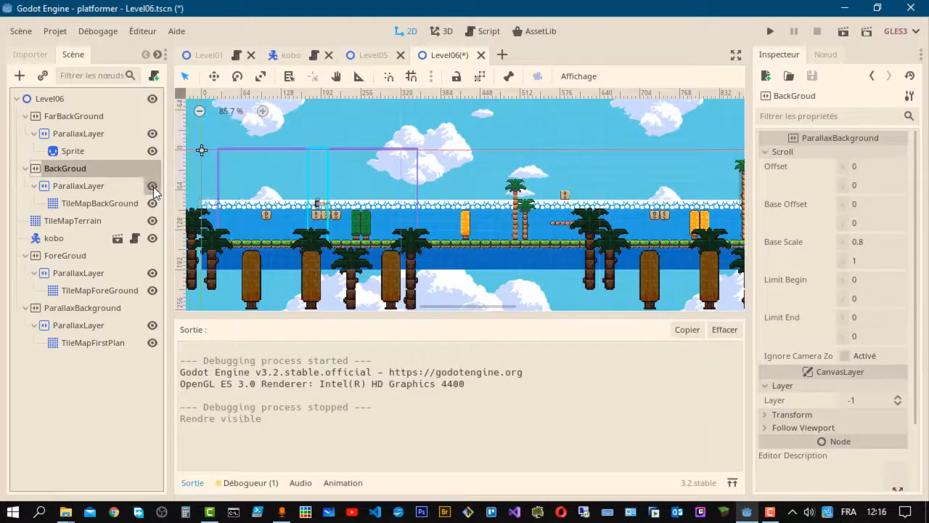
{"action": "left_click", "coordinate": [84, 150]}
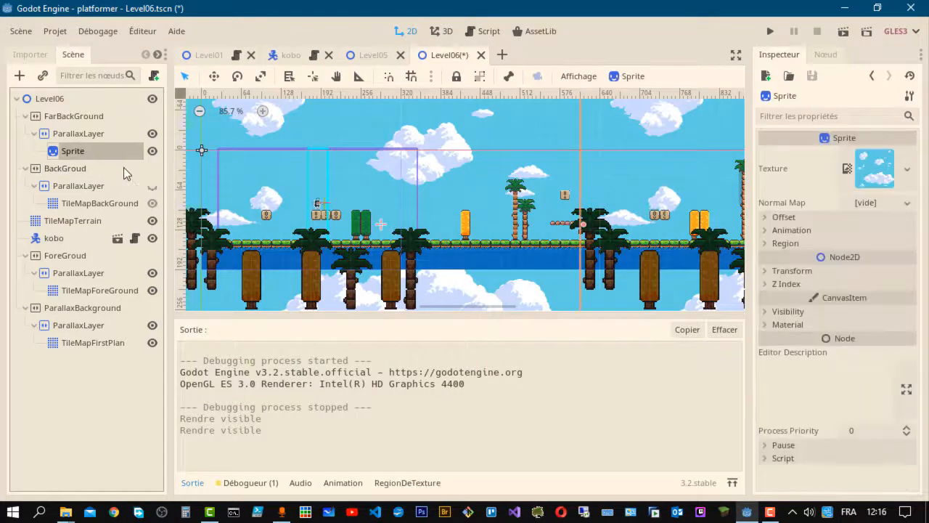
- Review FarBackGround's Scroll settings, its ParallaxLayer's Mirroring and its Sprite, and check the Base Scale of the ParallaxBackground node
{"action": "scroll", "coordinate": [527, 205], "scroll_direction": "down", "scroll_amount": 3}
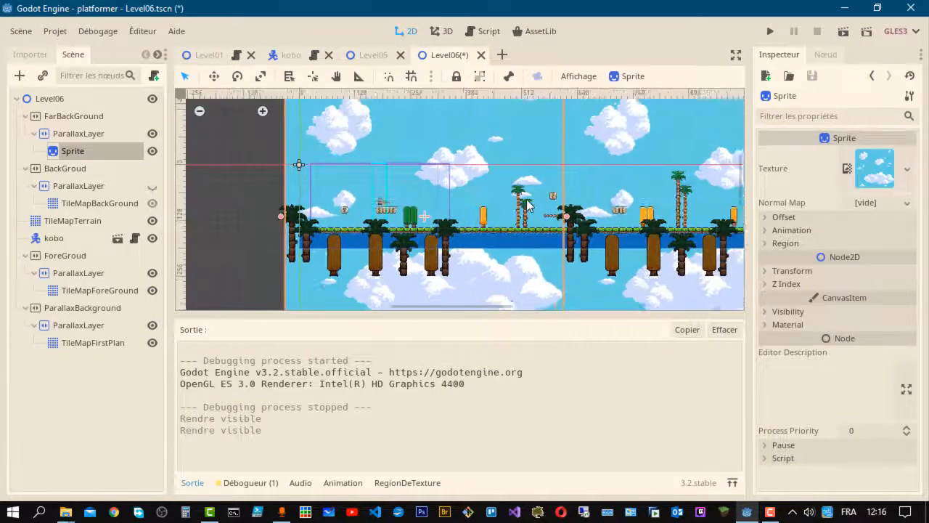
{"action": "left_click", "coordinate": [33, 121]}
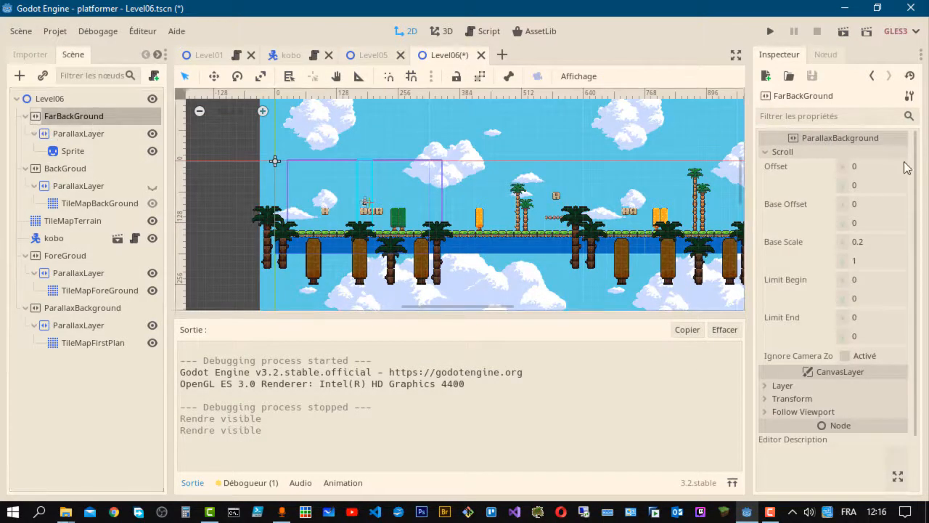
{"action": "left_click", "coordinate": [92, 134]}
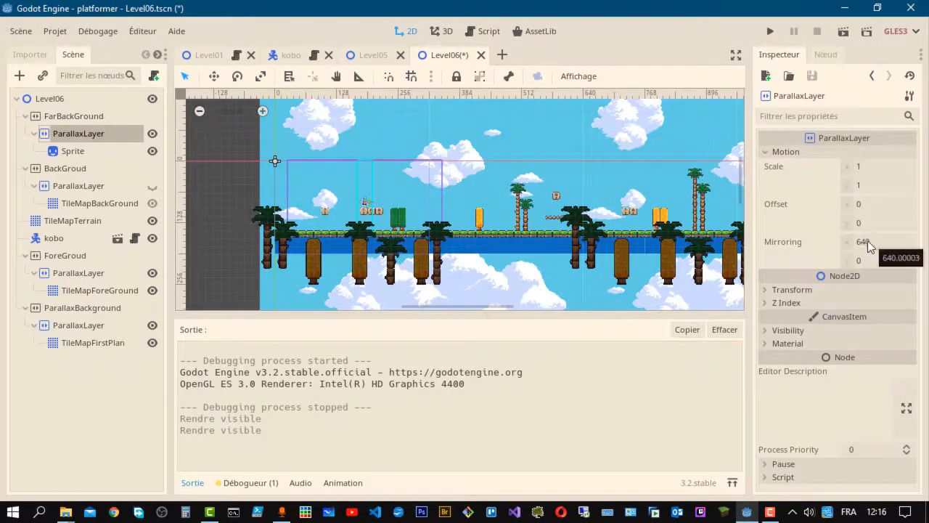
{"action": "left_click", "coordinate": [100, 153]}
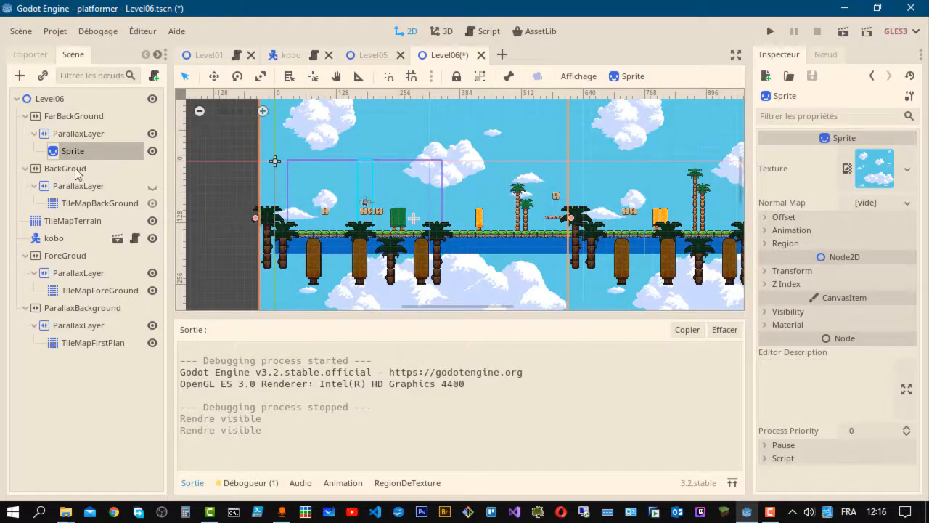
{"action": "left_click", "coordinate": [79, 118]}
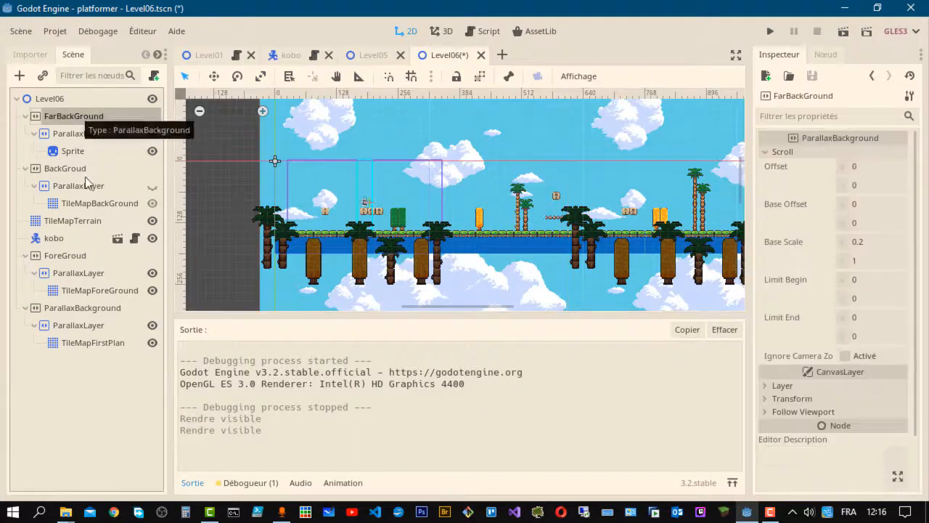
{"action": "left_click", "coordinate": [80, 308]}
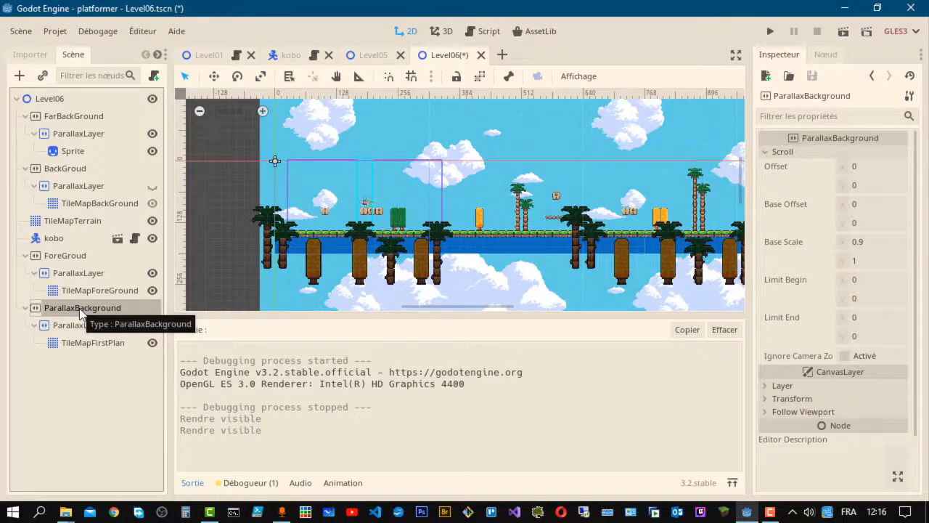
- Run the current scene and walk the character rightward to the far end of the ground to watch the parallax layers scroll
{"action": "left_click", "coordinate": [843, 31]}
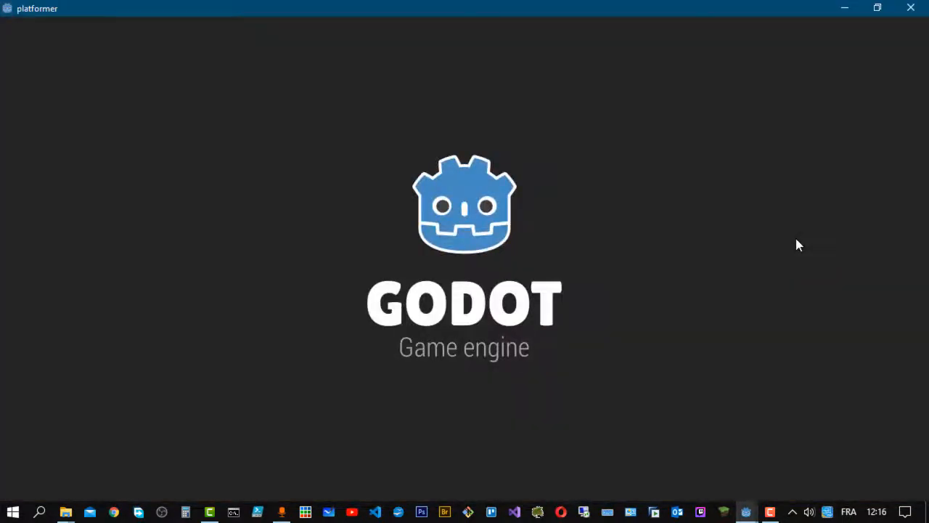
{"action": "key", "text": "Right"}
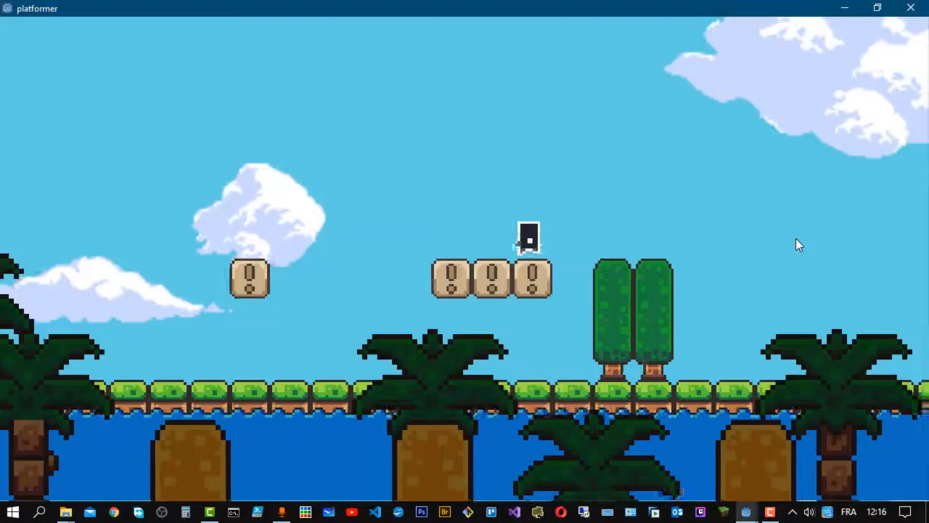
{"action": "key", "text": "Right"}
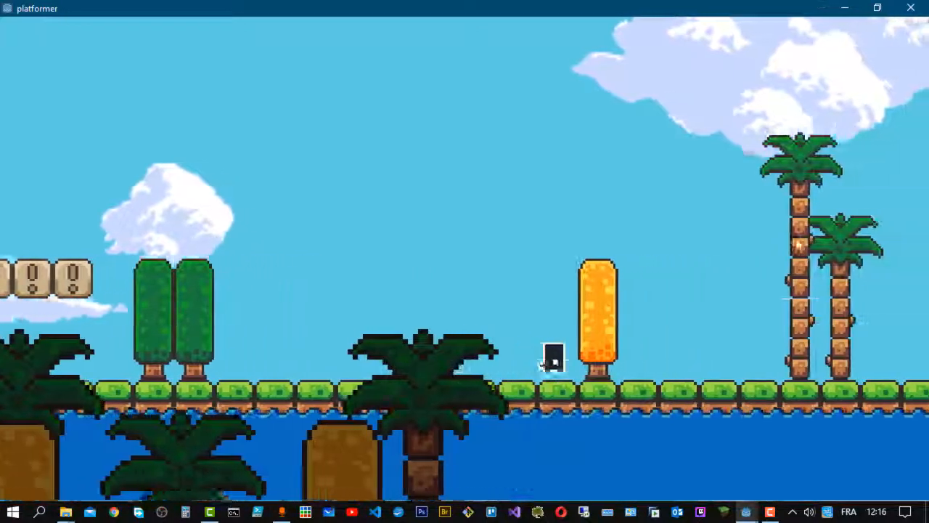
{"action": "key", "text": "Right"}
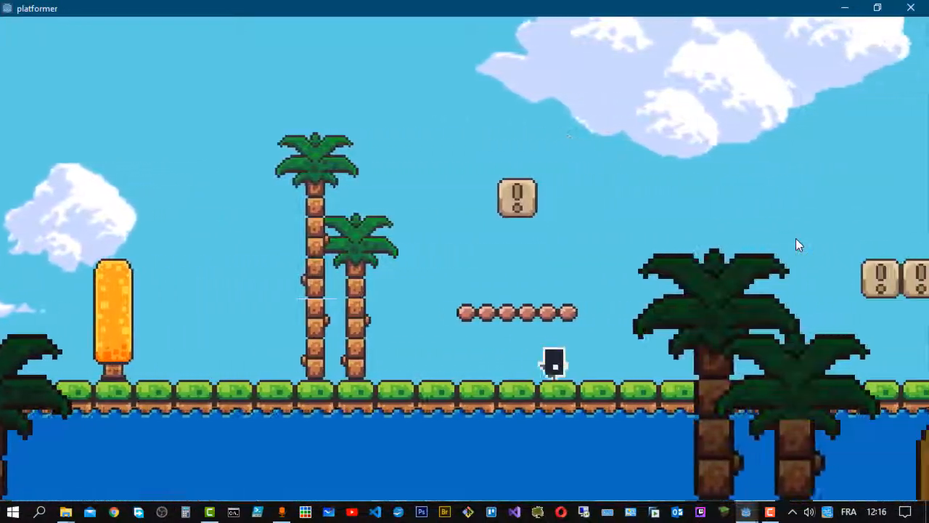
{"action": "key", "text": "Right"}
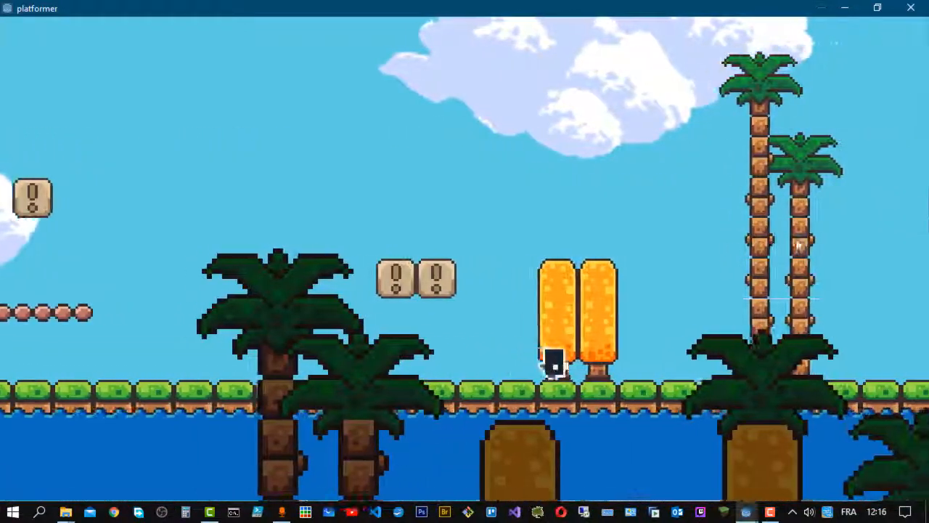
{"action": "key", "text": "Right"}
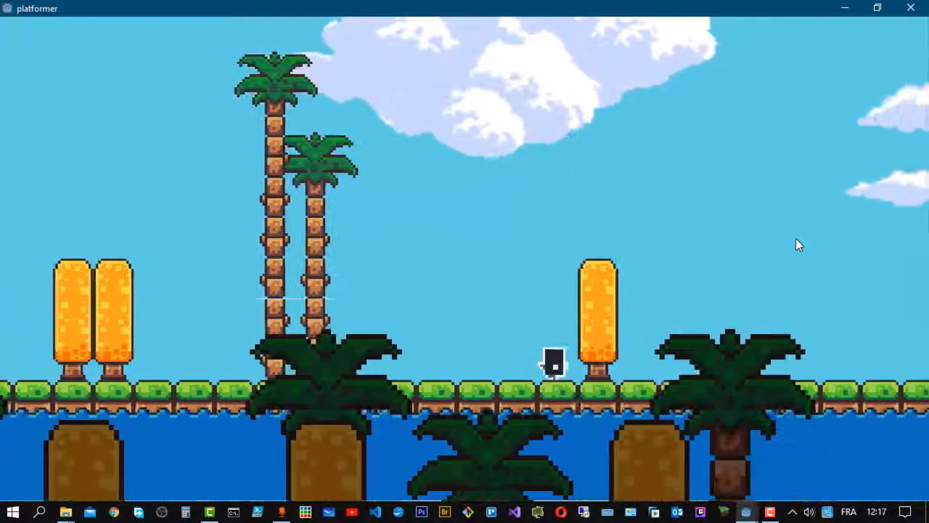
{"action": "key", "text": "Right"}
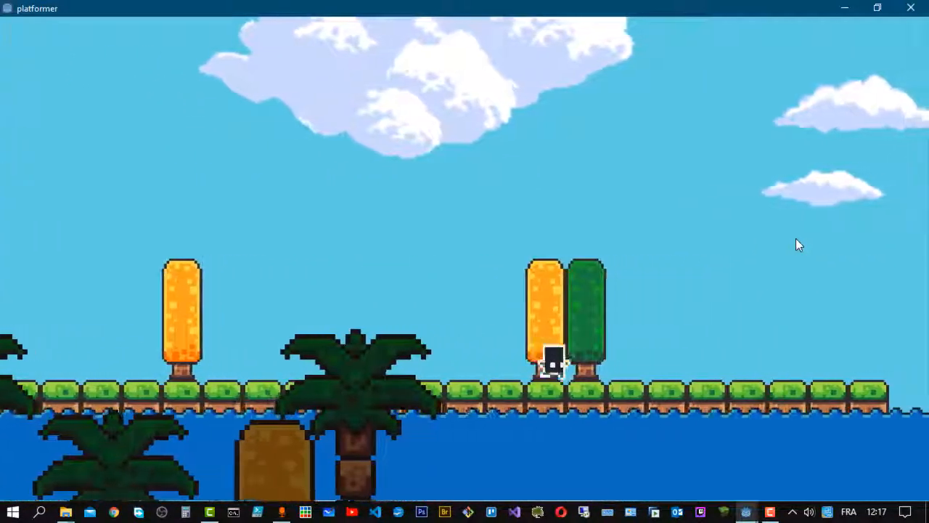
- Move and jump the character back and forth near the end of the ground to compare the layers' movement
{"action": "key", "text": "Left"}
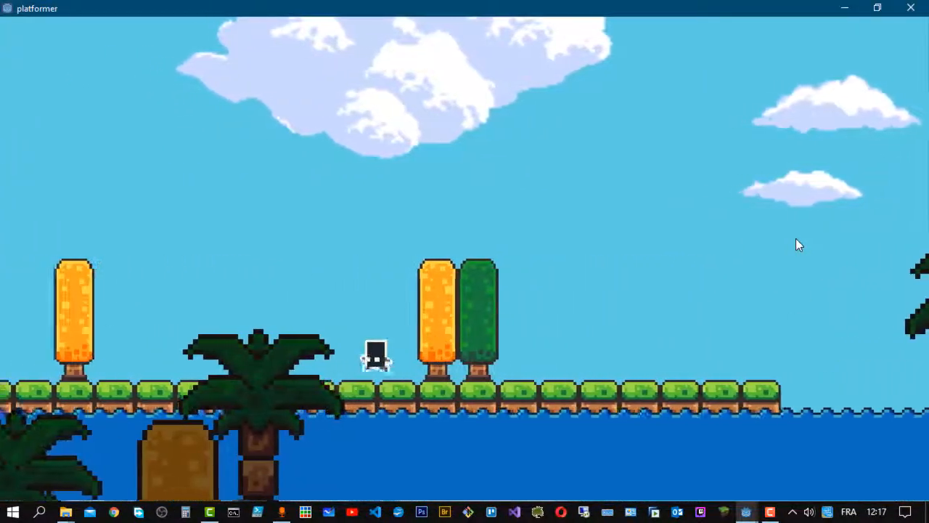
{"action": "key", "text": "Up"}
{"action": "key", "text": "Right"}
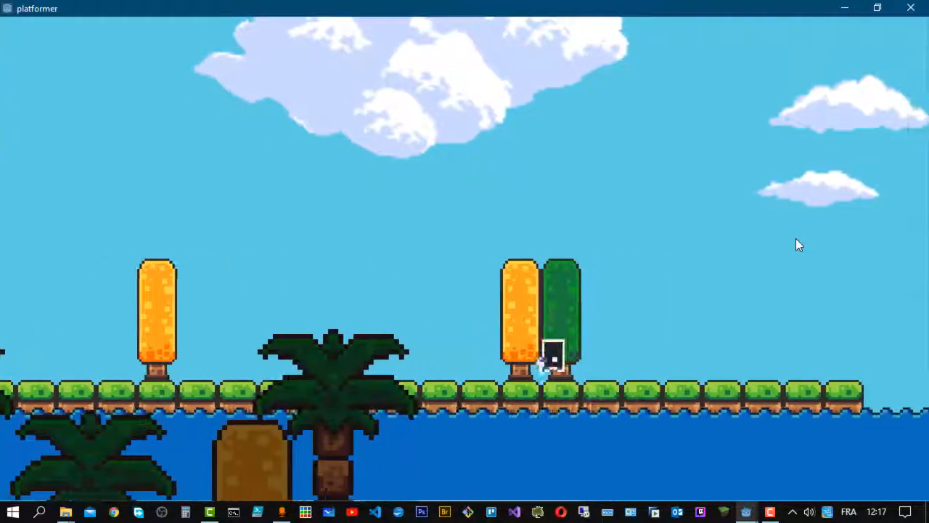
{"action": "key", "text": "Up"}
{"action": "key", "text": "Left"}
{"action": "key", "text": "Up"}
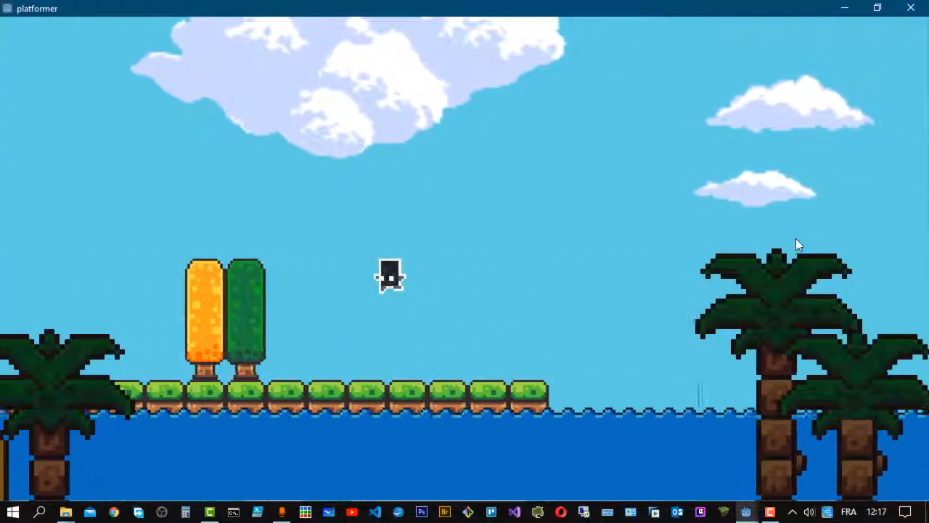
- Walk and jump the character leftward back to the start of the level to check the scrolling in reverse
{"action": "key", "text": "Left"}
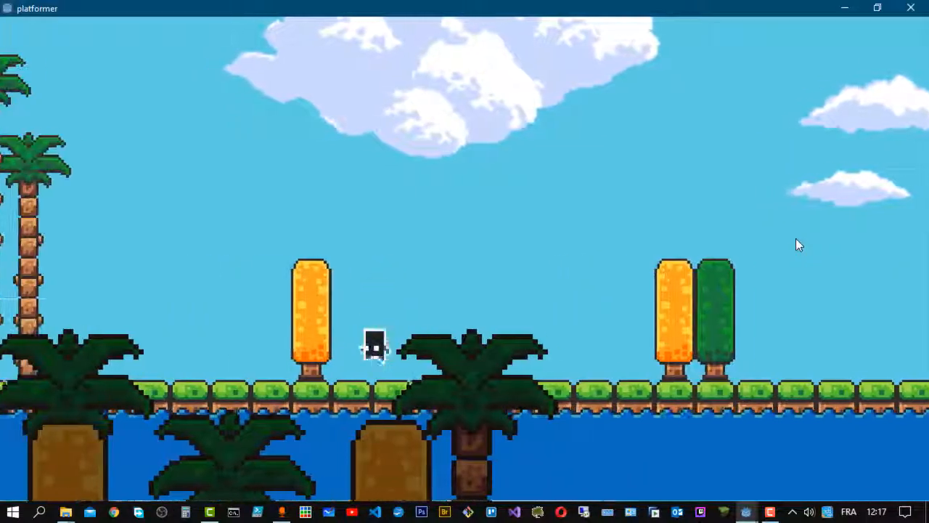
{"action": "key", "text": "Left"}
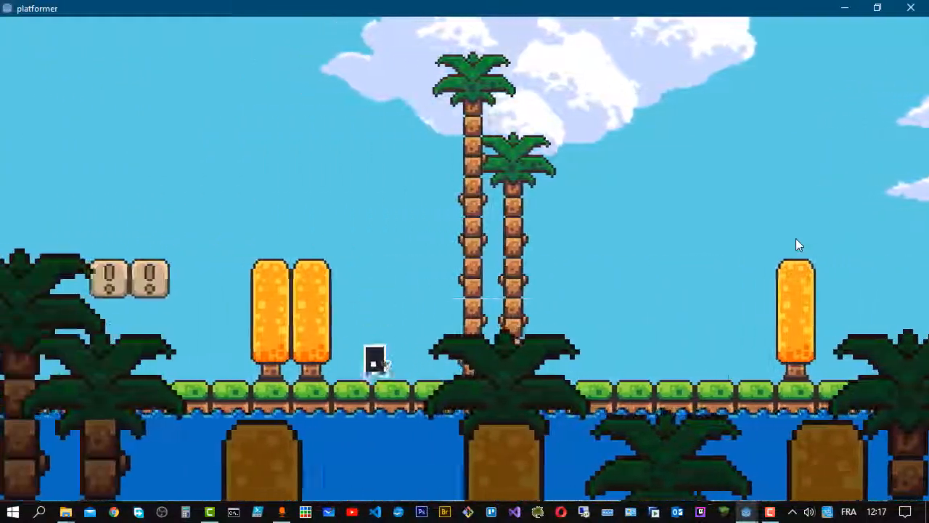
{"action": "key", "text": "Left"}
{"action": "key", "text": "Up"}
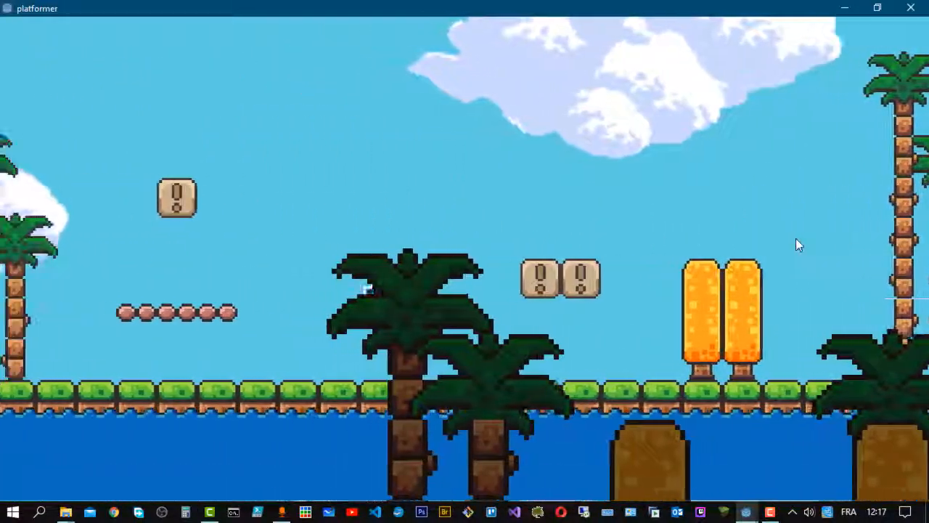
{"action": "key", "text": "Left"}
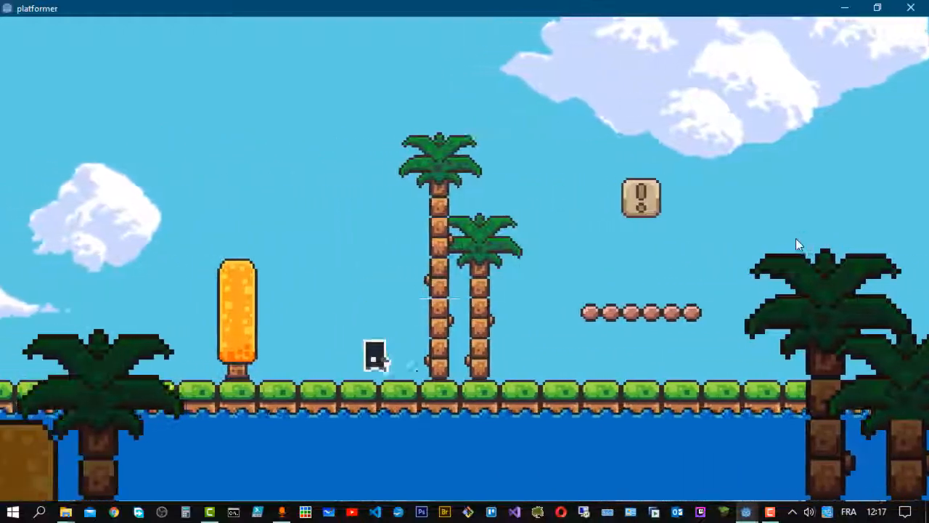
{"action": "key", "text": "Up"}
{"action": "key", "text": "Left"}
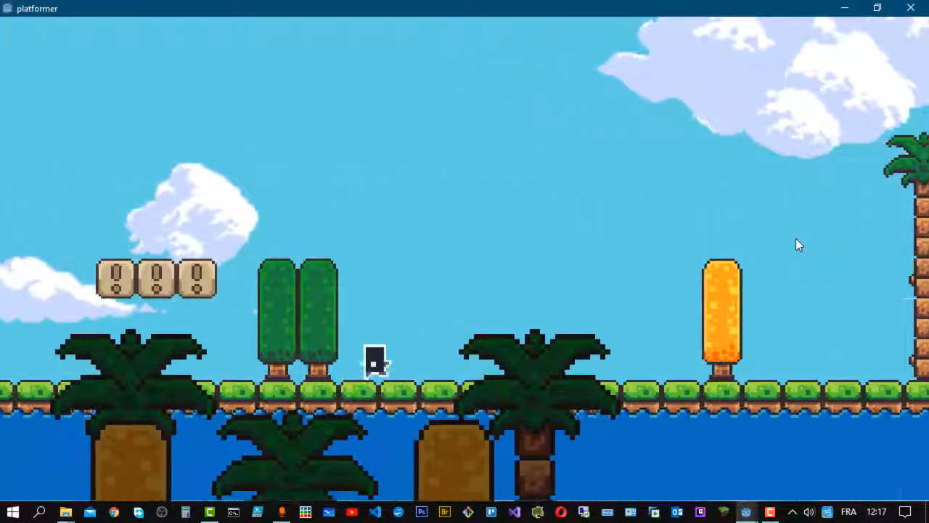
{"action": "key", "text": "Left"}
{"action": "key", "text": "Up"}
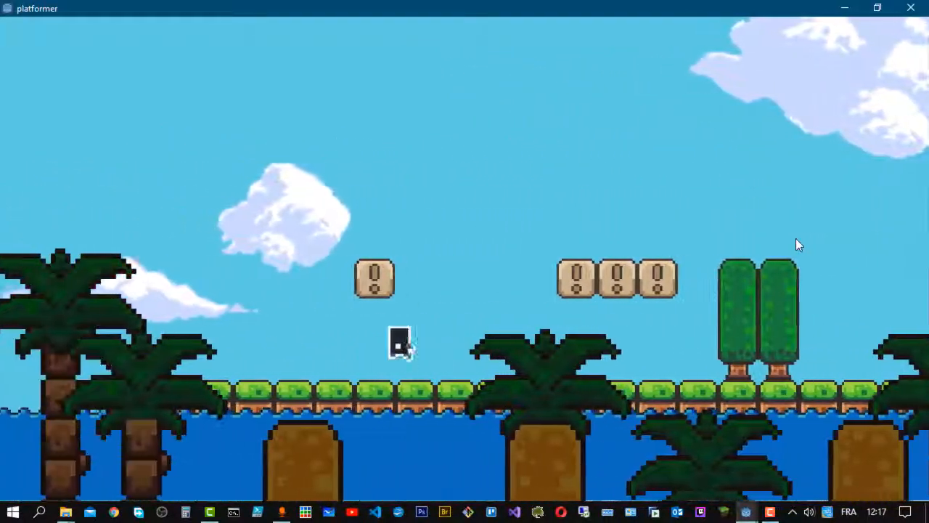
- Walk and jump the character rightward again past the double yellow trees, and close the running game
{"action": "key", "text": "Right"}
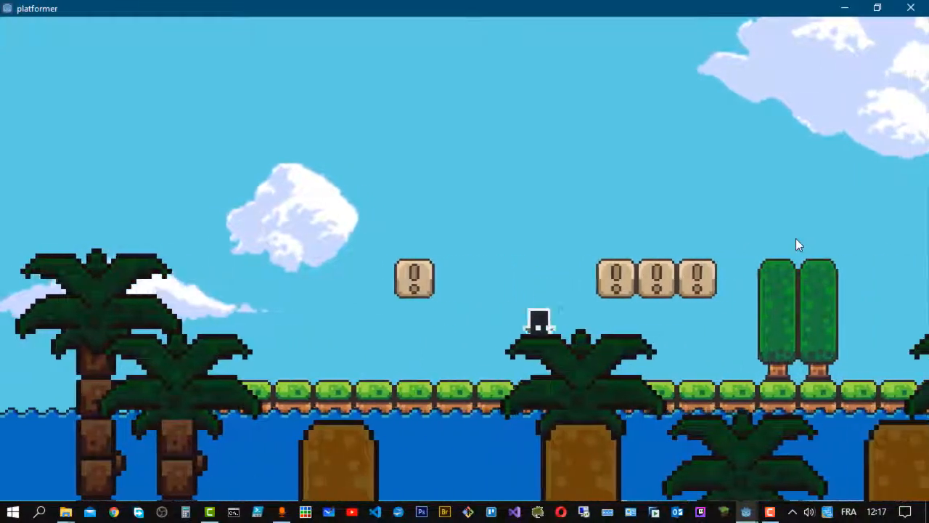
{"action": "key", "text": "Right"}
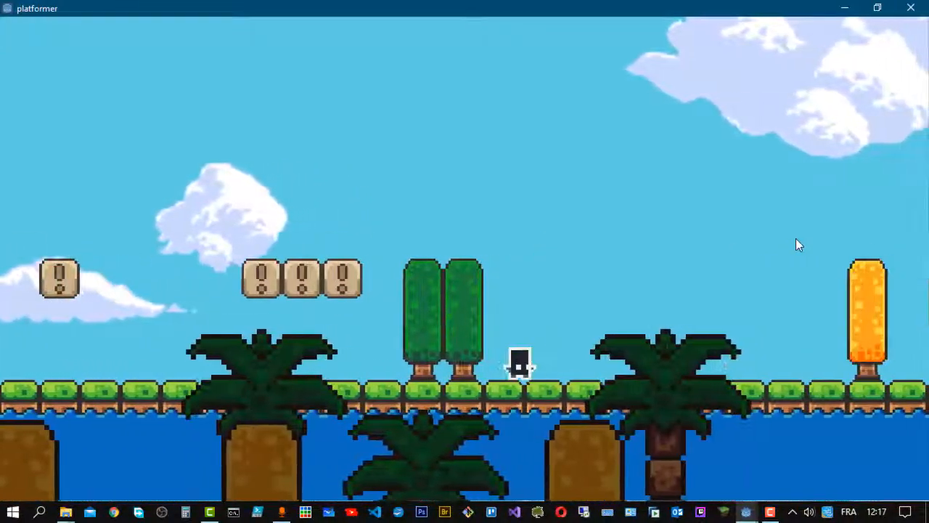
{"action": "key", "text": "Right"}
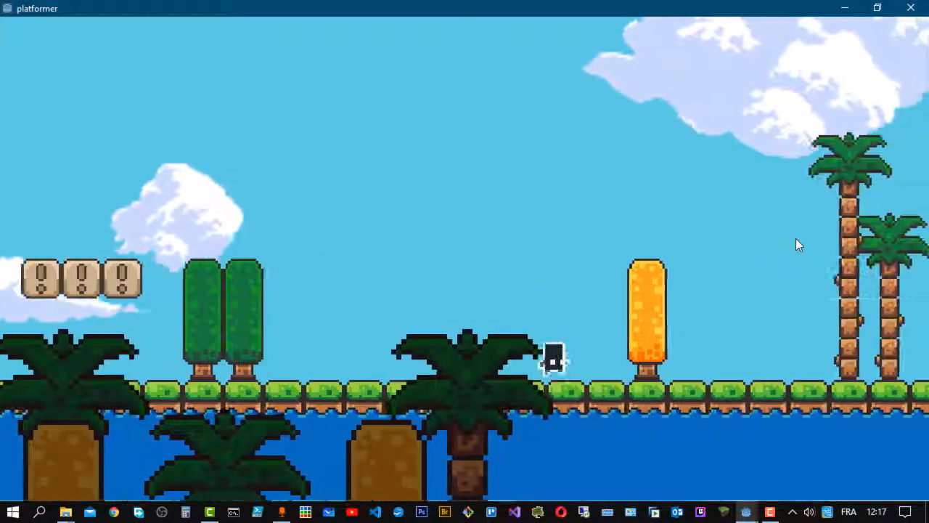
{"action": "key", "text": "Right"}
{"action": "key", "text": "space"}
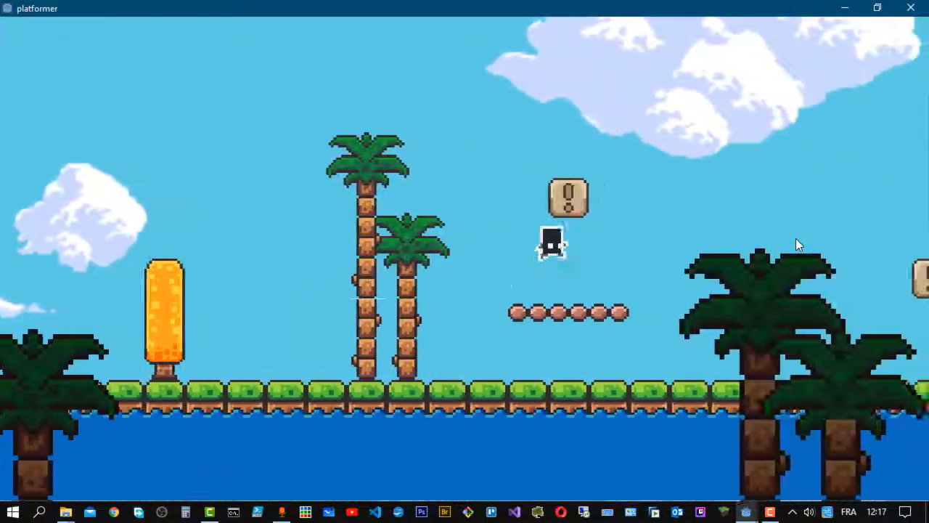
{"action": "key", "text": "Right"}
{"action": "key", "text": "space"}
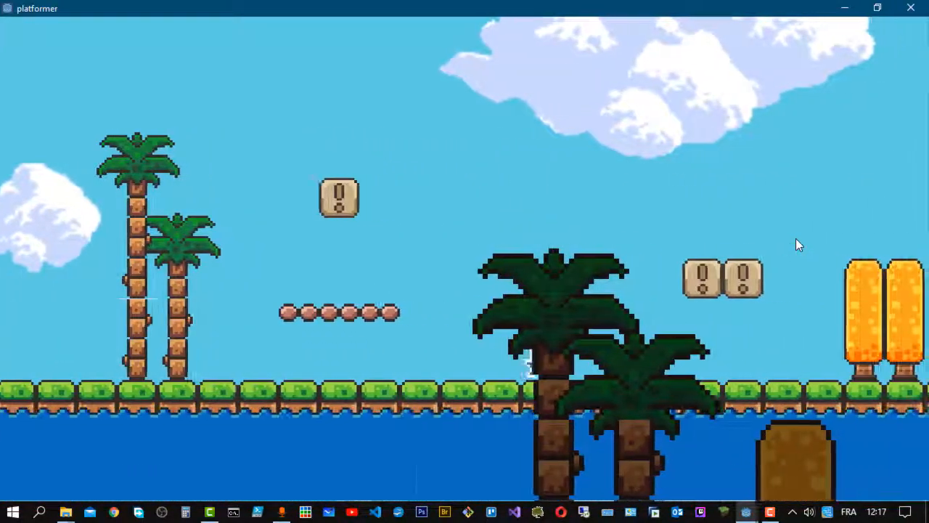
{"action": "key", "text": "Right"}
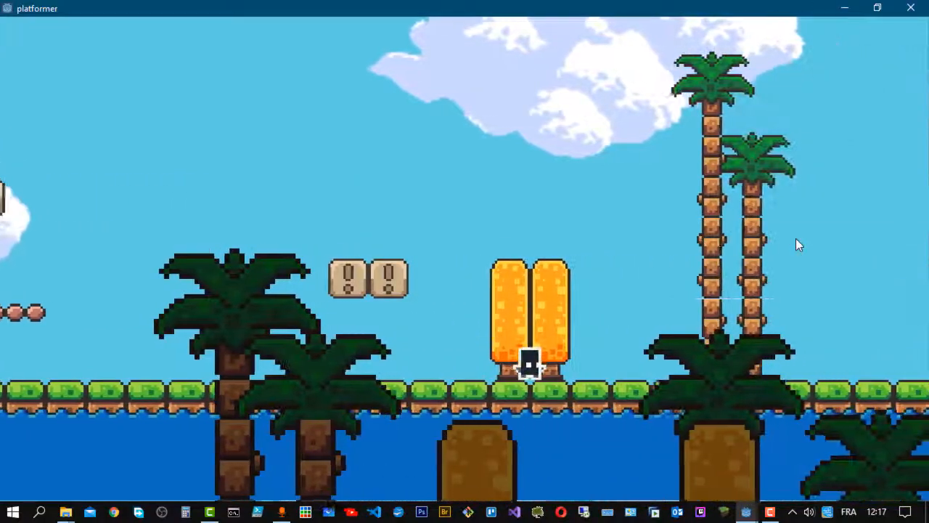
{"action": "left_click", "coordinate": [910, 8]}
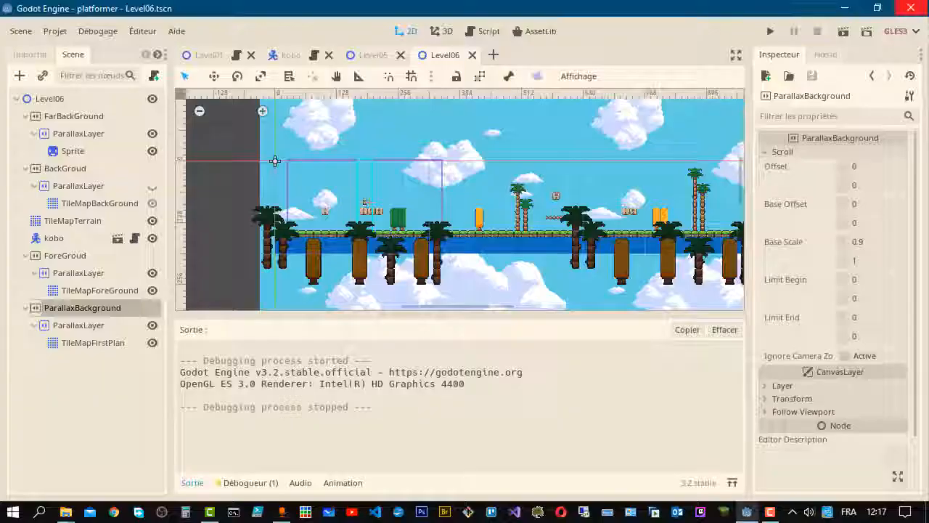
- Compare the CanvasLayer Layer values of the ParallaxBackground, ForeGroud, BackGroud and FarBackGround nodes
{"action": "left_click", "coordinate": [76, 259]}
{"action": "left_click", "coordinate": [77, 310]}
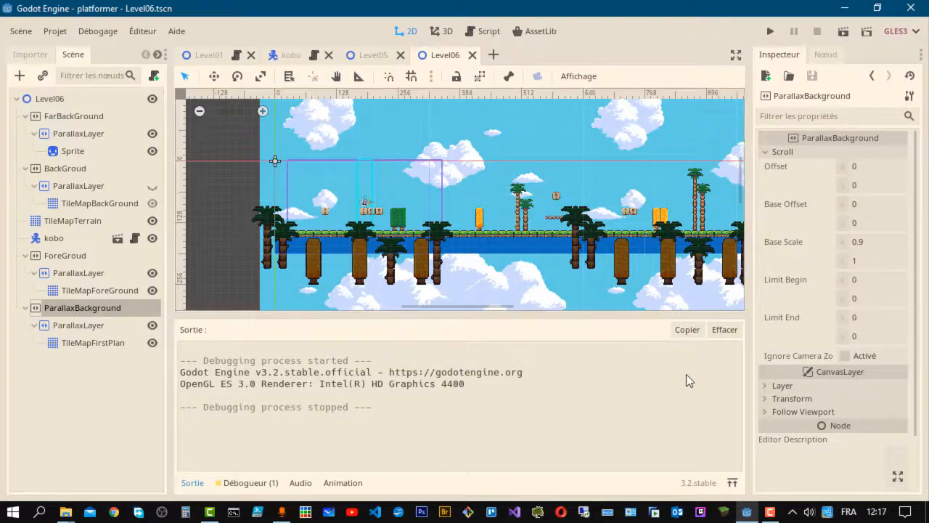
{"action": "left_click", "coordinate": [780, 385]}
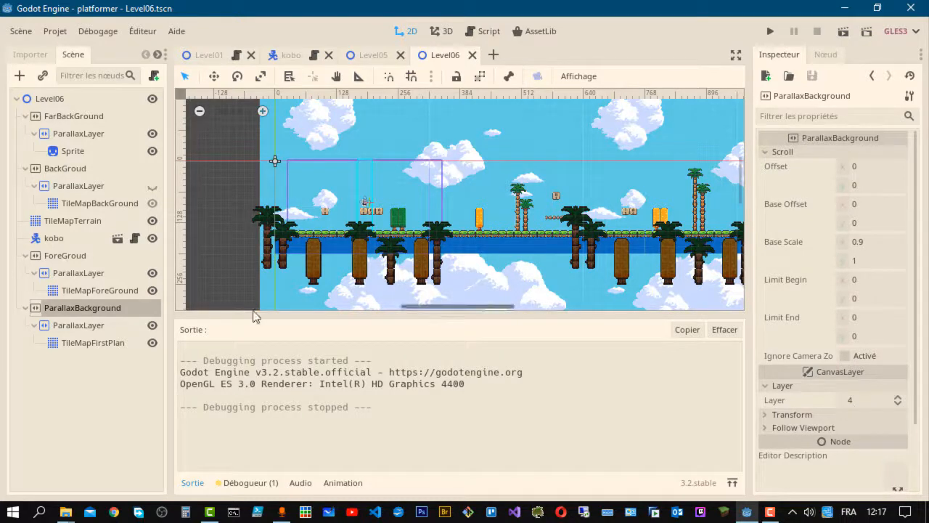
{"action": "left_click", "coordinate": [51, 256]}
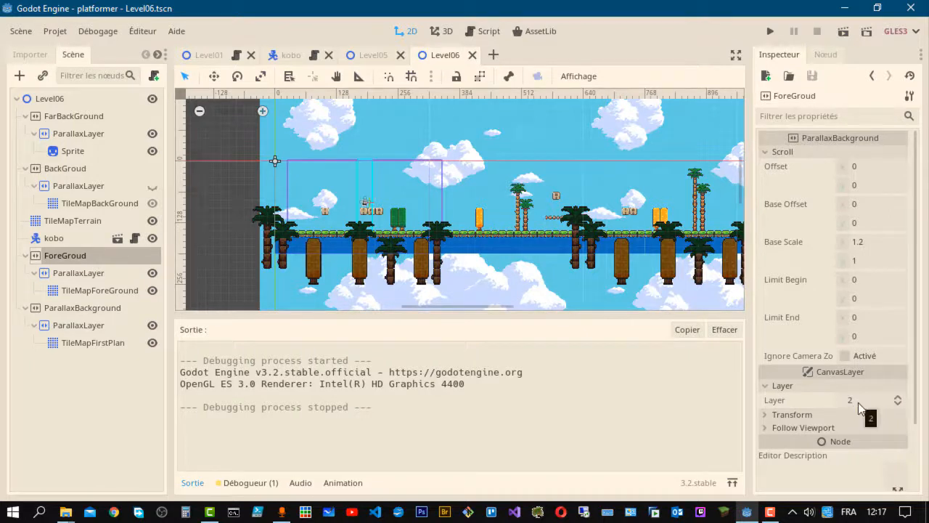
{"action": "left_click", "coordinate": [62, 170]}
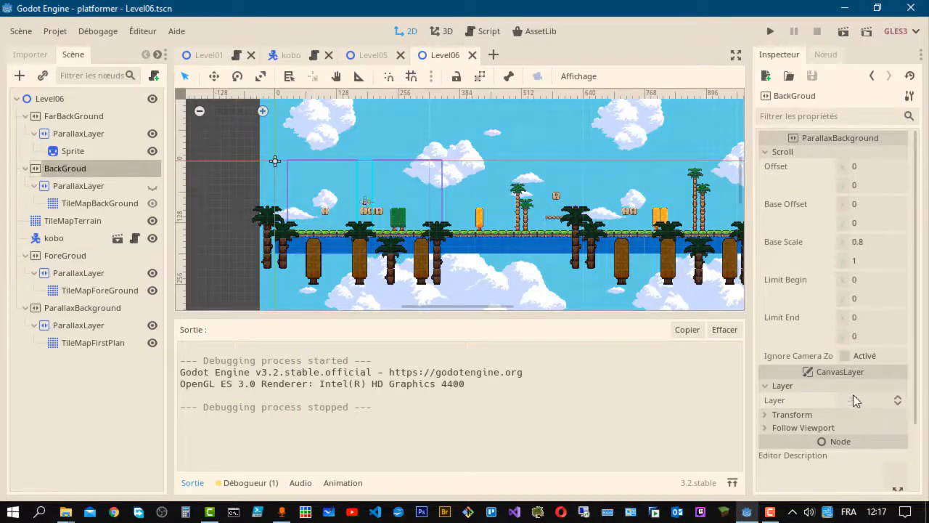
{"action": "left_click", "coordinate": [69, 116]}
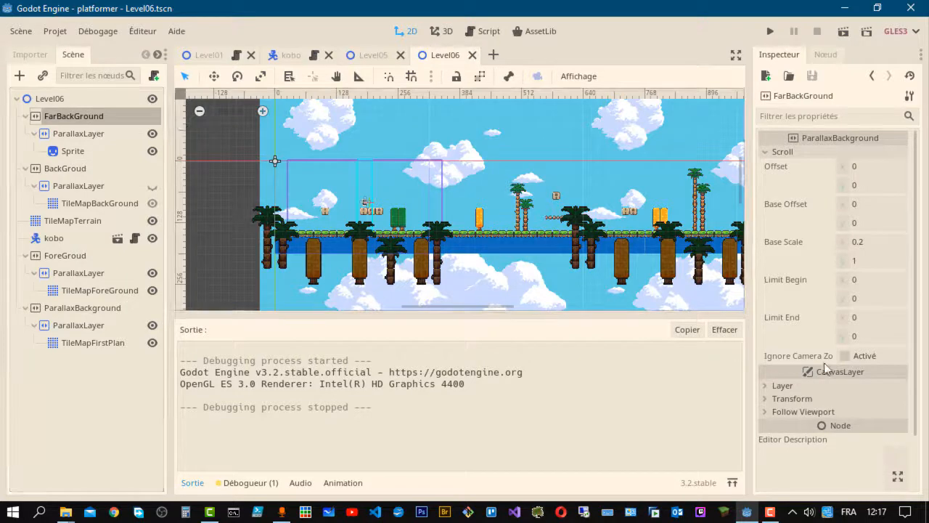
{"action": "left_click", "coordinate": [780, 385]}
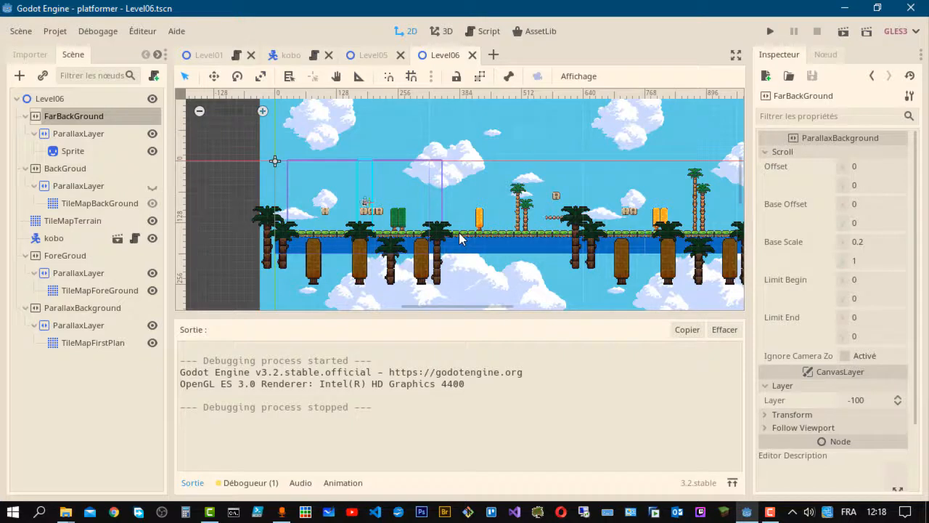
- Run the Level06 scene and move and jump the character rightward to the coin row beside the first pair of tall palms
{"action": "left_click", "coordinate": [844, 33]}
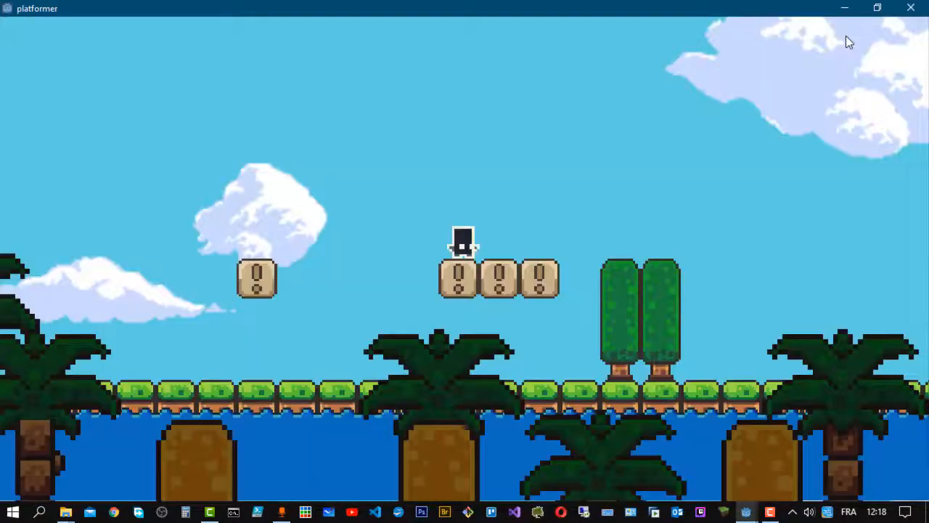
{"action": "key", "text": "Right"}
{"action": "key", "text": "Right"}
{"action": "key", "text": "Up"}
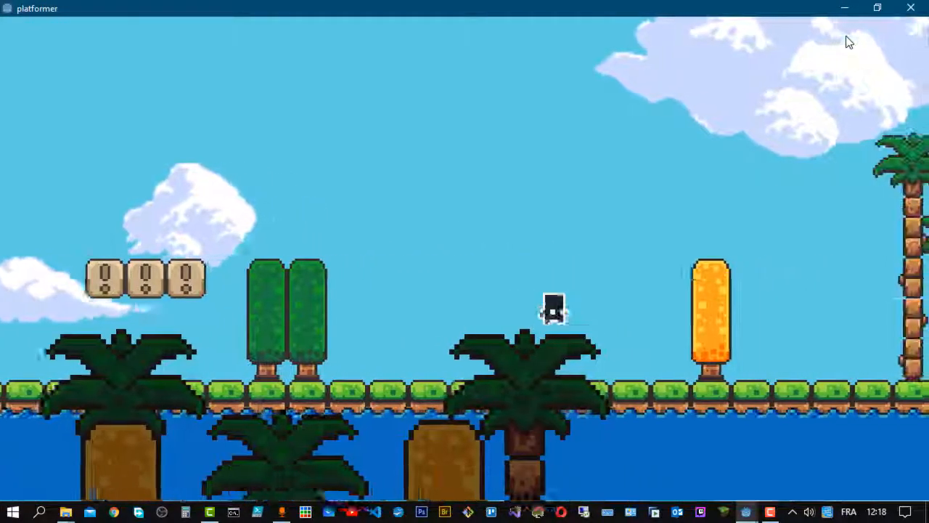
{"action": "key", "text": "Right"}
{"action": "key", "text": "Up"}
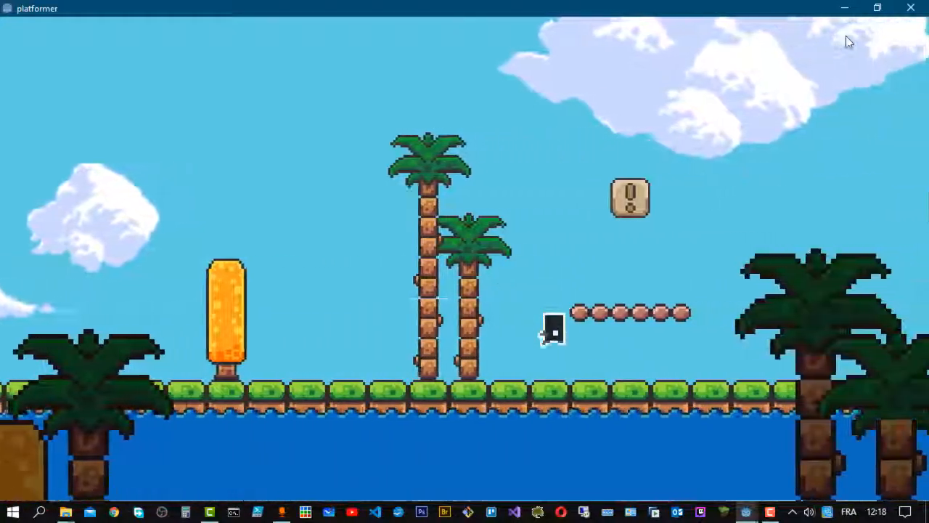
{"action": "key", "text": "Up"}
{"action": "key", "text": "Left"}
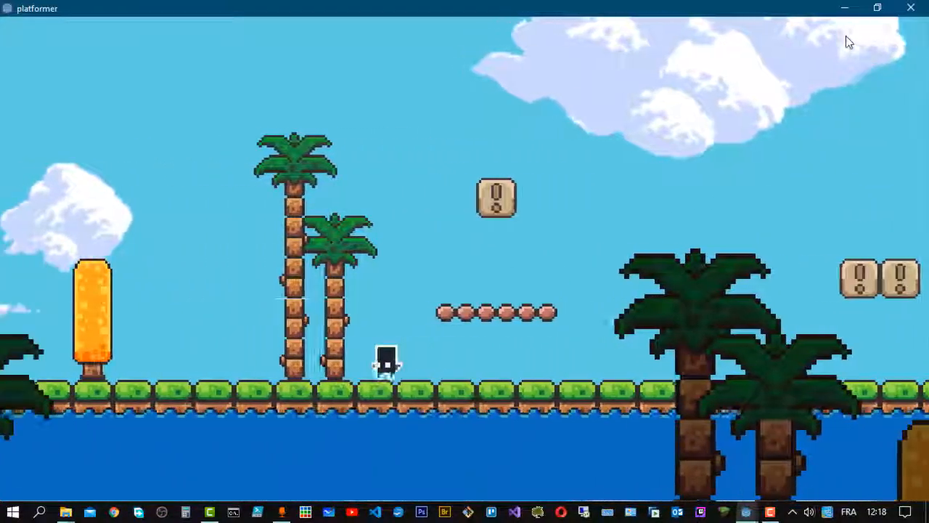
- Walk and jump the character rightward past the double yellow trees and the second palm pair to check the parallax scrolling
{"action": "key", "text": "Right"}
{"action": "key", "text": "Up"}
{"action": "key", "text": "Right"}
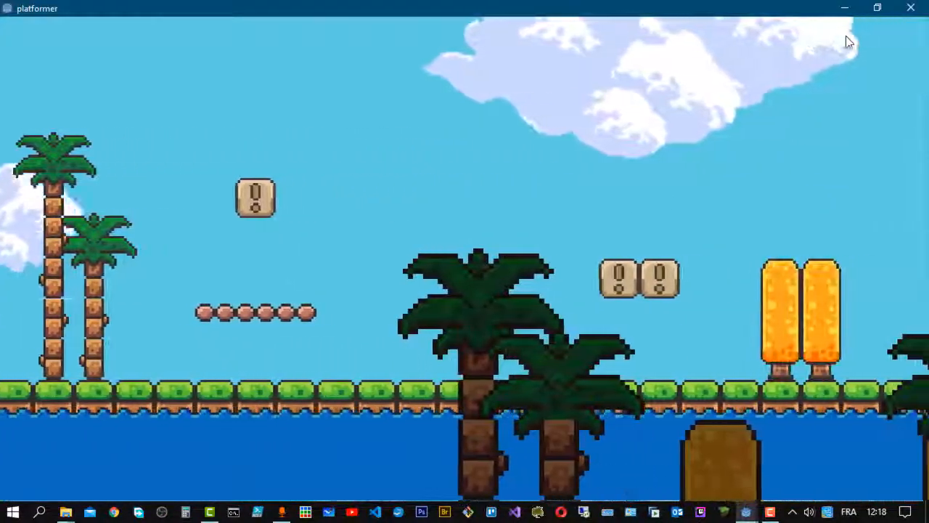
{"action": "key", "text": "Right"}
{"action": "key", "text": "Up"}
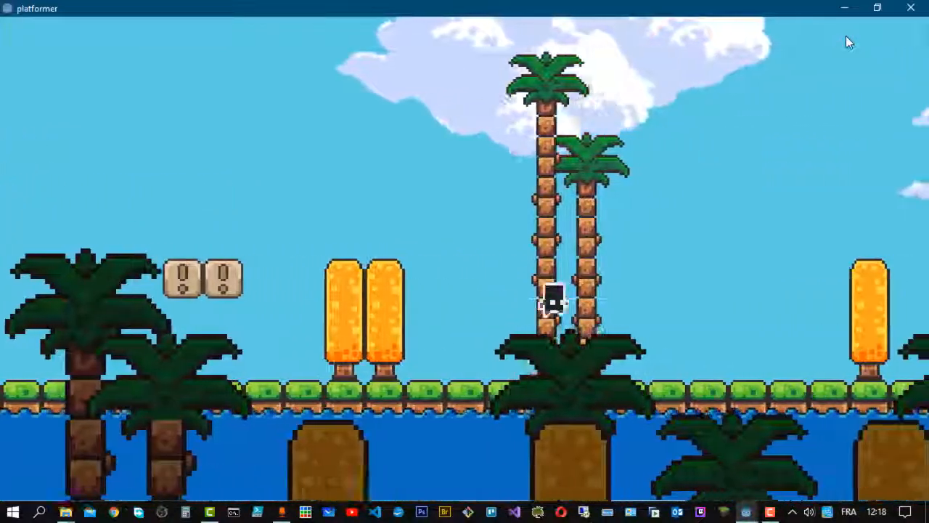
{"action": "key", "text": "Right"}
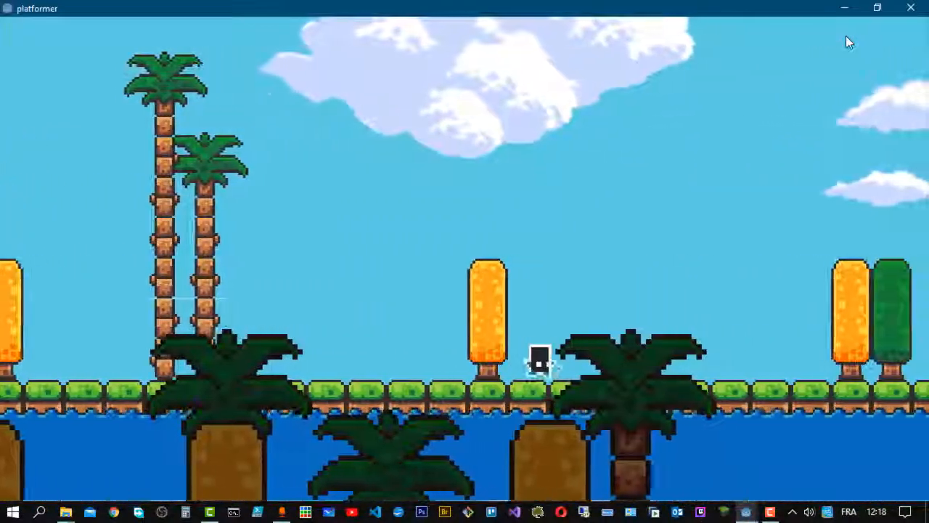